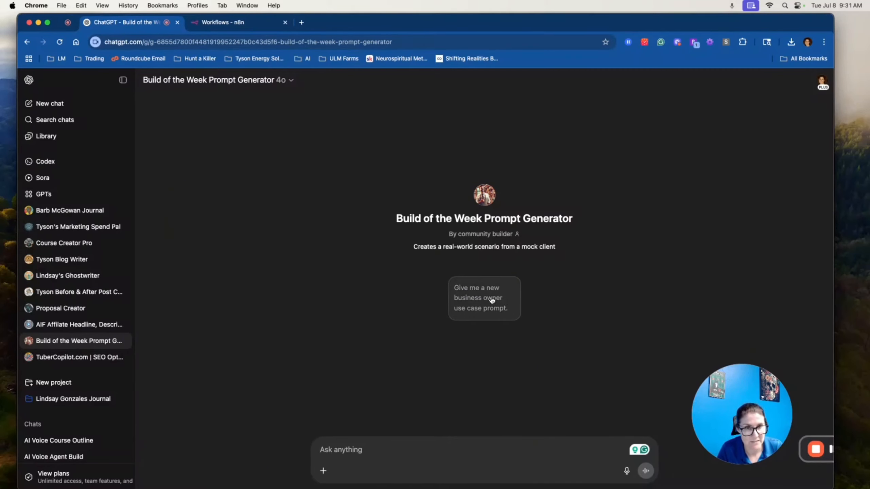
Generate a new business owner use case with the Prompt Generator GPT and highlight its Calendly mention
left_click(505, 300)
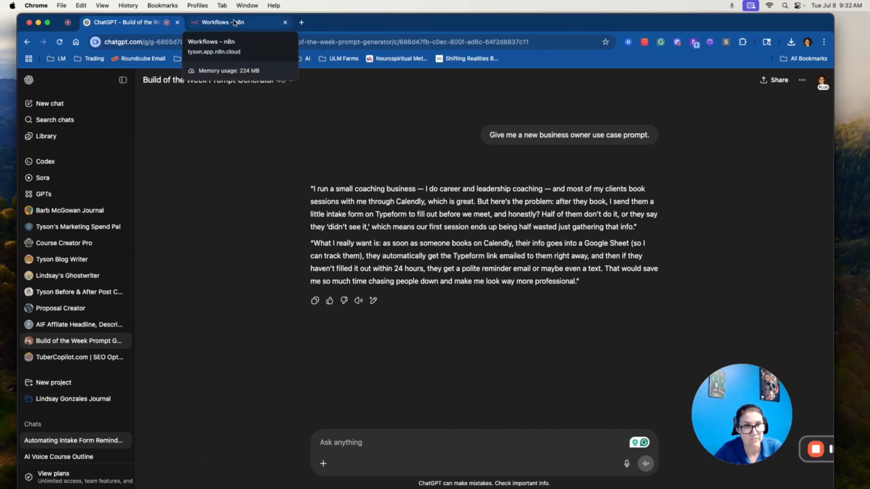
left_click_drag(390, 201, 422, 203)
left_click(429, 211)
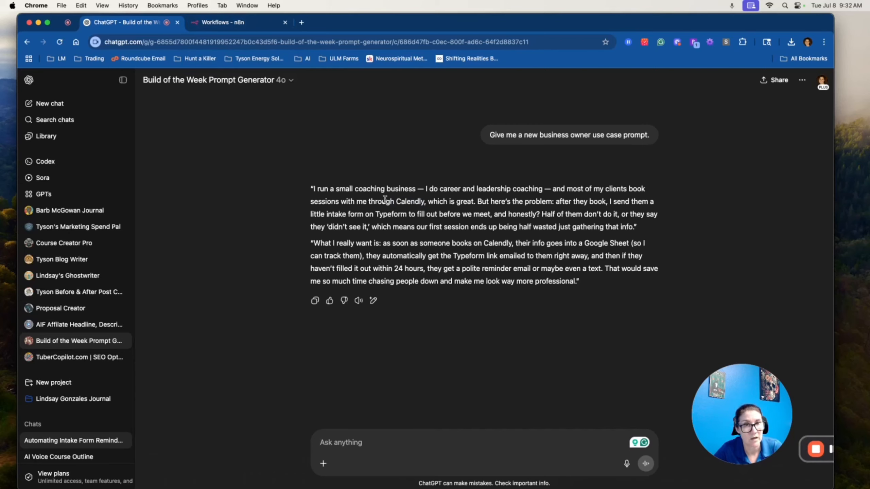
Create a new empty n8n workflow and open Calendly and Typeform in new browser tabs
left_click(234, 25)
left_click(665, 87)
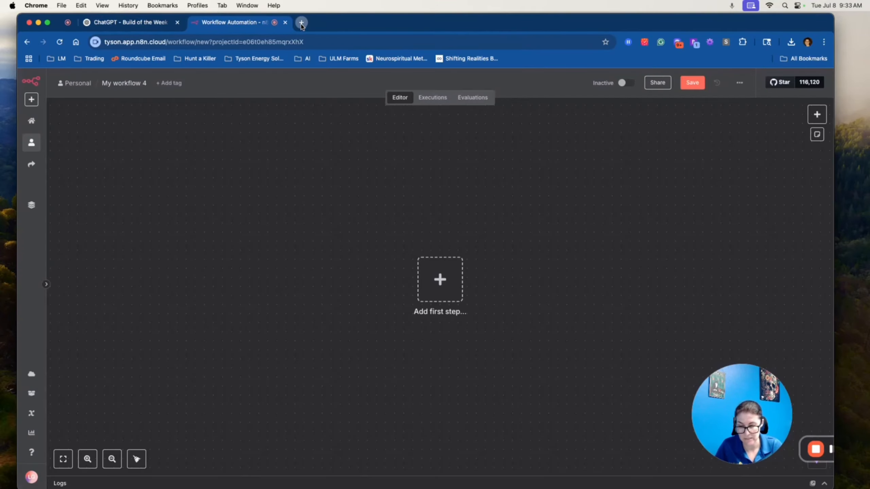
left_click(301, 22)
type("c")
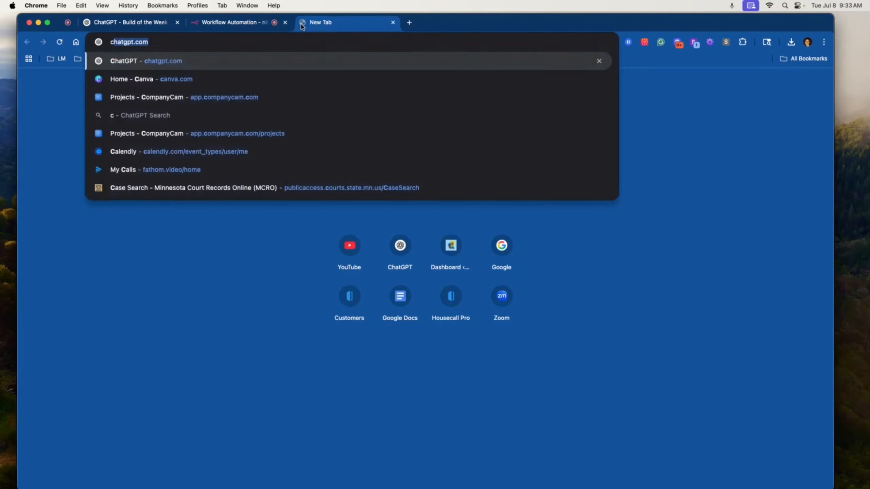
type("alendly")
key("Return")
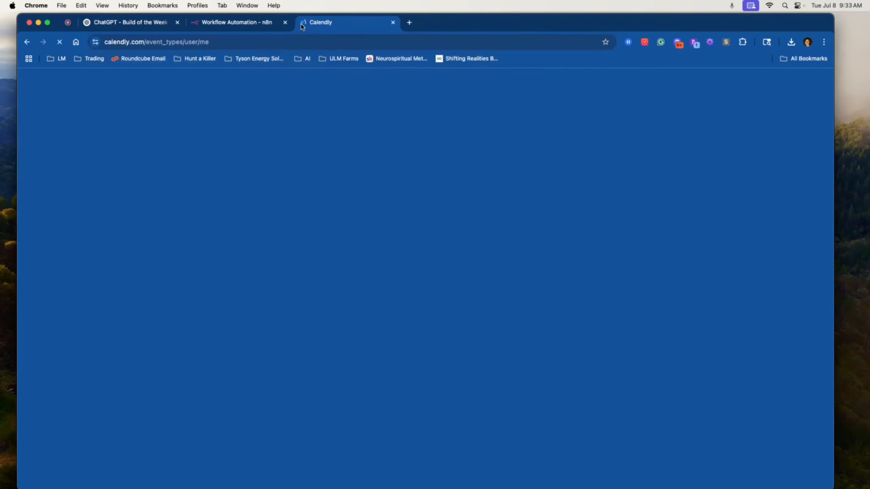
left_click(409, 23)
type("typeform.com")
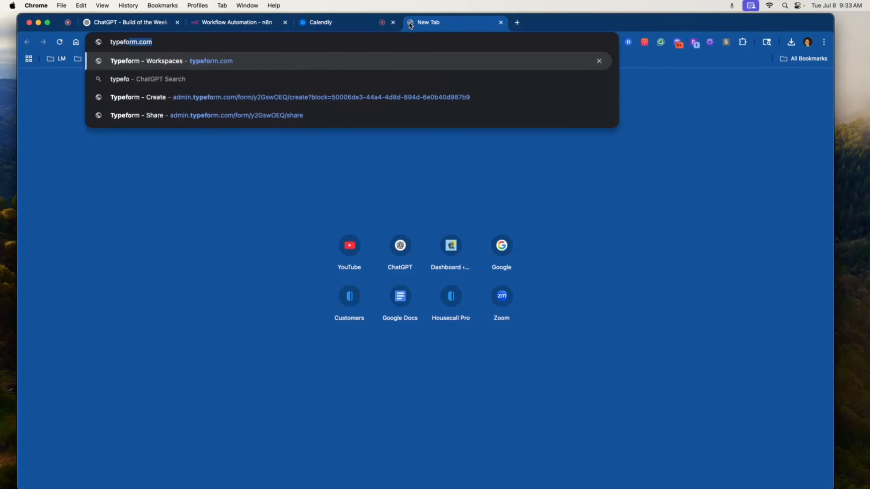
key("Return")
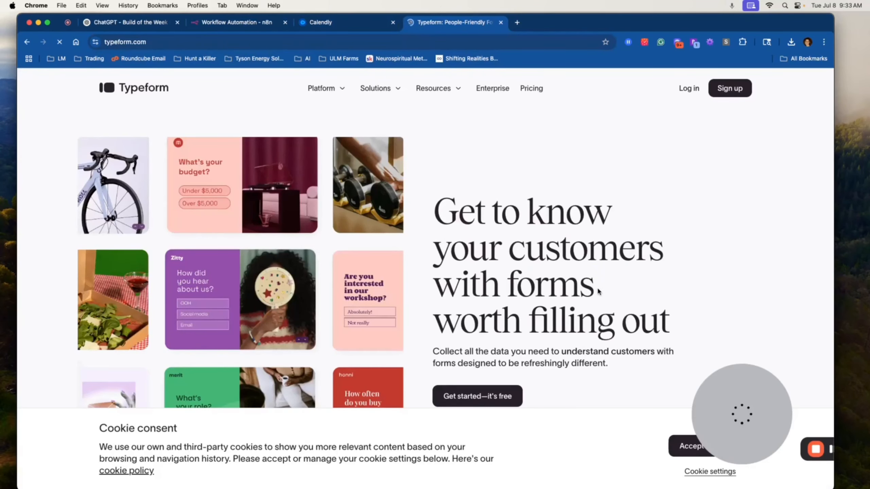
left_click(342, 24)
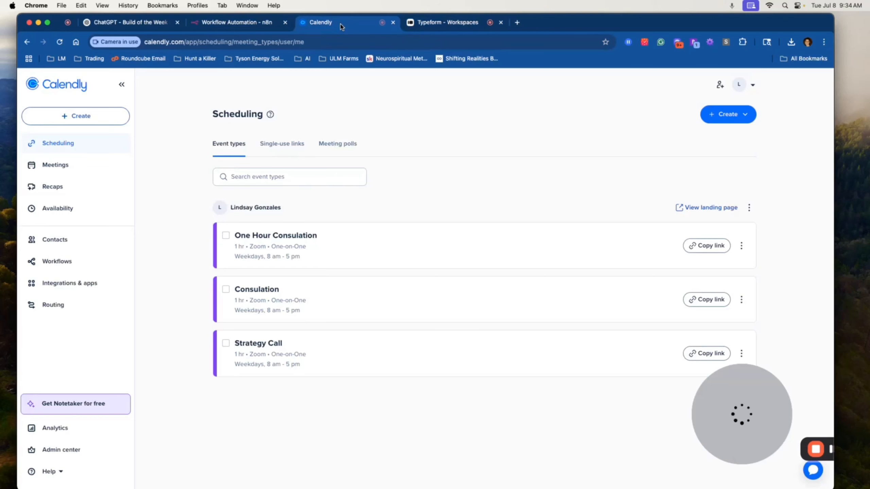
Rename the workflow to 'Calendly Typeform follow up' and save it
left_click(227, 23)
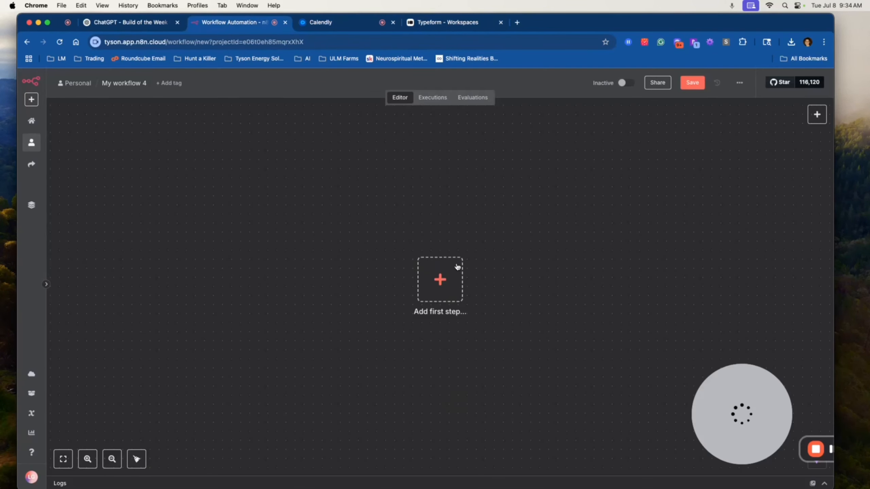
left_click(118, 83)
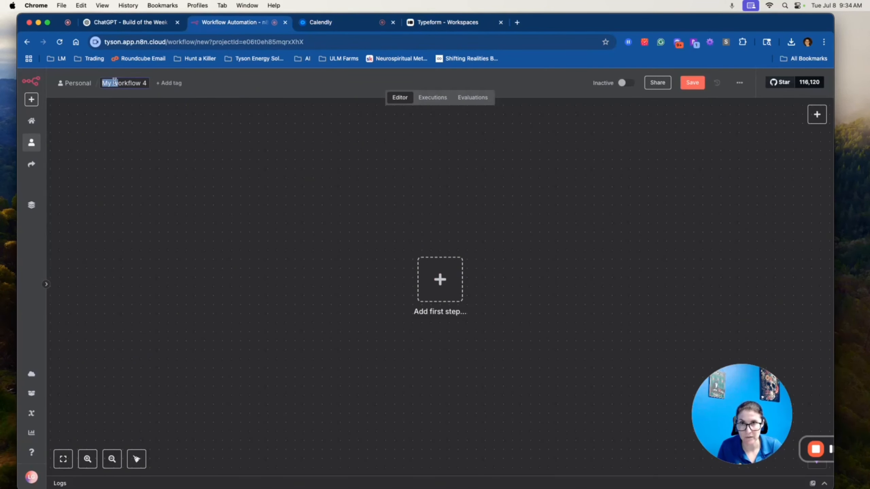
triple_click(123, 83)
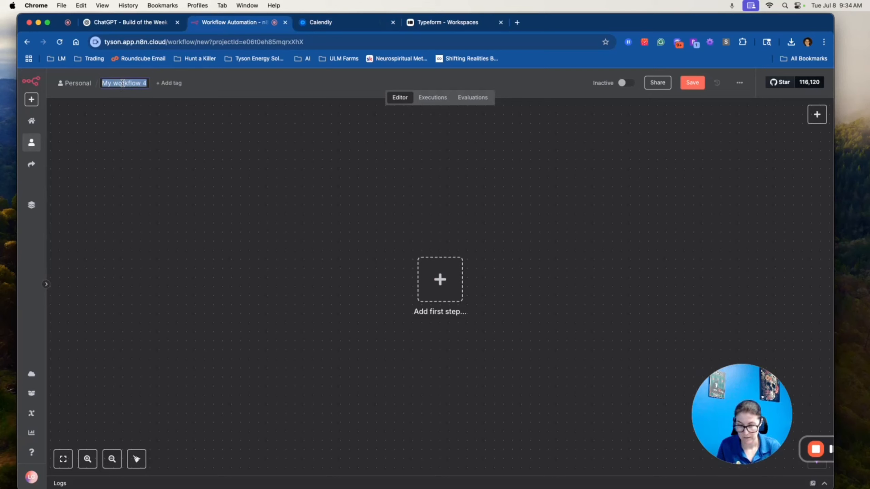
type("Calendly ")
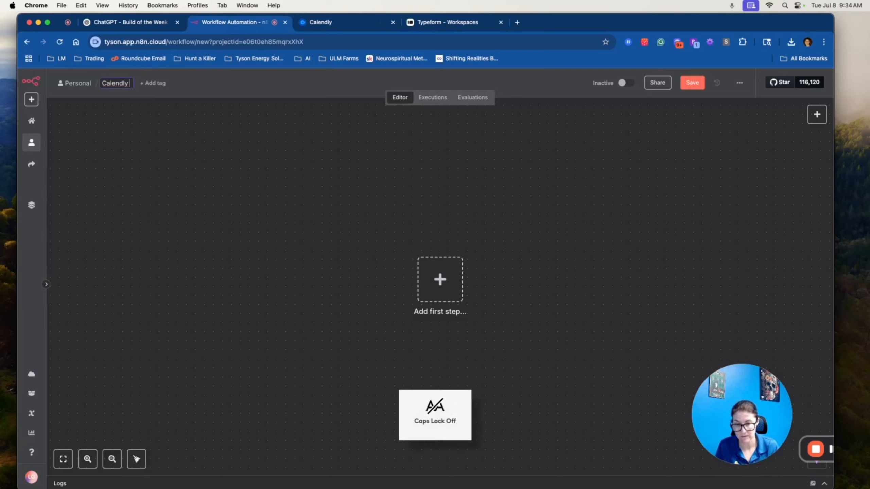
type("Typeform fo")
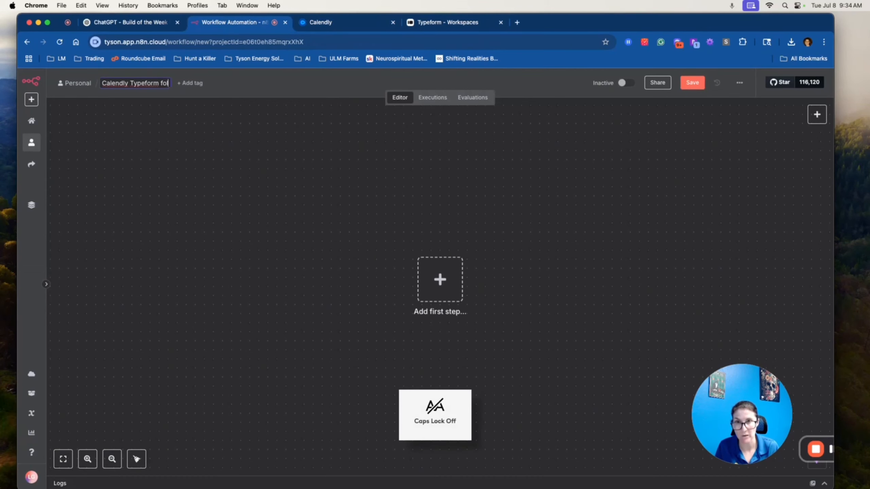
type("llow up")
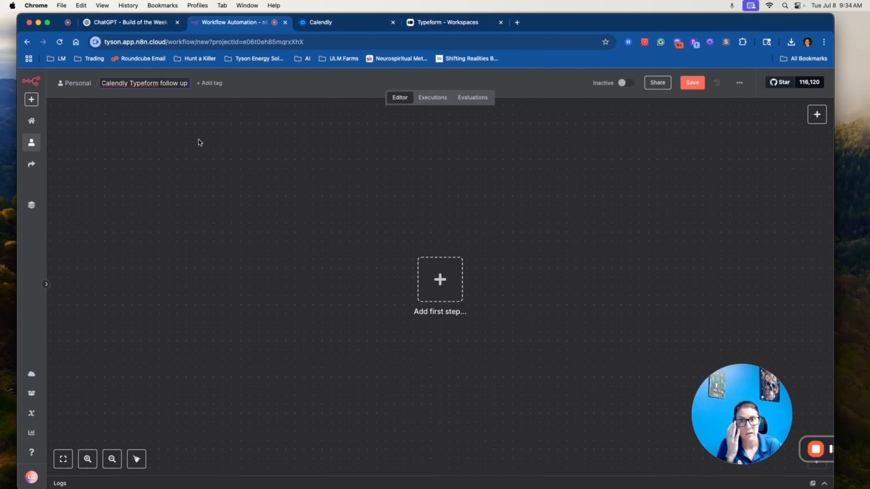
key("Return")
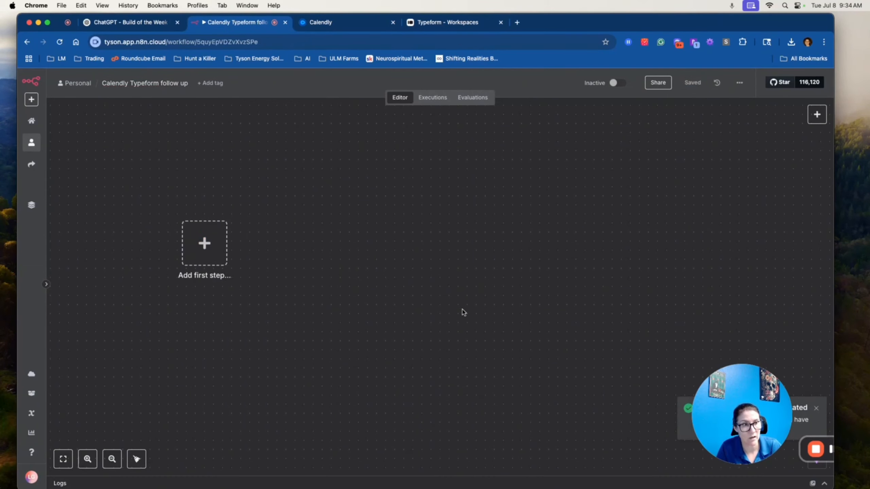
left_click(120, 24)
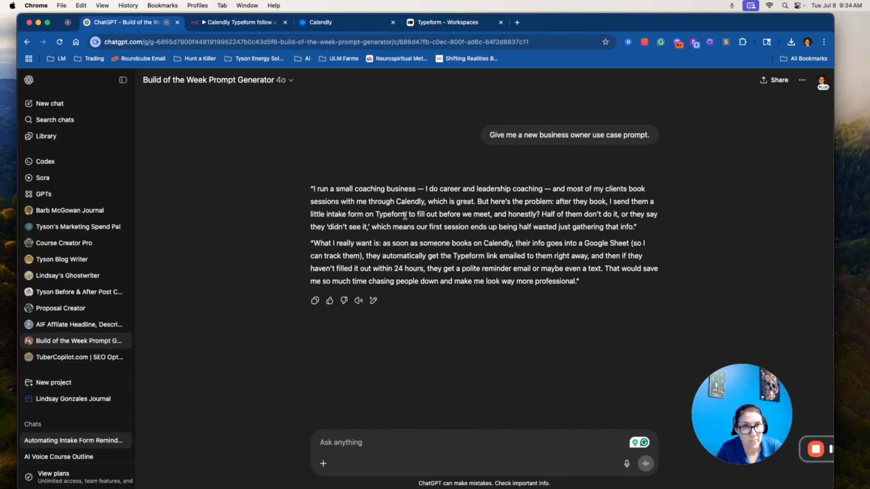
left_click_drag(311, 201, 445, 198)
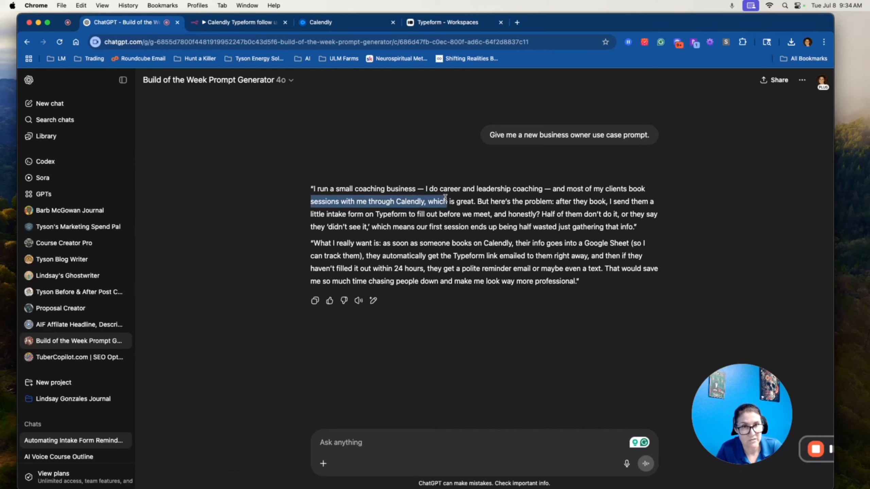
left_click(482, 199)
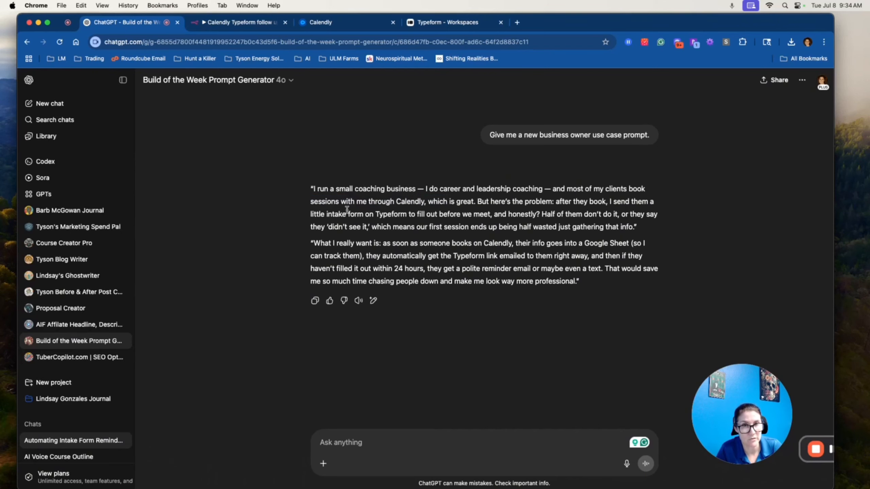
left_click_drag(326, 214, 443, 214)
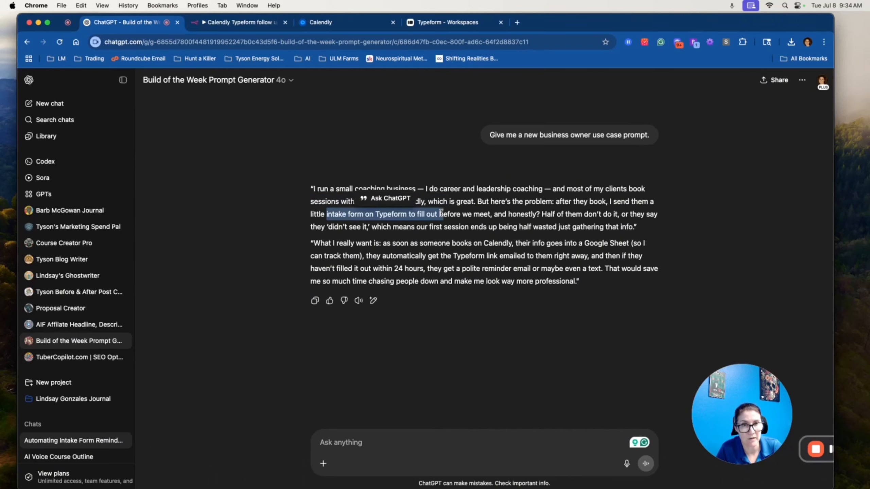
left_click(479, 216)
left_click(236, 22)
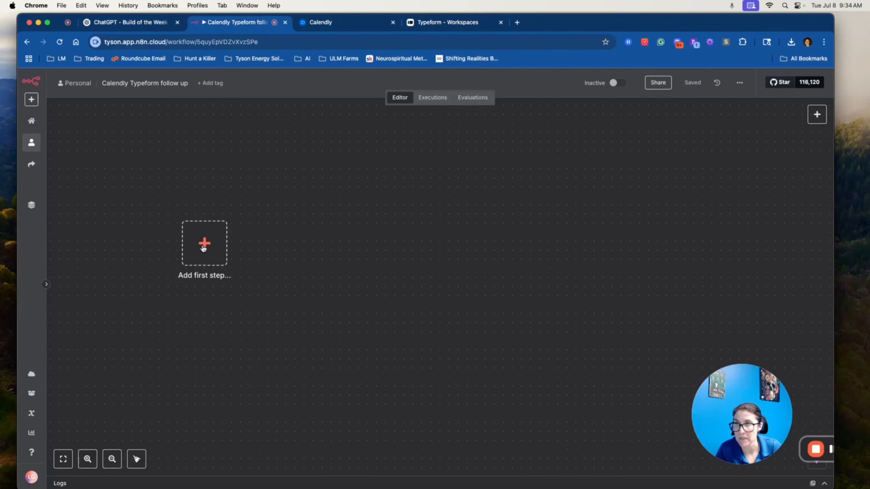
Add a Calendly trigger firing On event created as the workflow's first step
left_click(203, 249)
type("calend")
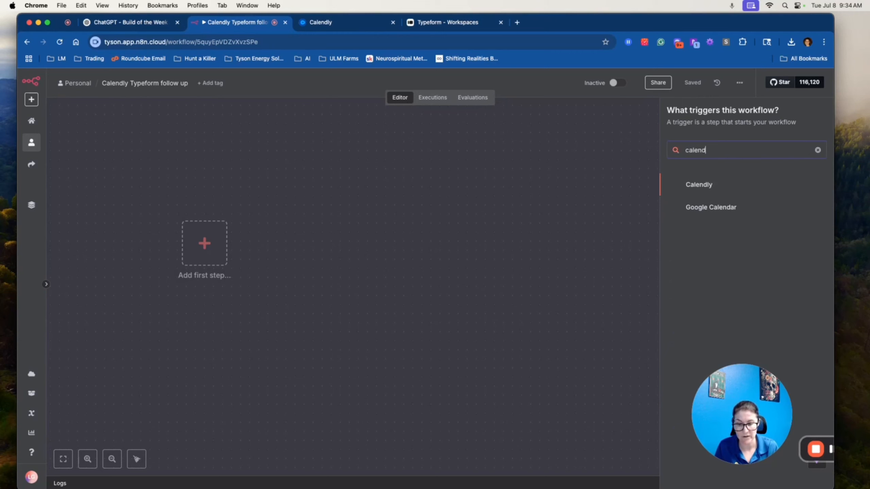
left_click(694, 187)
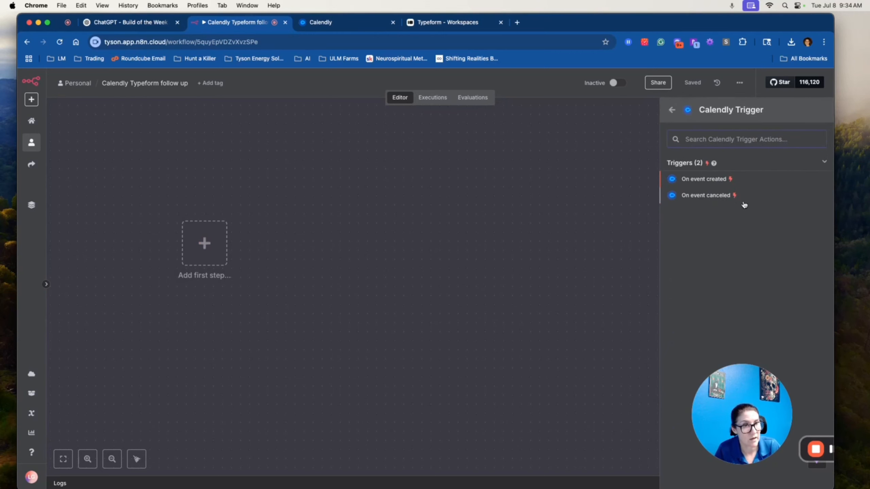
left_click(710, 179)
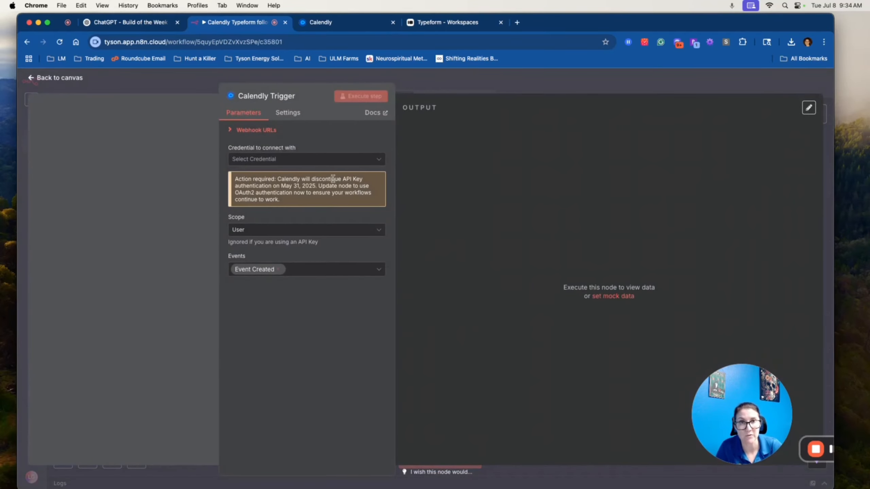
Start creating a new Calendly account credential for the trigger
left_click(293, 161)
left_click(276, 181)
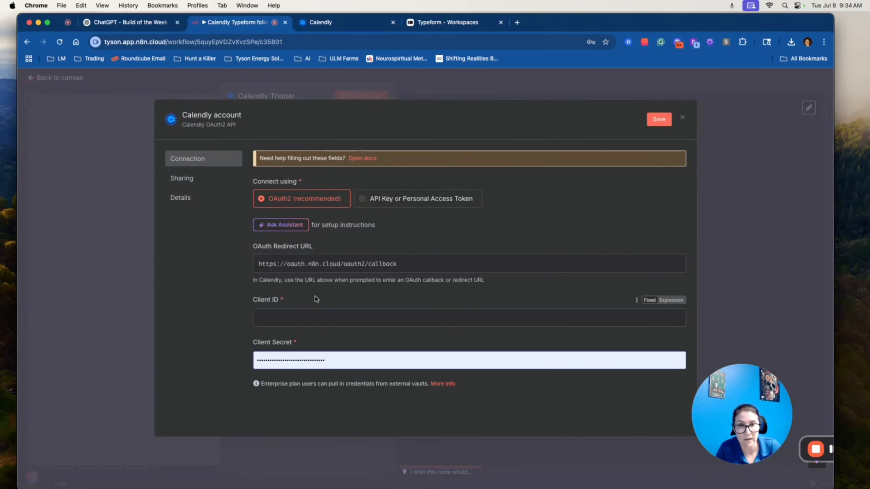
scroll(315, 296, "down", 1)
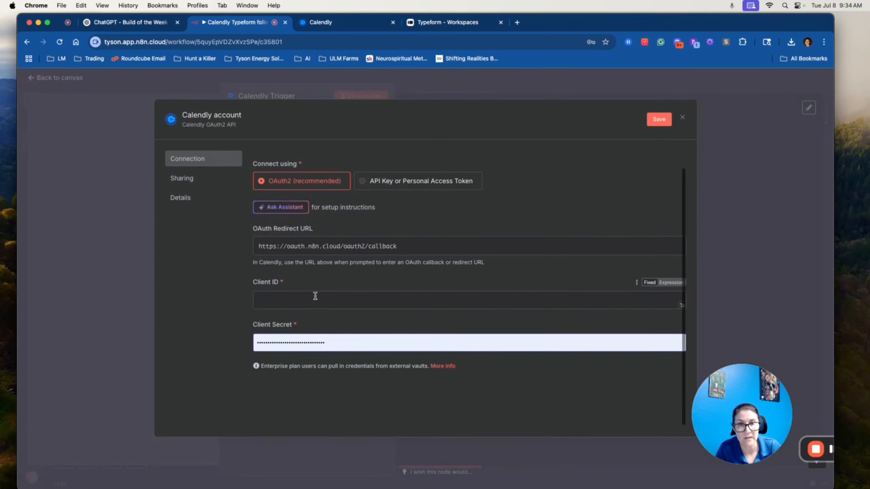
Review the Calendly account settings, then return home and open the Admin center
left_click(331, 24)
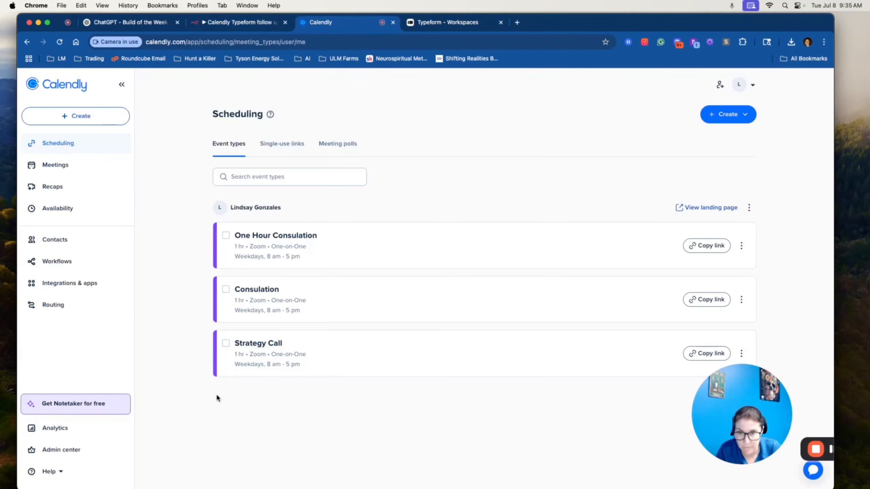
left_click(739, 84)
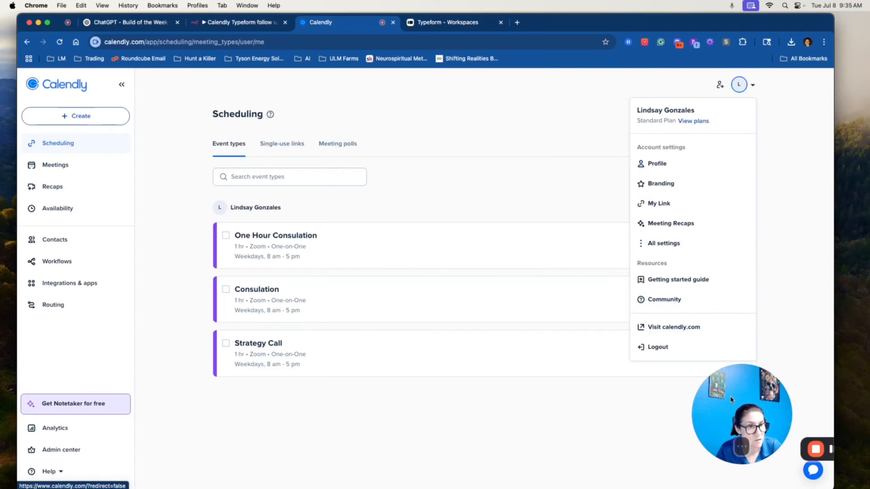
left_click_drag(739, 398, 777, 399)
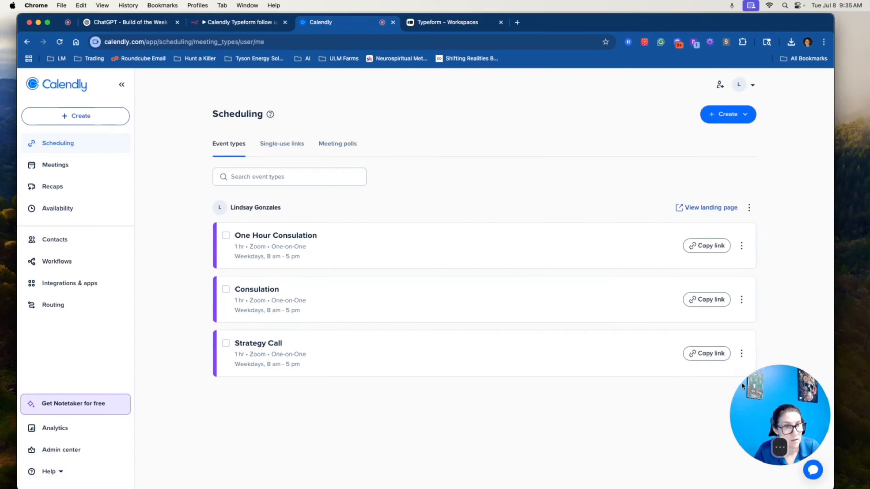
left_click(749, 83)
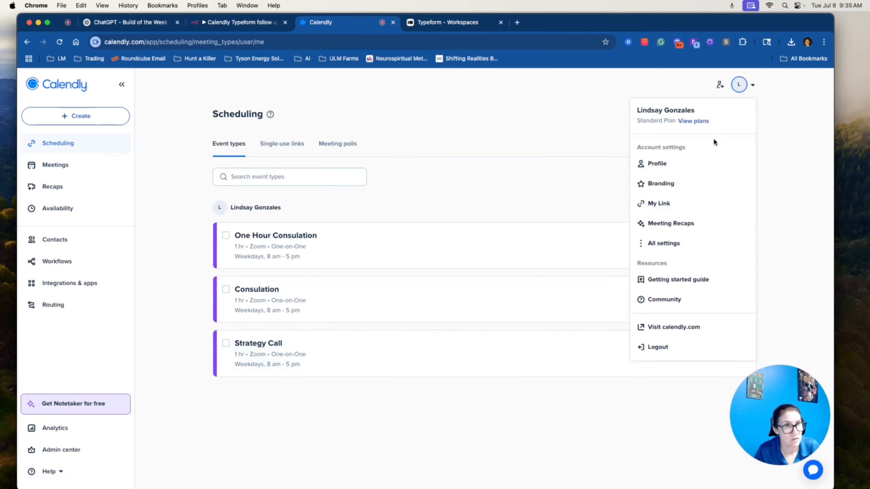
left_click(664, 244)
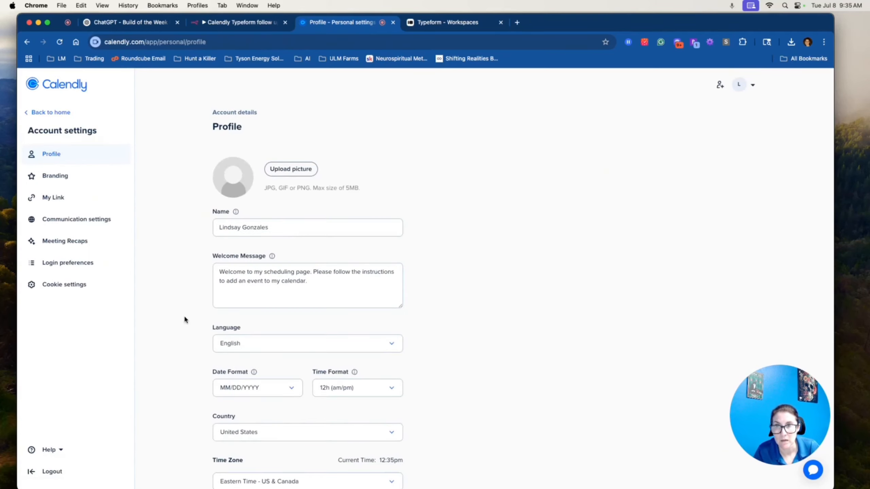
scroll(173, 312, "down", 2)
scroll(173, 312, "up", 2)
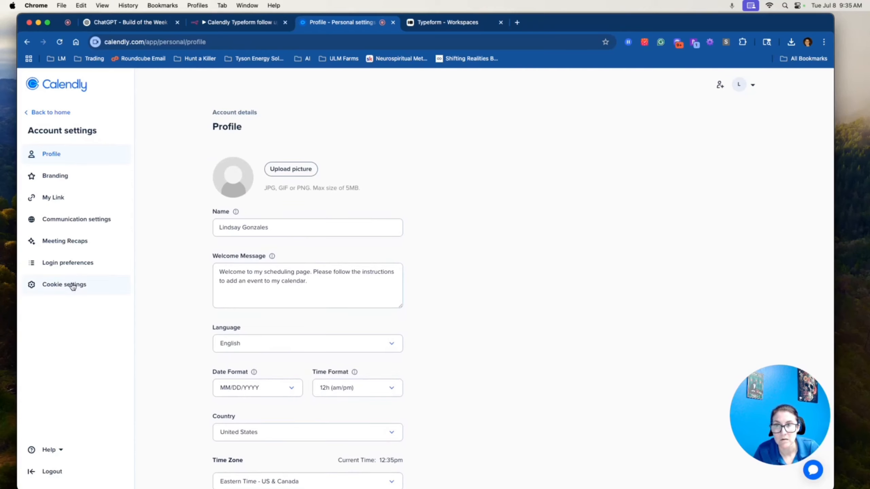
left_click(34, 113)
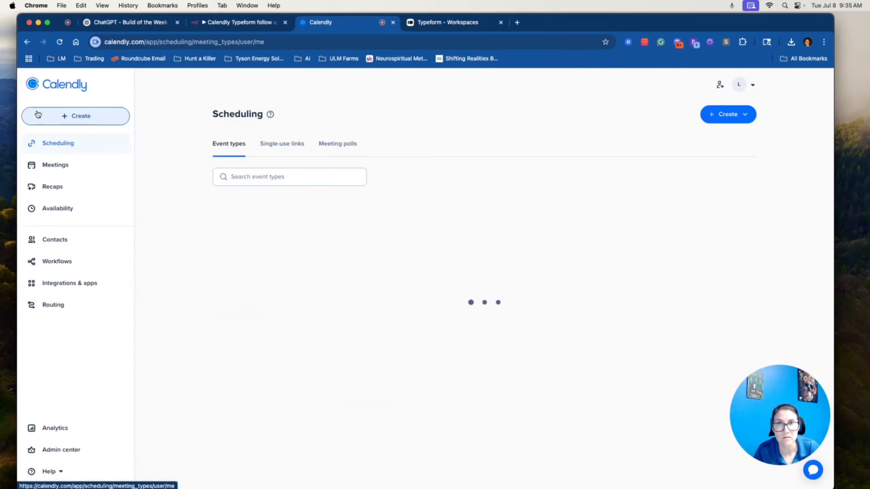
left_click(71, 451)
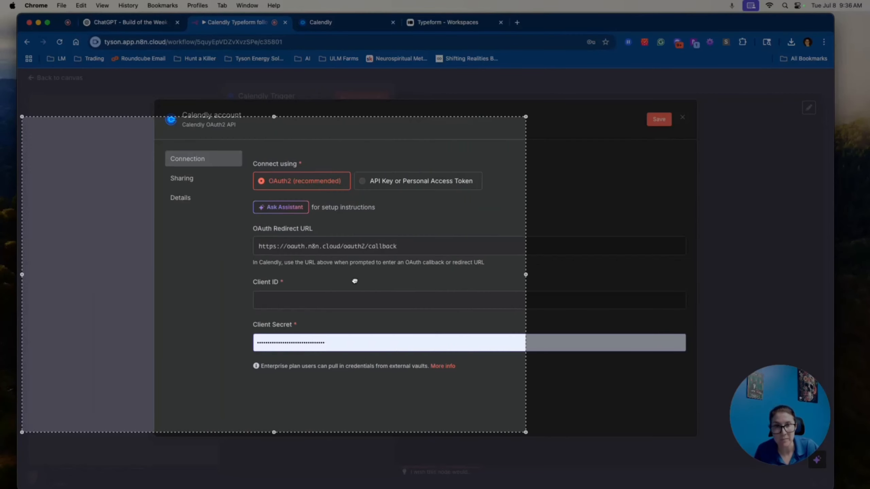
Screenshot the n8n Calendly credential form
left_click_drag(354, 279, 529, 280)
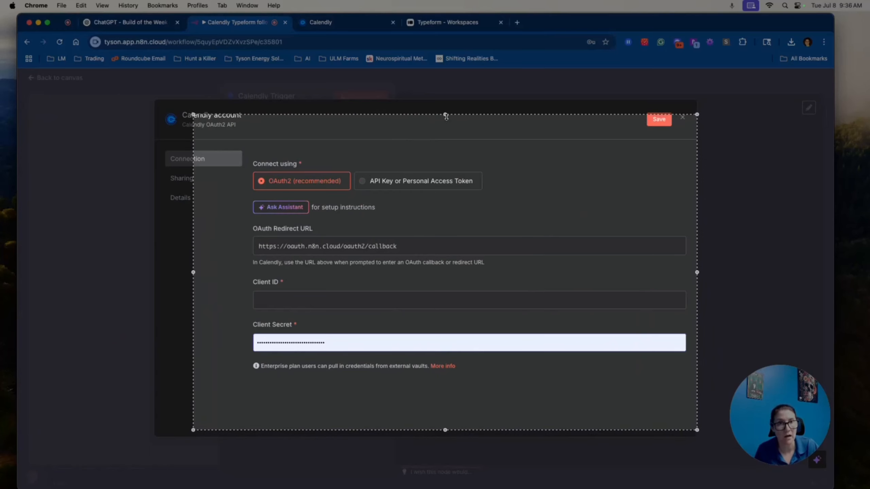
left_click_drag(446, 115, 445, 154)
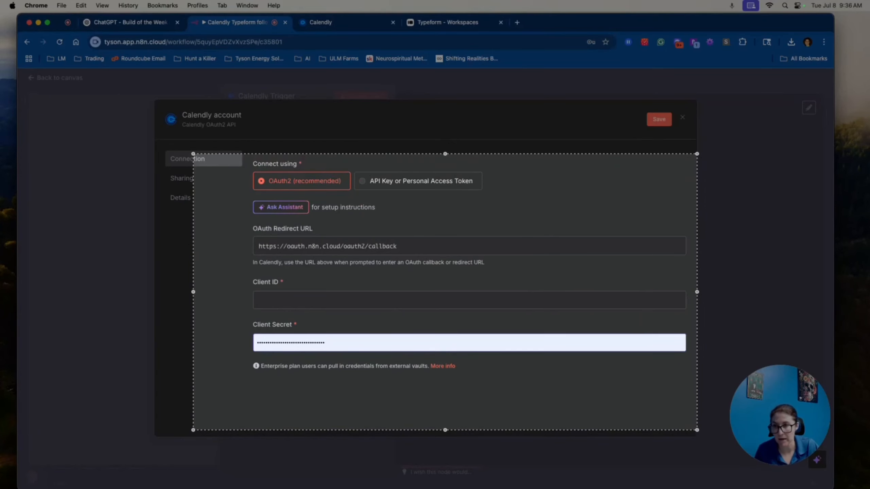
key("Return")
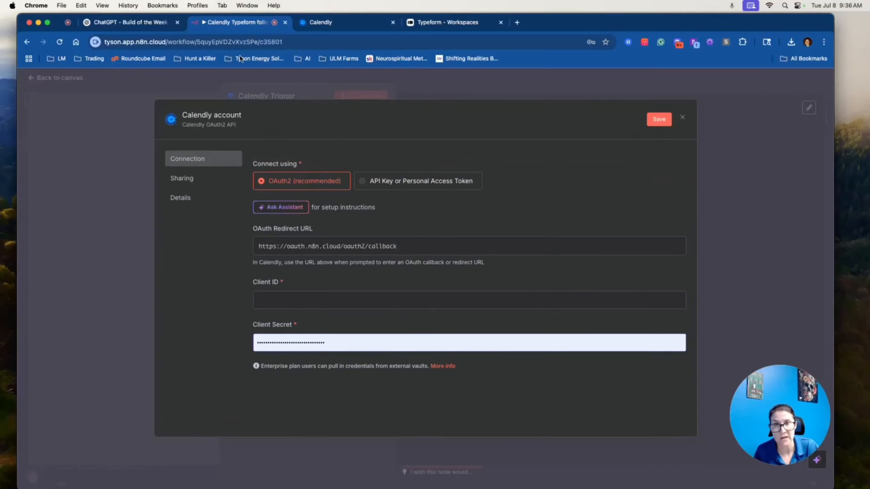
Ask ChatGPT, with the screenshot, how to get Calendly's client ID and secret and whether a paid plan is needed
left_click(518, 22)
type("chatg")
key("Return")
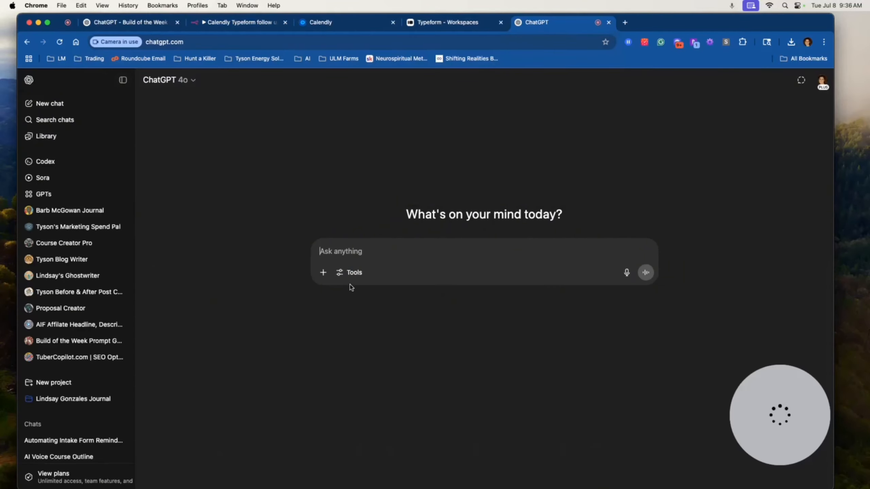
key("super+v")
type("Ho")
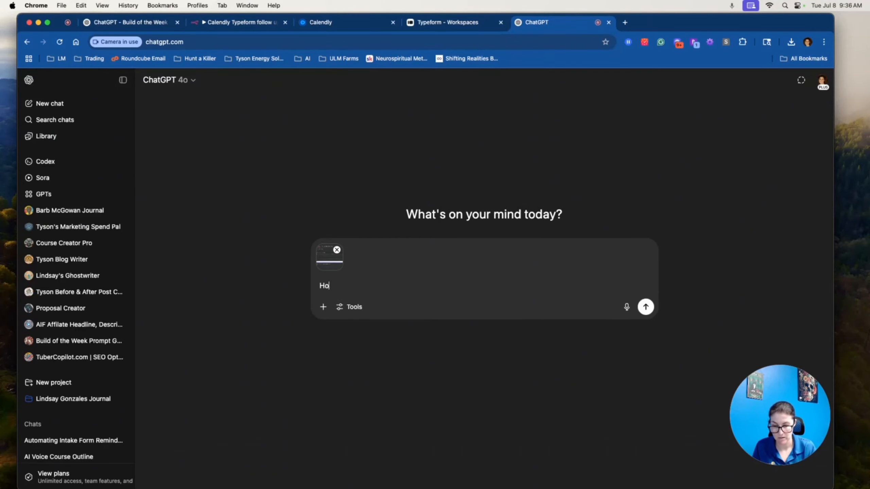
type("w can I find")
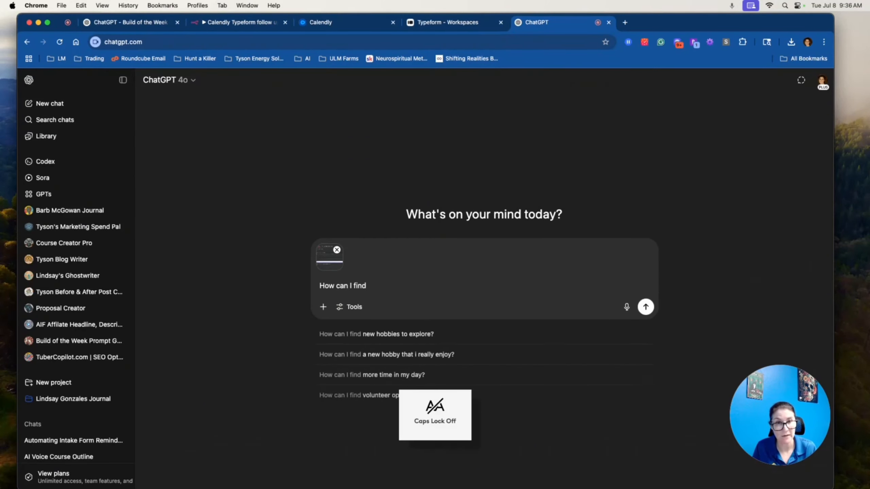
type(" my client id a")
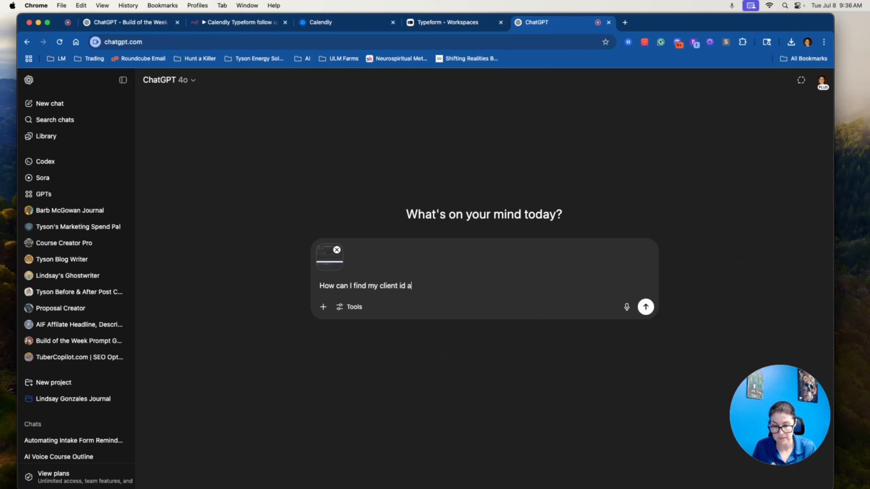
type("nd secret for Ca")
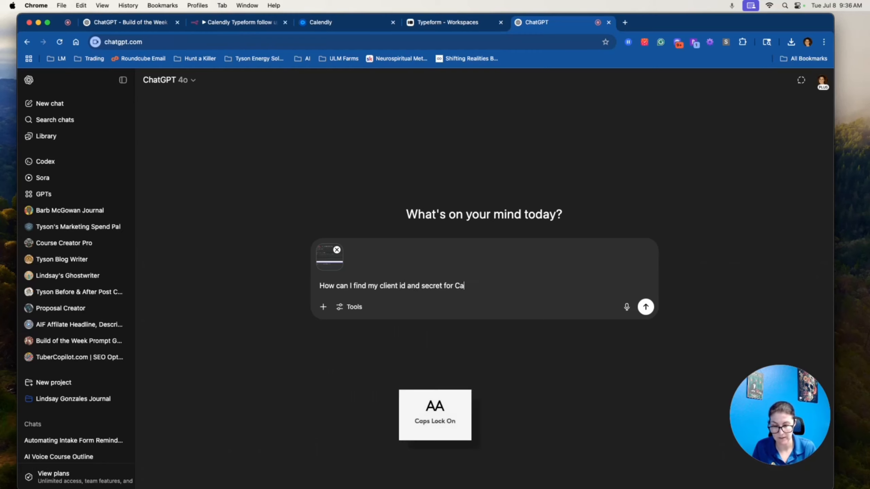
type("lendlu? Do I need")
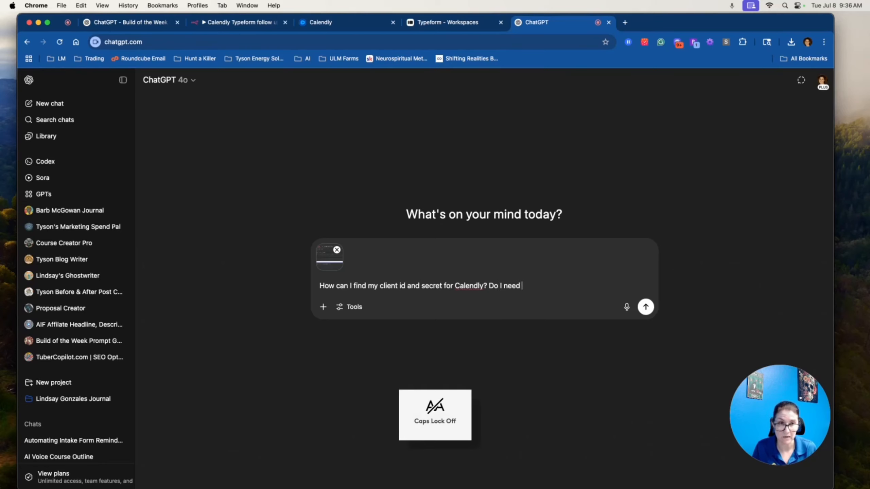
type(" a paid plan for these?")
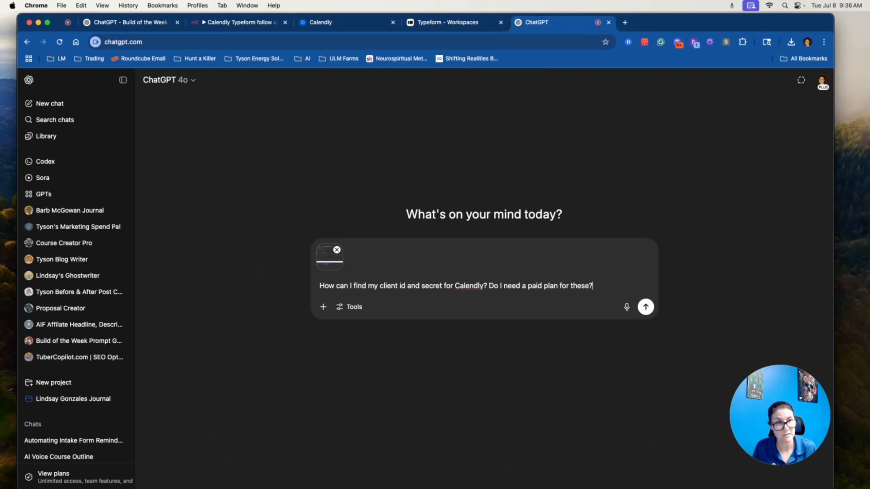
key("Return")
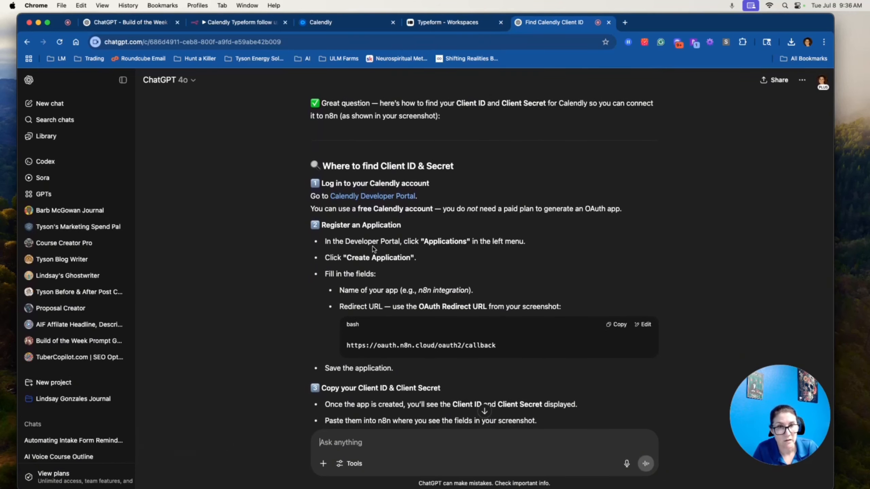
scroll(414, 256, "down", 3)
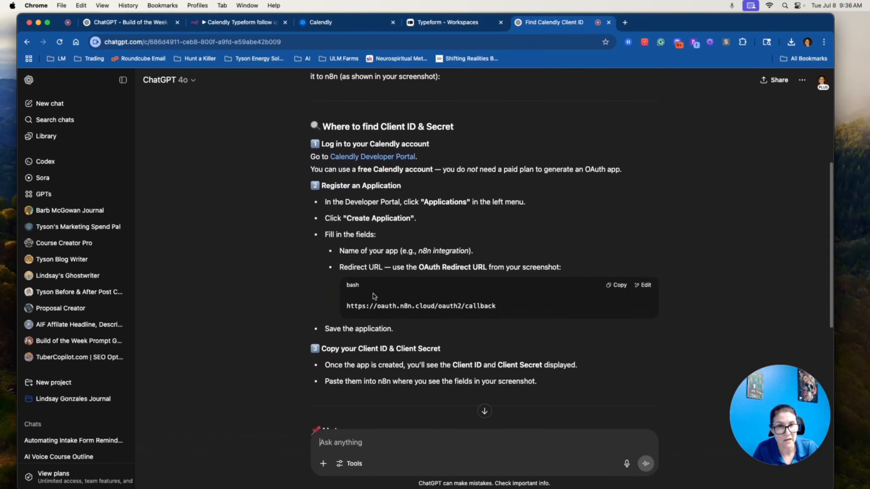
Copy the n8n OAuth redirect URL and sign in to the Calendly Developer Portal with Google
left_click(619, 287)
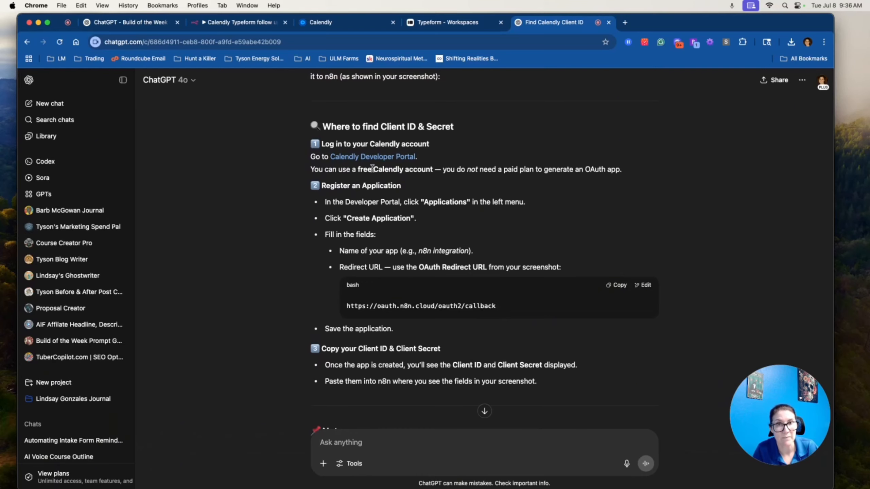
left_click(373, 158)
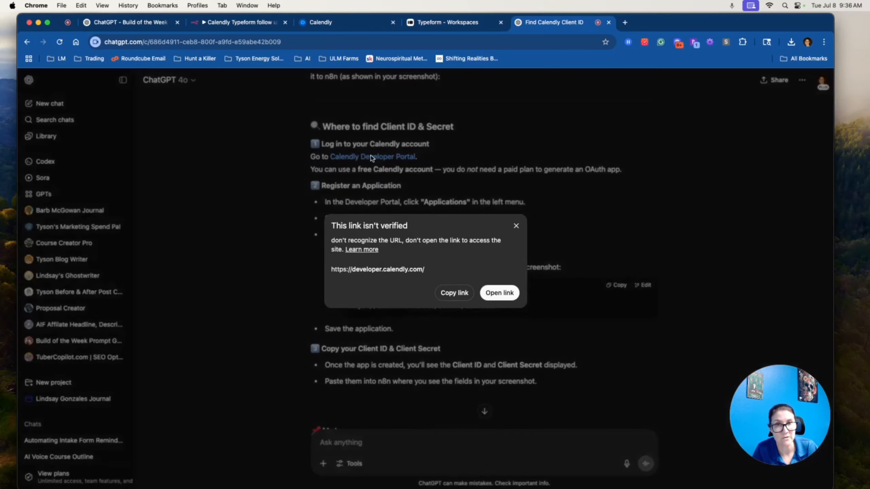
left_click(499, 293)
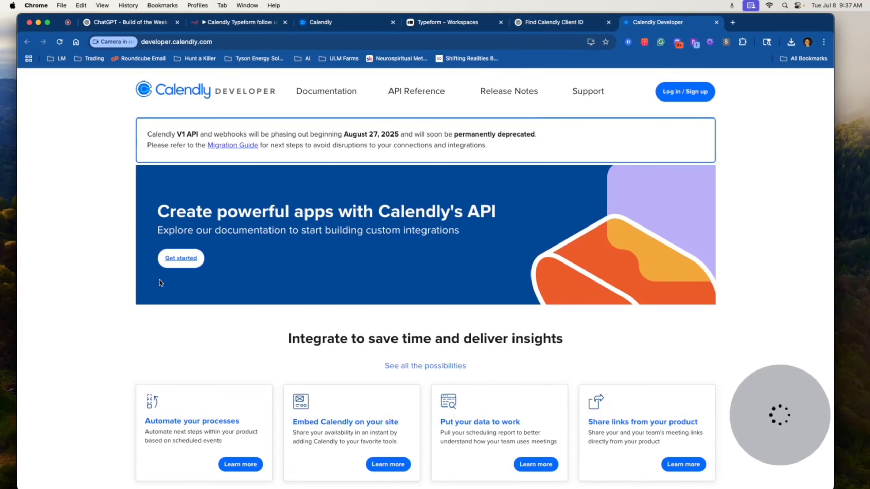
left_click(672, 91)
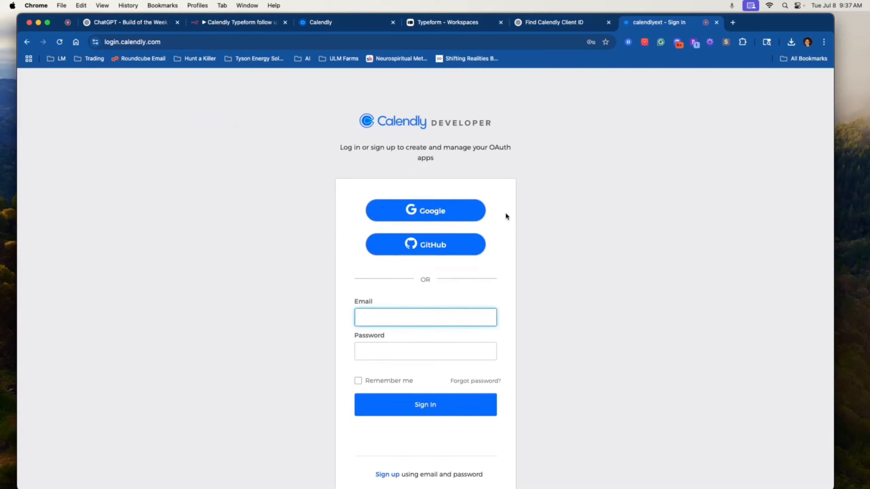
left_click(438, 212)
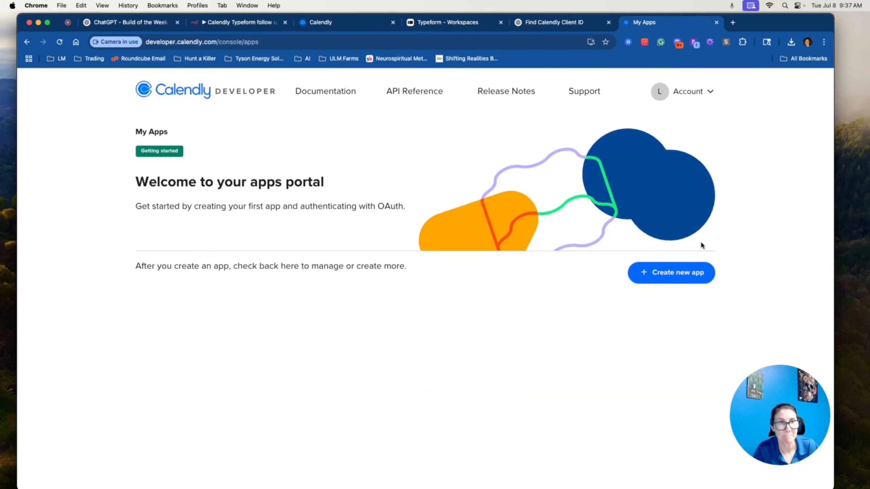
Create a new Calendly OAuth app named 'Calendly Typeform Demo'
left_click(661, 278)
left_click(309, 218)
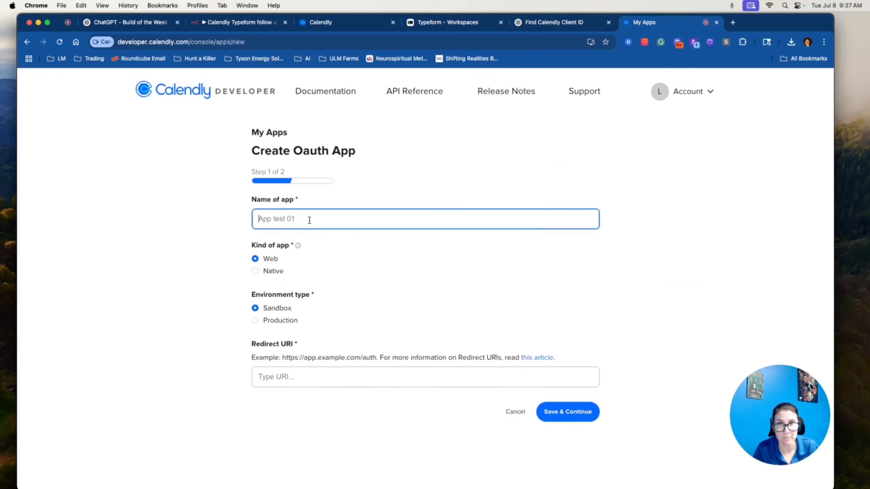
key("Caps_Lock")
type("C")
key("Caps_Lock")
type("alendly")
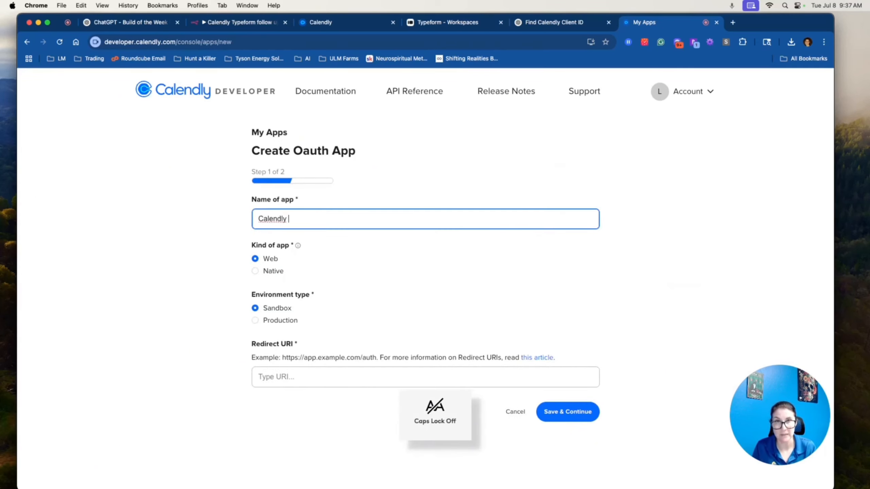
key("Caps_Lock")
type("T")
key("Caps_Lock")
type("yper")
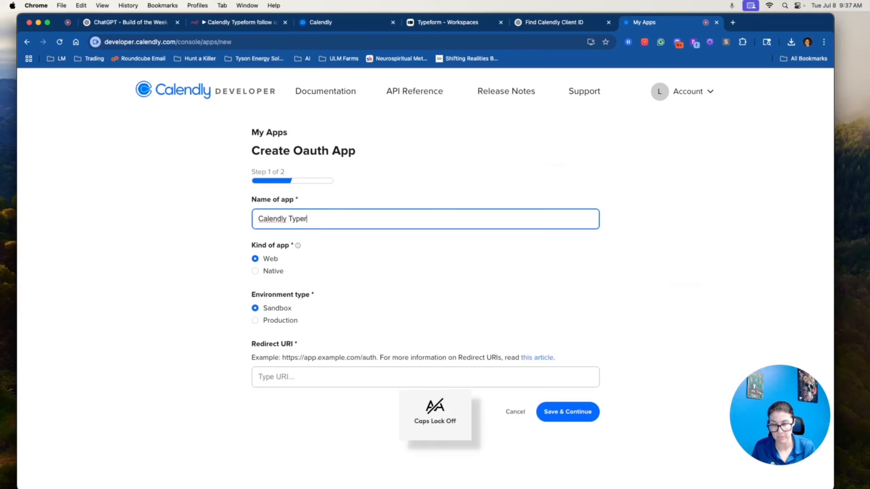
key("BackSpace")
type("form")
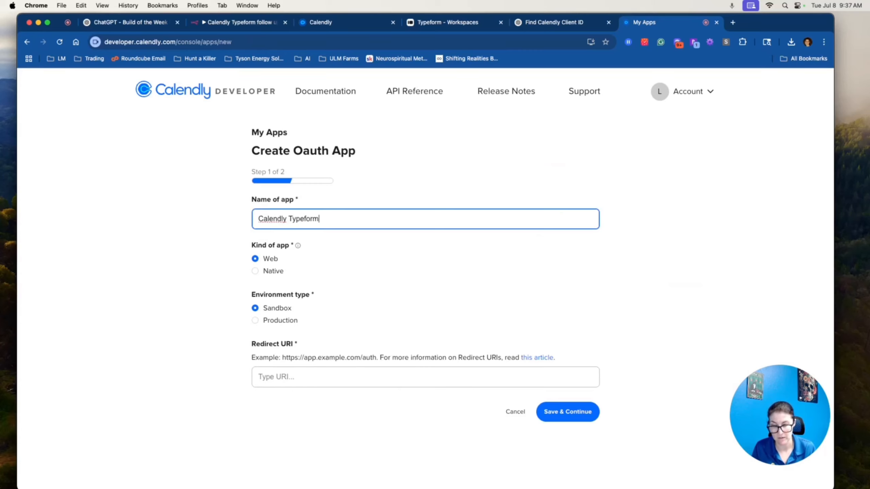
key("Caps_Lock")
type("D")
key("Caps_Lock")
type("emo")
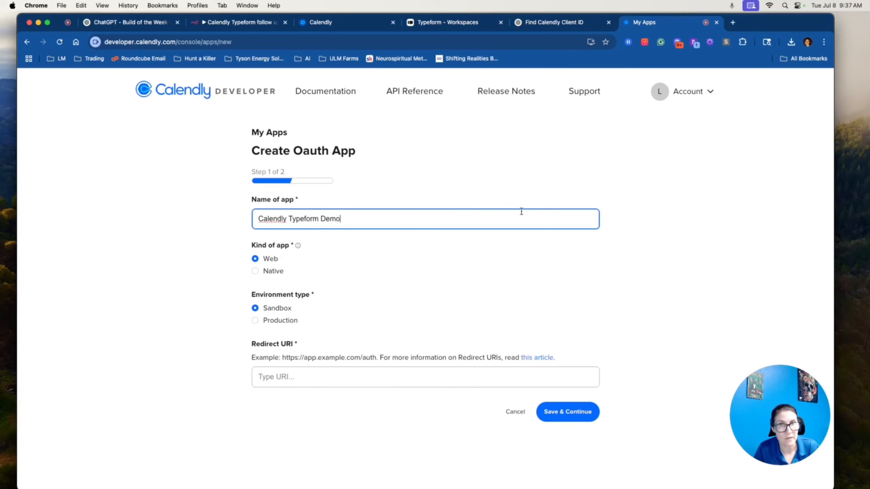
Set the app to Production, paste the n8n callback as Redirect URI, and save
left_click(266, 326)
left_click(291, 376)
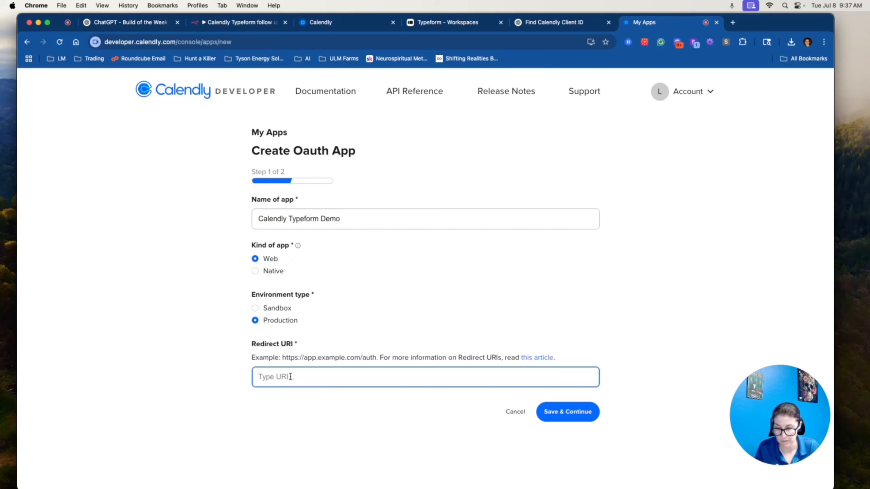
type("https://oauth.n8n.cloud/oauth2/callback")
left_click(545, 405)
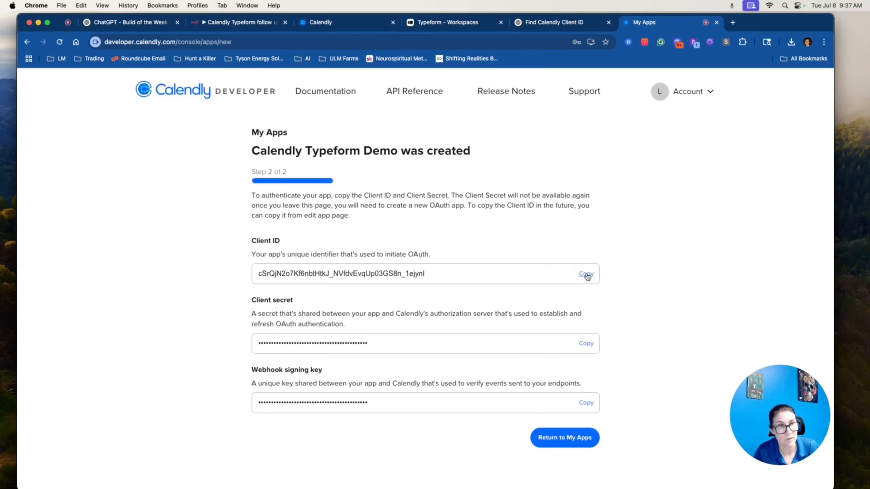
Paste the Calendly app's Client ID and client secret into the n8n credential form
left_click(242, 23)
left_click(289, 297)
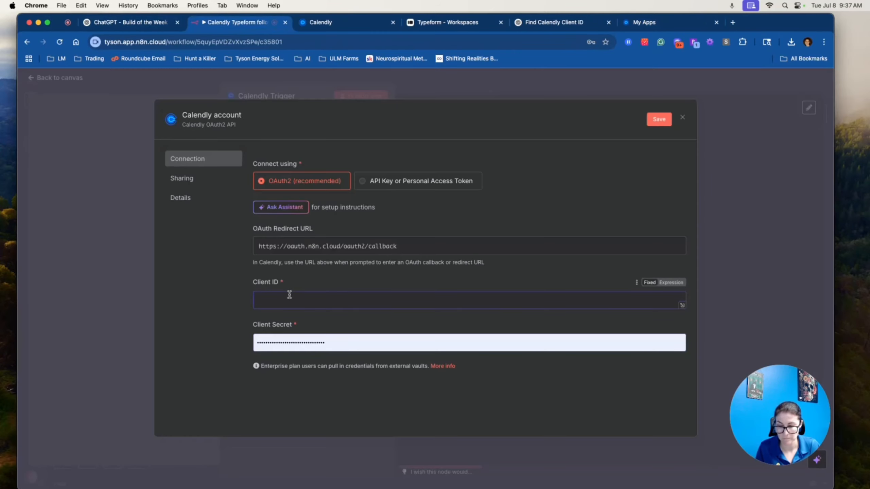
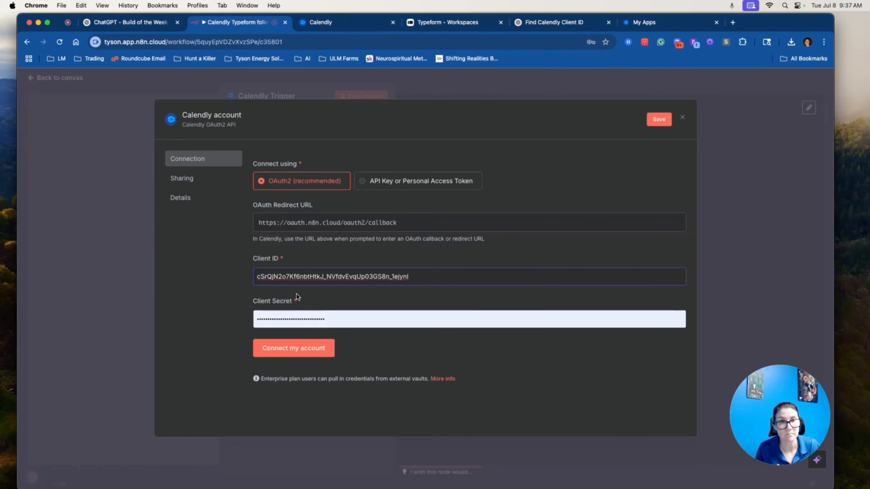
left_click(680, 23)
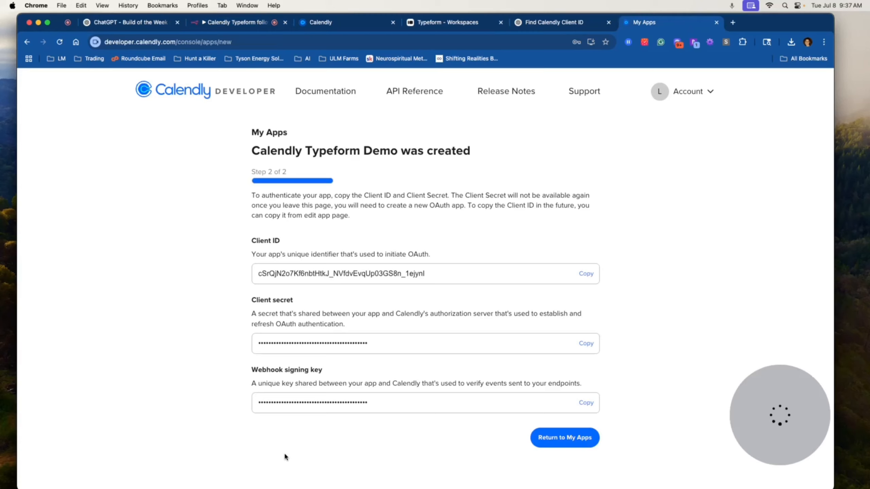
left_click(586, 344)
left_click(236, 22)
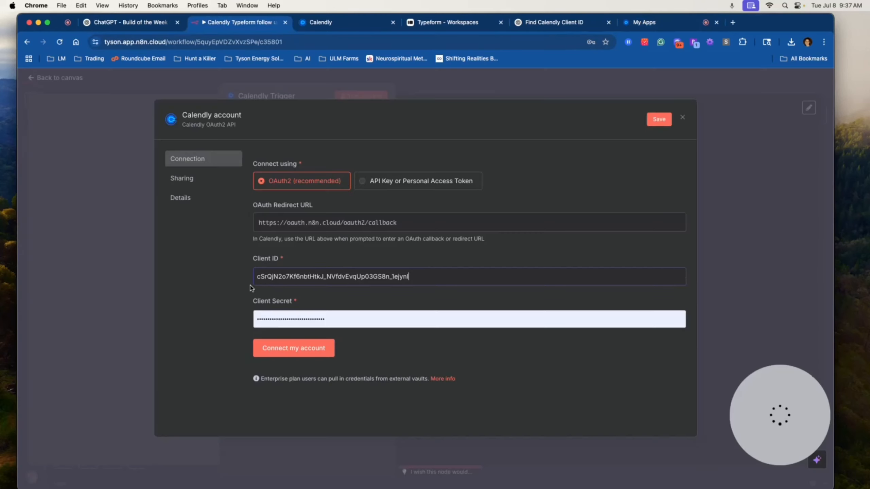
left_click_drag(431, 275, 236, 278)
left_click(346, 318)
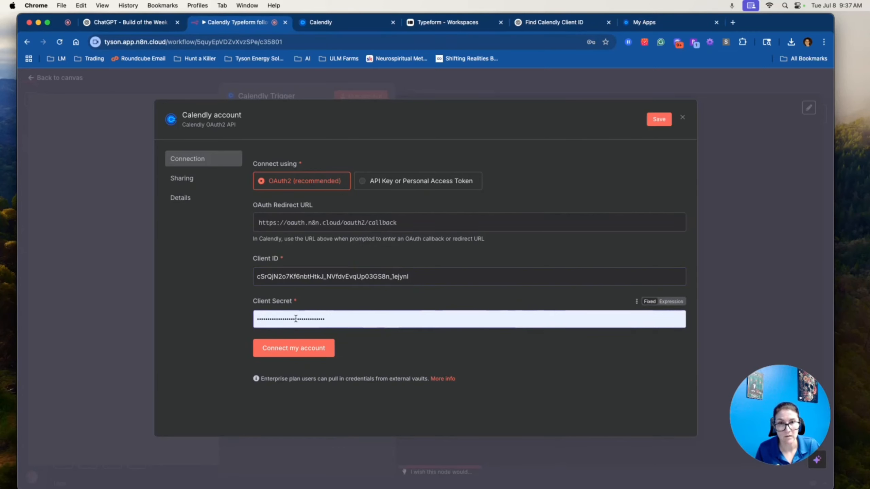
key("super+v")
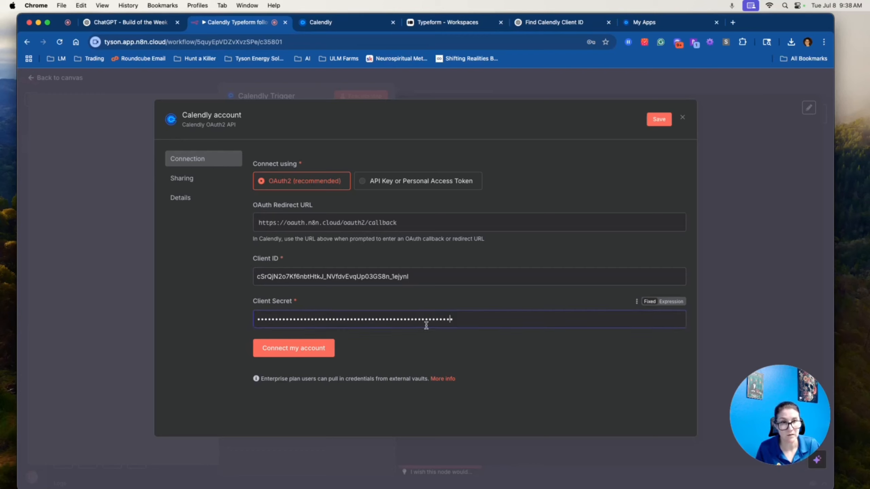
left_click_drag(451, 320, 229, 319)
key("super+v")
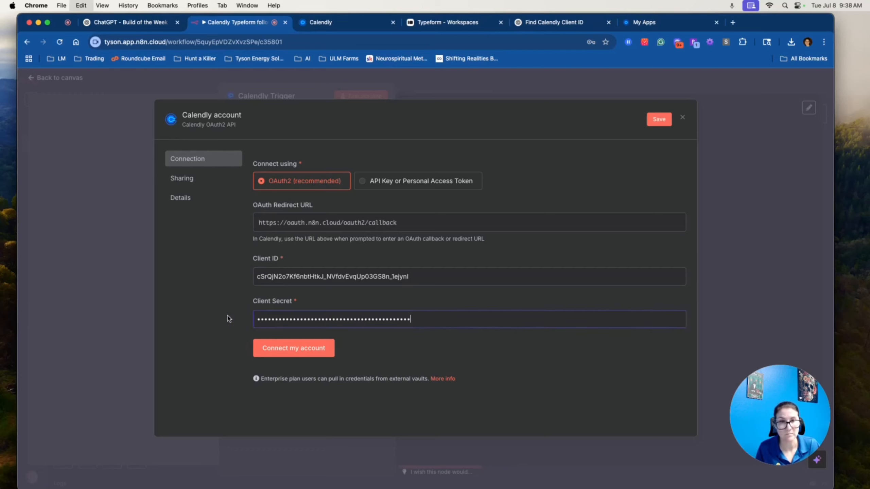
Save the Calendly credential, close it, and keep the User scope
left_click(657, 121)
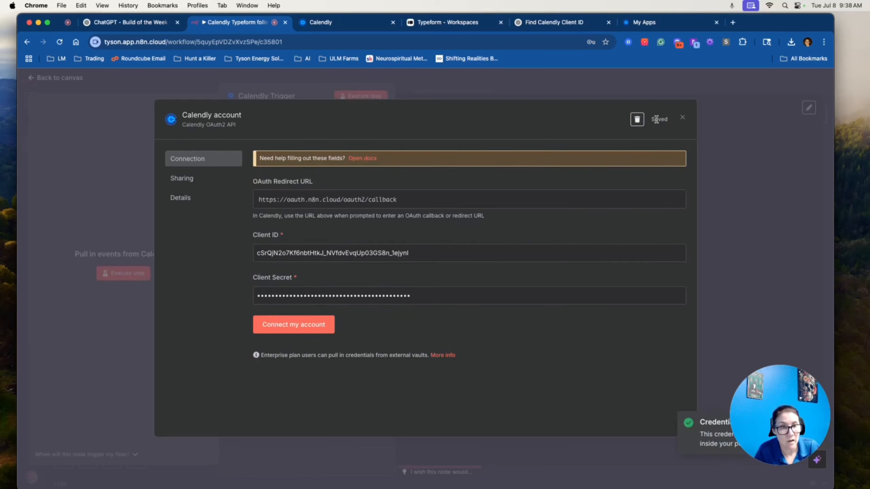
left_click_drag(782, 412, 759, 425)
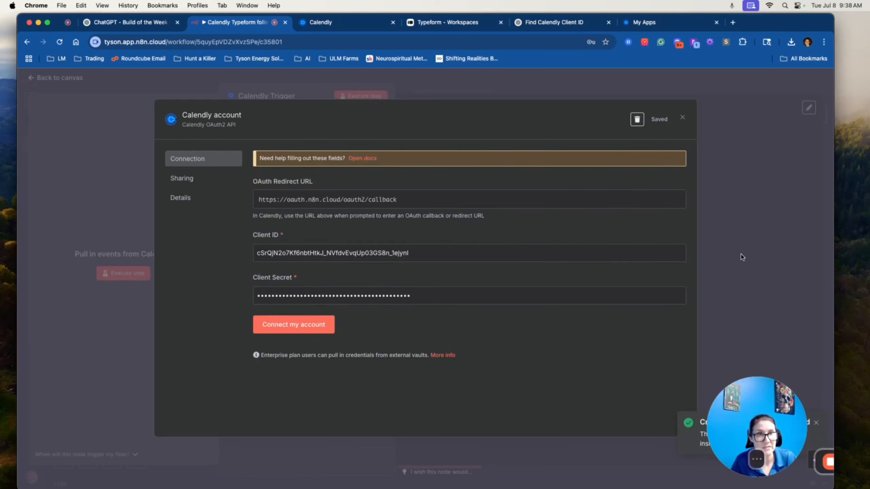
left_click(683, 119)
left_click(491, 297)
left_click(255, 190)
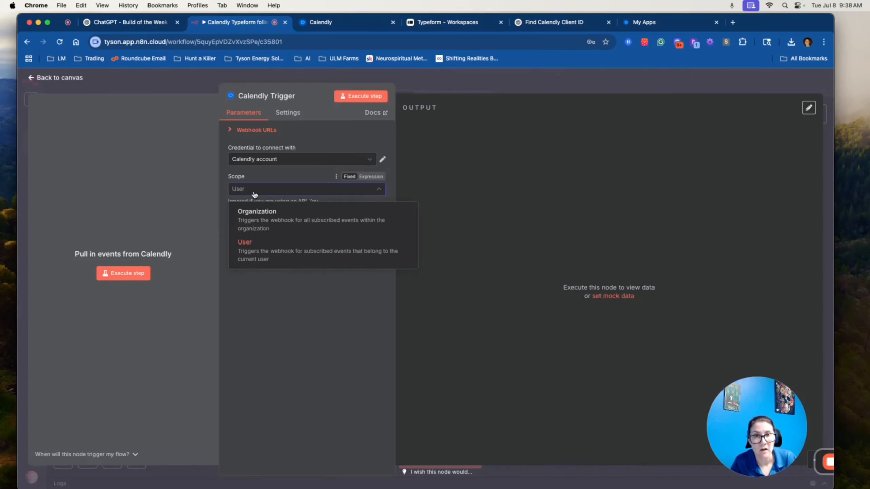
left_click(279, 173)
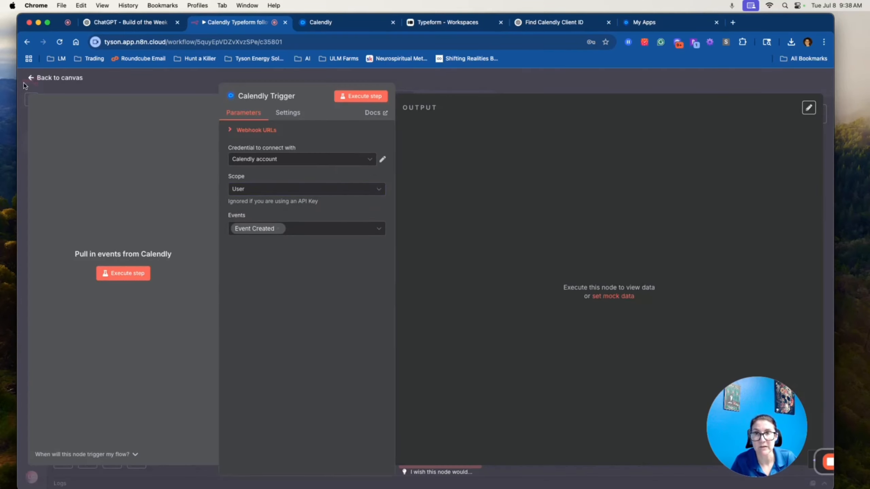
Reposition the Calendly Trigger node on the canvas and save the workflow
left_click(69, 83)
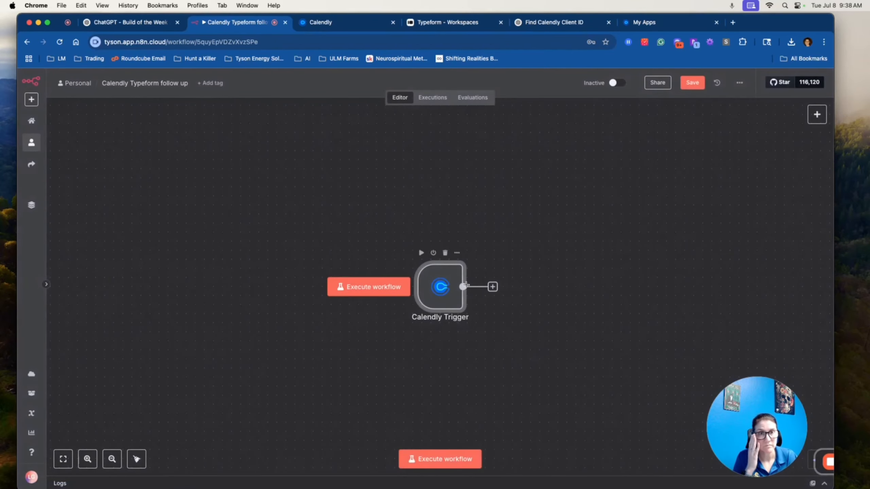
left_click_drag(369, 260, 242, 234)
key("cmd+s")
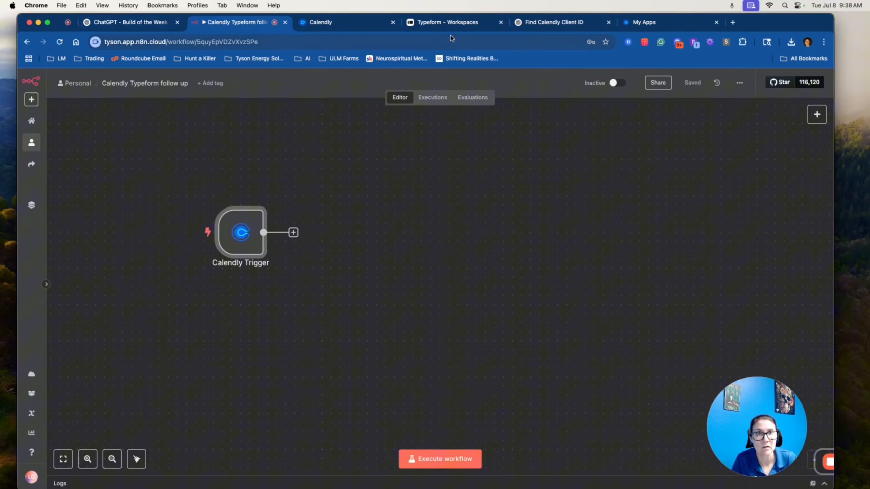
left_click(121, 22)
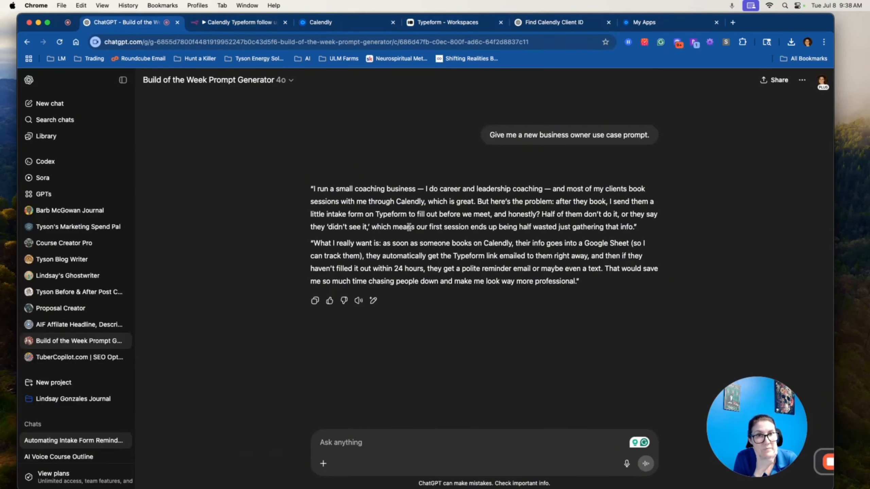
left_click_drag(639, 206, 634, 207)
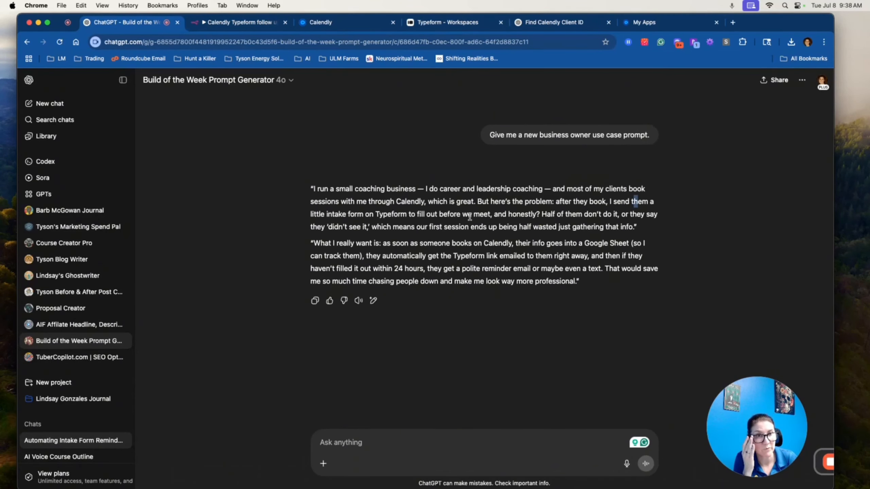
left_click(348, 223)
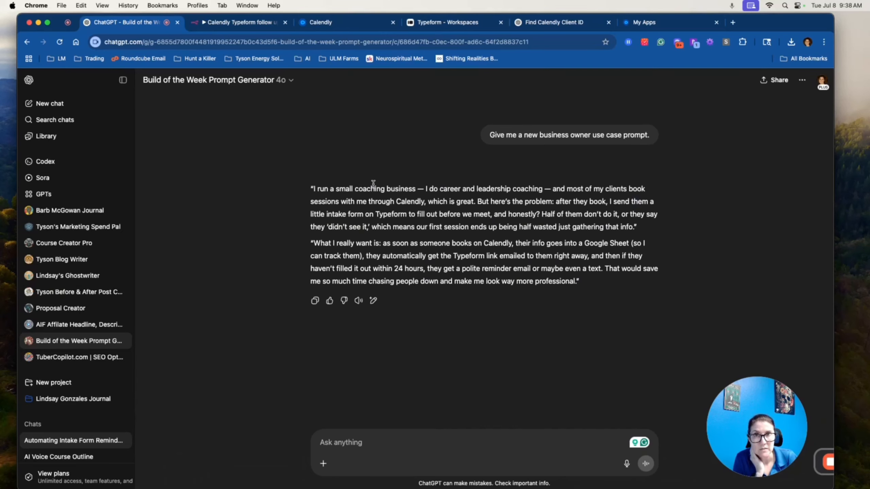
left_click_drag(321, 214, 600, 222)
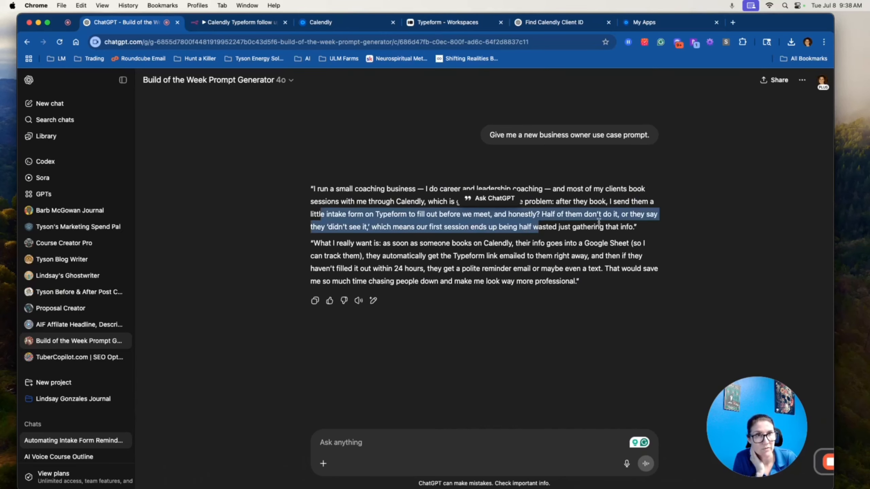
left_click(600, 222)
left_click(433, 23)
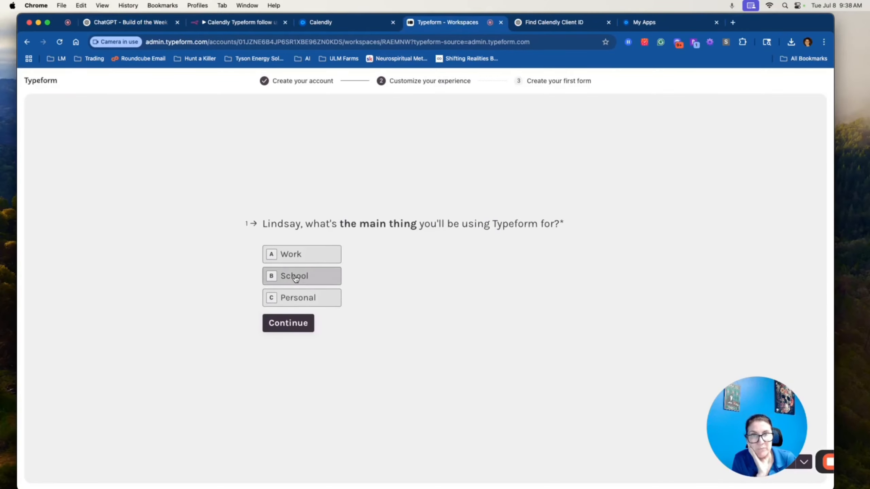
Answer Work and Marketing, then start a from-scratch AI-generated form for all forms
left_click(329, 254)
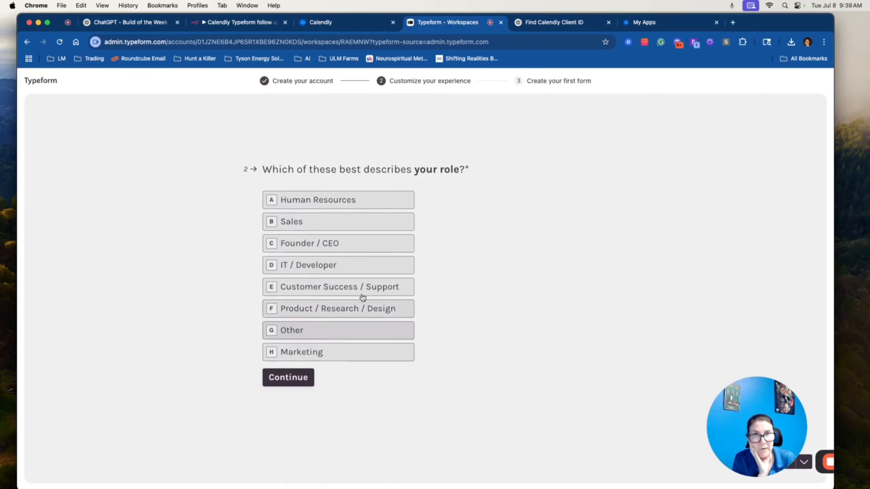
left_click(319, 352)
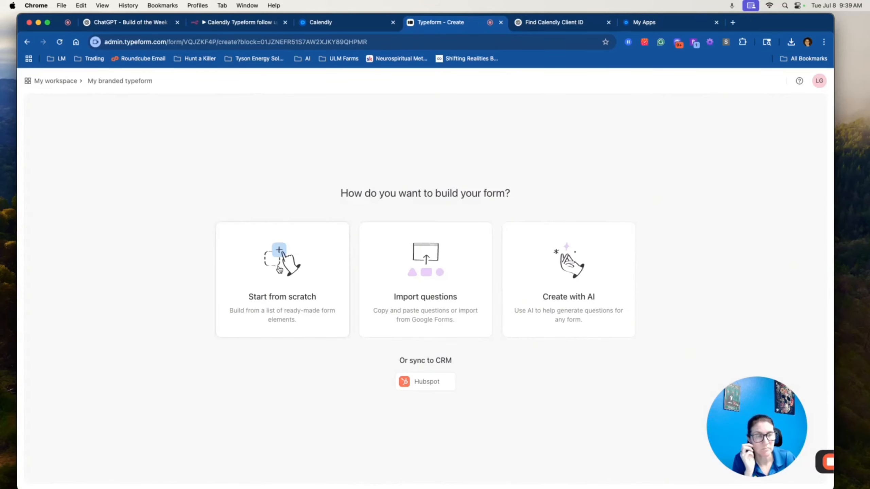
left_click(278, 268)
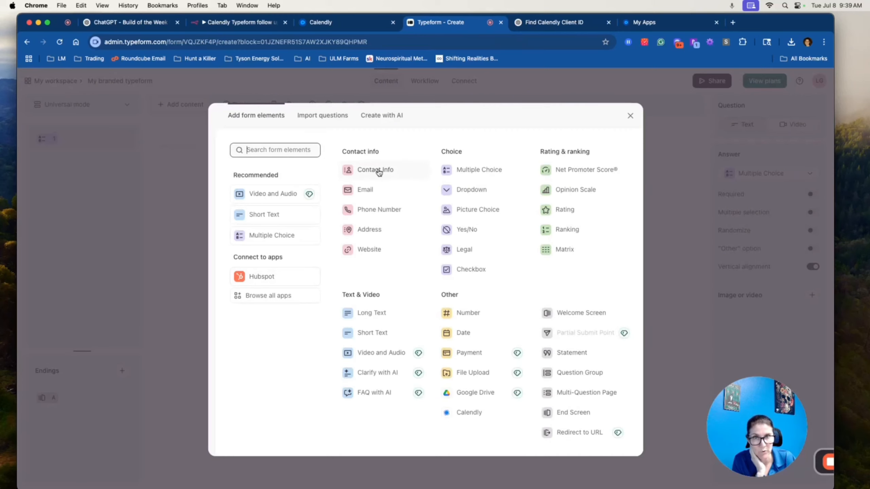
left_click(396, 116)
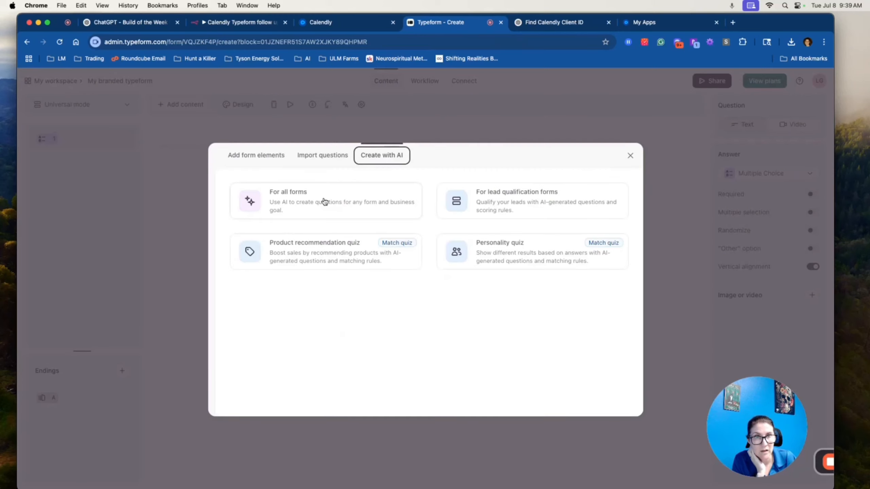
left_click(324, 201)
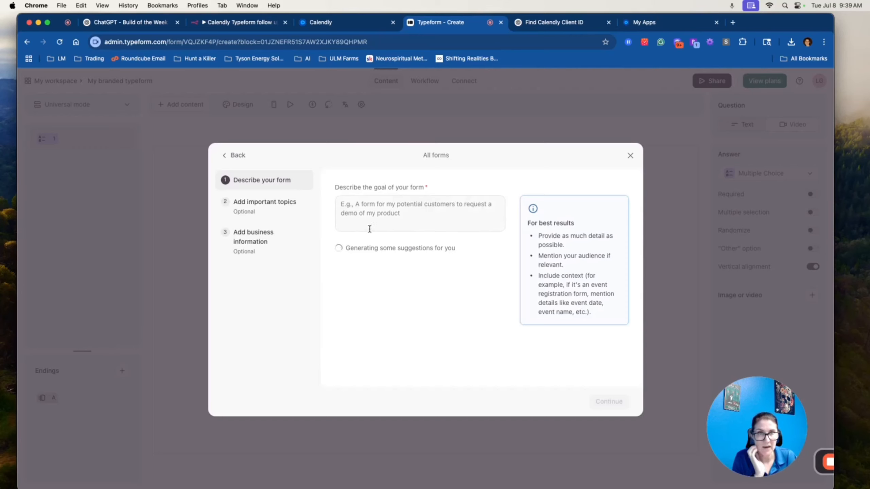
Enter the goal "I'm sending this to new clients to get information about them for our coaching calls."
left_click(370, 229)
type("I'")
key("Caps_Lock")
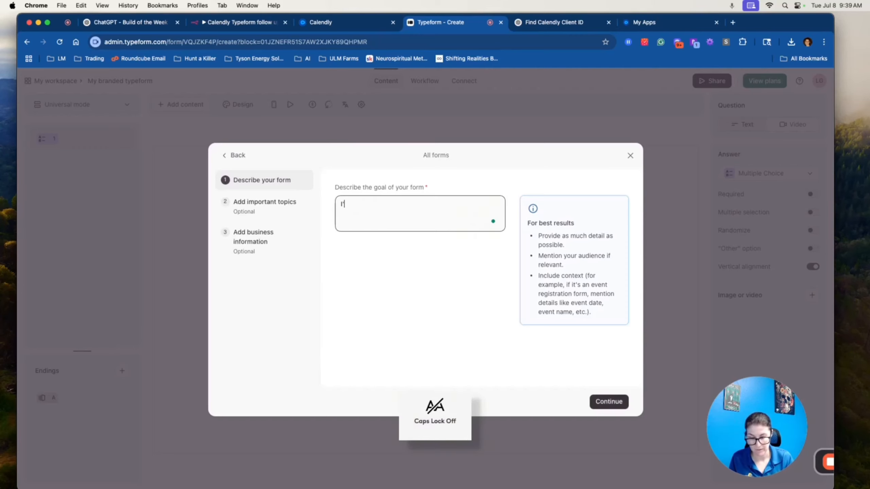
type("m sending this ")
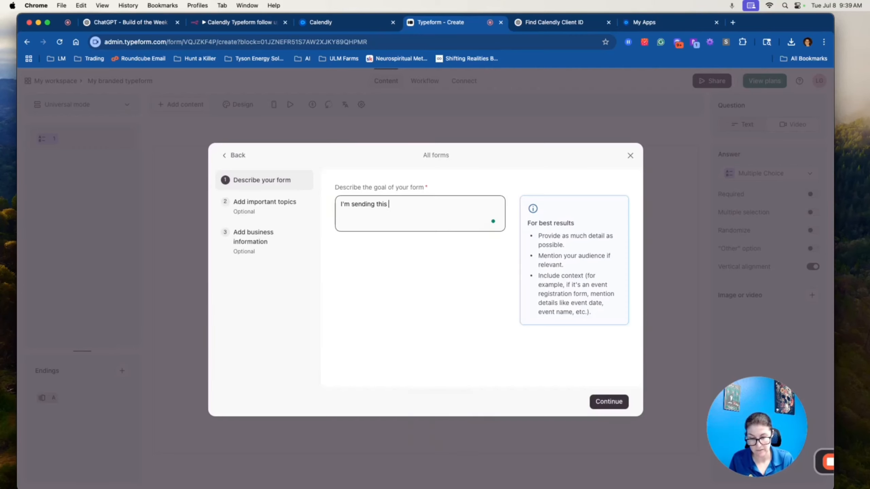
type("to new clie")
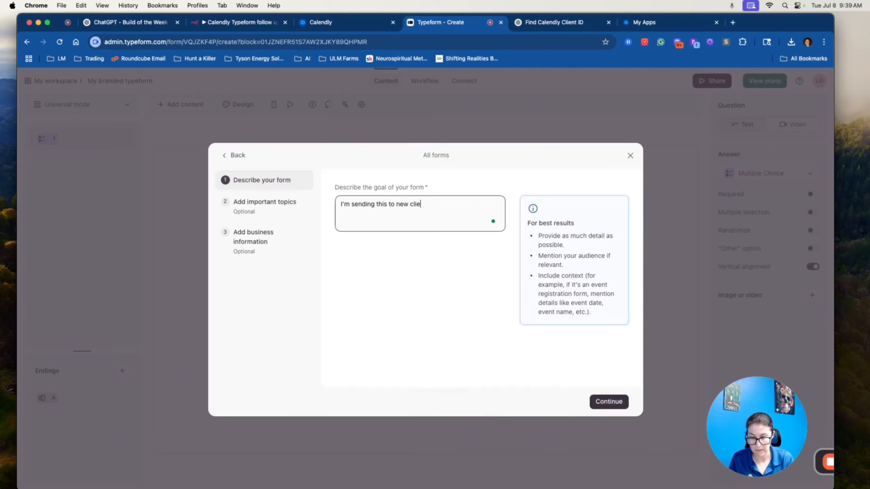
type("nts to get i")
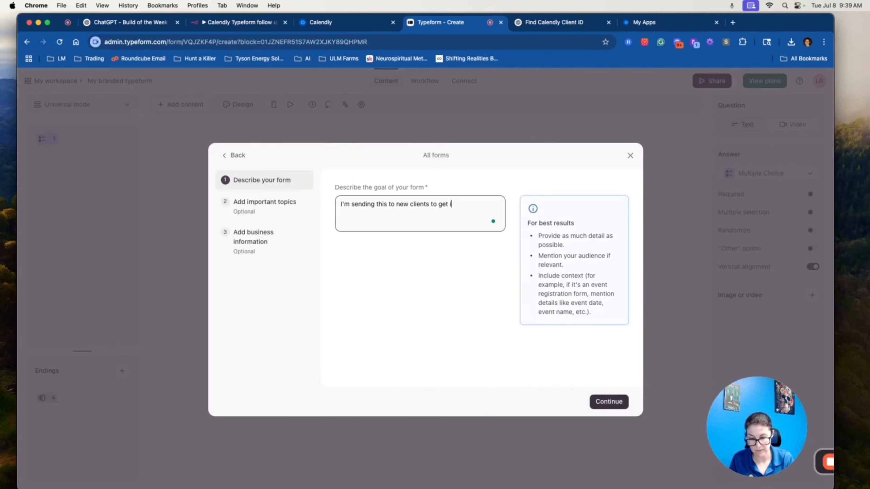
type("nformation about them fpr")
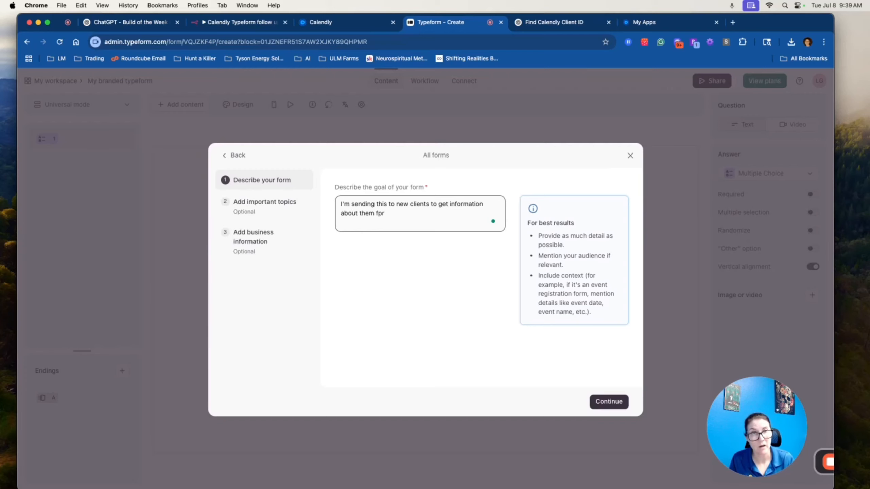
key("BackSpace")
key("BackSpace")
type("or our coaching ")
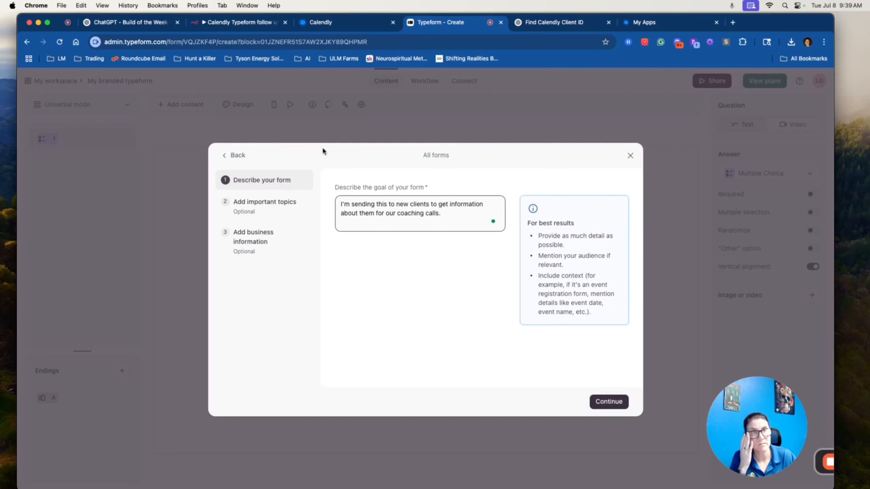
type("calls.")
Close the Calendly client ID chat and highlight 'career and leadership coaching' in the sample prompt
left_click(537, 23)
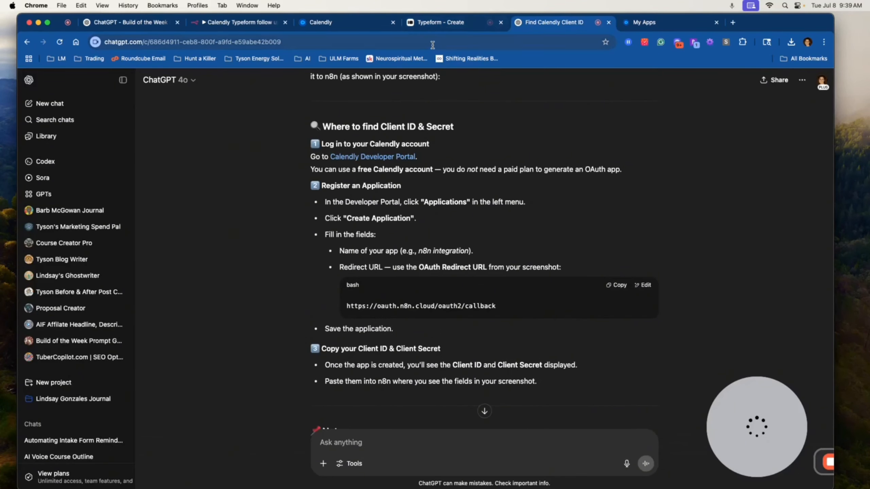
left_click(609, 23)
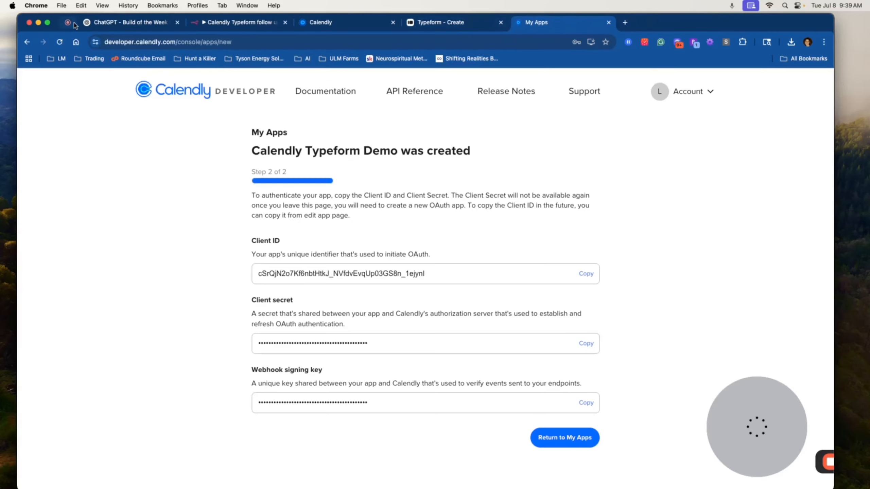
key("super+1")
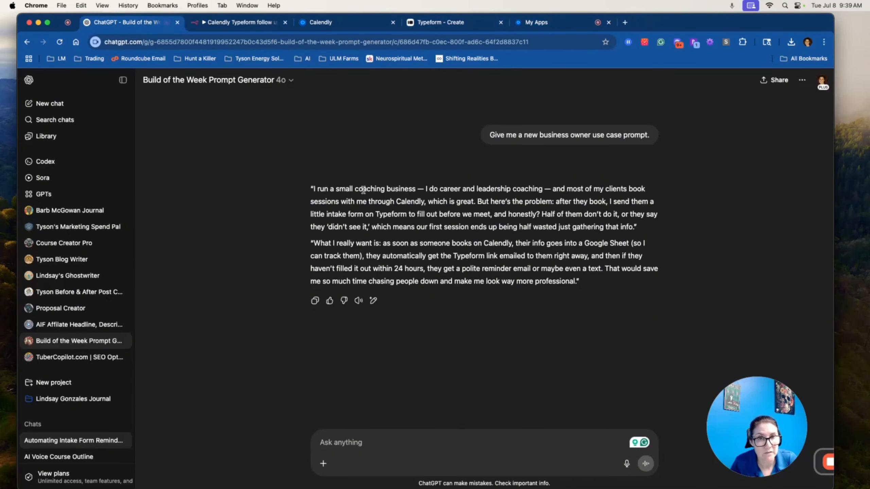
left_click_drag(439, 189, 551, 195)
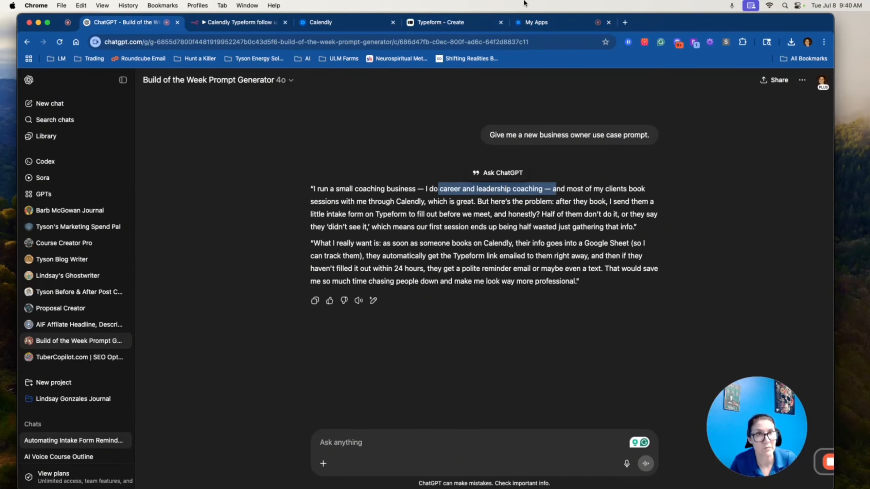
left_click(463, 23)
Append to the form goal that you do career and leadership coaching and want five questions
left_click(426, 228)
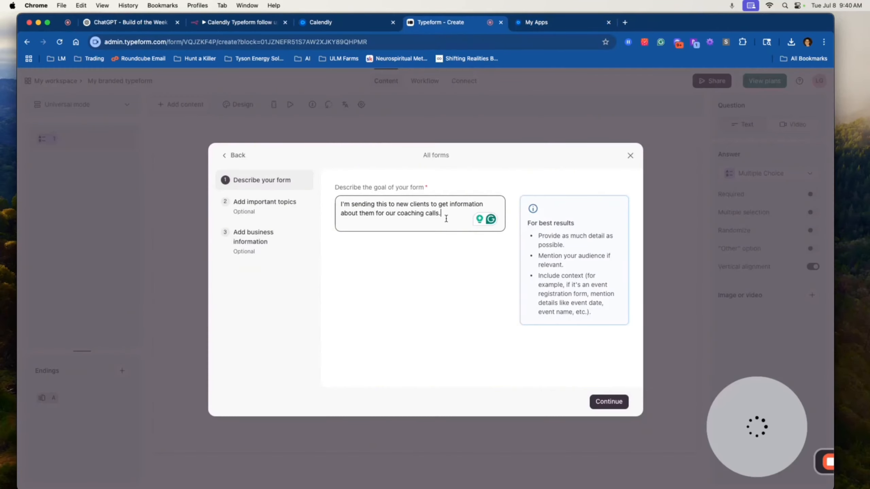
type("I")
key("Caps_Lock")
type("do caree")
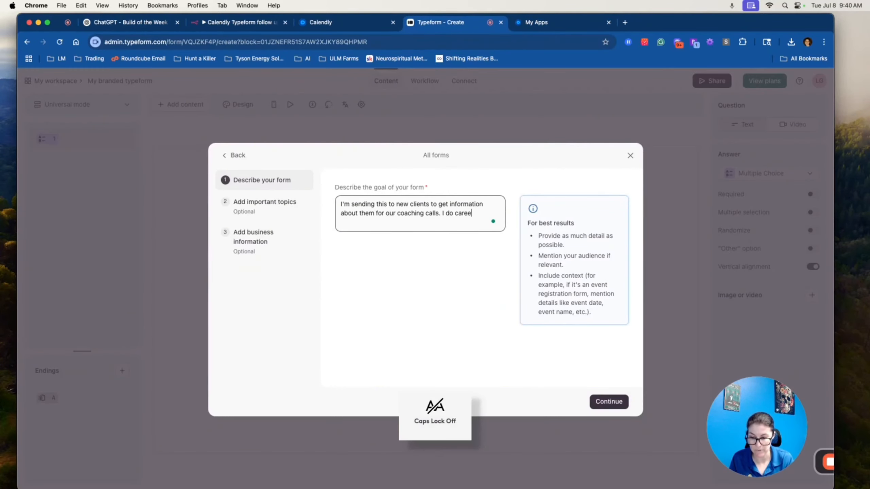
type("r and ela")
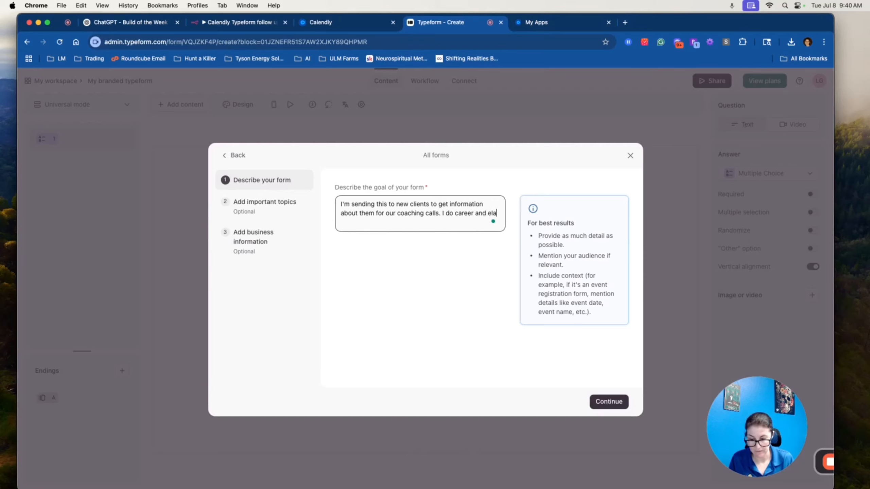
type("dership coaching")
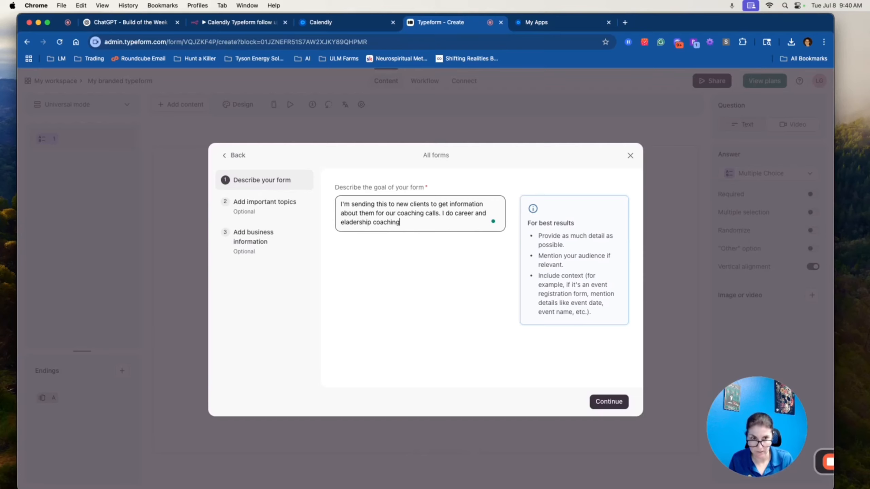
type(", so I w")
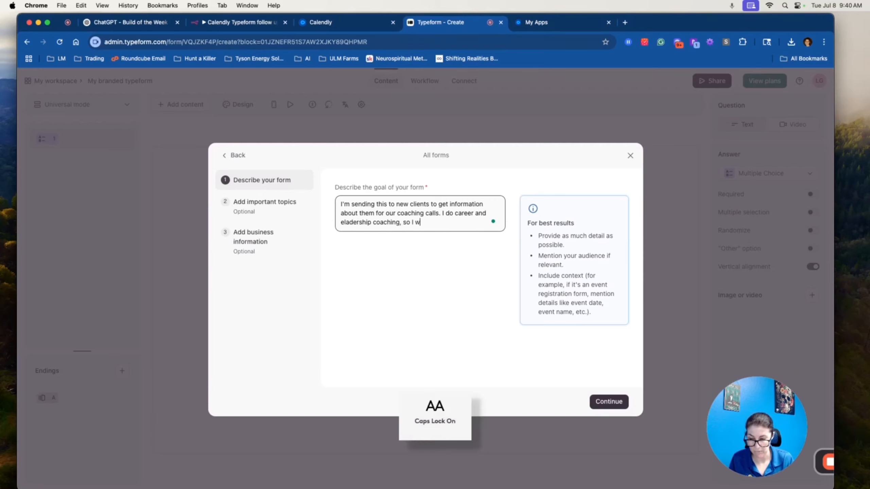
type("ant to know the basi")
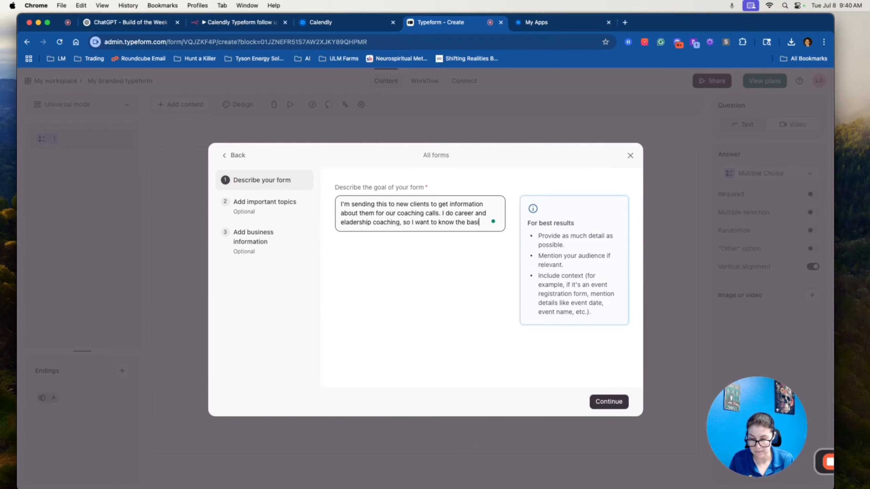
type("cs of wh")
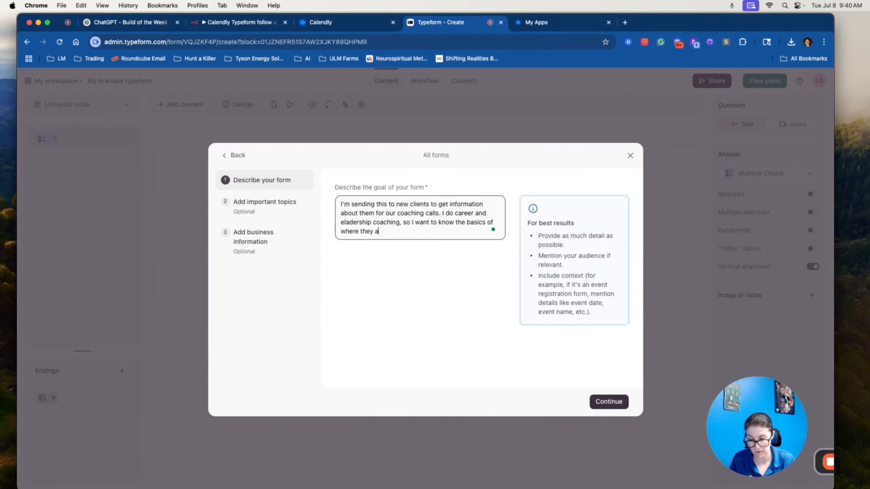
type("ere they are currently and ")
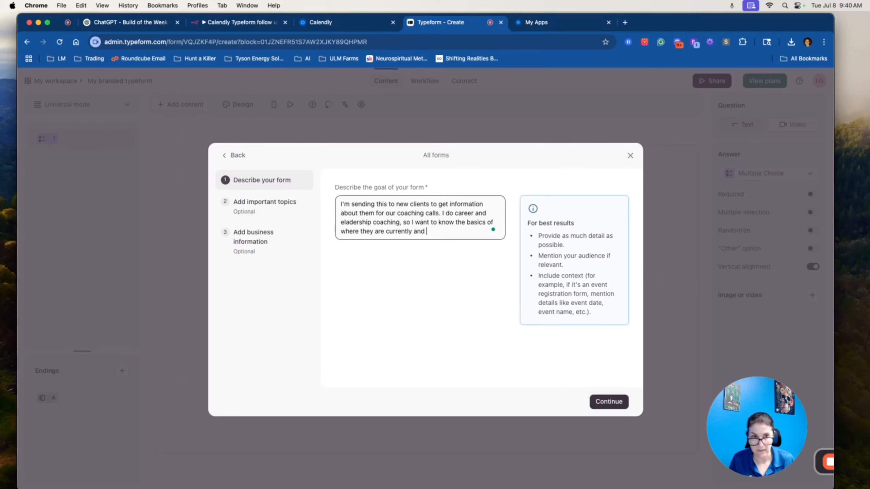
type("where they")
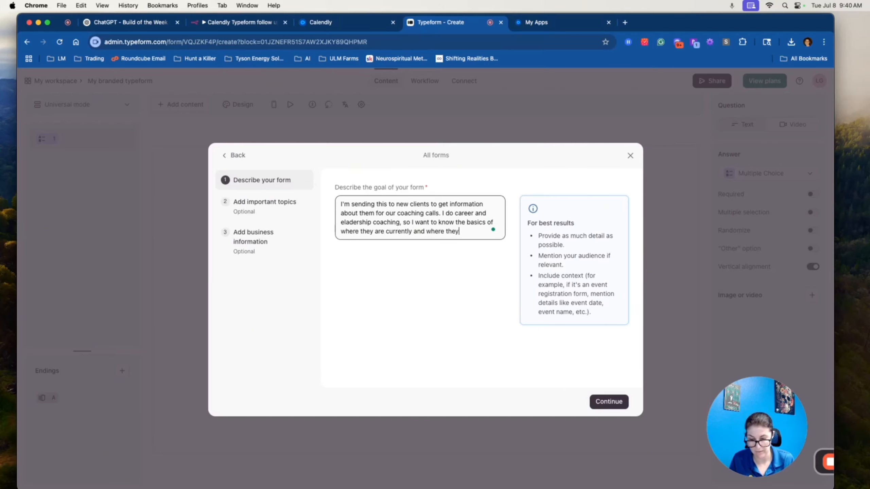
type(" would like to")
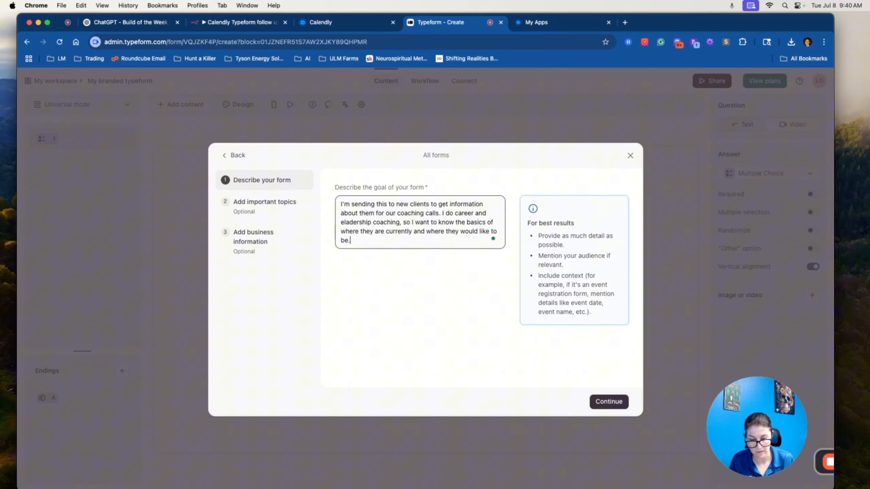
type(" be.")
key("Caps_Lock")
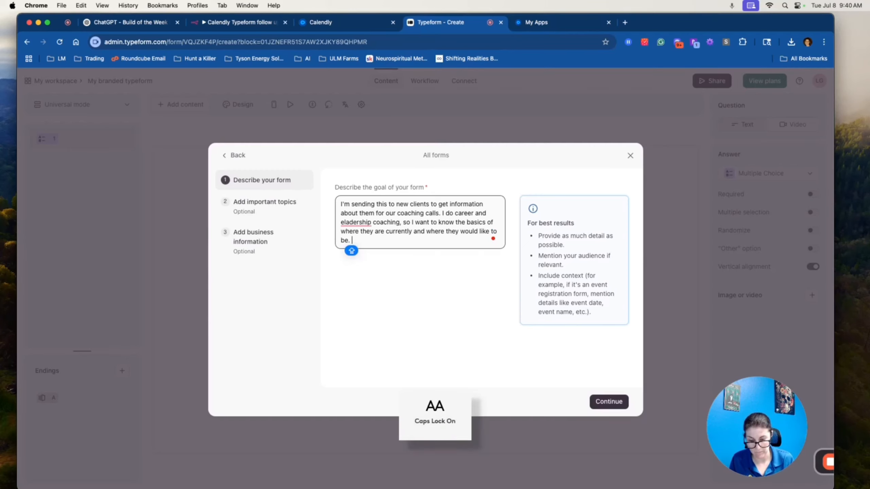
key("Caps_Lock")
type("I want it to be five questions lo")
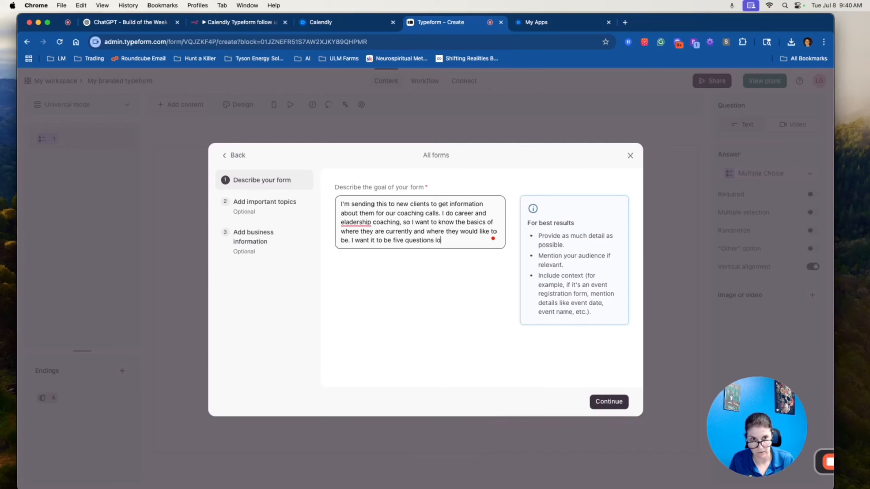
type("ng,")
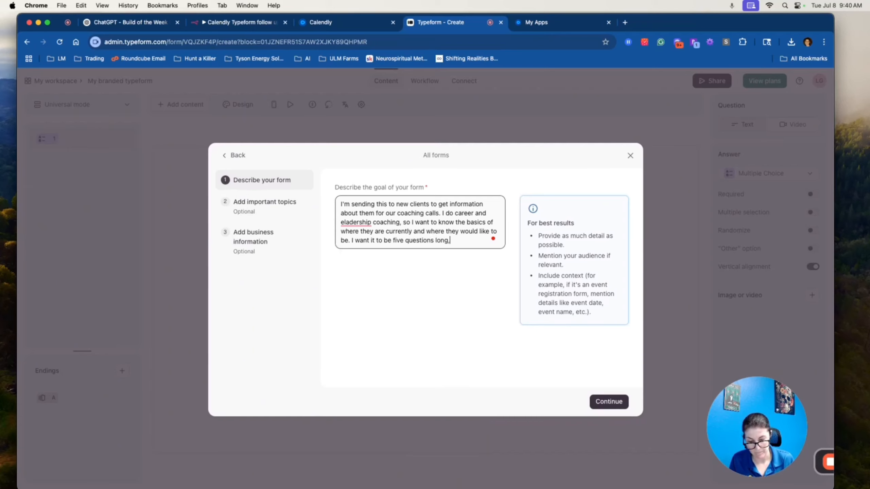
type(" multipl")
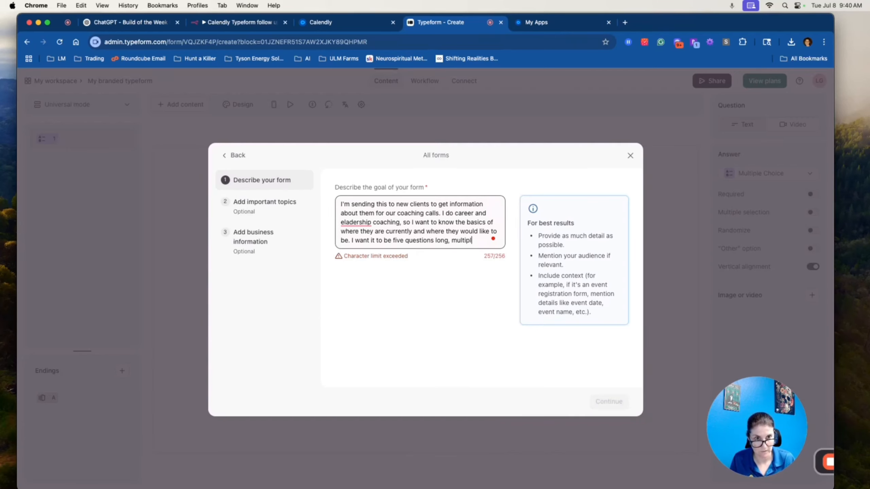
Trim the goal to the character limit and correct 'eladership' to 'leadership'
key("BackSpace")
key("BackSpace")
key("BackSpace")
key("BackSpace")
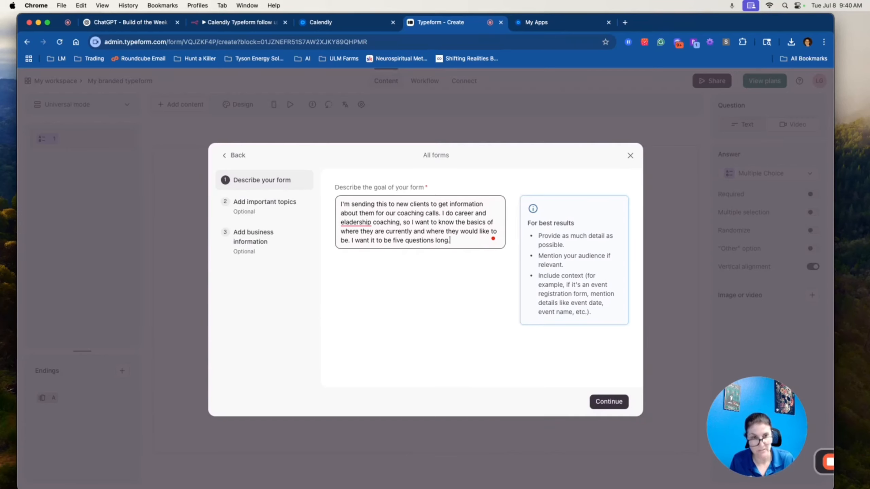
left_click(356, 222)
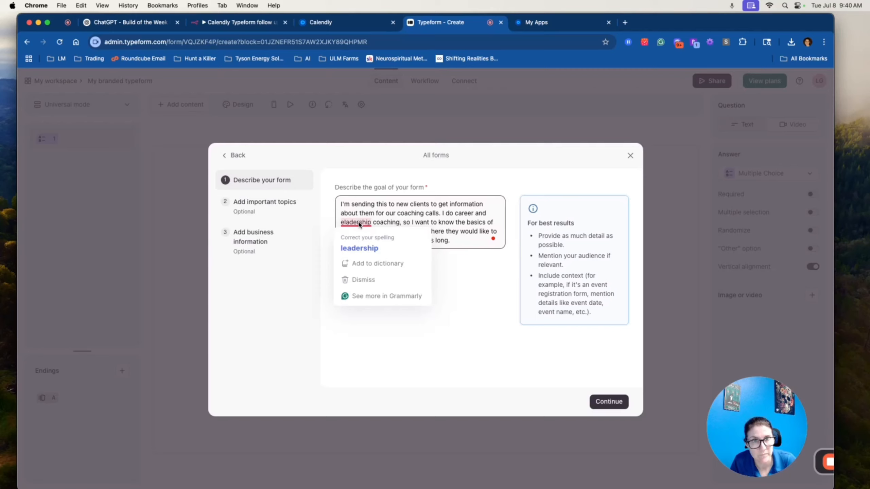
left_click(364, 249)
left_click(609, 402)
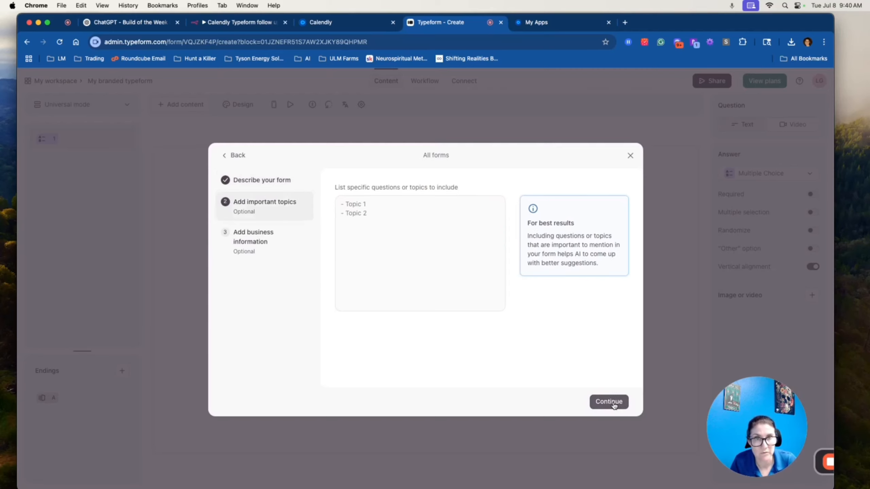
List the topics current state, desired state, current bottlenecks, one-year income goal and current role
left_click(384, 220)
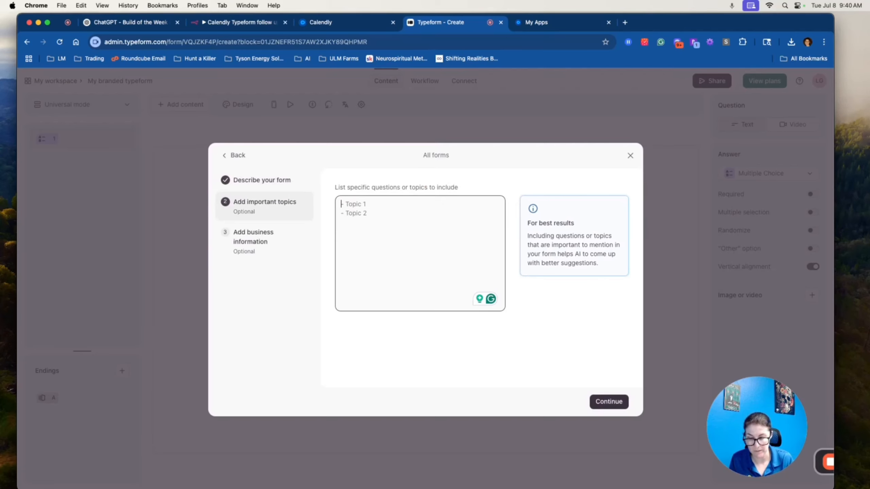
type("- current state")
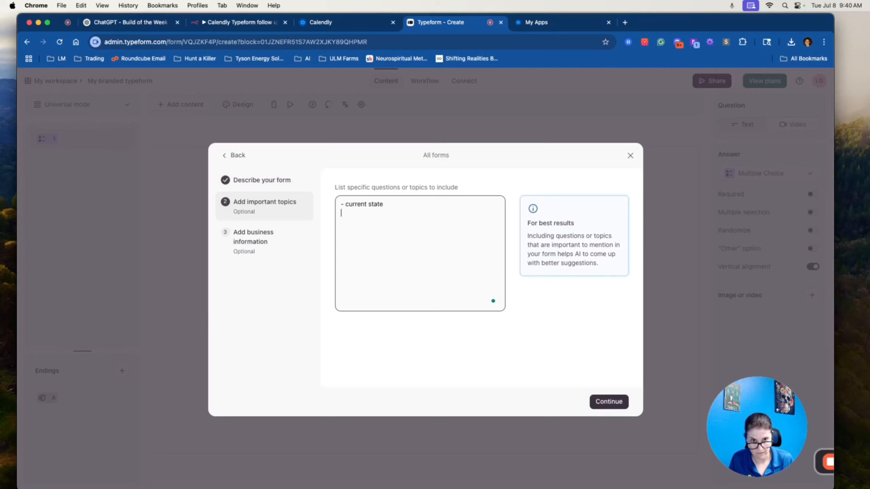
type(" - desire")
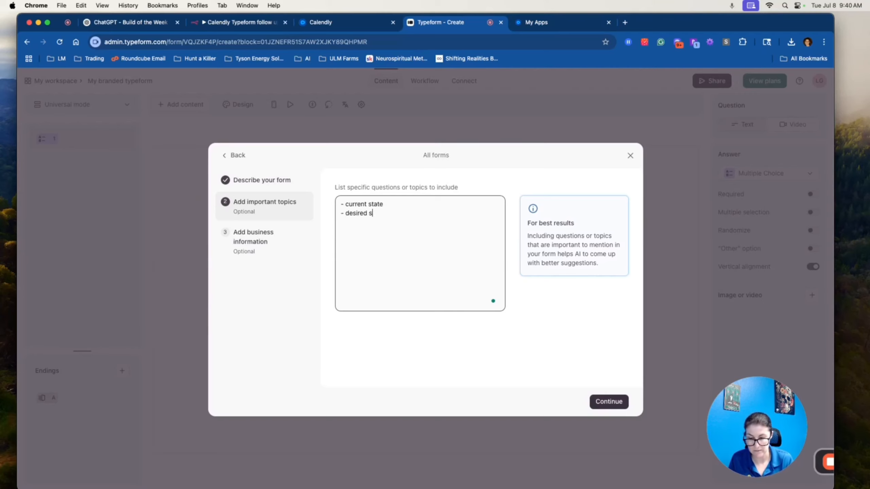
type("d state - ")
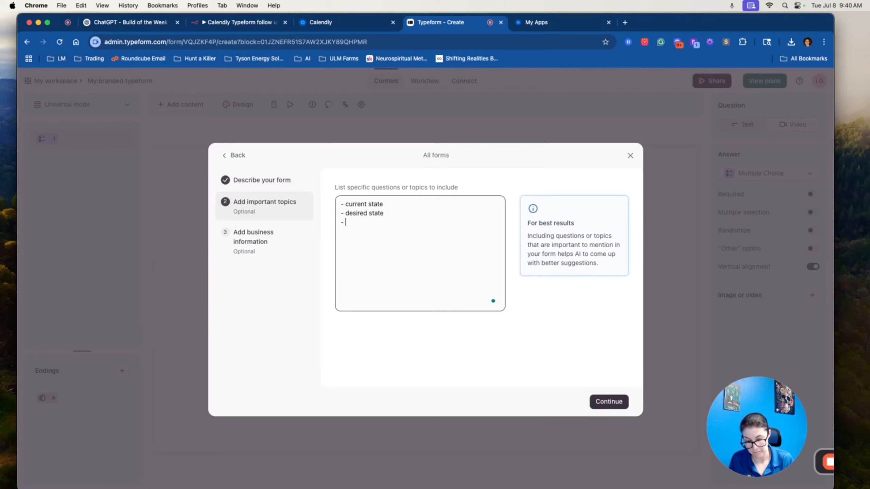
type("current b")
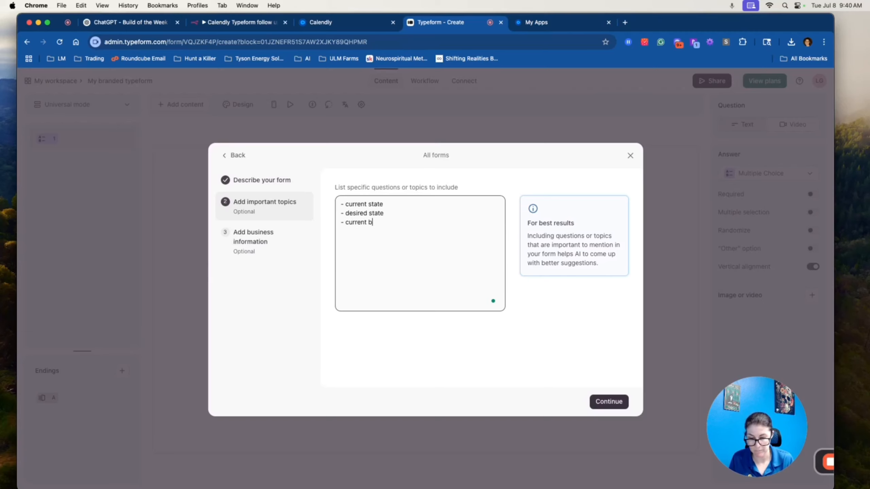
type("ottlenecks or pain points")
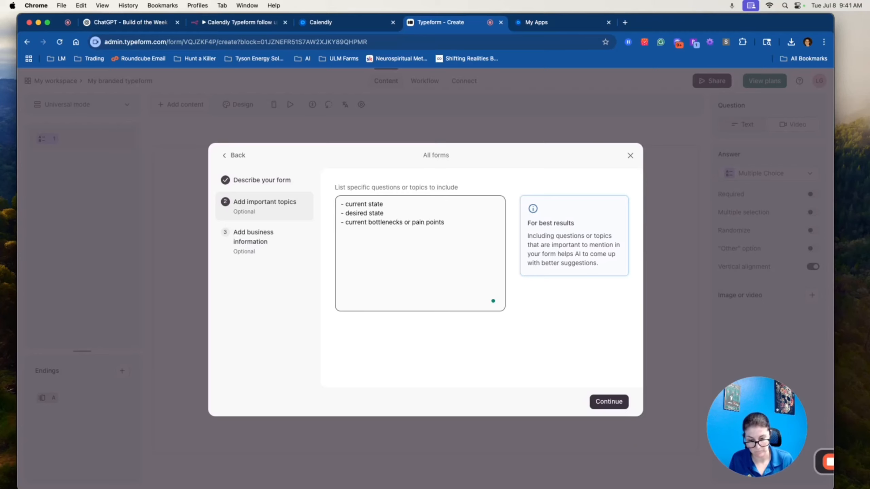
type("come goal in one year")
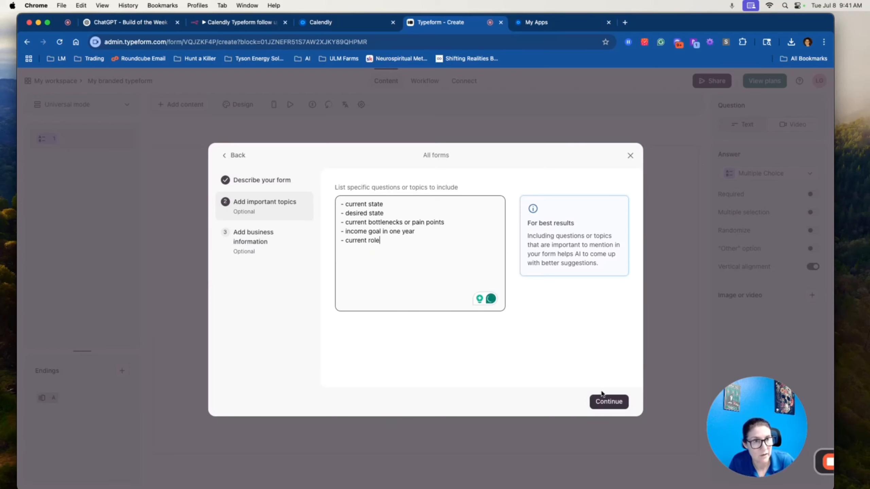
left_click(610, 403)
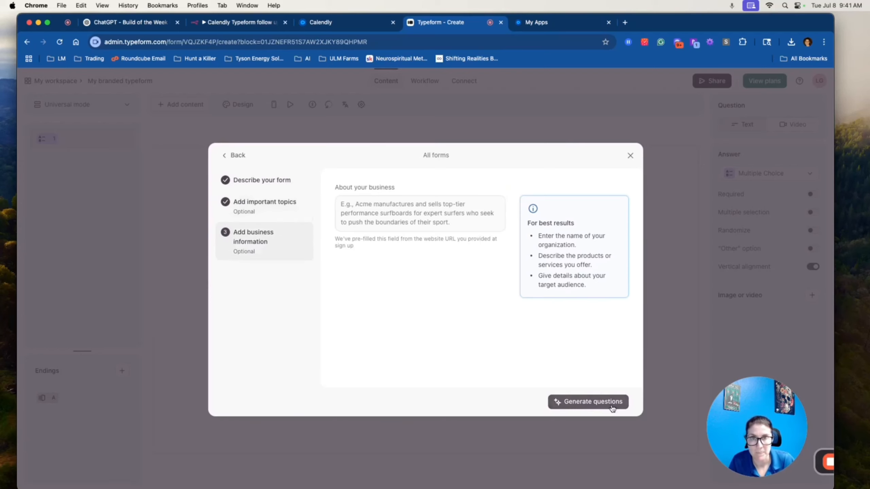
Describe the business as leadership and career coaching for clients, and generate the form questions
left_click(417, 209)
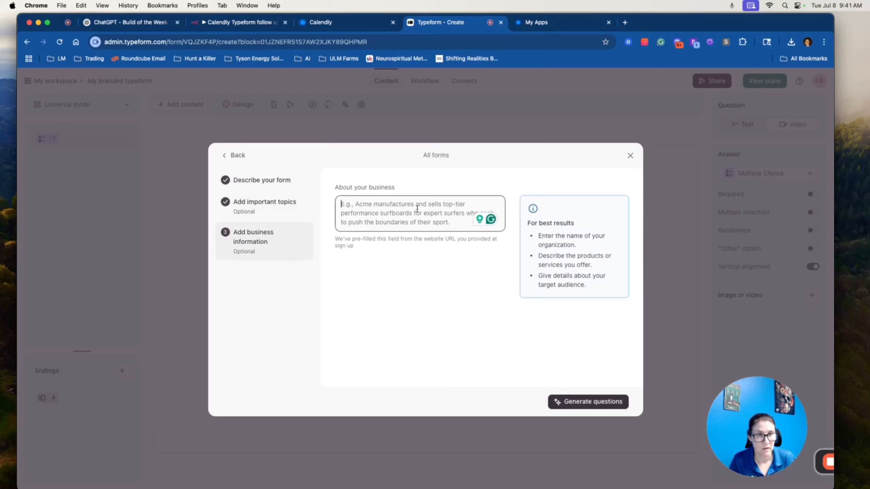
key("Caps_Lock")
type("I do ")
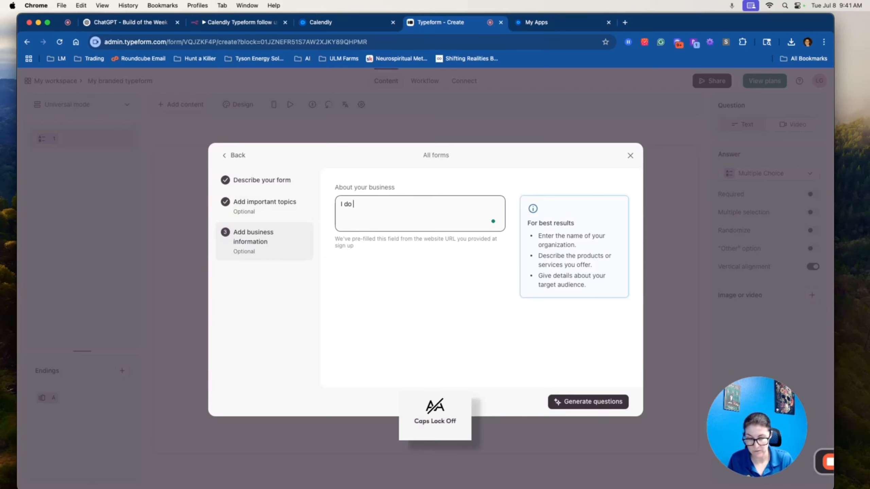
type("leadership and career coaching")
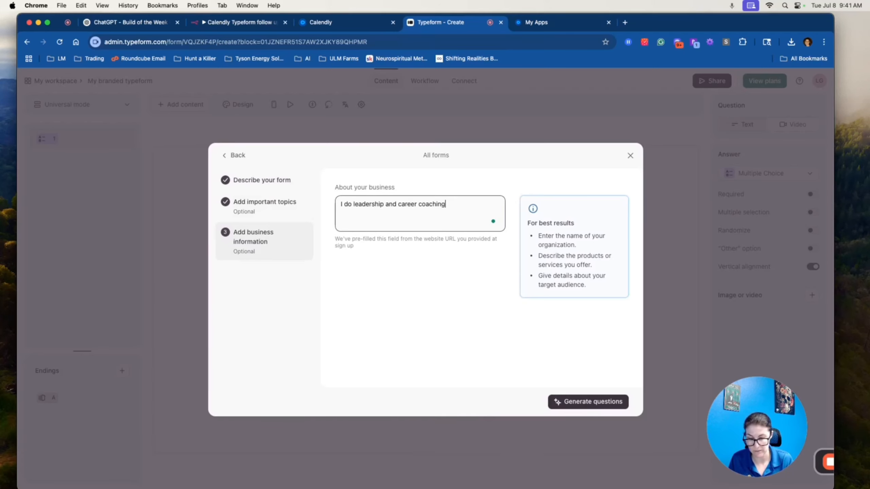
type(" to help my clients reach their")
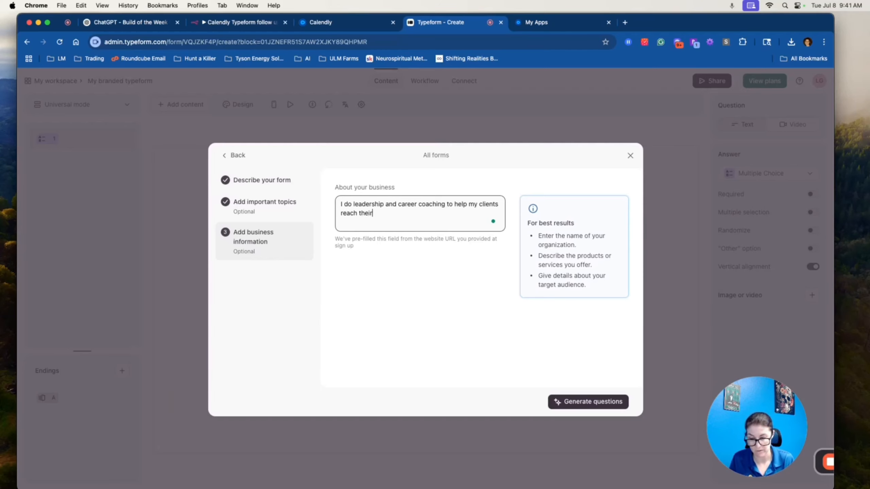
type(" career goals")
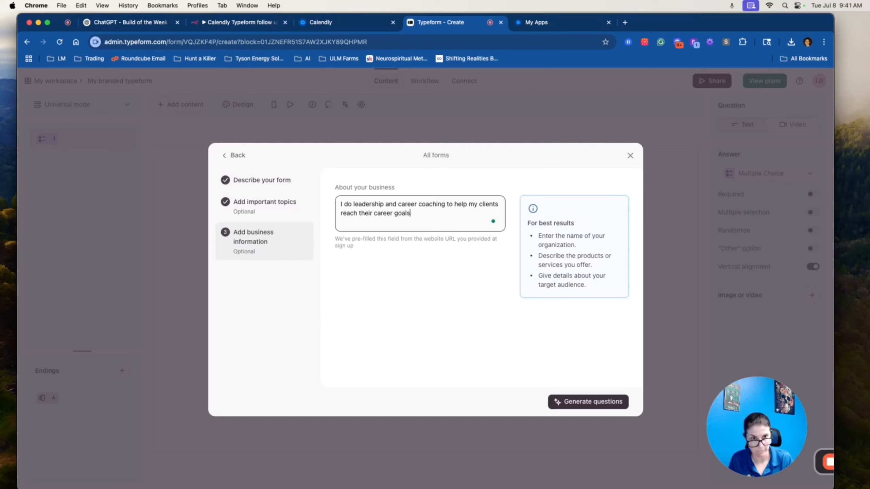
left_click(590, 402)
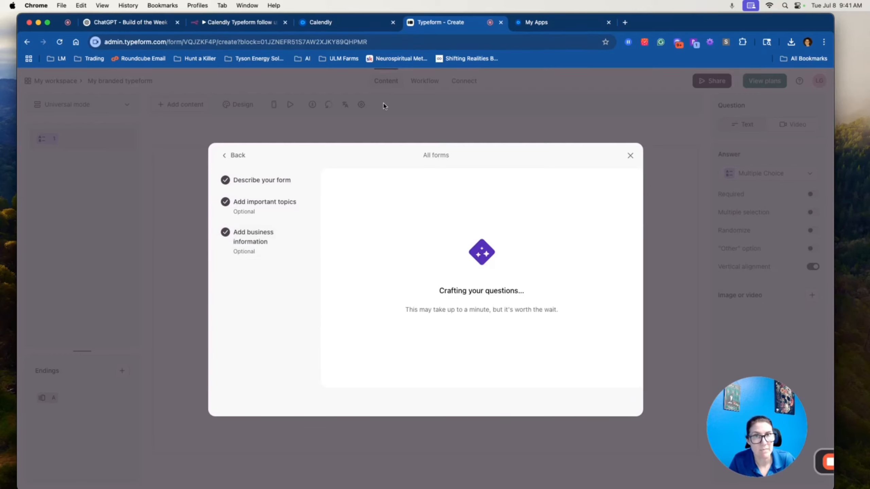
left_click(244, 24)
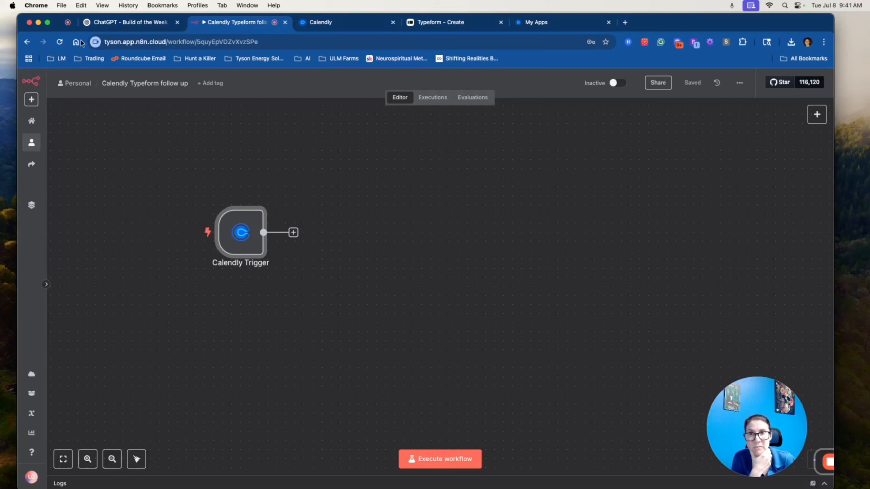
Add a Gmail 'Send a message' node after the Calendly Trigger, searching 'gma'
left_click(293, 233)
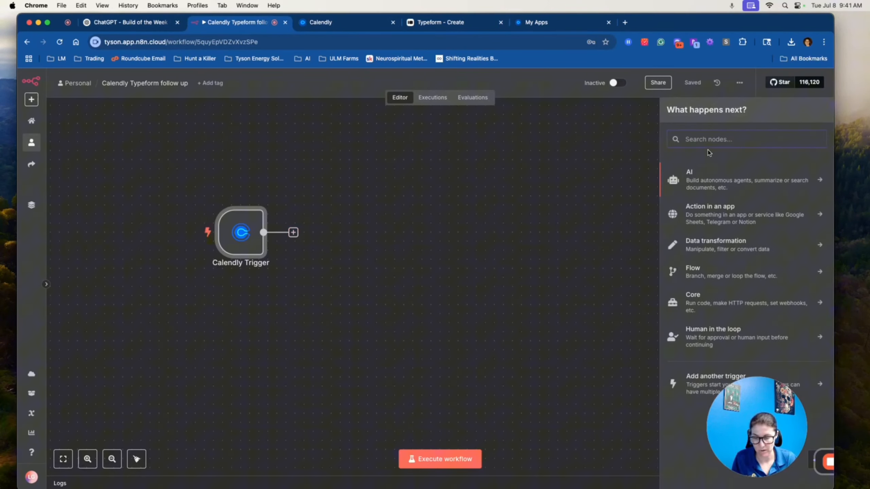
type("gma")
left_click(696, 173)
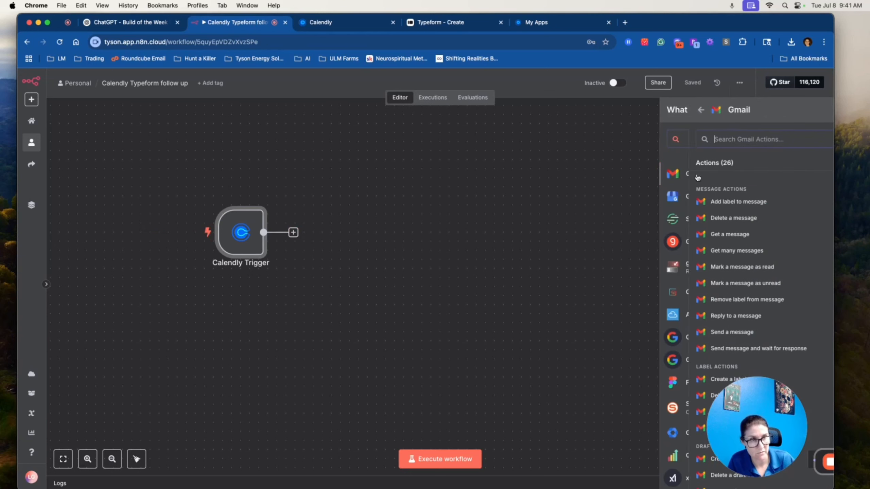
left_click_drag(769, 430, 96, 441)
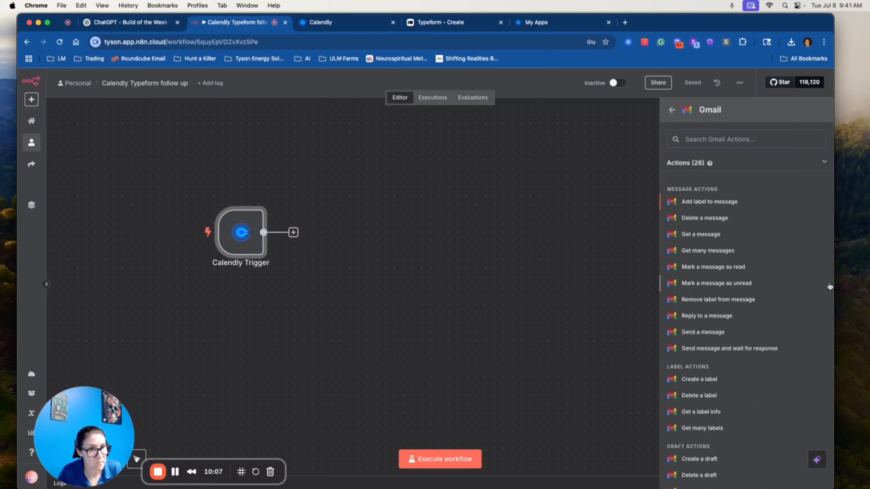
left_click(704, 332)
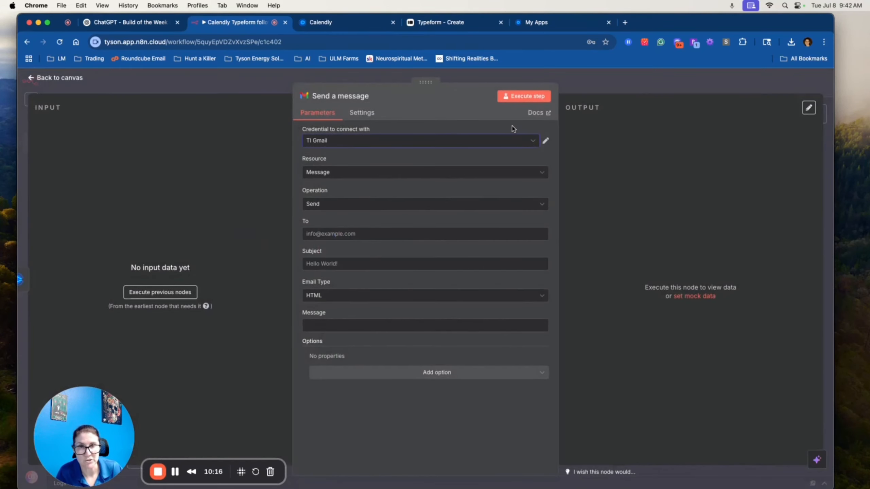
Reconnect the Gmail credential by signing in with Google and approving the permissions
left_click(545, 141)
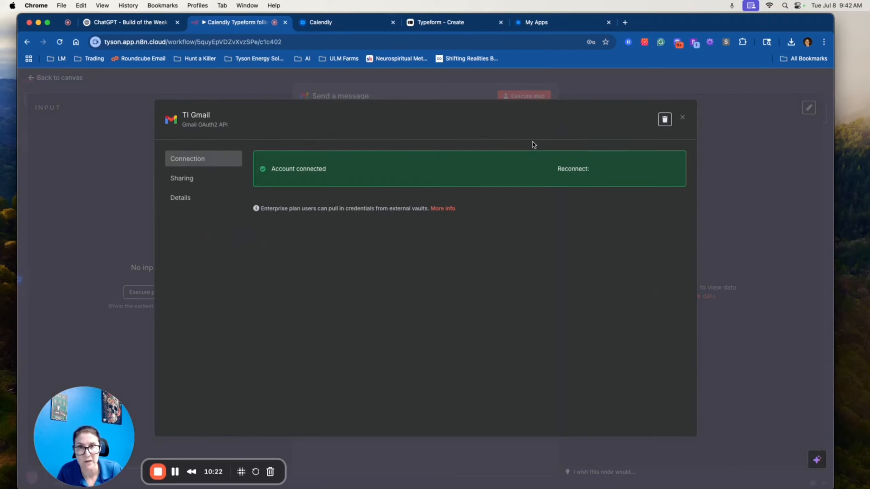
left_click(637, 171)
scroll(168, 309, "down", 3)
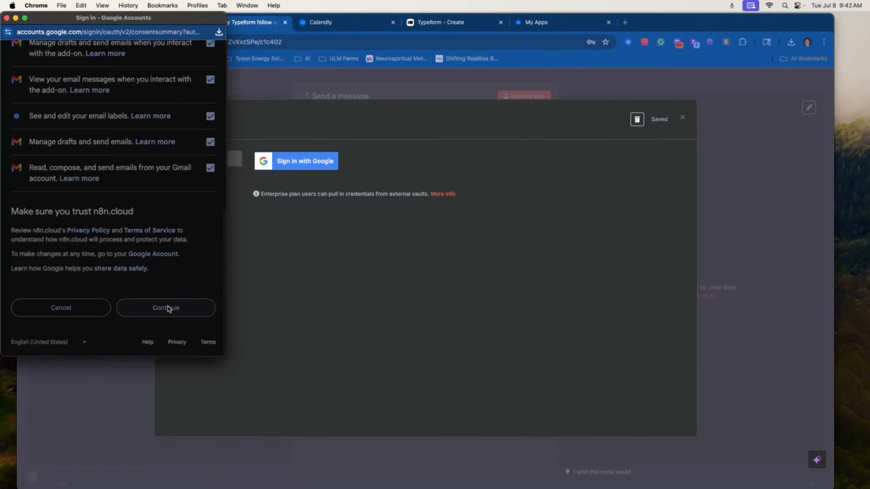
left_click(167, 308)
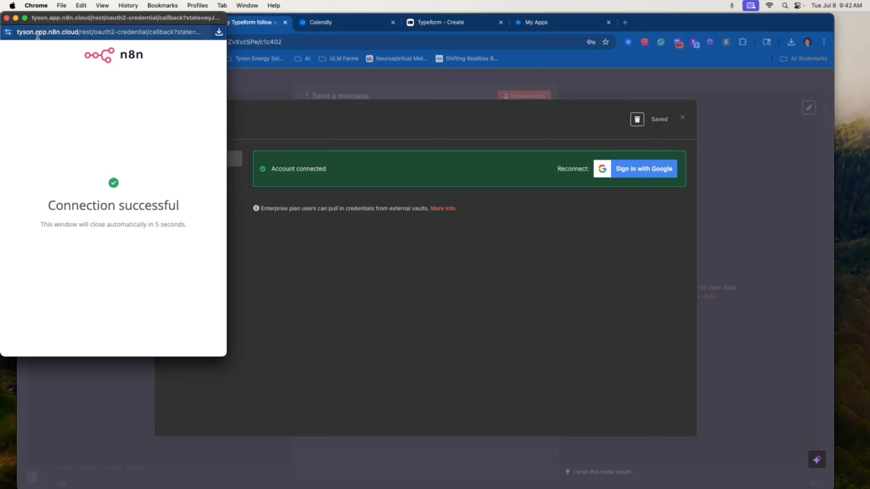
left_click(7, 17)
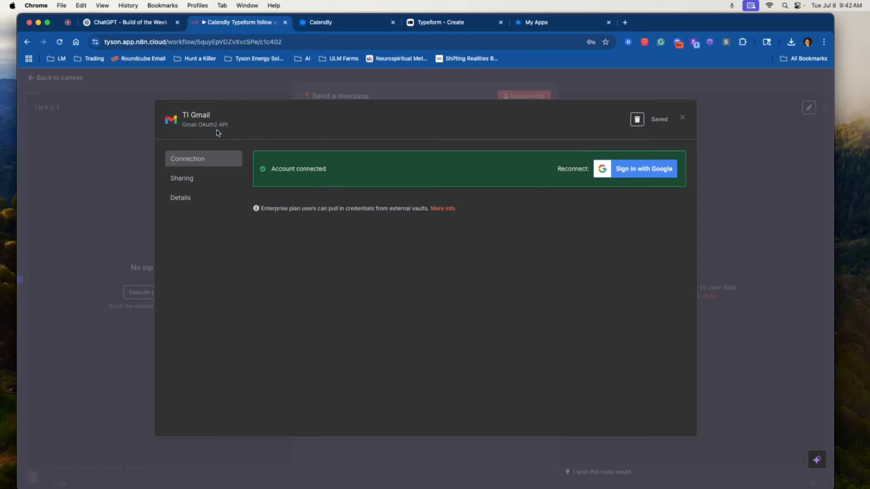
Rename the Gmail credential to 'AAIC gmail' and save it
left_click(201, 116)
triple_click(201, 114)
key("Caps_Lock")
type("A")
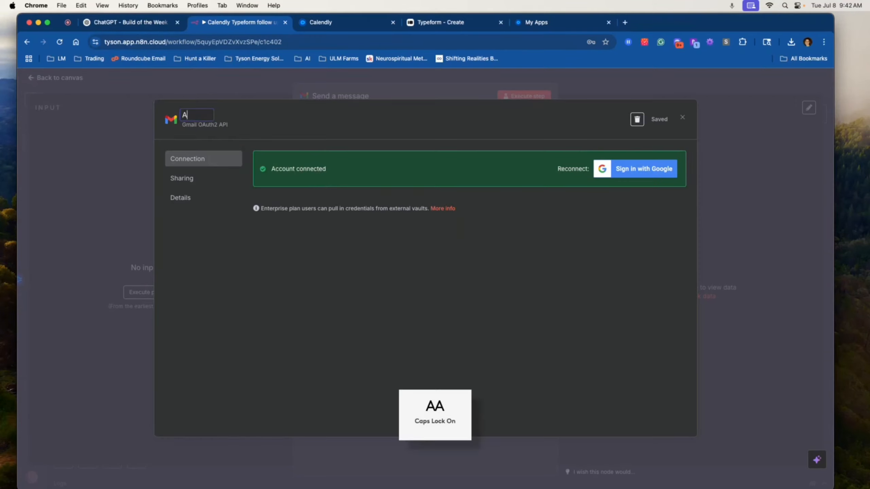
type("AIC")
key("Caps_Lock")
type("gmail")
left_click(442, 126)
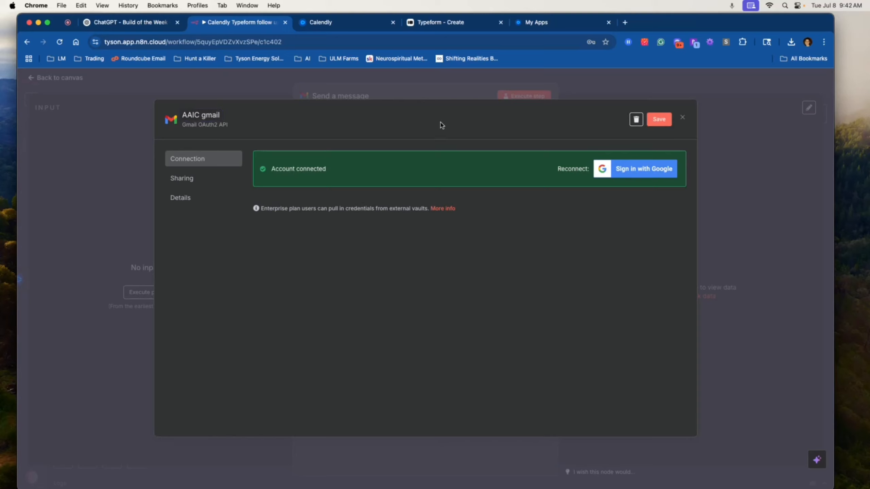
left_click(658, 120)
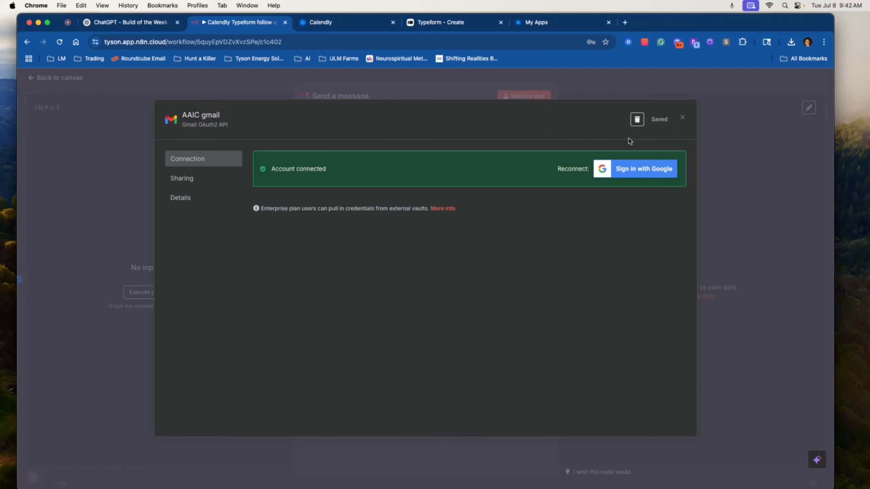
left_click(683, 119)
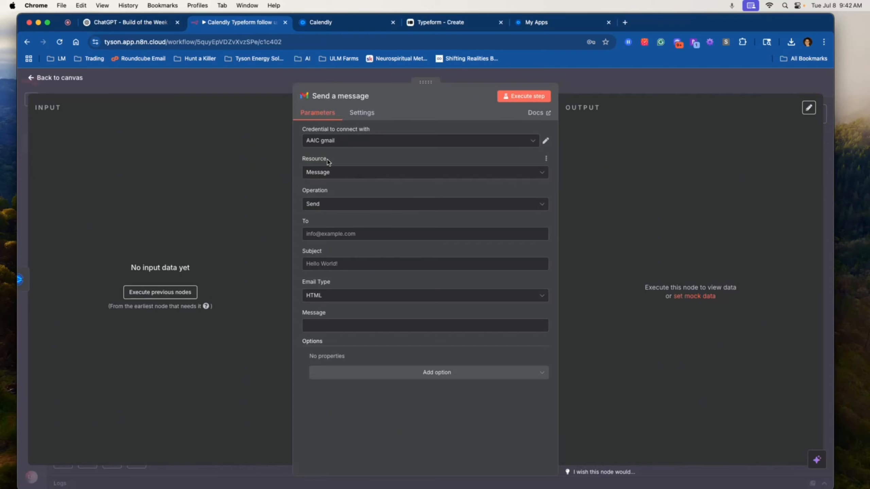
left_click(326, 234)
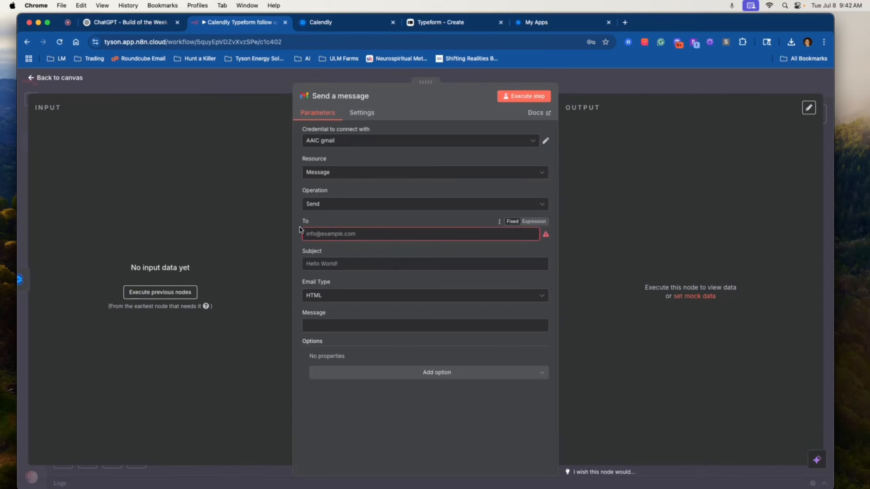
Set the email subject to 'IMPORTANT: Please complete this ASAP'
left_click(333, 264)
key("Caps_Lock")
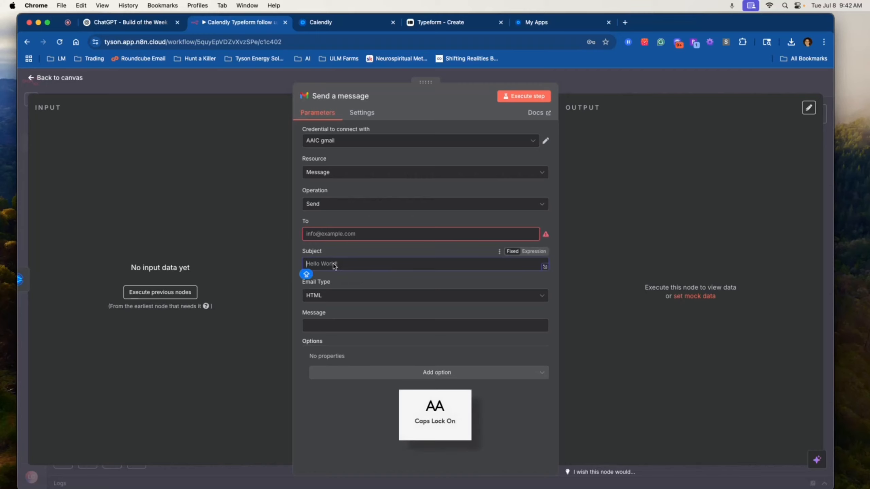
type("IMPORTANT: P")
key("Caps_Lock")
type("le")
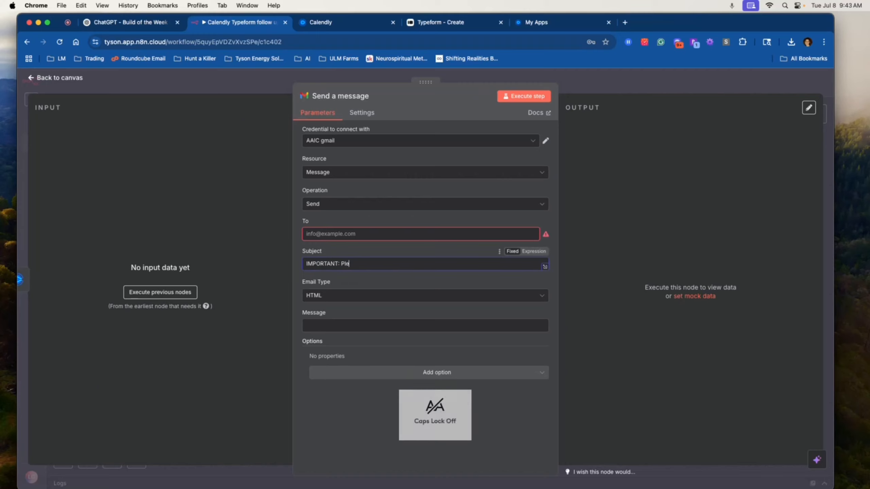
type("ase complete this")
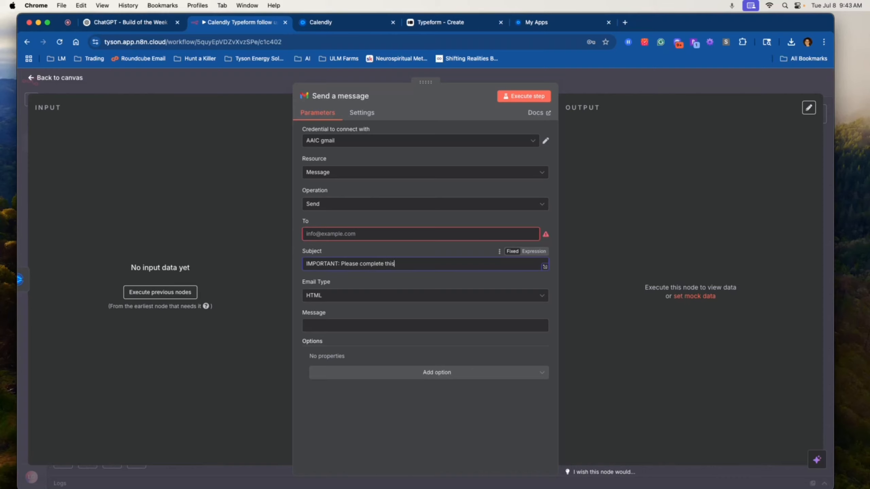
key("Caps_Lock")
type("ASAP")
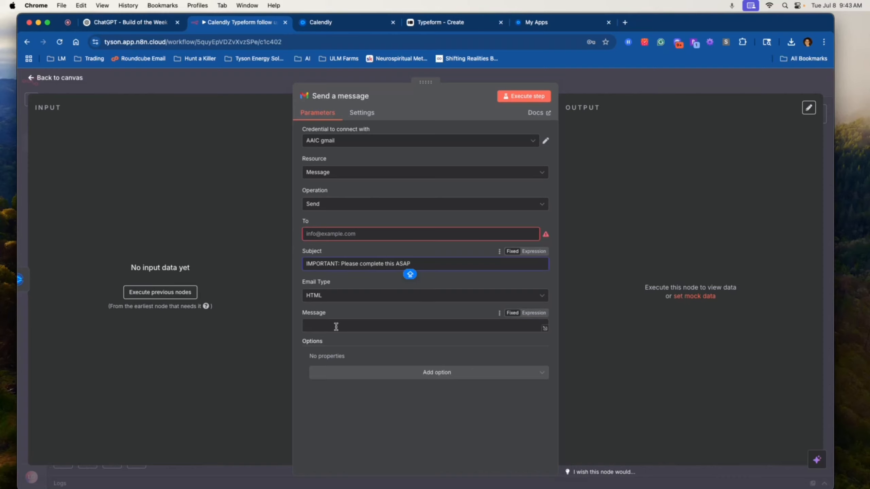
Open ChatGPT in a new browser tab
left_click(626, 23)
type("CHATGPT")
key("Return")
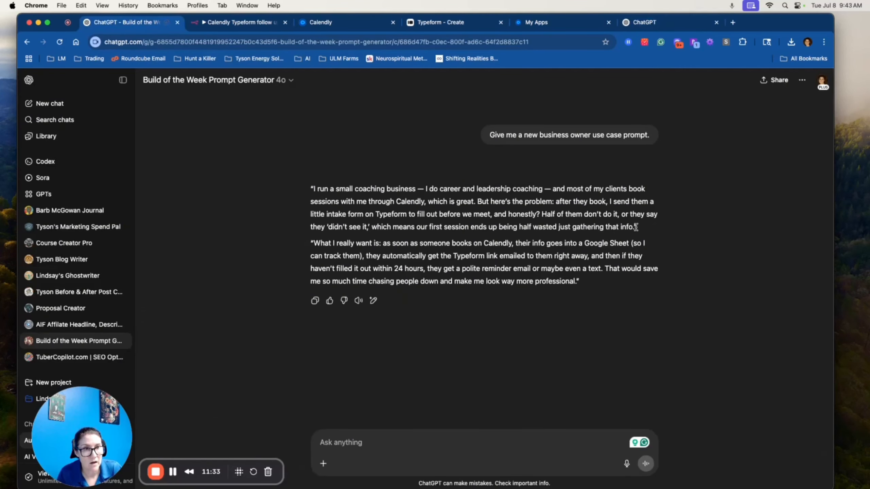
Copy the coaching business paragraph into the new ChatGPT chat's prompt
left_click_drag(638, 228, 313, 189)
key("super+c")
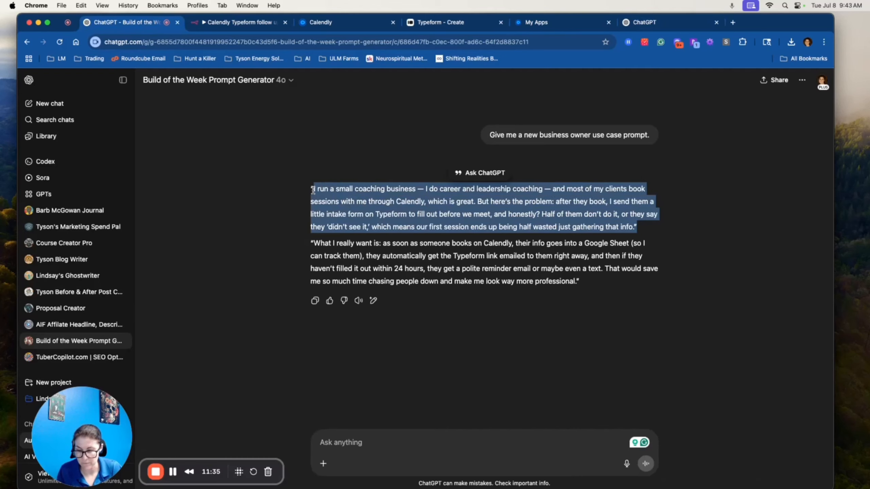
left_click(672, 22)
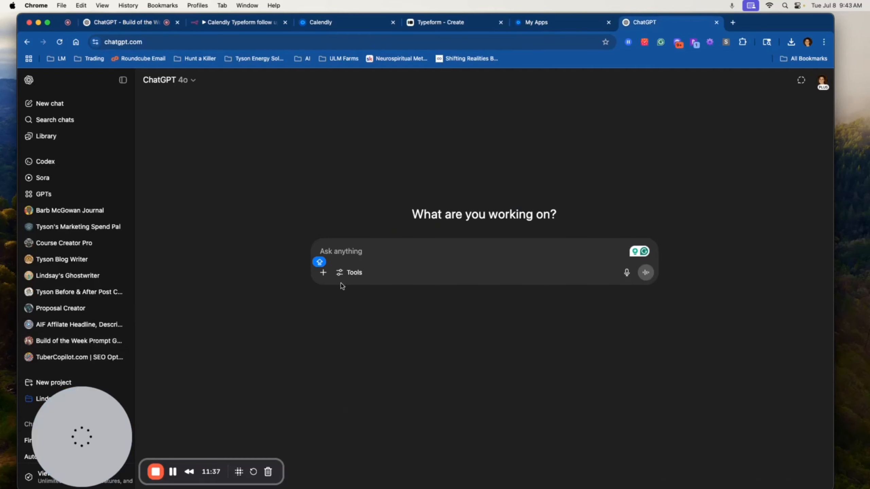
left_click(345, 251)
key("super+v")
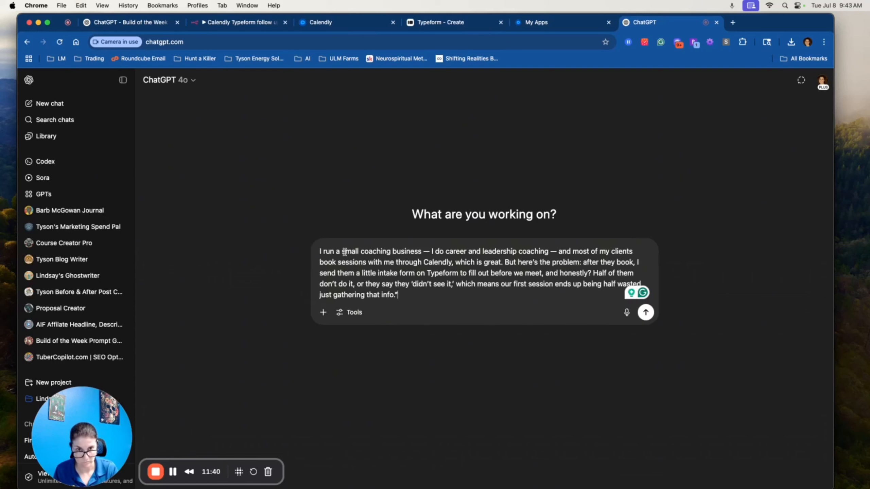
key("BackSpace")
key("shift+Return")
key("shift+Return")
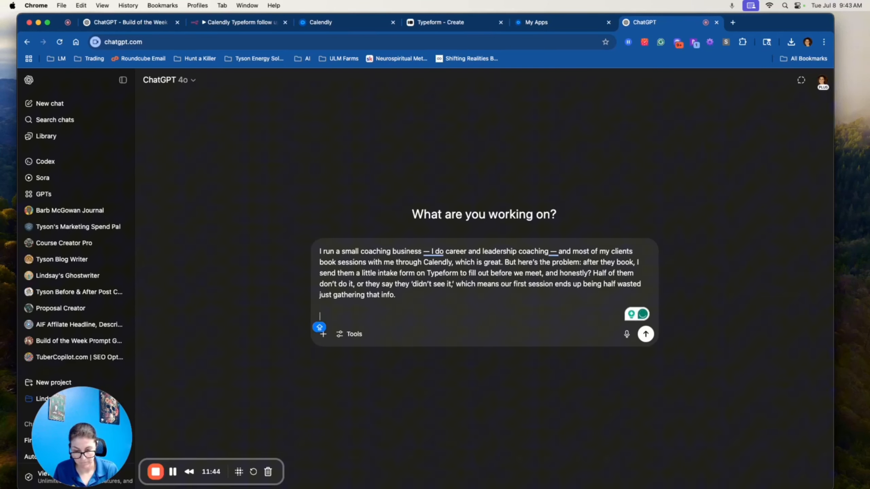
Ask for an HTML email sending the Typeform from n8n, with client-name and sender-name placeholders
type("P")
key("Caps_Lock")
type("lease help. ")
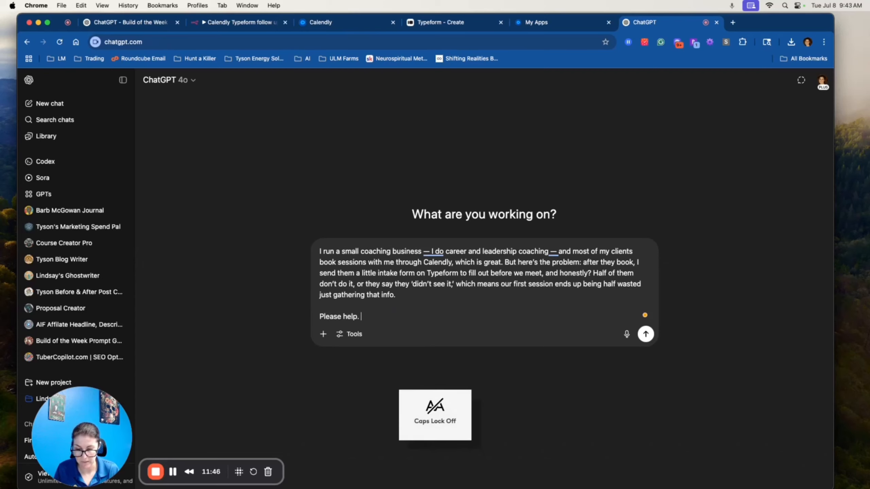
type("me")
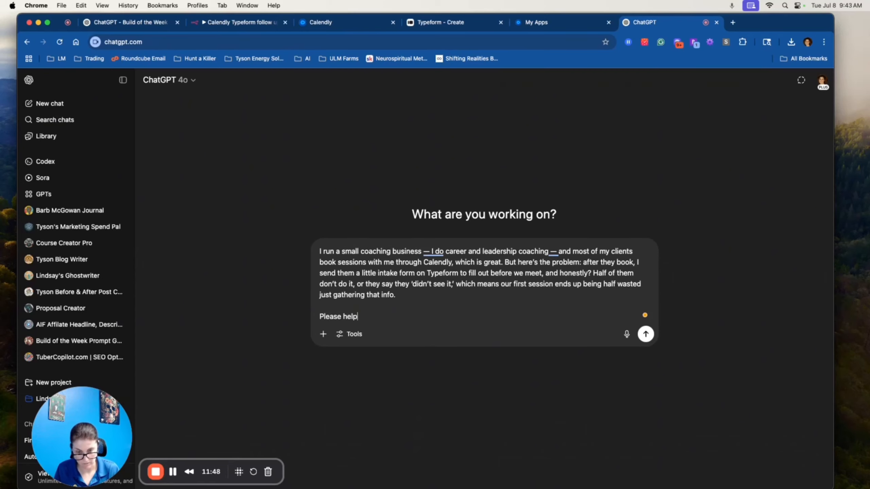
type(" me craft an html")
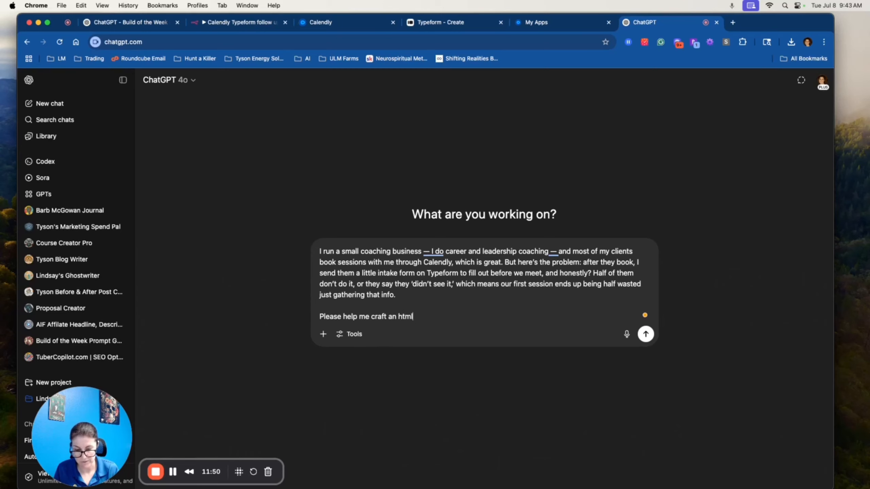
type(" formatted emai")
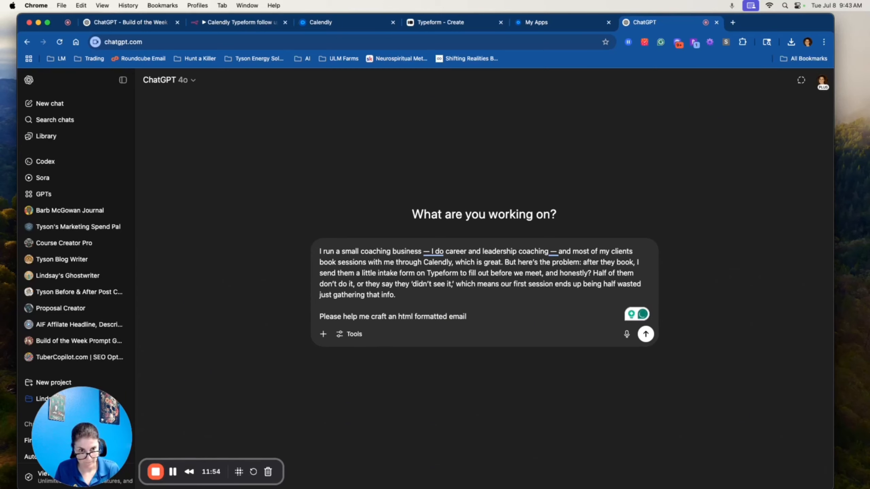
type("l")
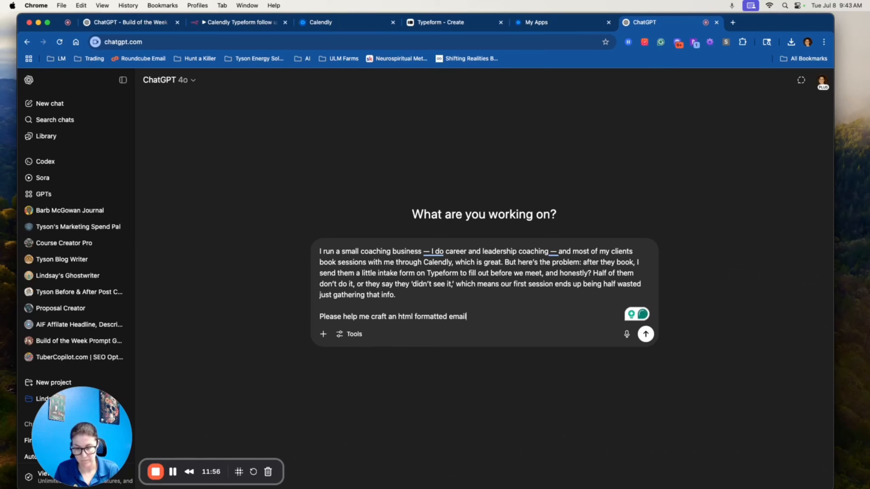
type(" to send automate")
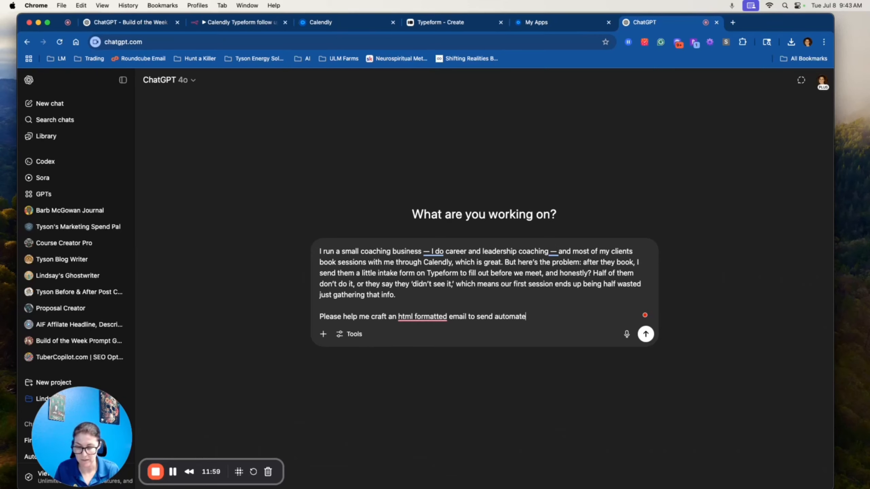
type("d emails with the")
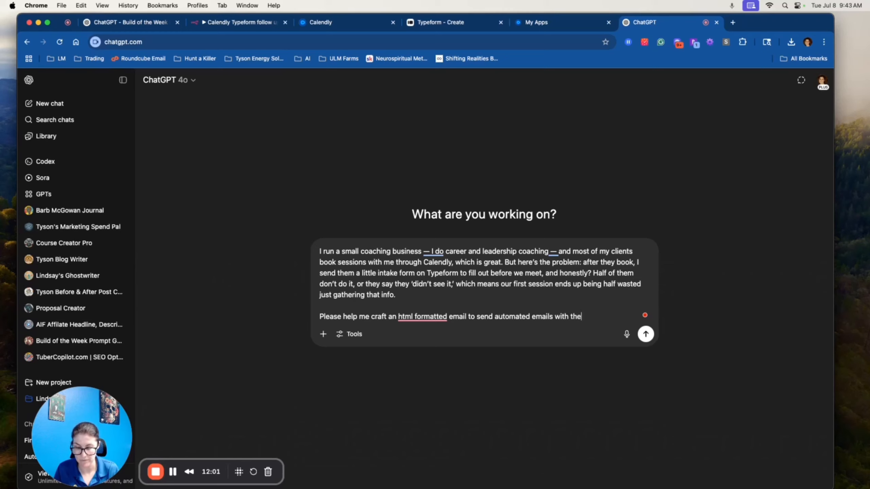
key("Caps_Lock")
type("Ty")
key("Caps_Lock")
type("ypeform ")
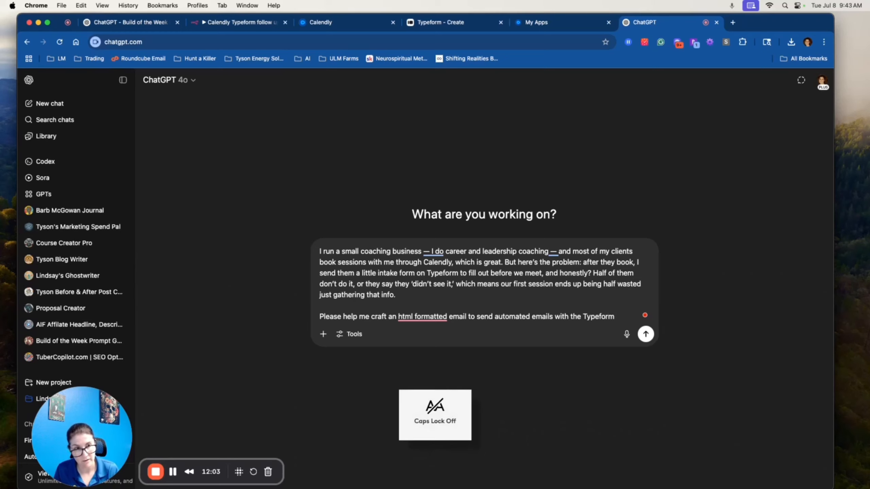
type("from n8n.")
key("Caps_Lock")
type("L")
key("Caps_Lock")
type("eave")
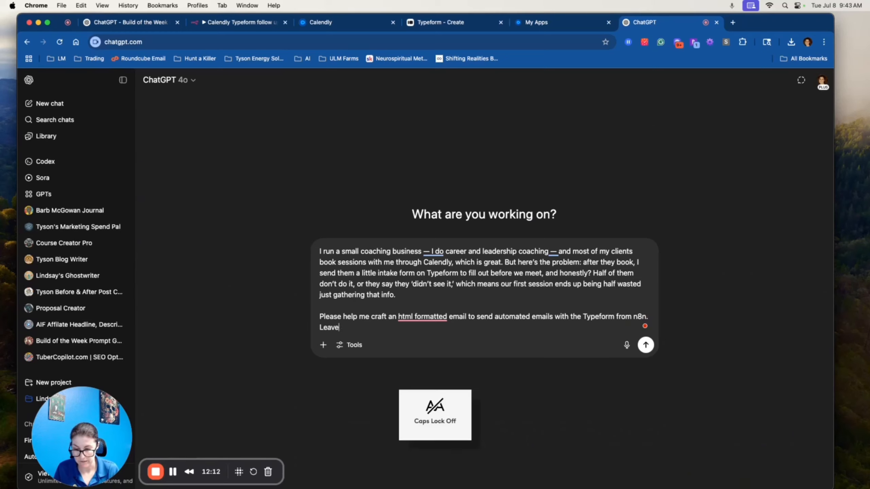
type(" a placeholder for")
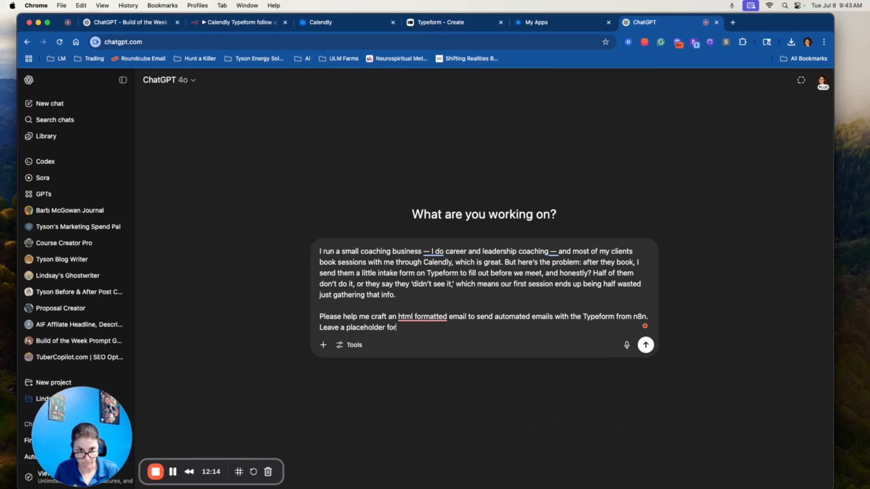
type(" the client ")
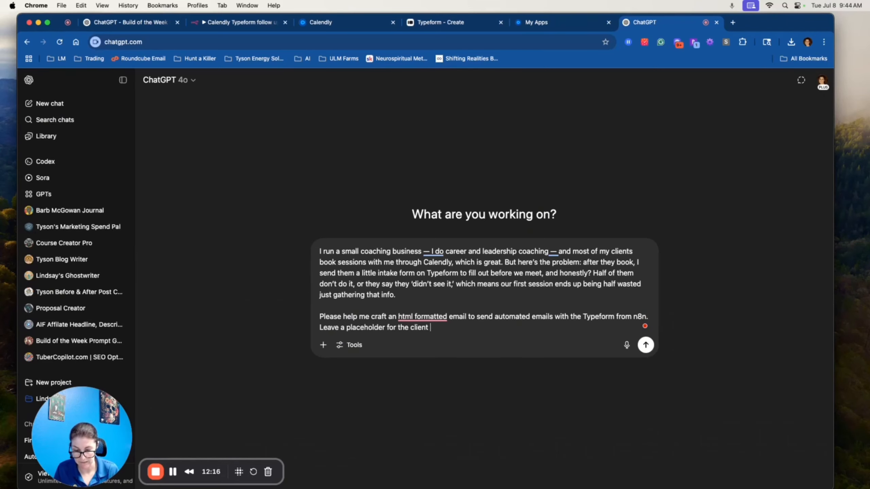
type("name and my na")
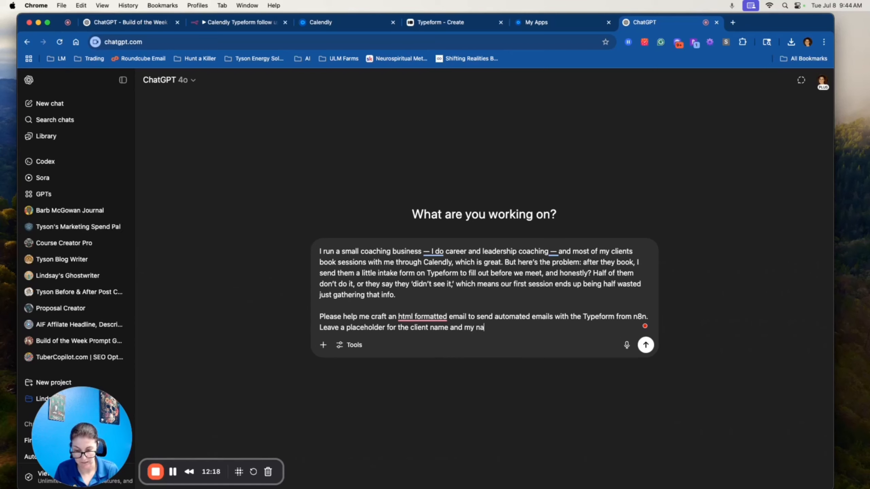
type("me.")
key("Return")
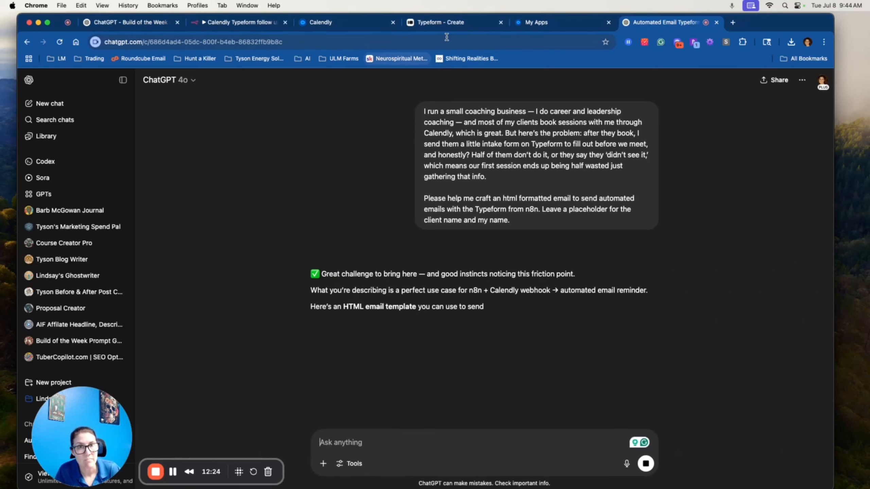
Review the welcome, contact, income-goal and bottleneck questions, then copy the form's public share link
left_click(448, 23)
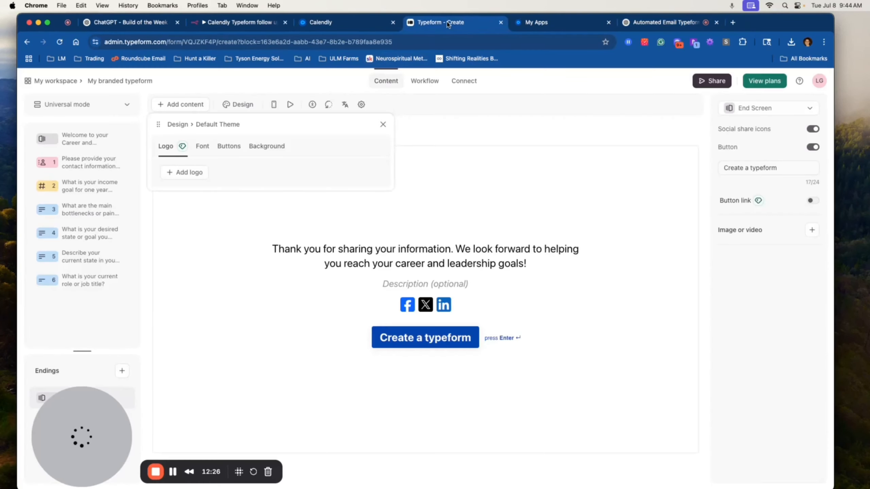
left_click(84, 138)
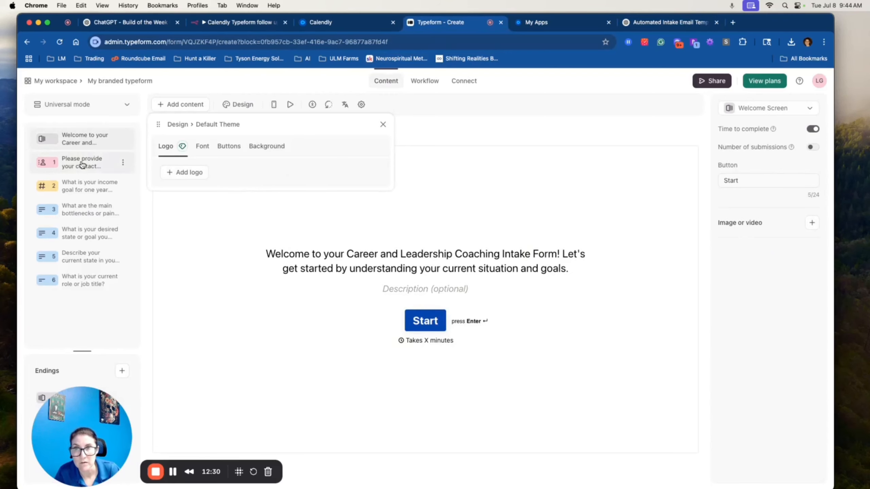
left_click(82, 164)
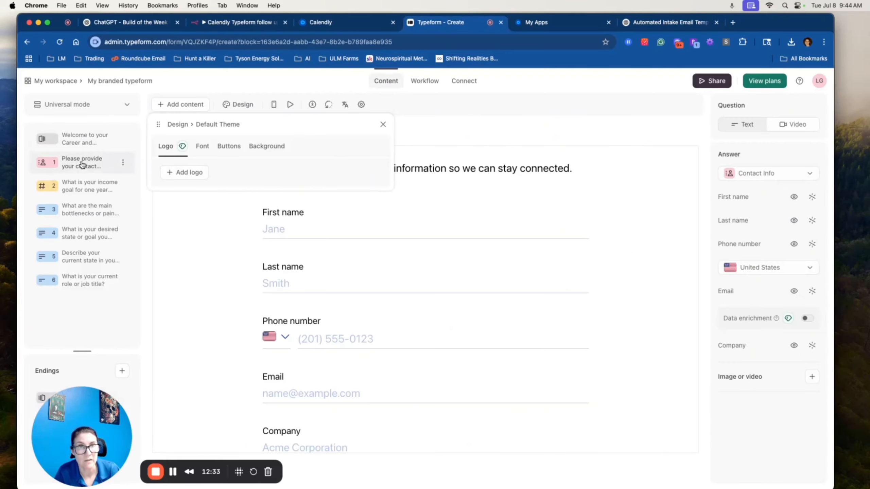
left_click(384, 124)
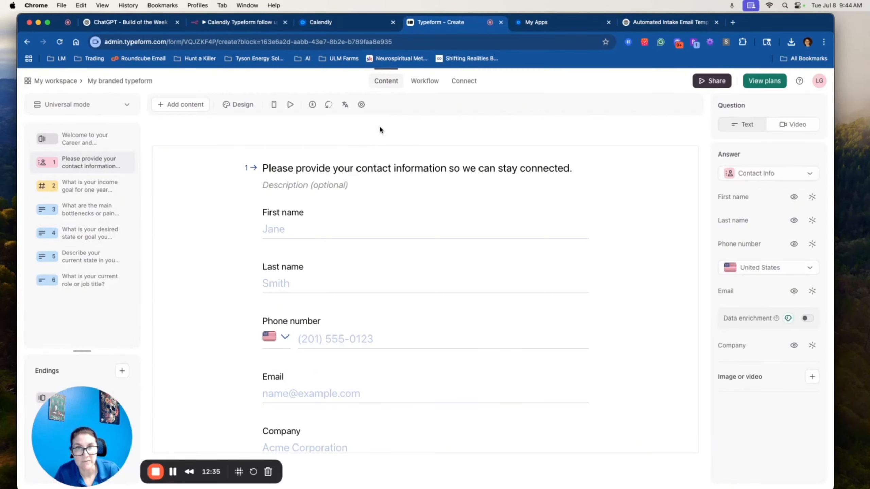
scroll(404, 291, "down", 3)
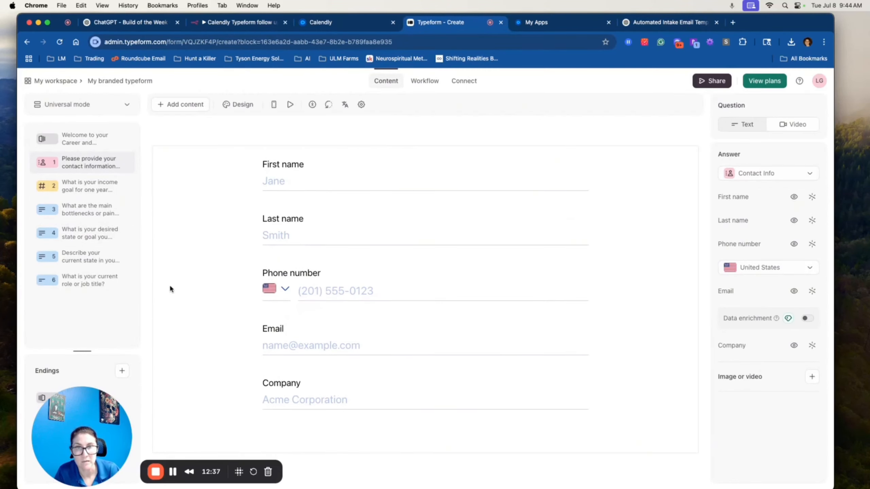
left_click(85, 186)
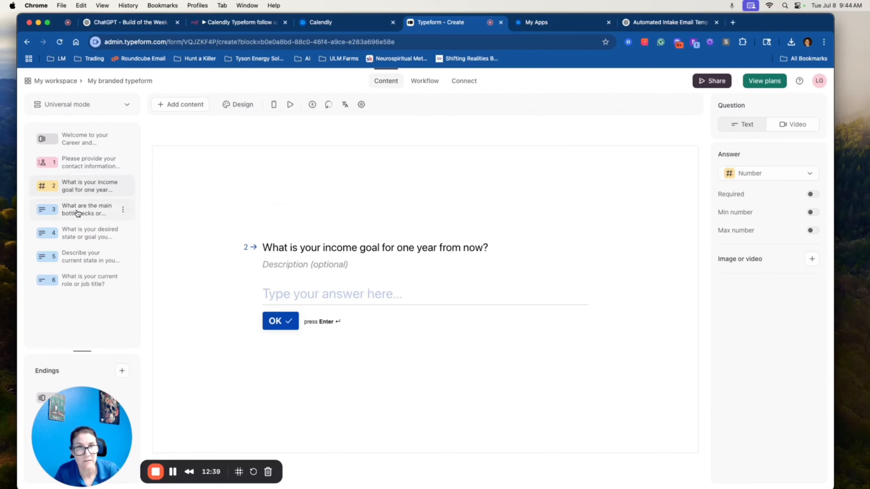
left_click(77, 212)
left_click(708, 81)
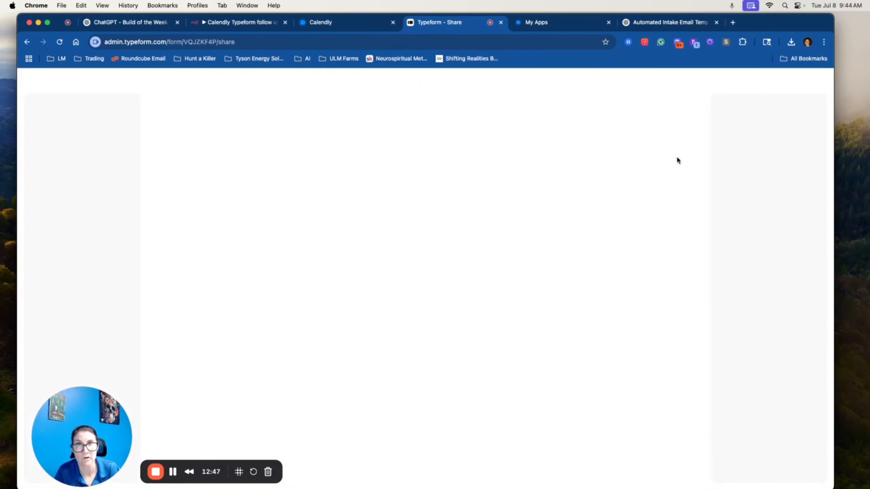
left_click(725, 82)
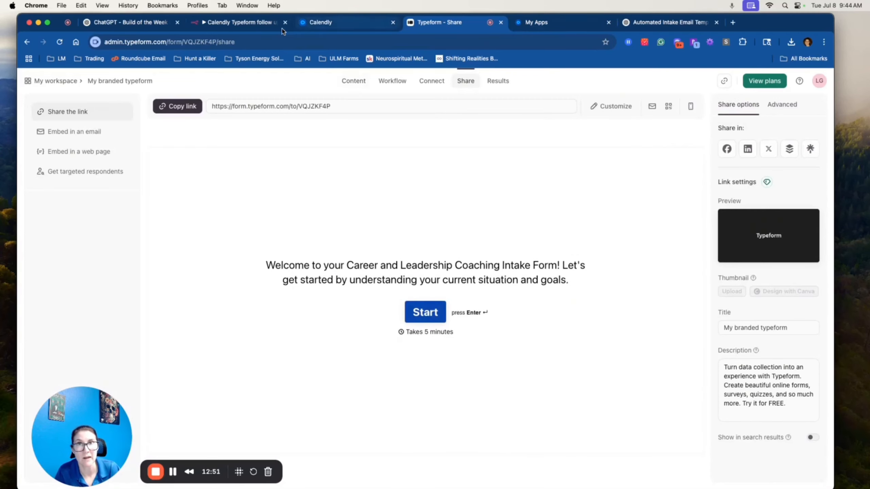
Switch the Gmail Message field to an expression and paste the Typeform link below blank lines
left_click(245, 26)
left_click(336, 323)
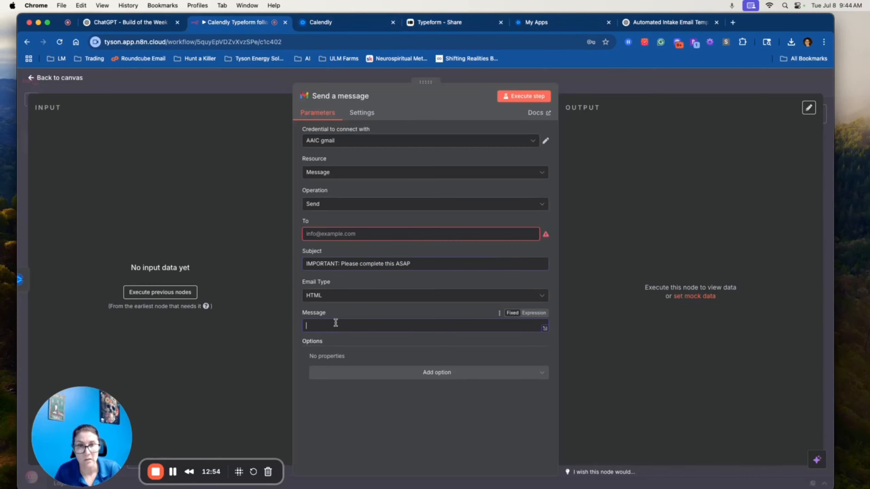
left_click(534, 313)
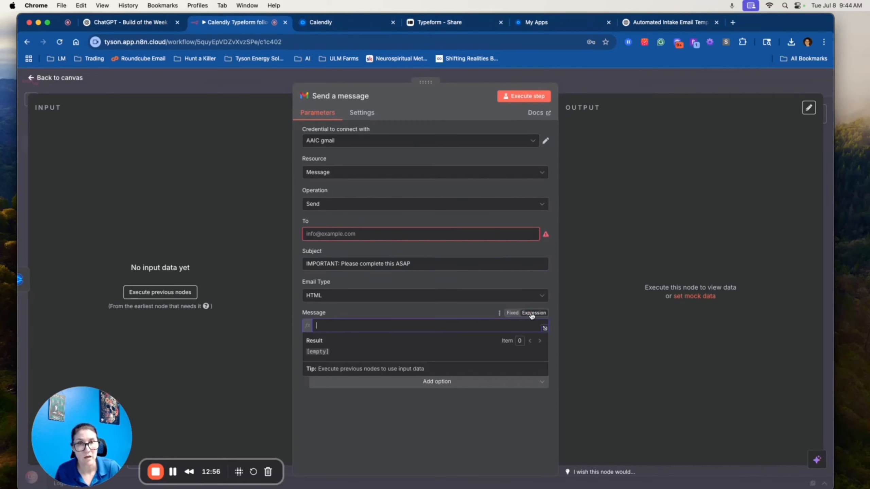
key("Return")
key("Return")
key("Return")
key("Return")
key("Return")
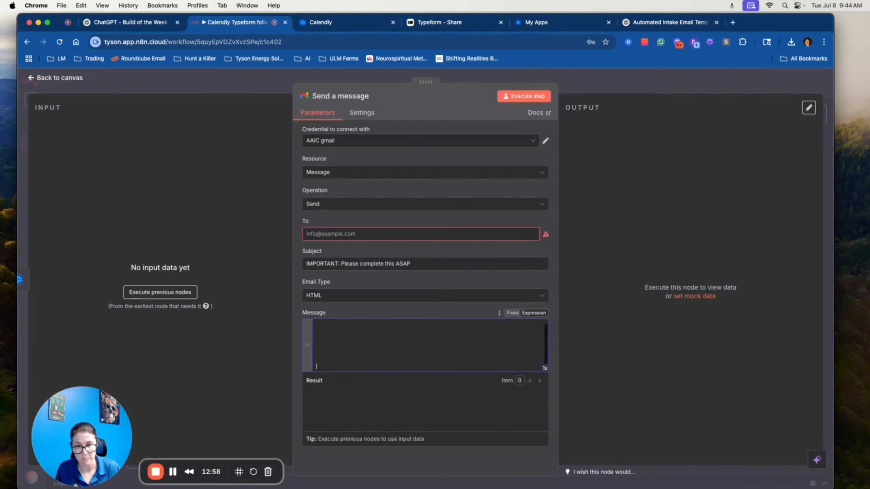
key("super+v")
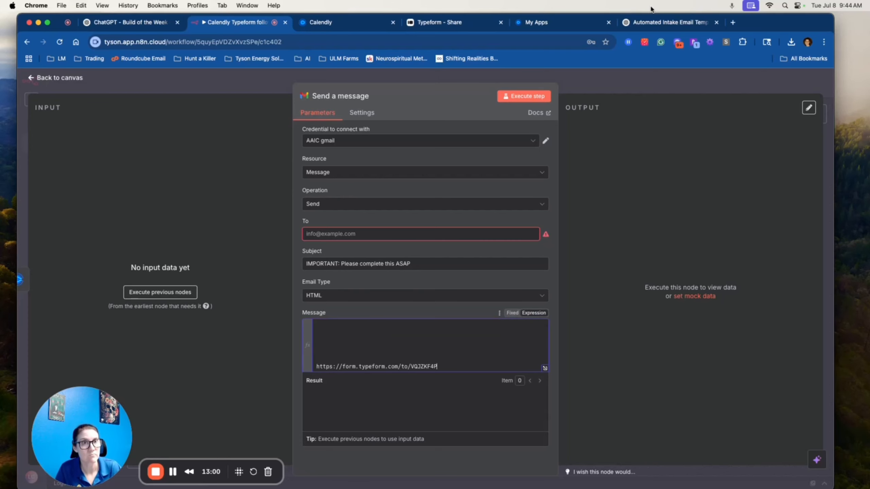
left_click(660, 23)
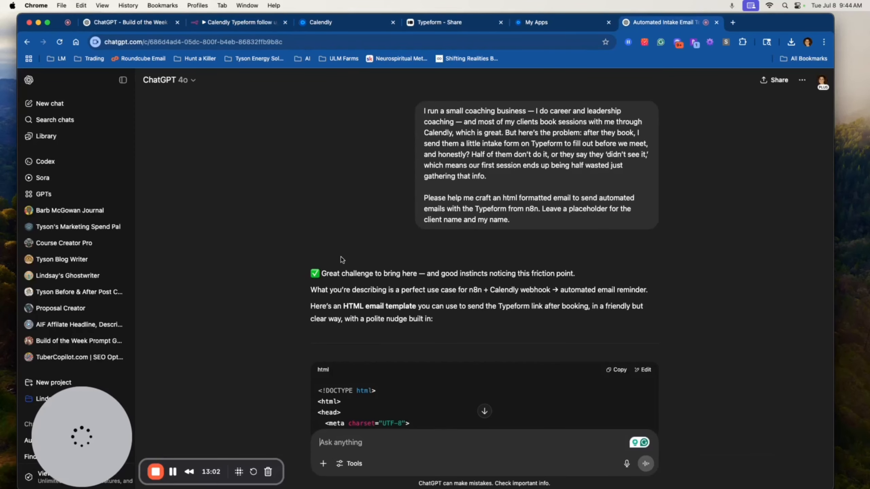
Ask ChatGPT to remove all formatting except space, new line and new paragraph
scroll(309, 297, "down", 5)
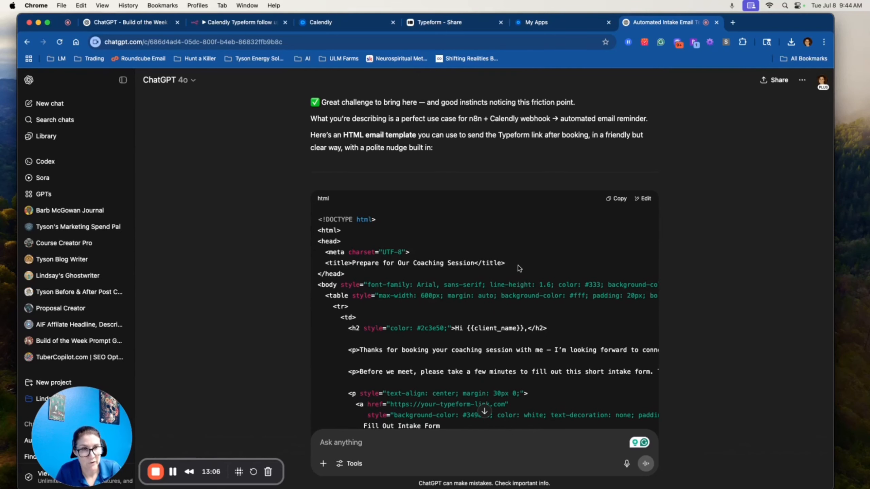
scroll(569, 269, "down", 2)
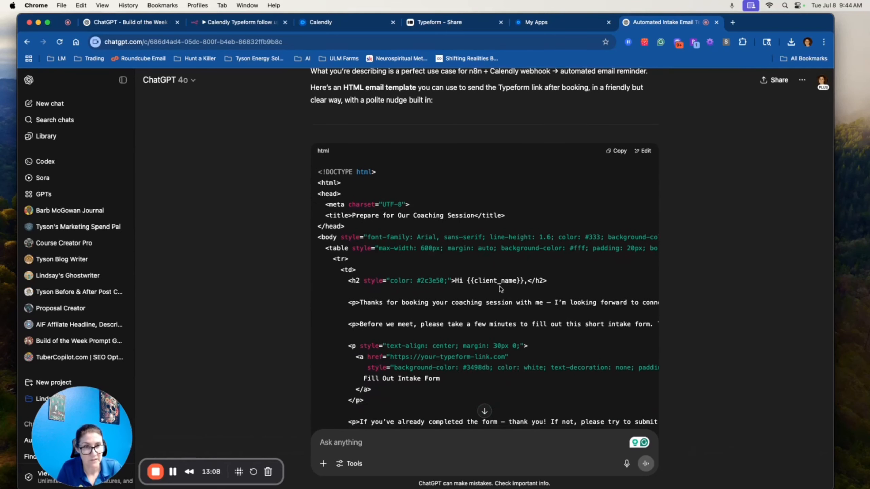
scroll(502, 290, "down", 3)
scroll(518, 291, "down", 4)
scroll(537, 293, "up", 3)
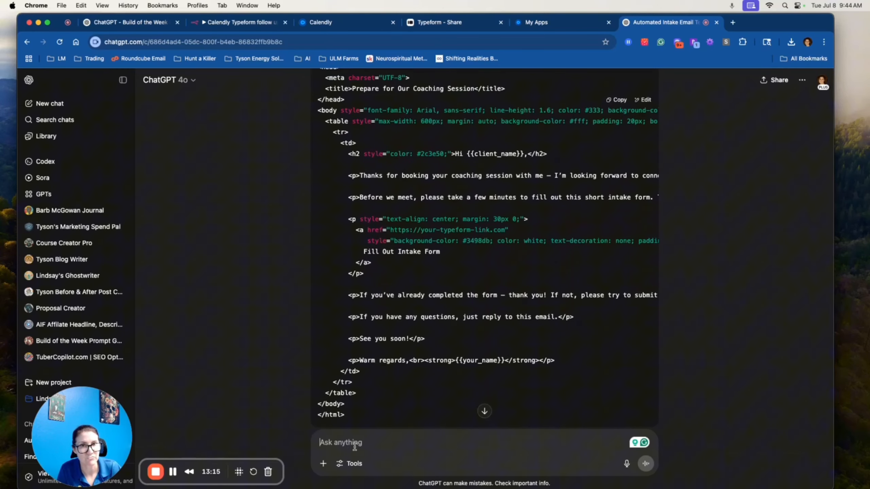
scroll(428, 404, "down", 3)
scroll(485, 355, "up", 2)
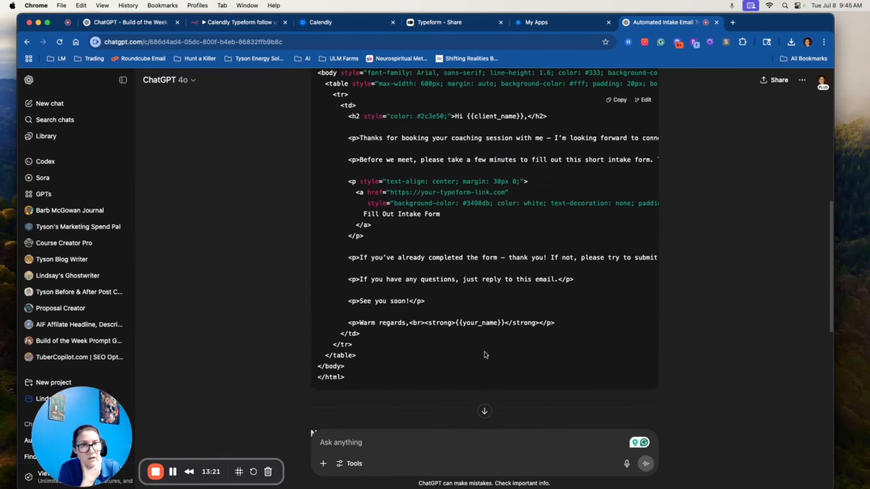
left_click(389, 442)
key("Caps_Lock")
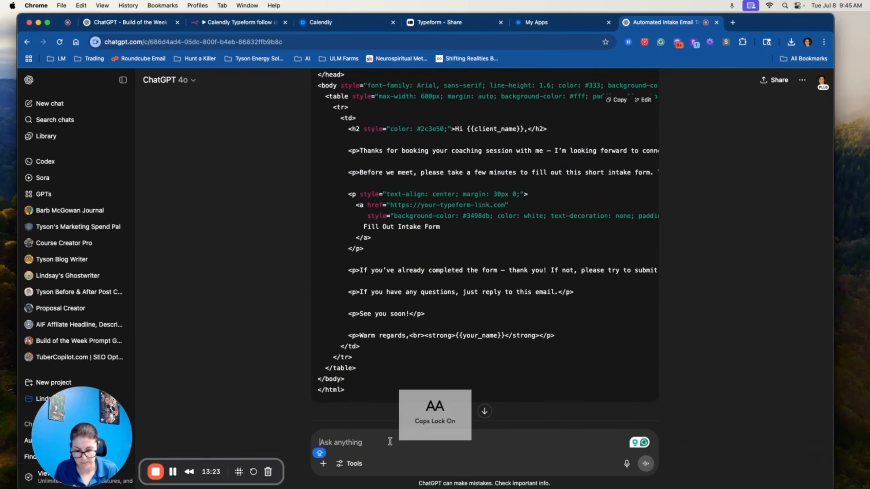
type("P")
key("Caps_Lock")
key("BackSpace")
key("Caps_Lock")
type("P")
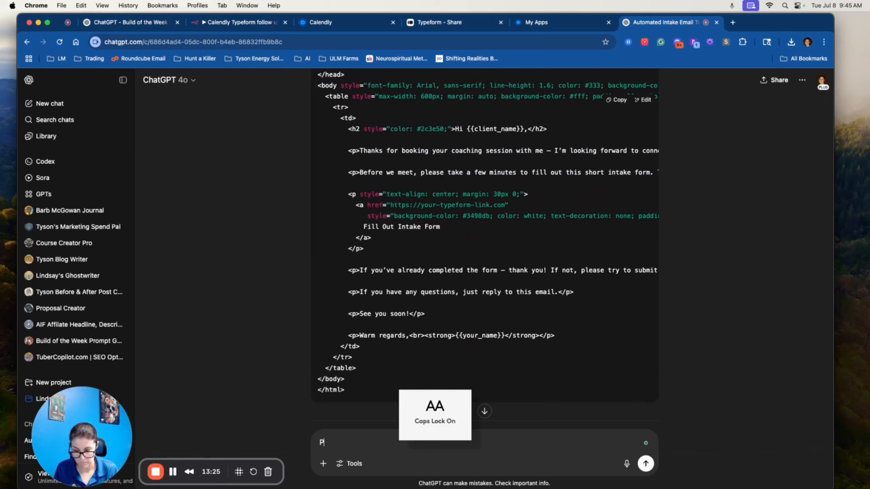
key("Caps_Lock")
type("lease remove all f")
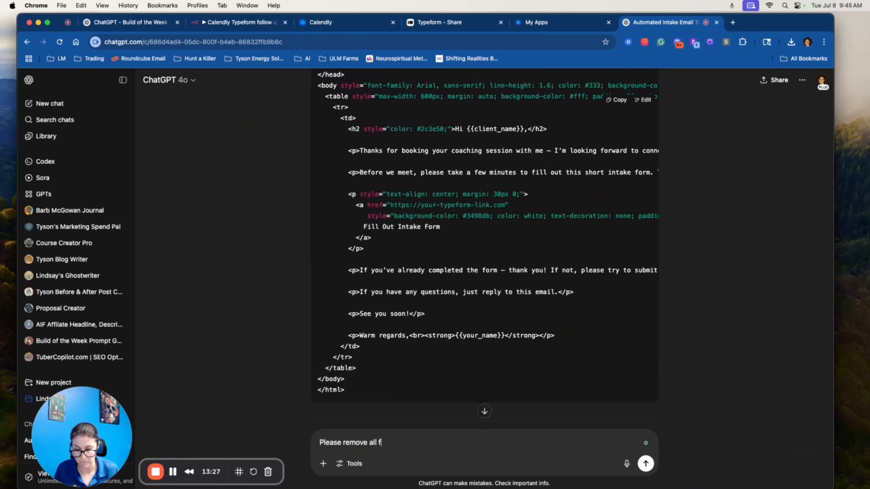
type("orm")
key("Caps_Lock")
type("T")
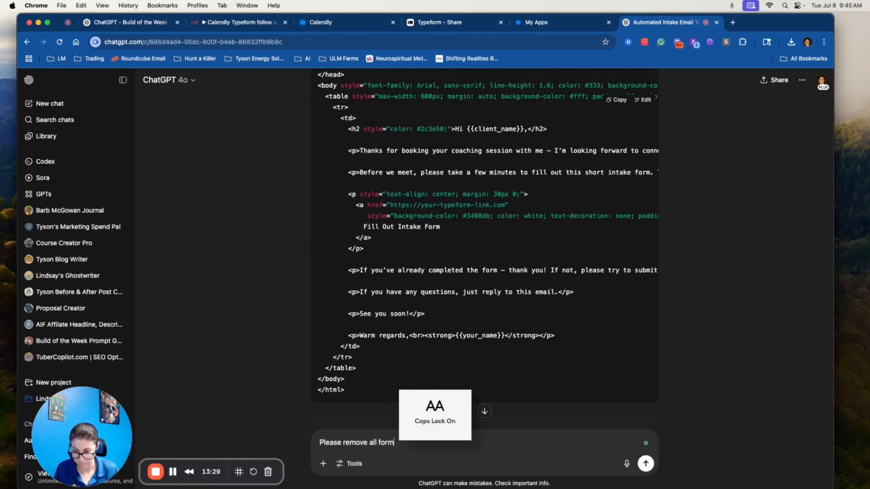
key("Caps_Lock")
type("atting that is no")
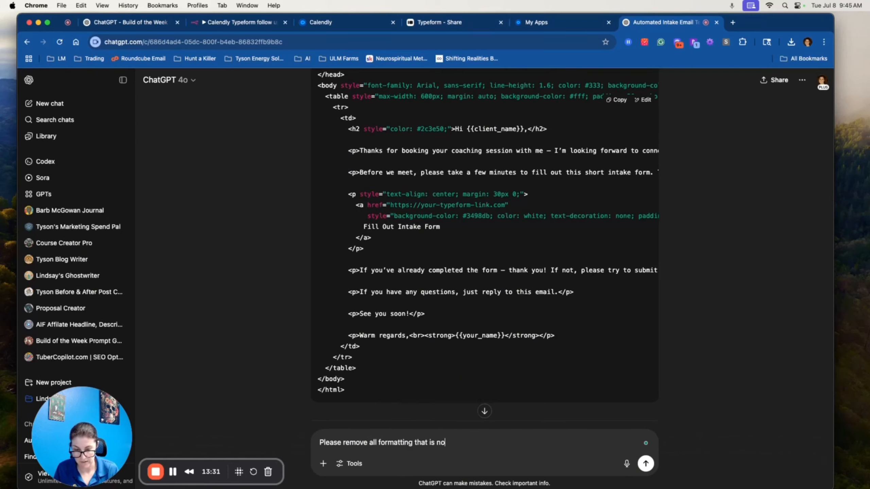
type("t one ")
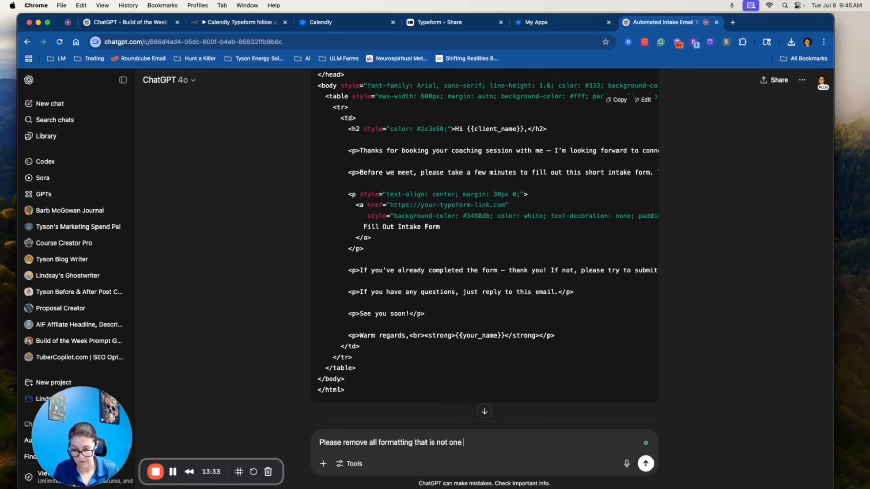
type("of the following: bold, italics,")
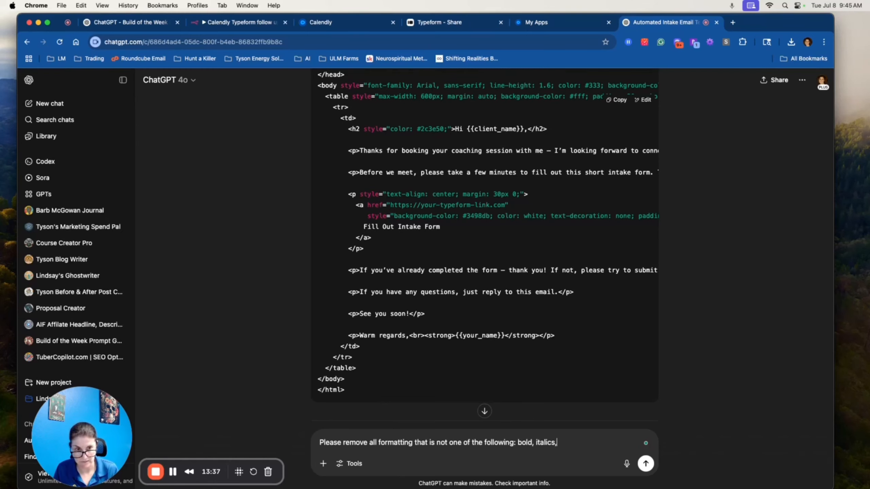
type("space, ")
type("new")
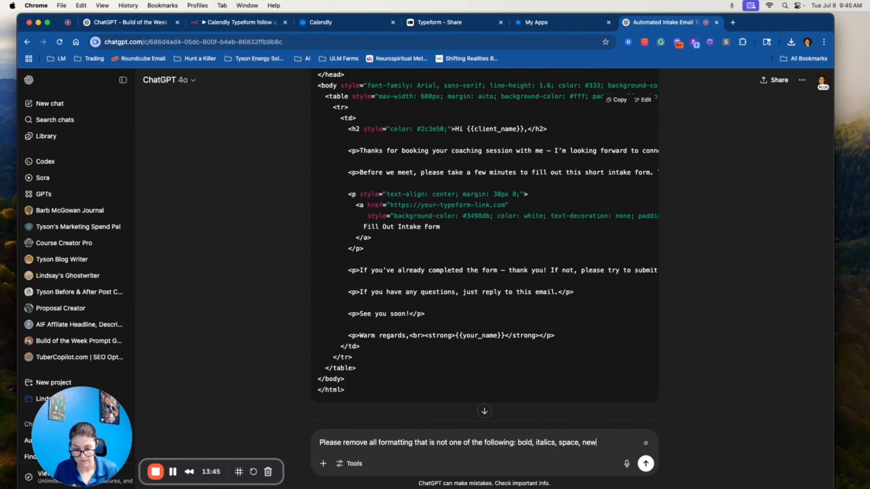
type(" line, new para")
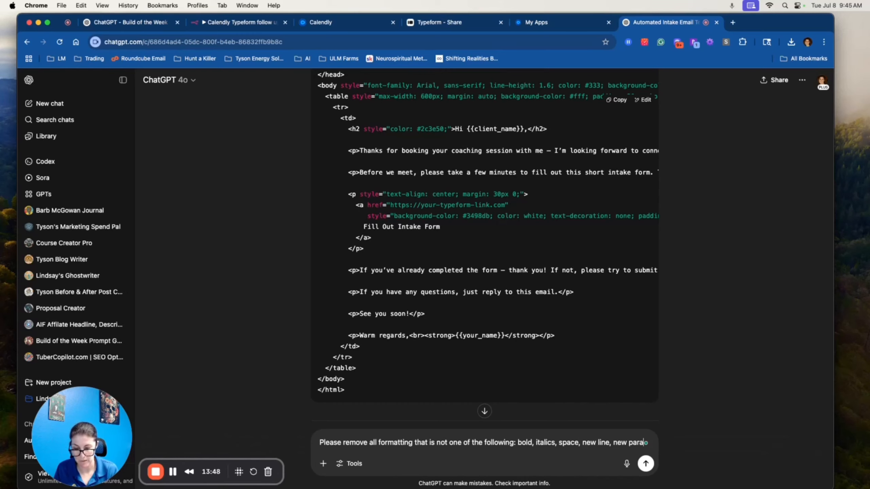
type("graph.")
key("Return")
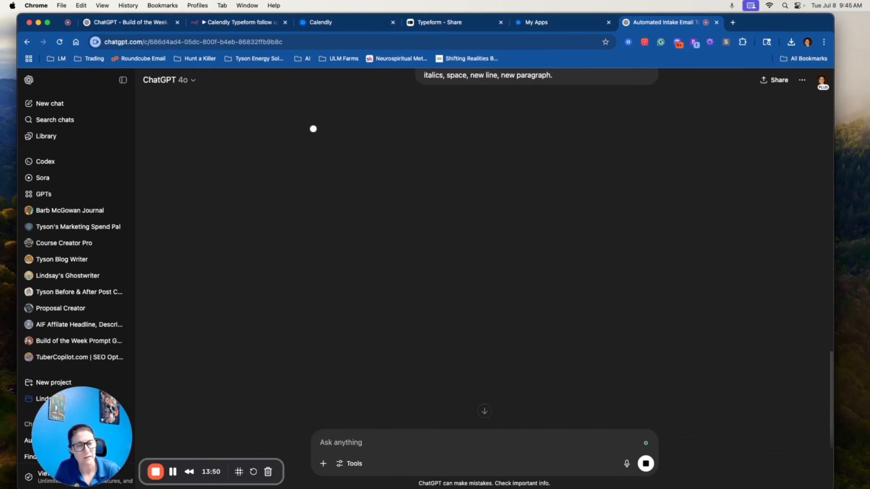
Ask ChatGPT to add HTML tags for pasting into n8n, and copy the code
scroll(326, 243, "up", 5)
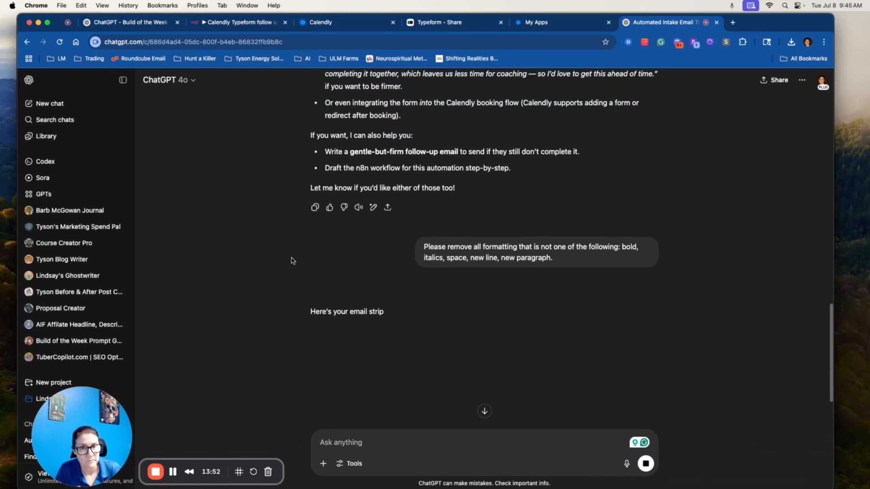
scroll(279, 270, "down", 5)
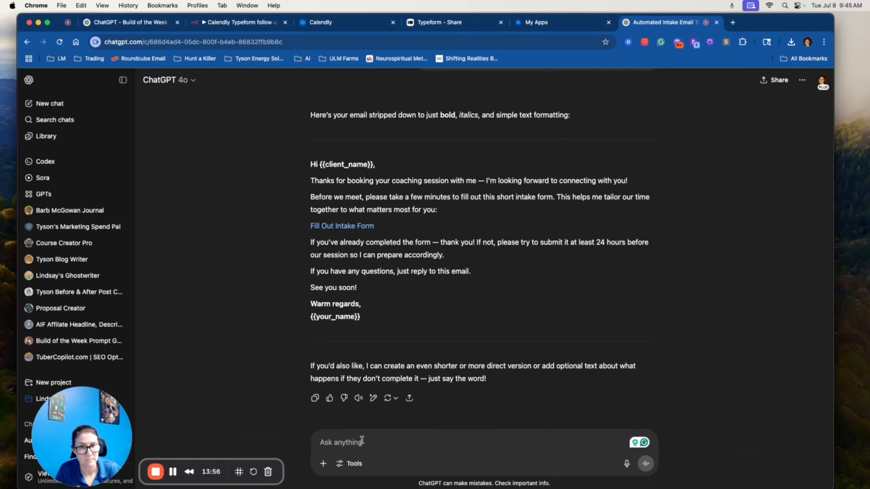
key("Caps_Lock")
type("I")
key("Caps_Lock")
type("need ")
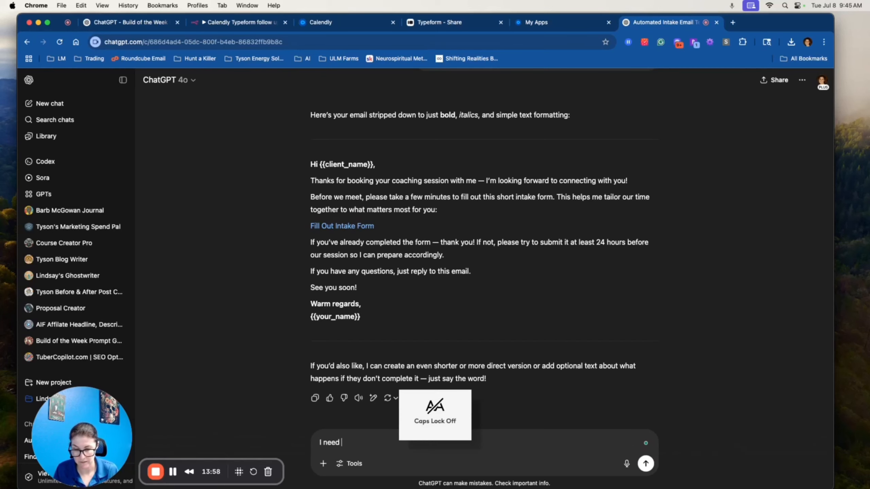
type("you to p")
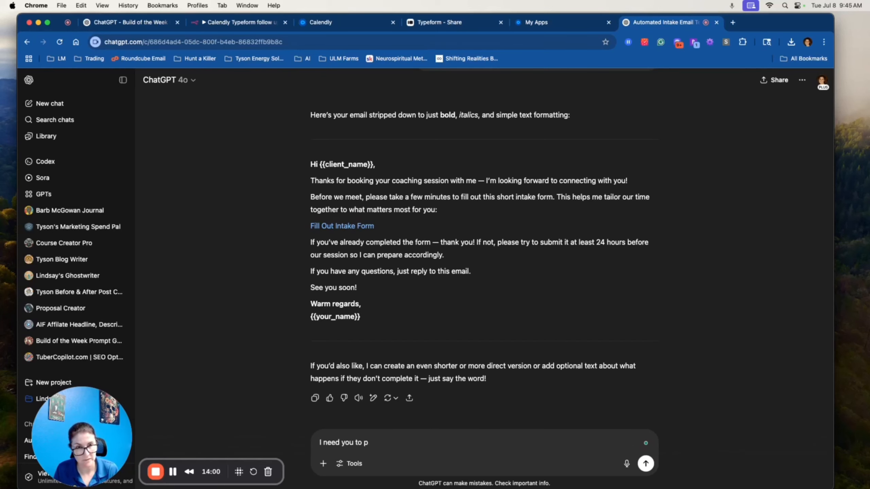
type("ut the html tag")
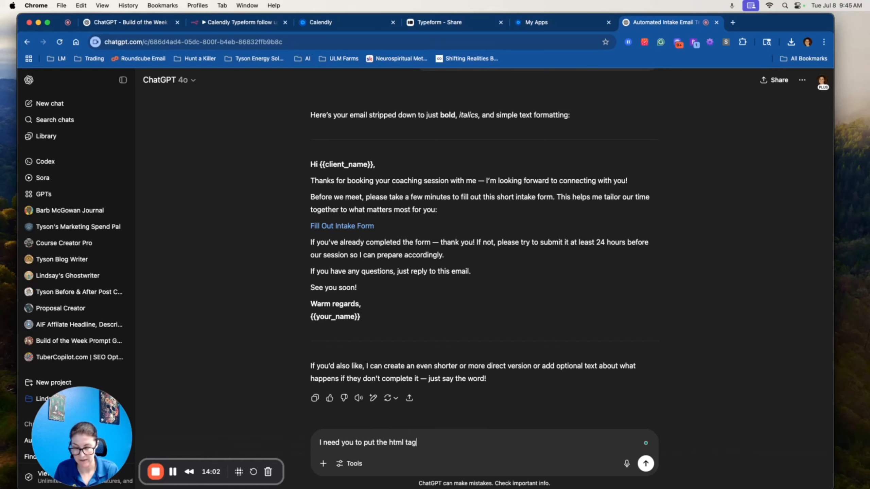
type("s so")
key("Caps_Lock")
type("I")
key("Caps_Lock")
type("can copy a")
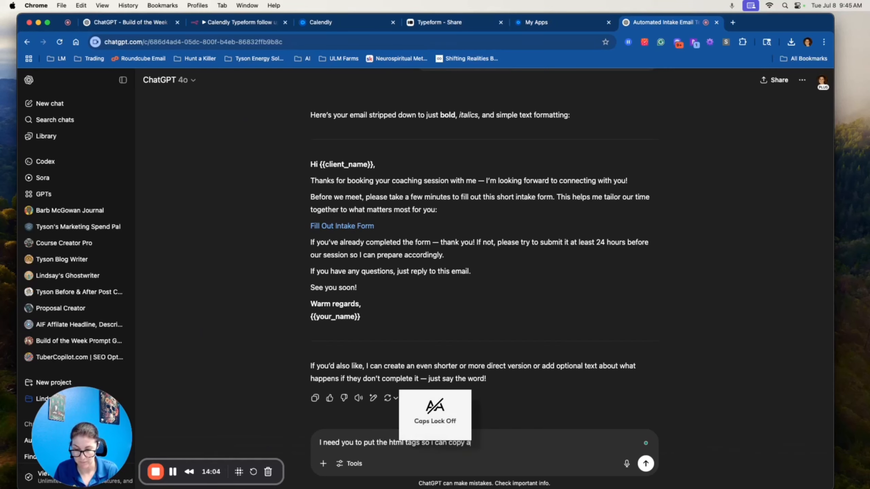
type("nd paste it in n8")
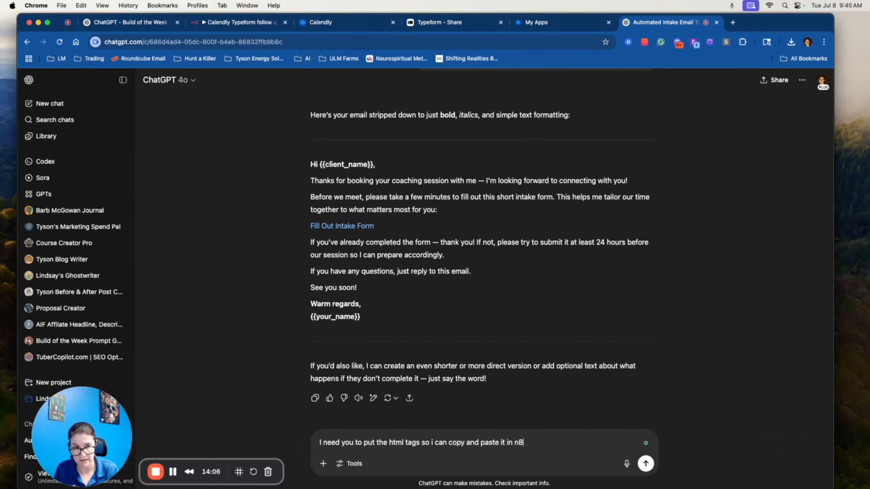
type("n")
key("Return")
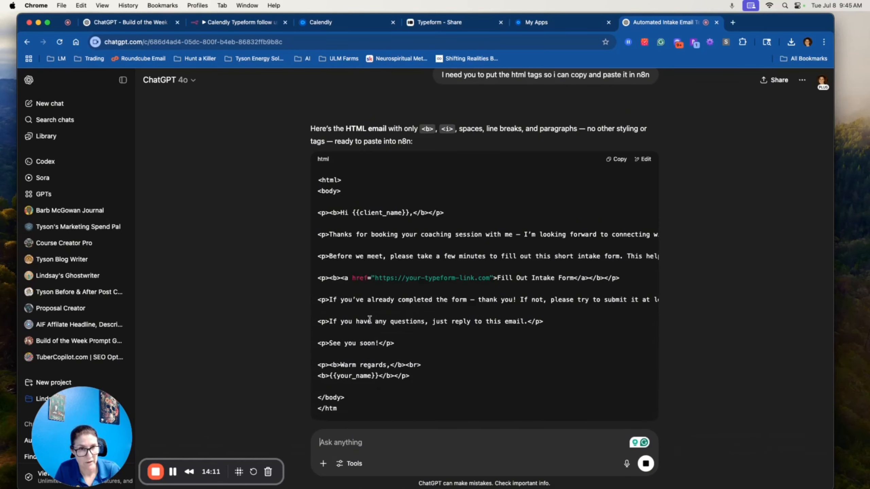
left_click(616, 160)
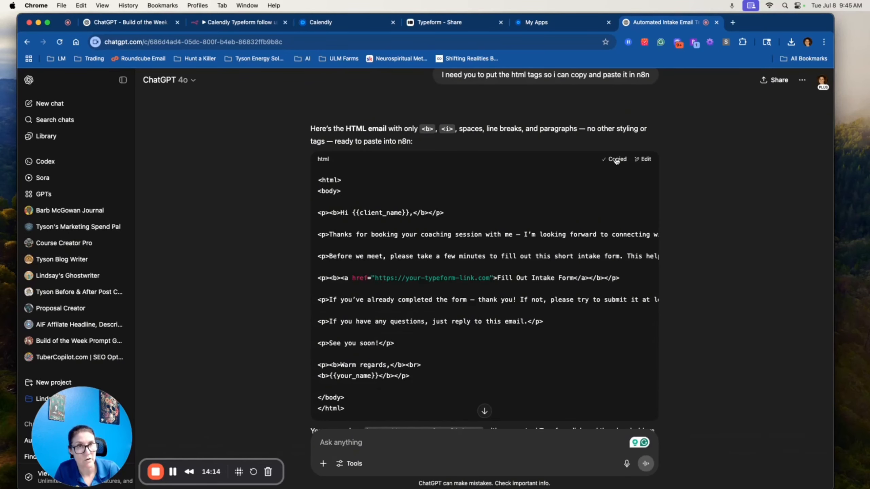
left_click(232, 23)
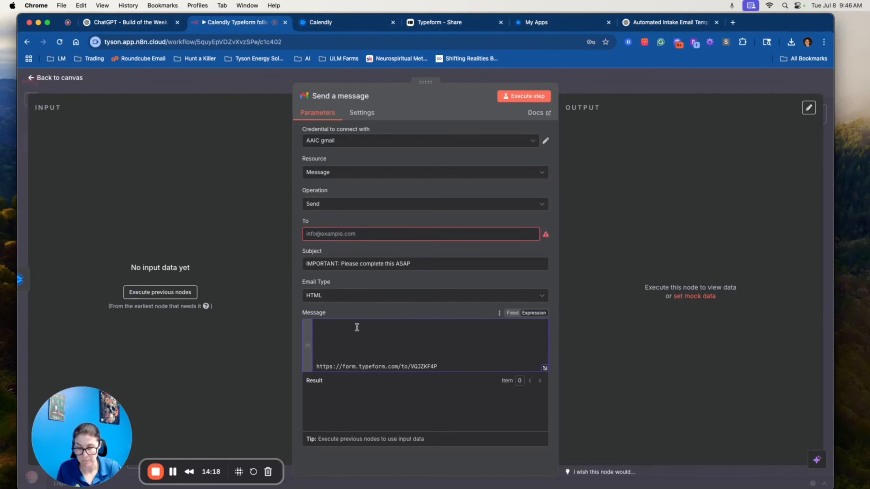
Paste the HTML into the Message expression editor, delete the old link line, and insert the Typeform URL
left_click(545, 368)
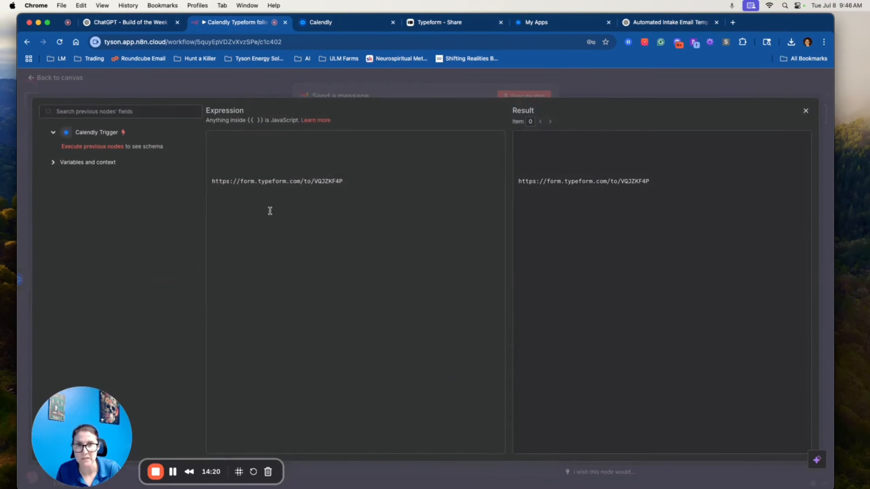
key("super+v")
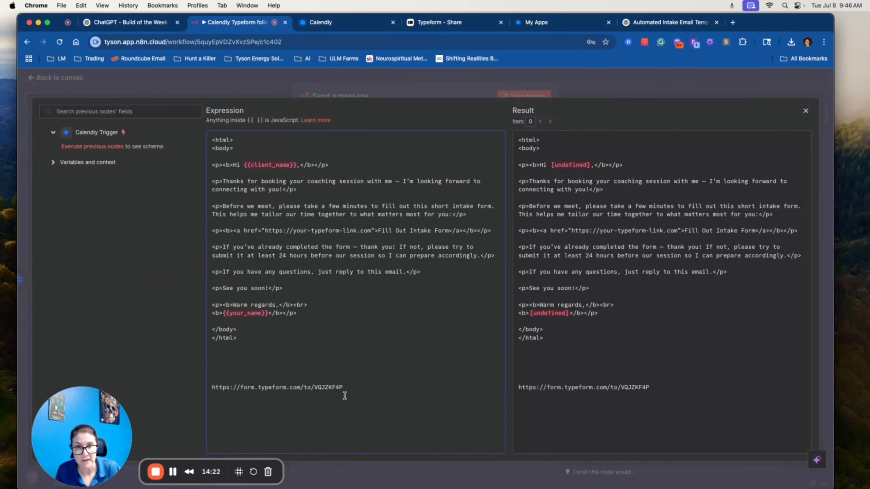
left_click_drag(343, 388, 199, 387)
key("BackSpace")
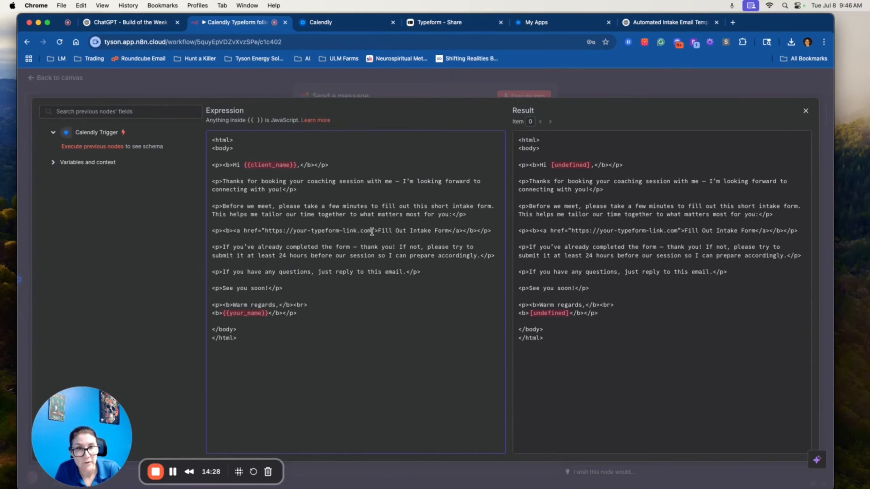
left_click_drag(372, 231, 269, 230)
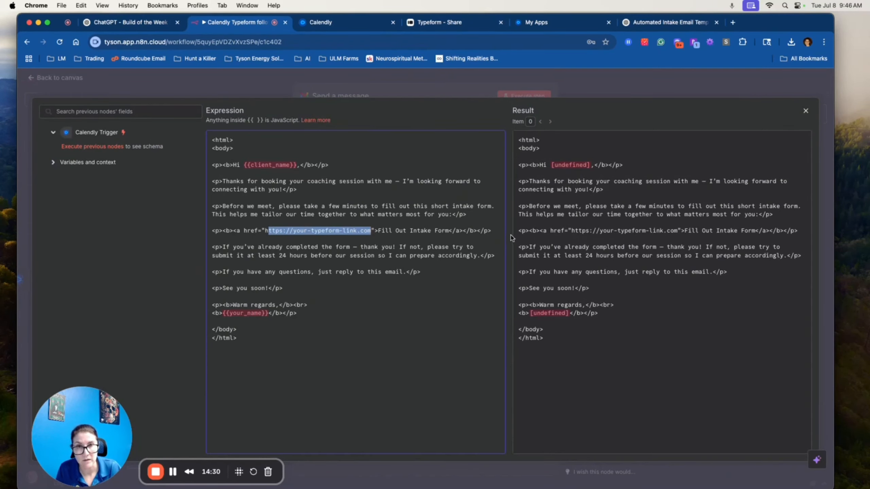
key("super+v")
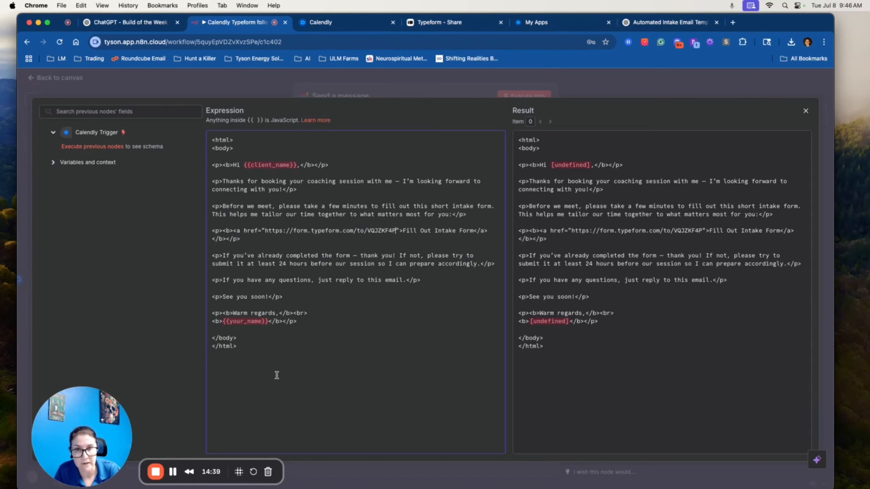
Replace the {{your_name}} placeholder in the sign-off with the sender's full name
left_click_drag(270, 320, 224, 321)
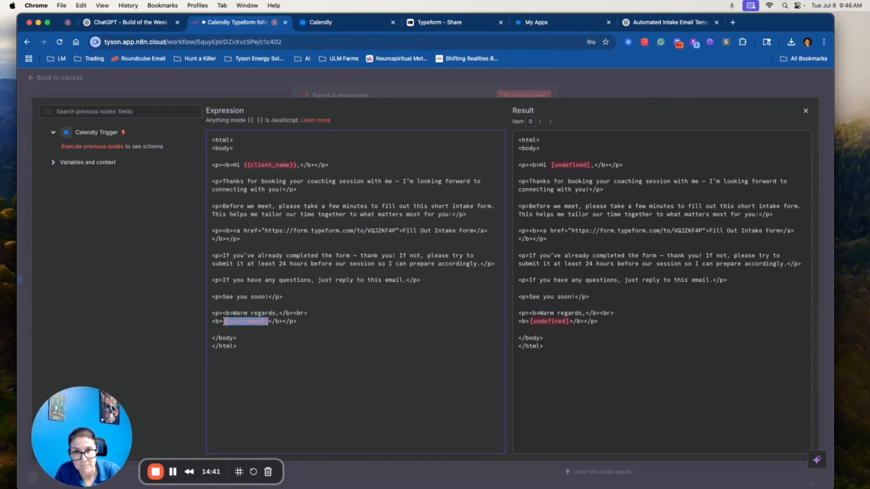
type("L")
key("Caps_Lock")
type("inds")
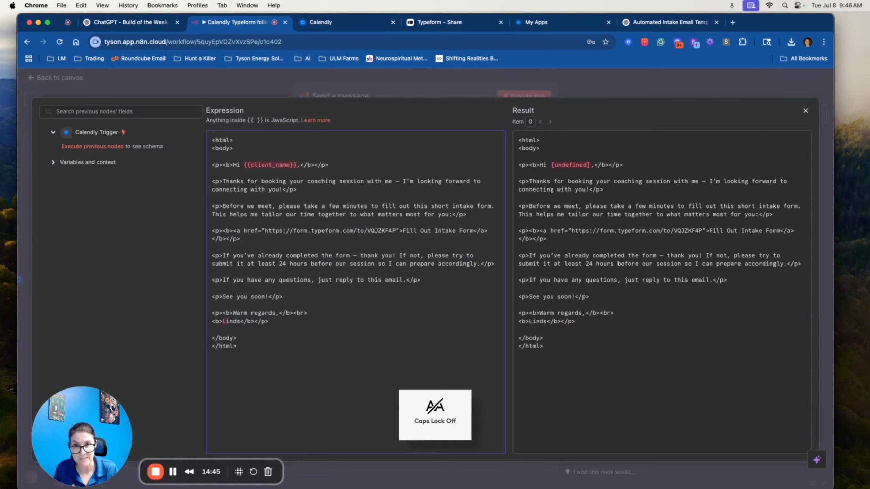
key("BackSpace")
key("BackSpace")
key("BackSpace")
key("BackSpace")
key("BackSpace")
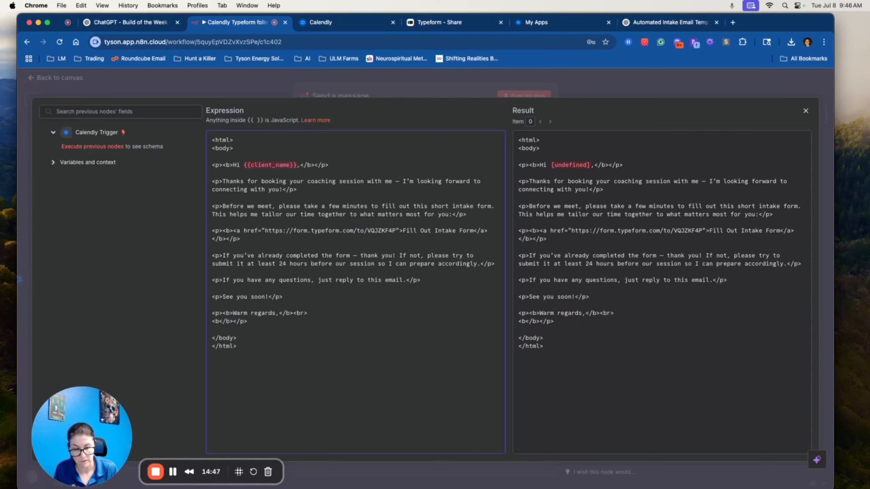
type(">")
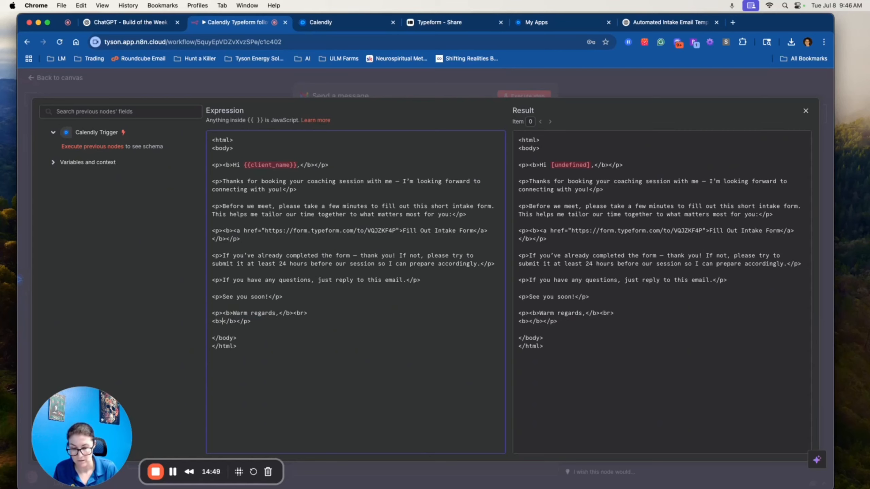
key("Caps_Lock")
type("L")
key("Caps_Lock")
type("indsay")
key("Caps_Lock")
type("G")
key("Caps_Lock")
type("onza")
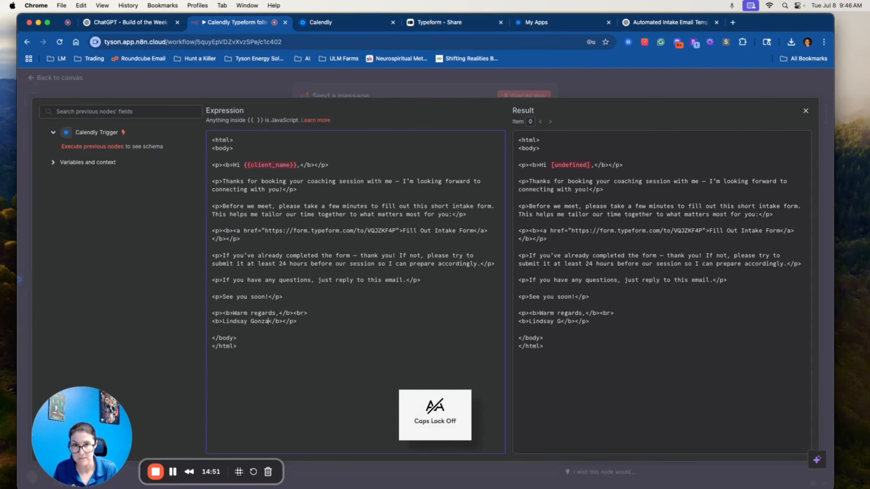
type("les")
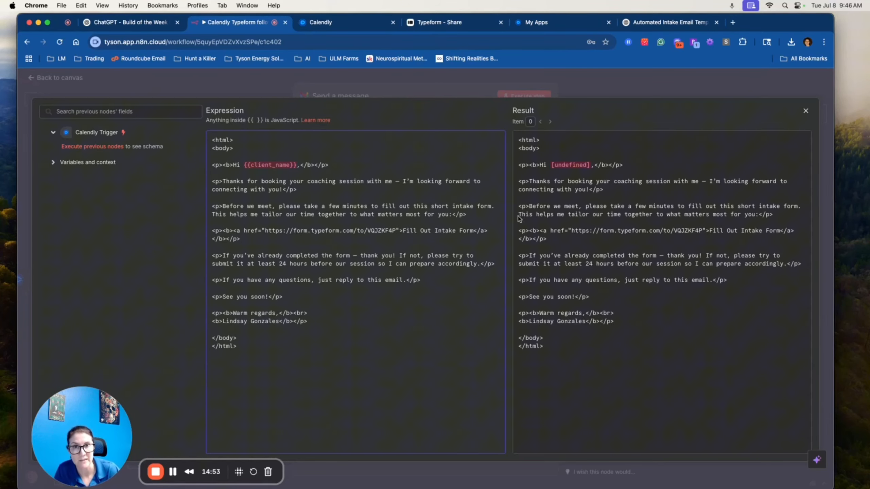
left_click(421, 84)
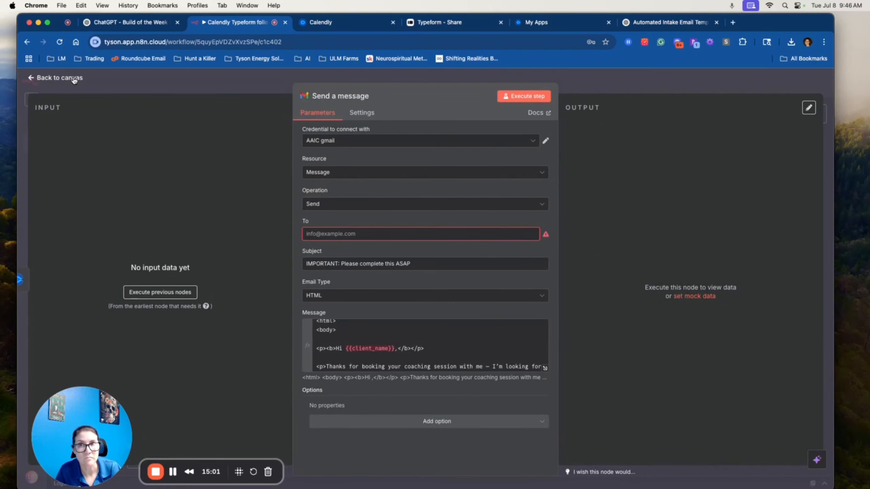
Return to the canvas, save the workflow, and close the ChatGPT email template chat
left_click(59, 78)
left_click(683, 84)
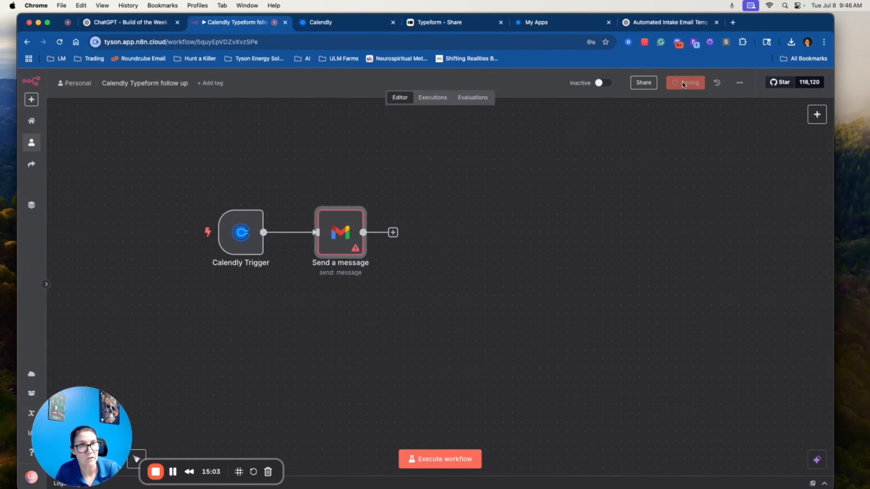
left_click(722, 24)
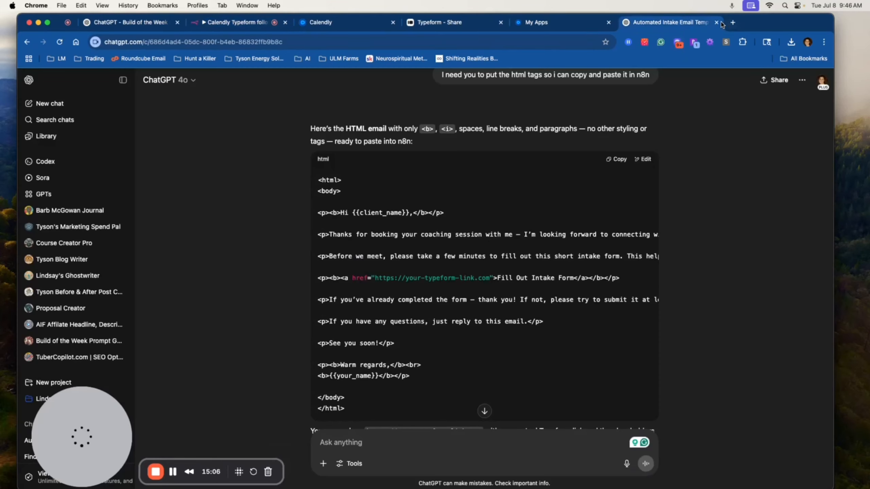
left_click(716, 23)
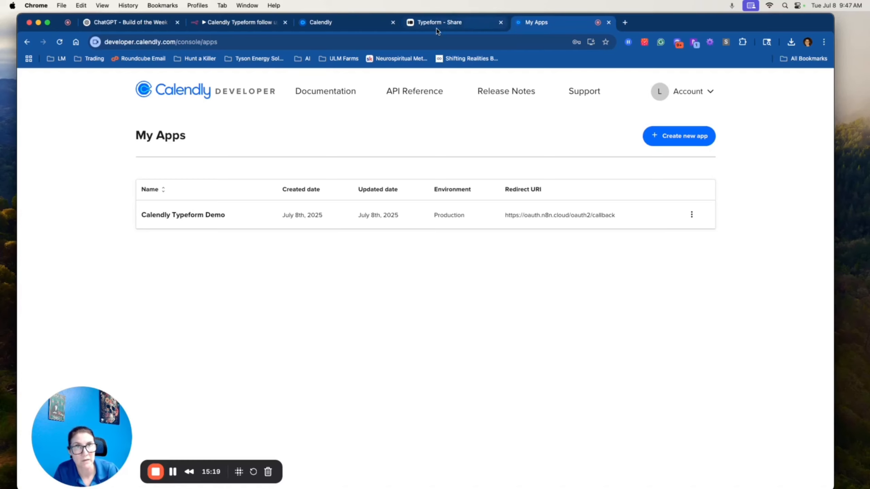
Copy the Consulation event's booking link and load it in a new browser tab
left_click(445, 25)
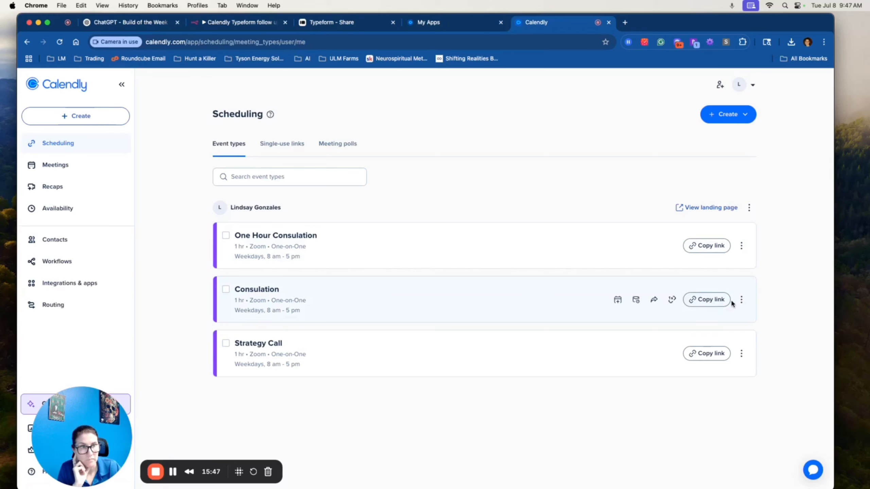
left_click(704, 300)
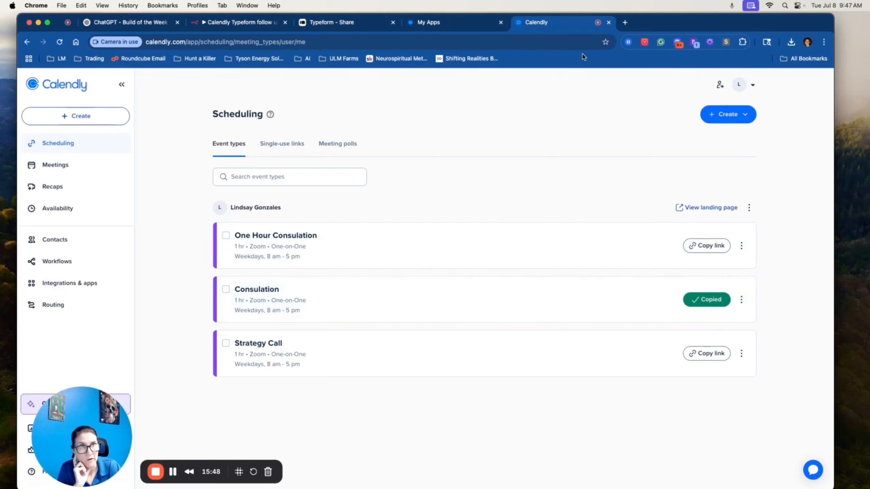
left_click(609, 22)
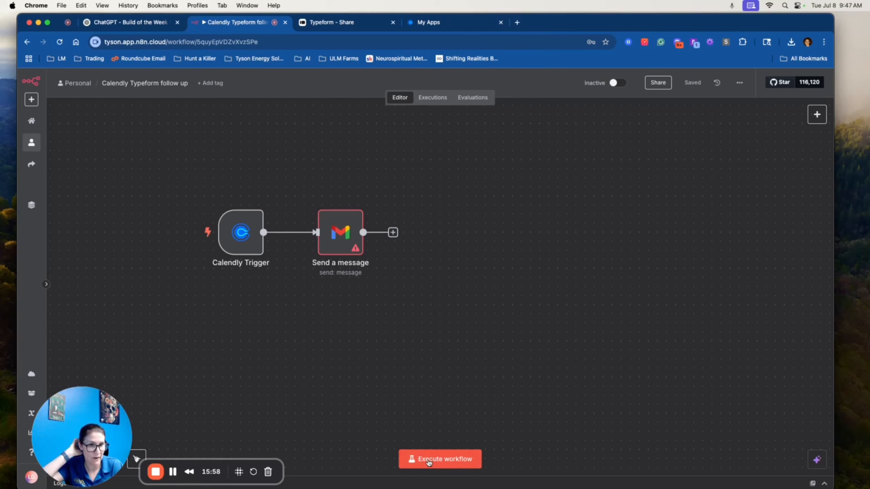
left_click(517, 23)
key("super+v")
key("Return")
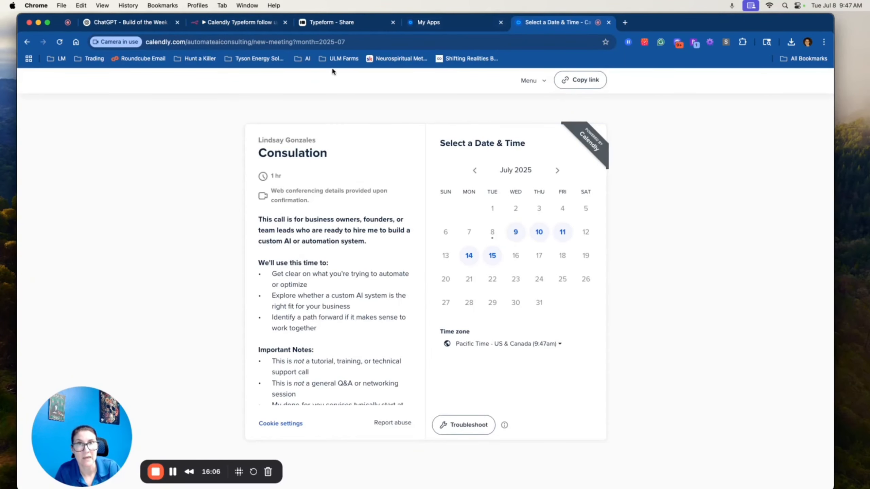
left_click(247, 24)
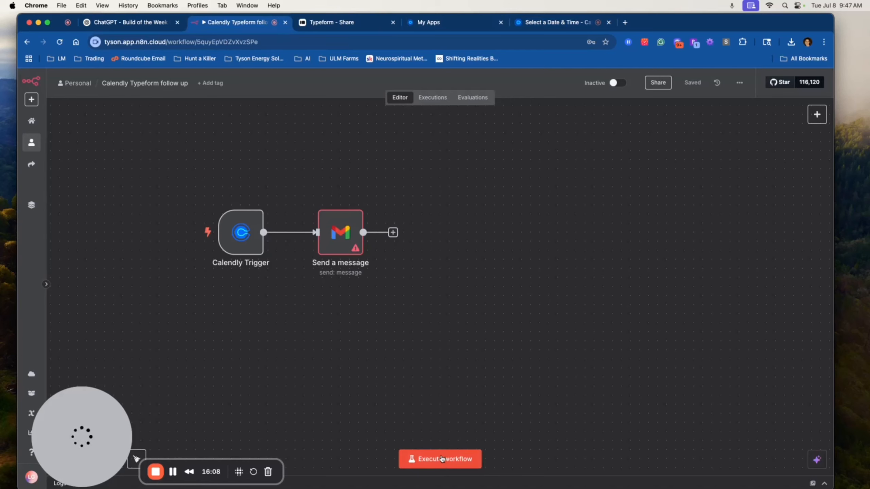
Run the whole workflow as a test, then save it from the canvas
left_click(440, 459)
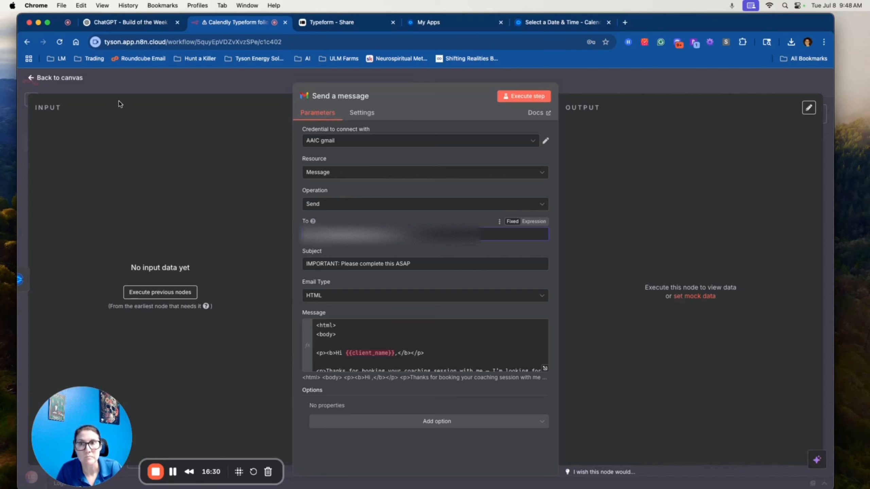
left_click(69, 78)
left_click(692, 83)
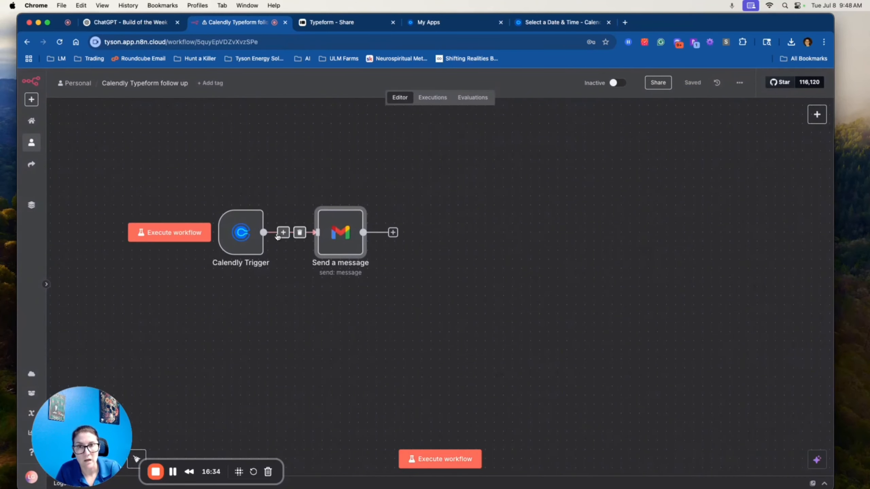
Test the Calendly Trigger step alone and open its Calendly account credential for editing
double_click(240, 231)
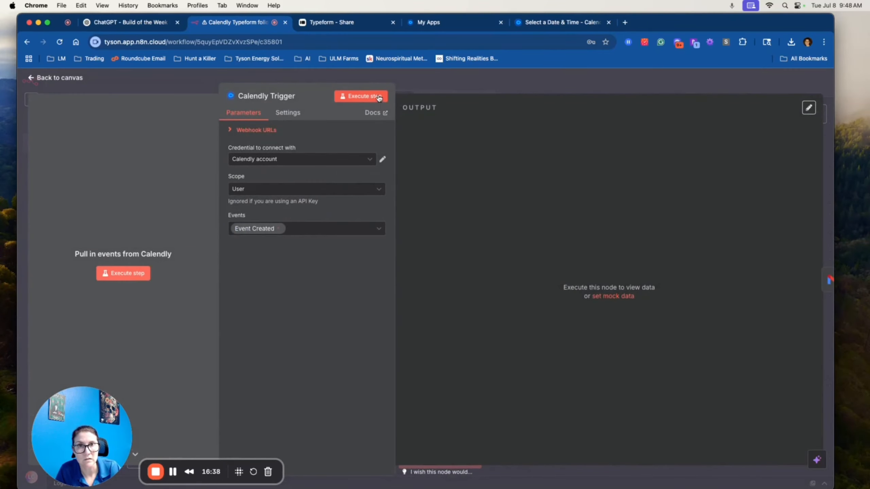
left_click(363, 96)
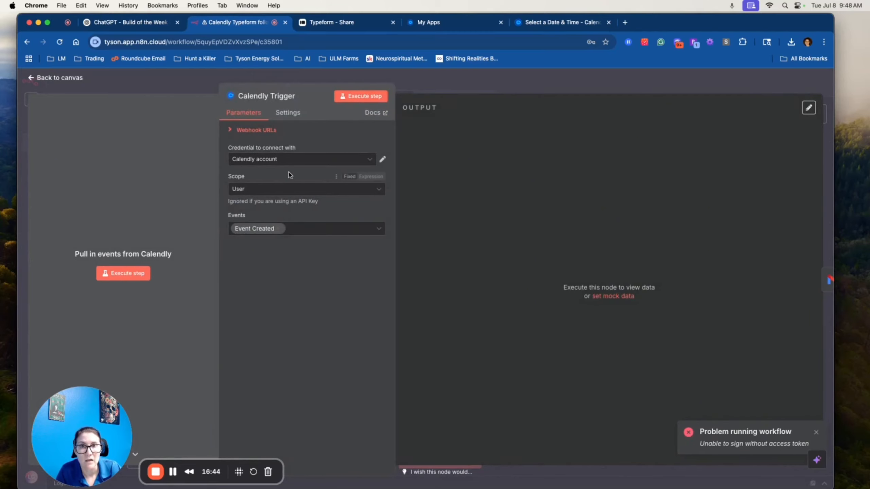
left_click(289, 159)
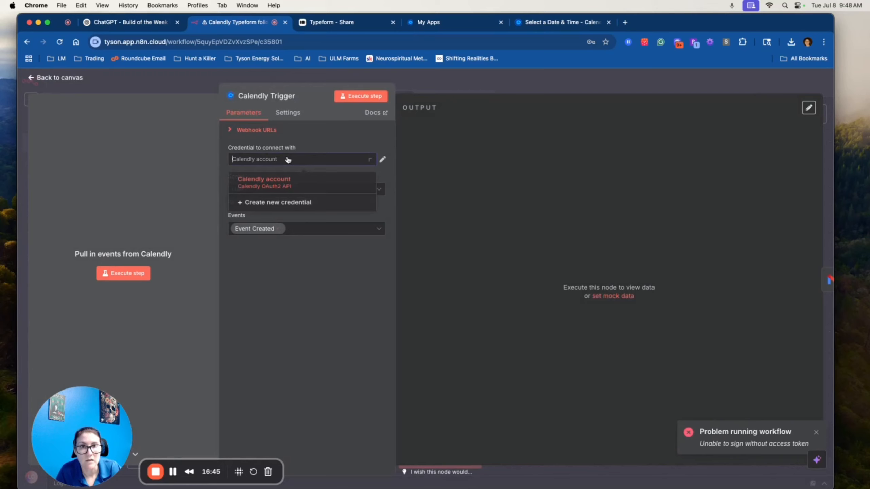
left_click(382, 160)
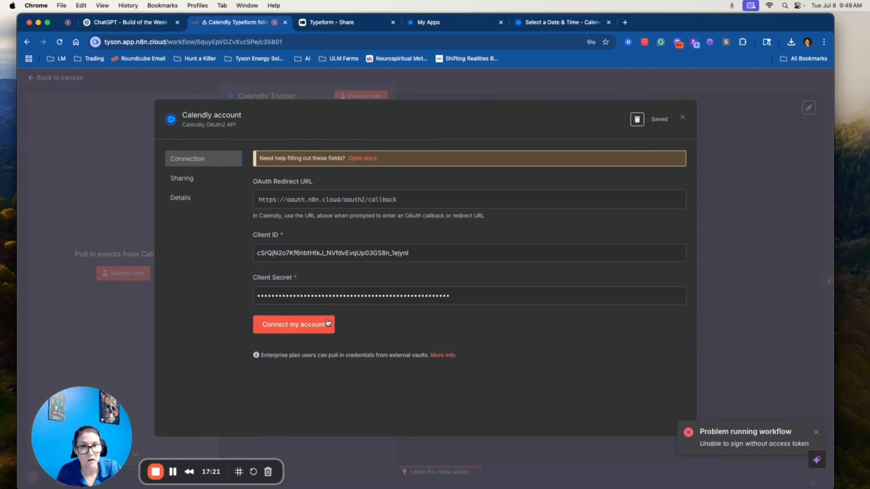
Authorize the Calendly account credential via OAuth, then set the Calendly Trigger listening for an event
left_click(816, 433)
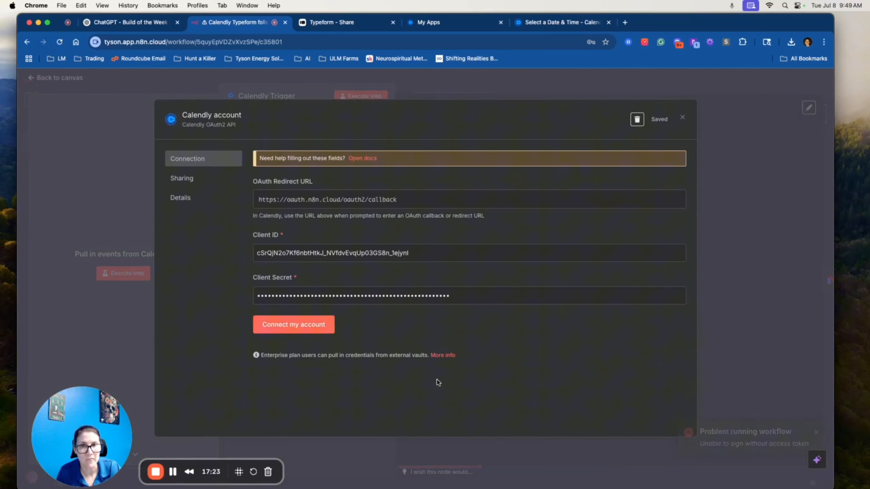
left_click(294, 325)
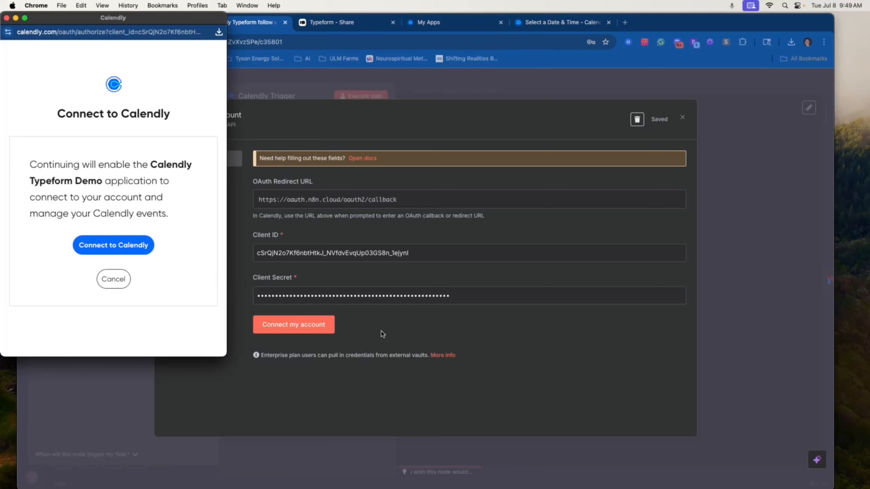
left_click(122, 246)
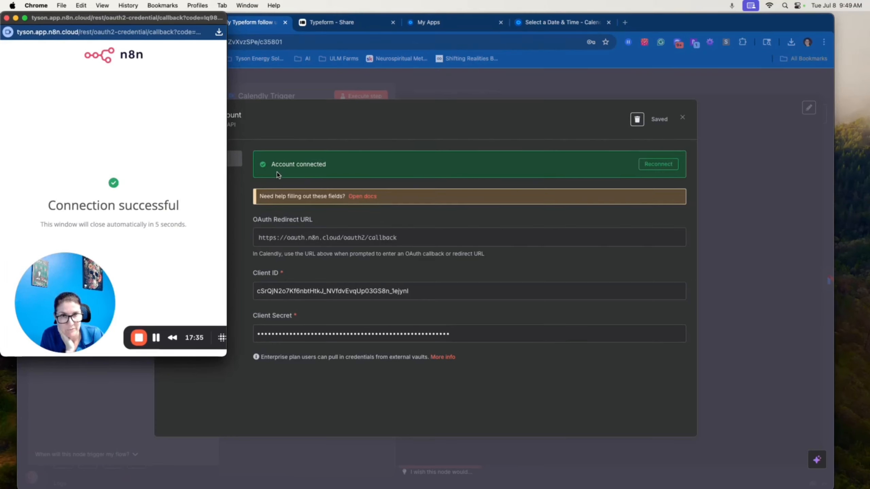
left_click(7, 18)
left_click(785, 146)
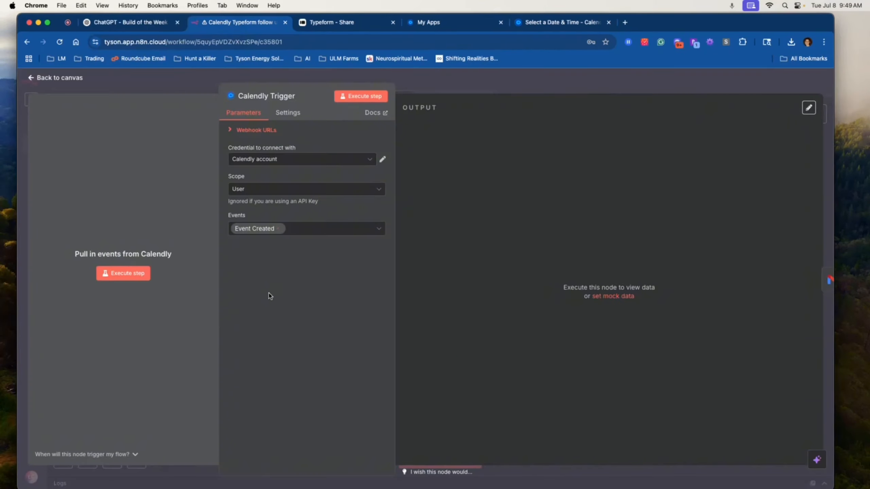
left_click(121, 277)
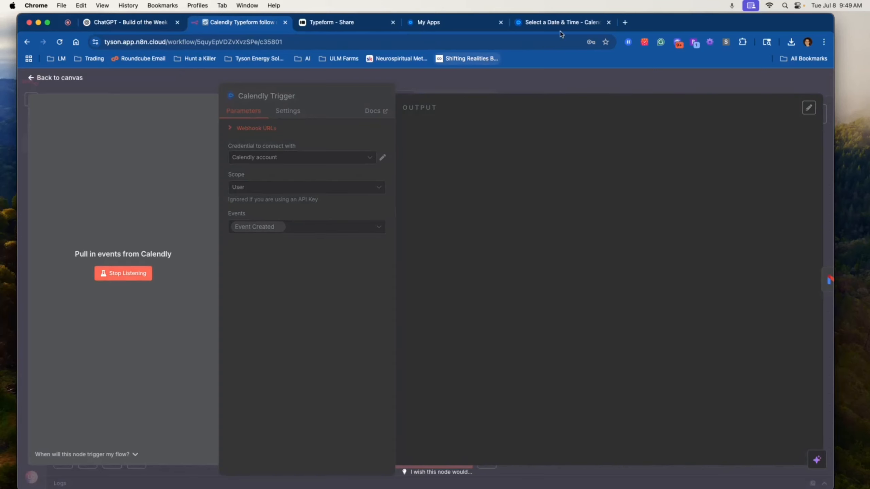
Pick Wednesday, July 9 at 8:00am on the Consulation booking page
left_click(569, 23)
left_click(515, 233)
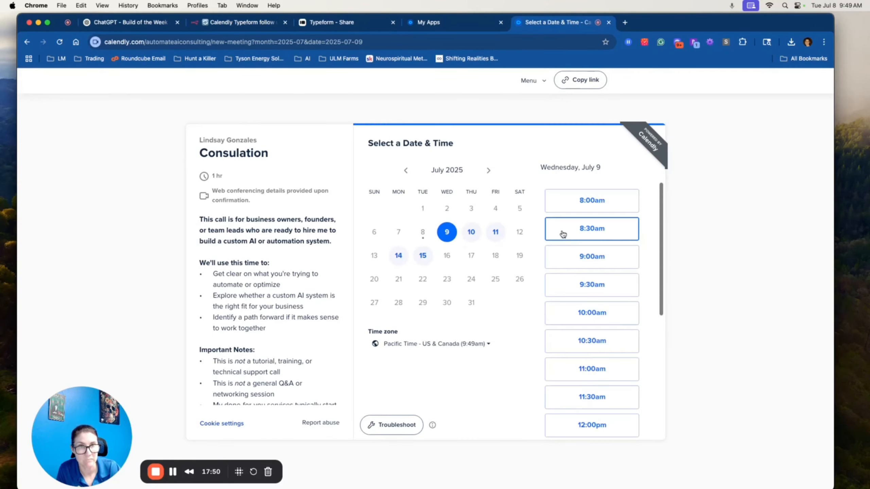
left_click(594, 201)
left_click(602, 206)
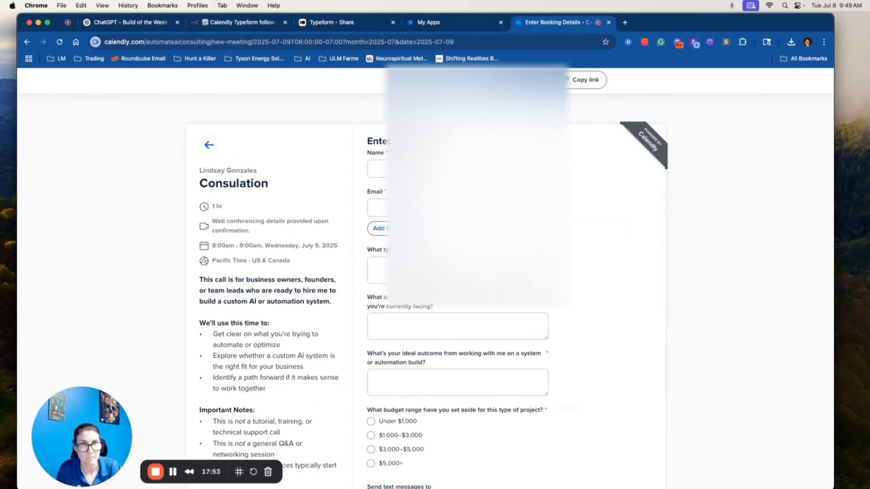
Enter the invitee's name and choose the saved email address
left_click(461, 169)
type("L")
key("Caps_Lock")
type("inds")
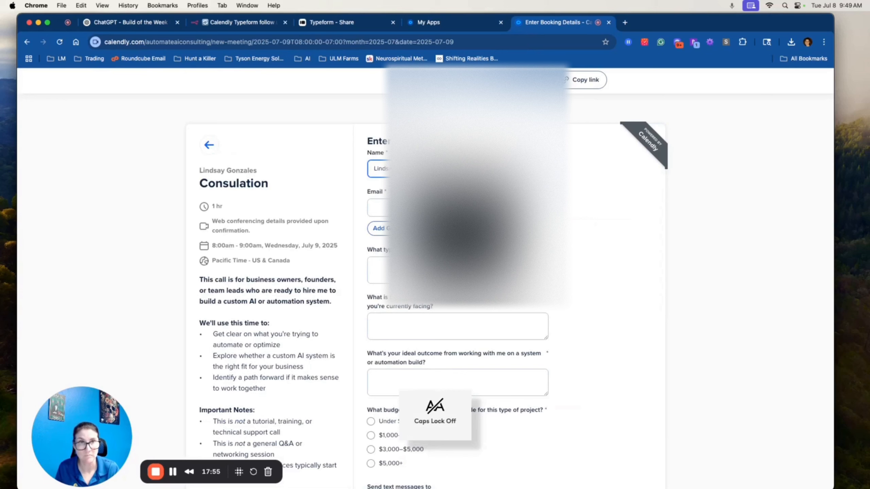
key("Tab")
type("linds")
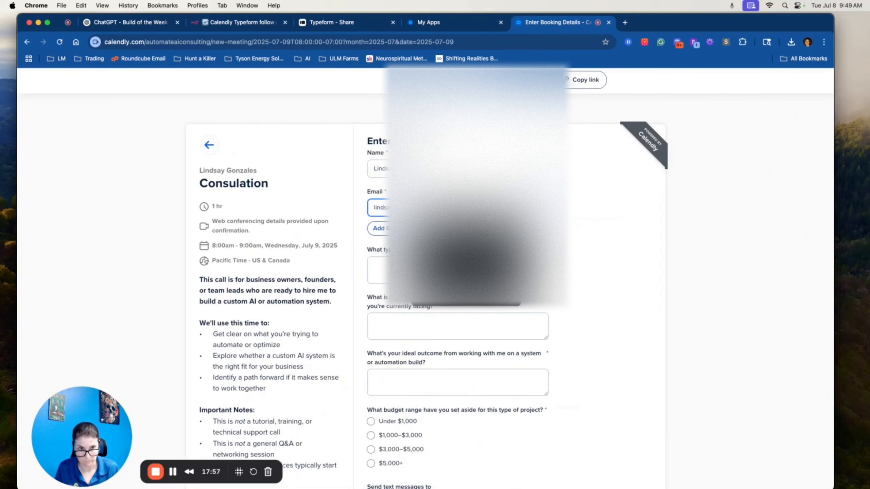
type("y")
key("BackSpace")
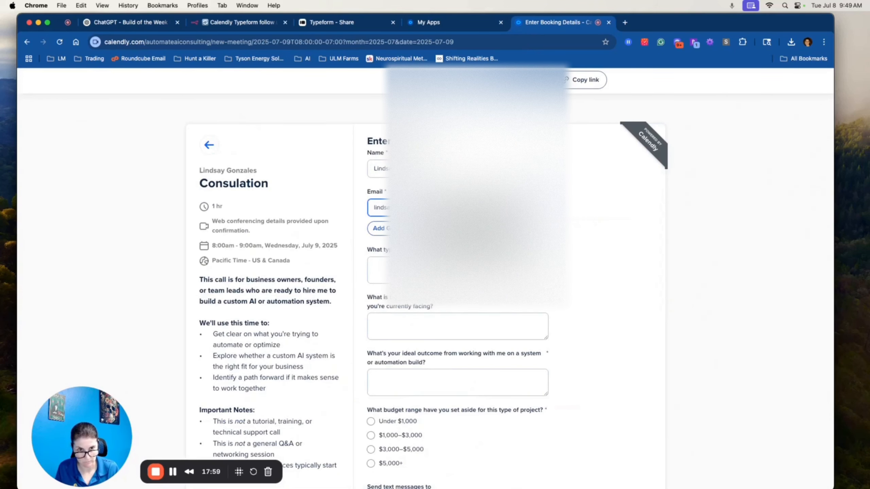
key("Down")
key("Return")
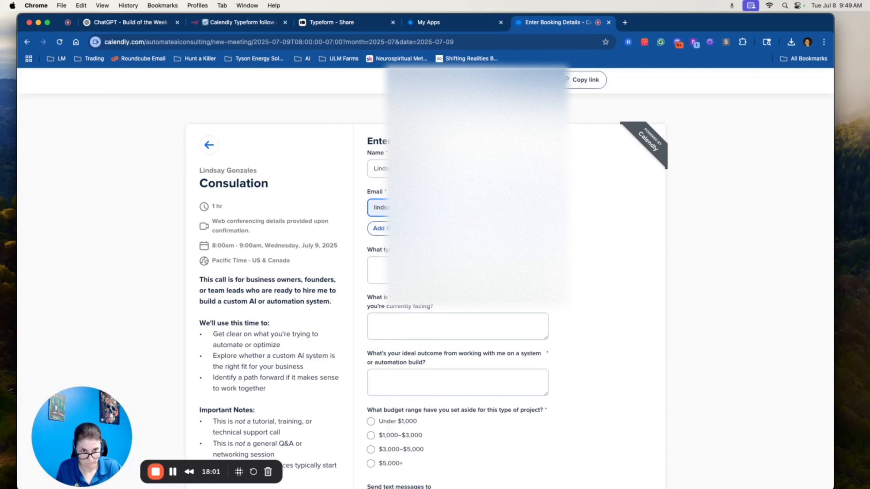
Answer the intake questions with 'test', choose Under $1,000, enter a phone number, and schedule
left_click(458, 271)
key("Tab")
type("test")
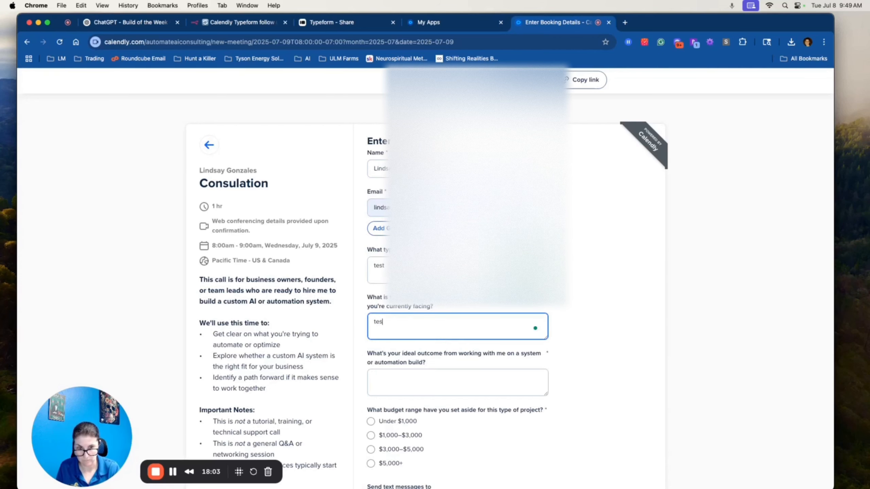
key("Tab")
type("te")
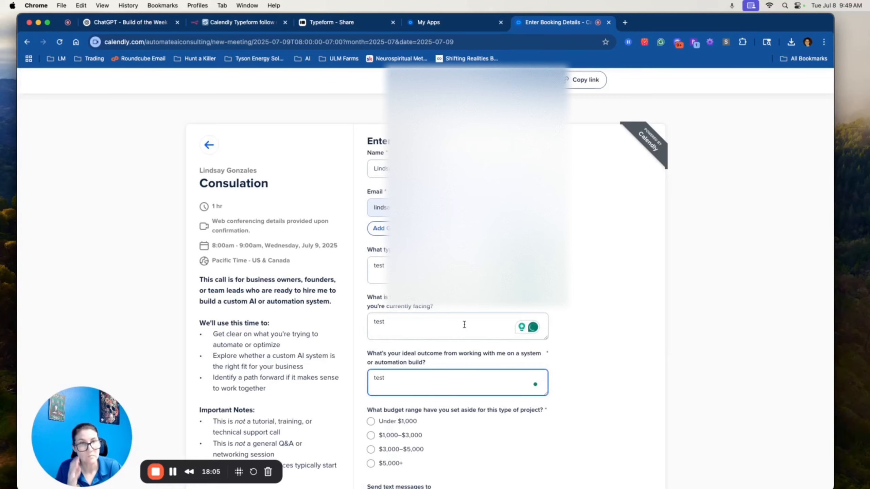
scroll(465, 325, "down", 4)
left_click(371, 286)
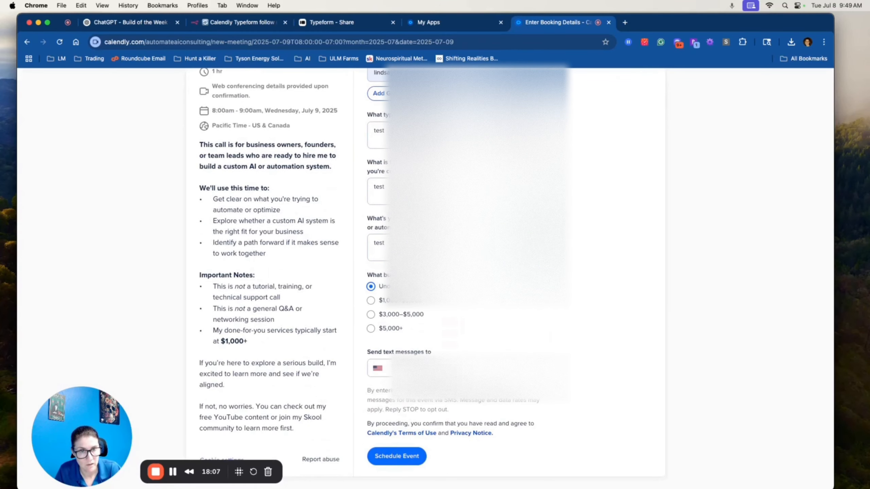
left_click(442, 368)
type("5")
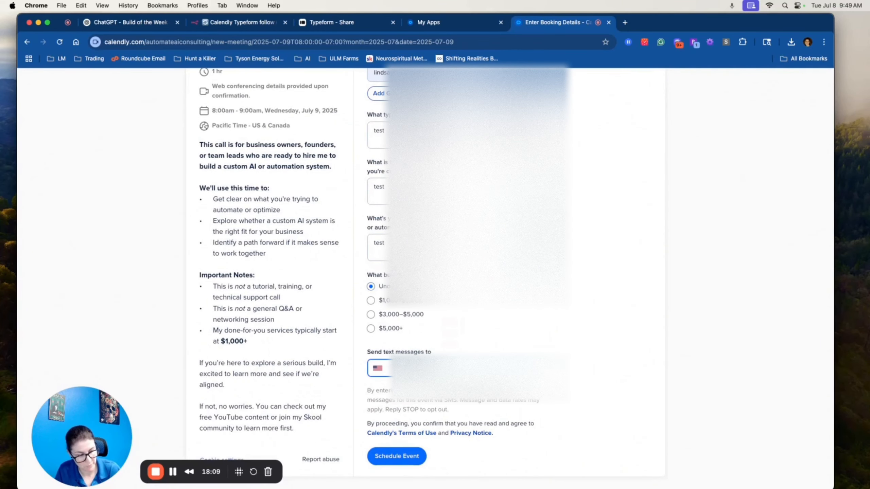
left_click(397, 456)
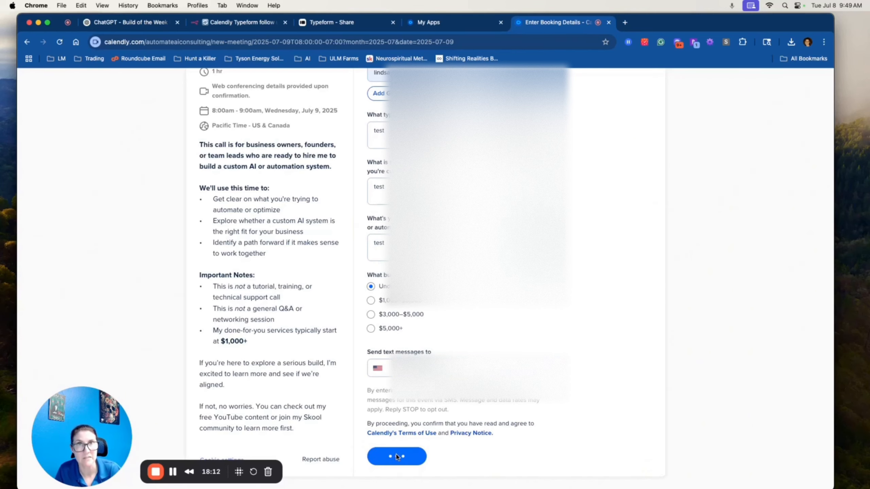
left_click(235, 22)
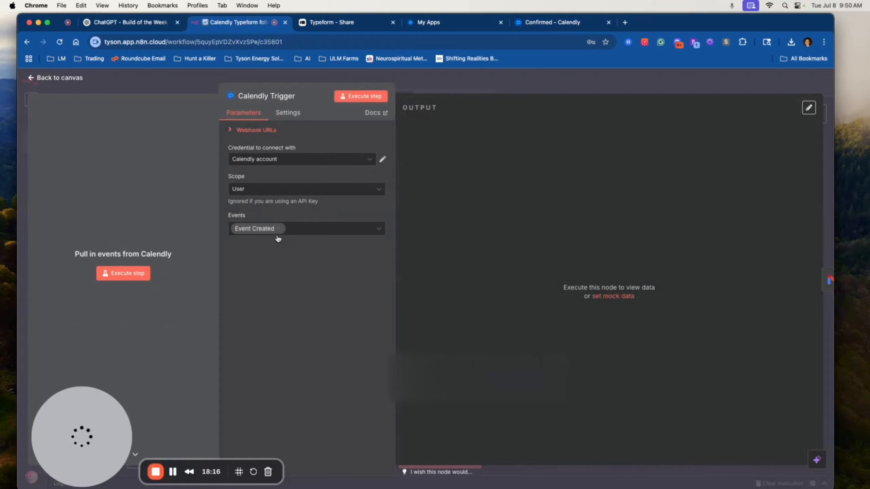
Restart listening on the Calendly Trigger and go back from the confirmation to the booking page
left_click(128, 274)
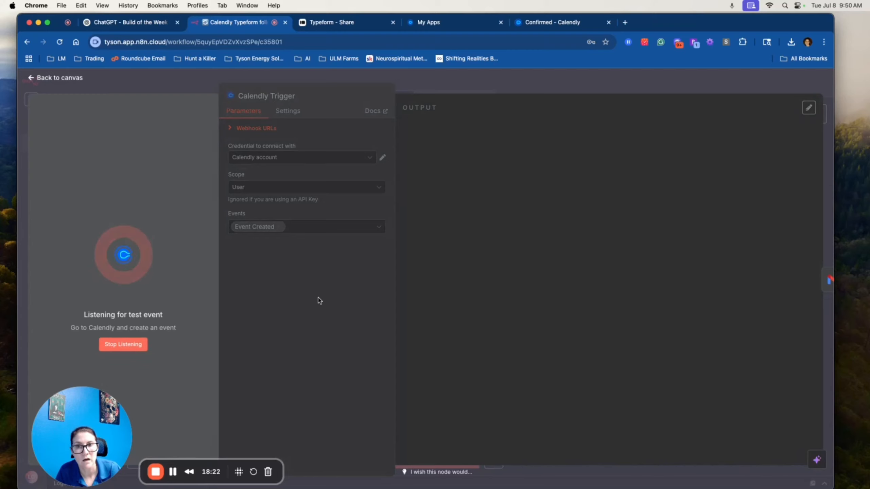
left_click(543, 24)
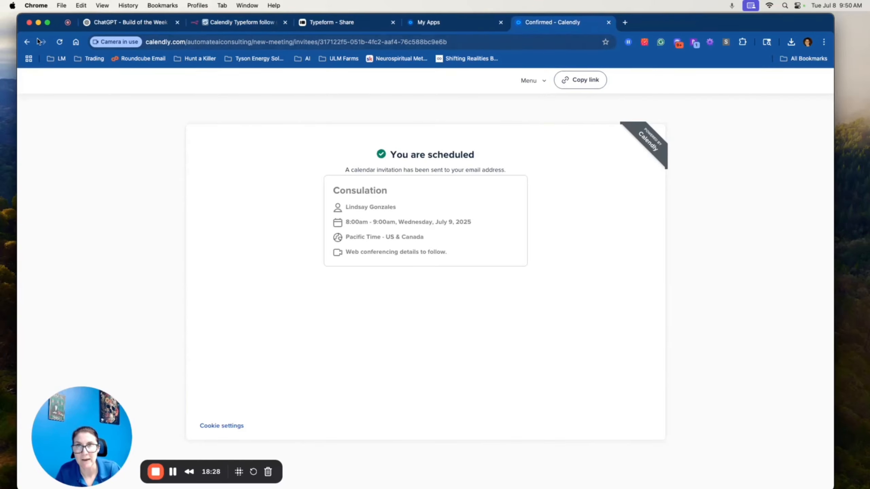
left_click(27, 42)
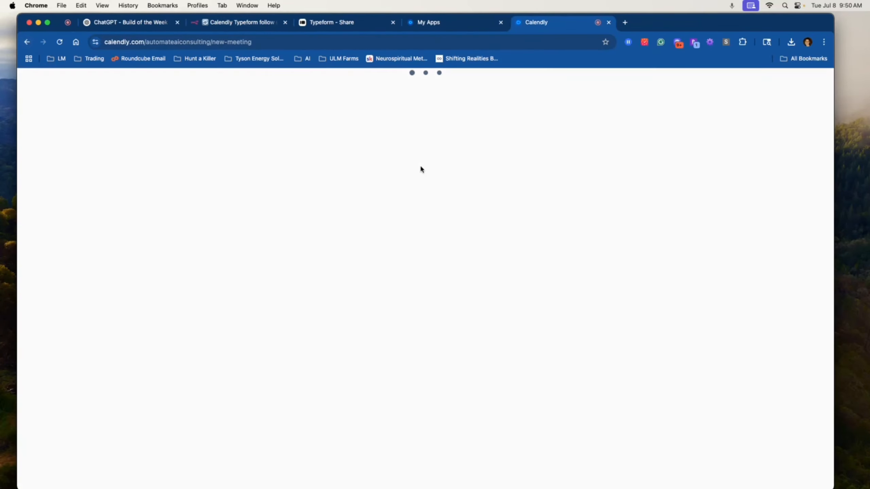
Pick Wednesday, July 9 at 9:00am on the Consulation booking calendar
left_click(226, 24)
left_click(575, 23)
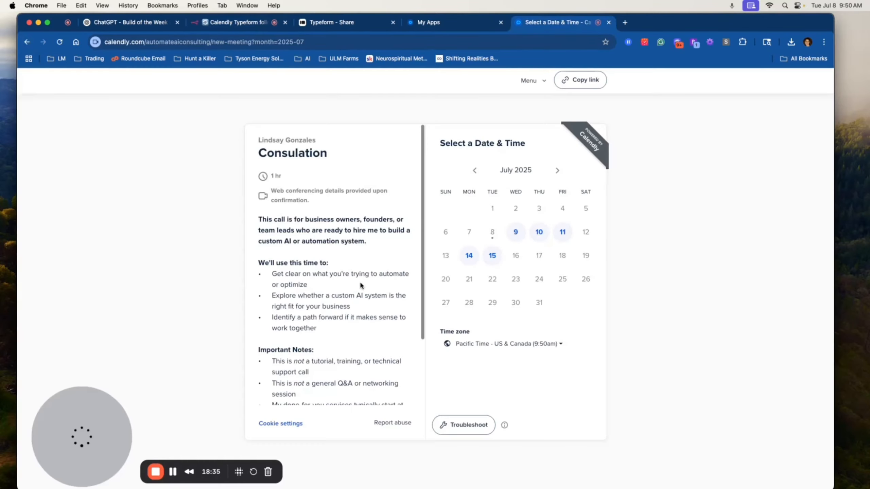
left_click(515, 233)
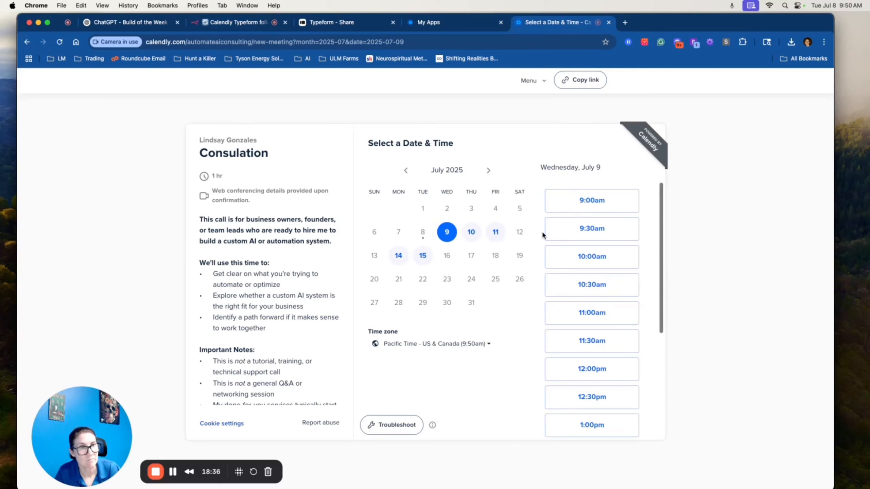
left_click(598, 200)
left_click(618, 201)
Fill in the invitee's name and email, answer 'test' to each question, and choose Under $1,000
left_click(404, 167)
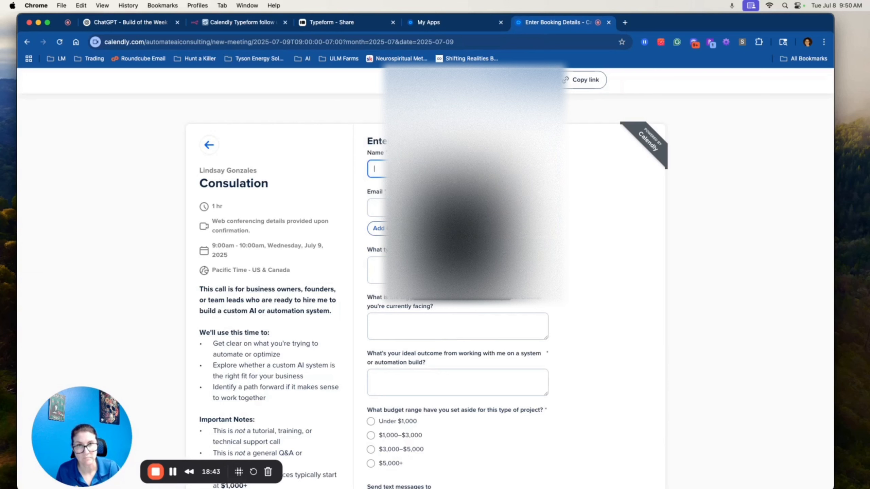
type("L")
key("Caps_Lock")
type("inds")
key("Tab")
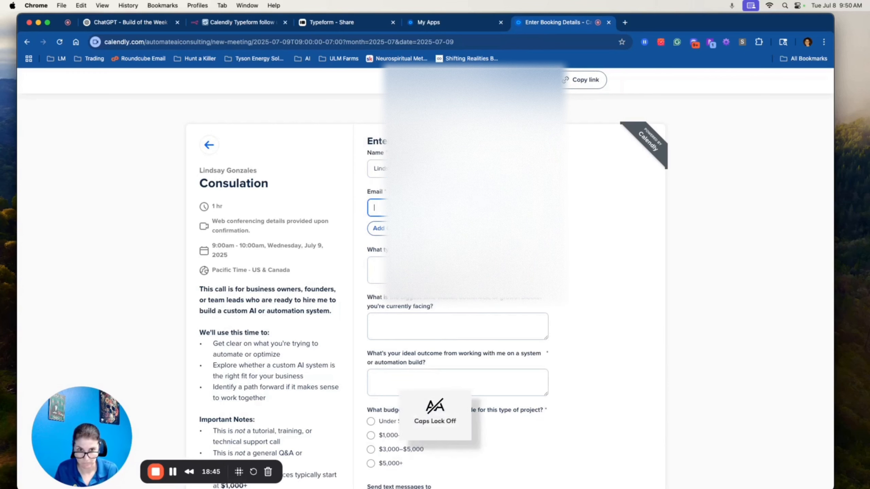
type("lindsay")
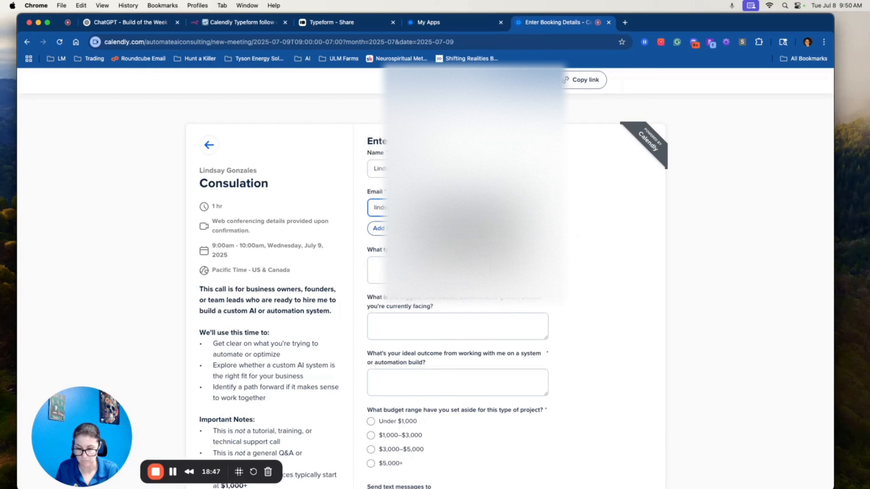
key("Tab")
key("Tab")
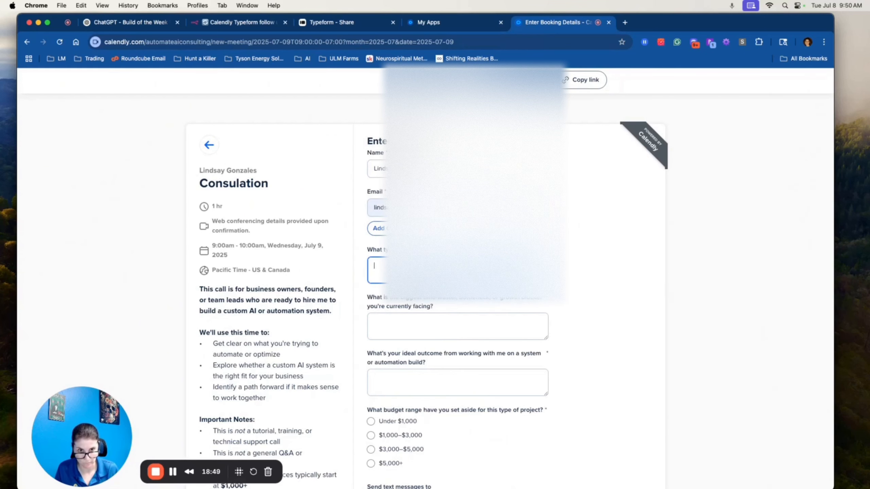
type("test")
key("Tab")
type("test")
key("Tab")
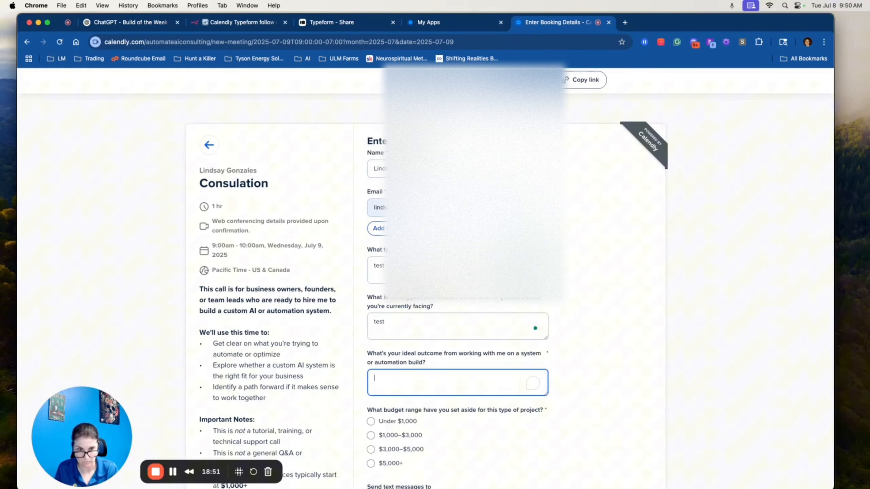
type("test")
scroll(406, 301, "down", 4)
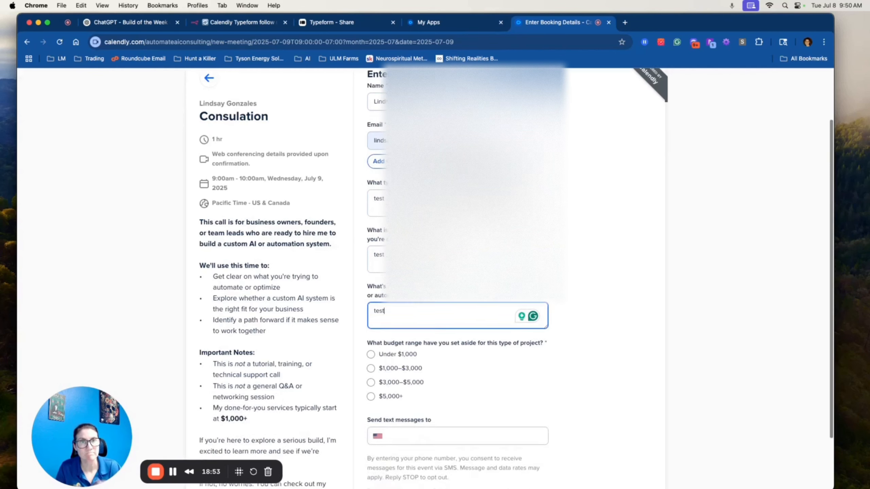
left_click(370, 286)
left_click(456, 369)
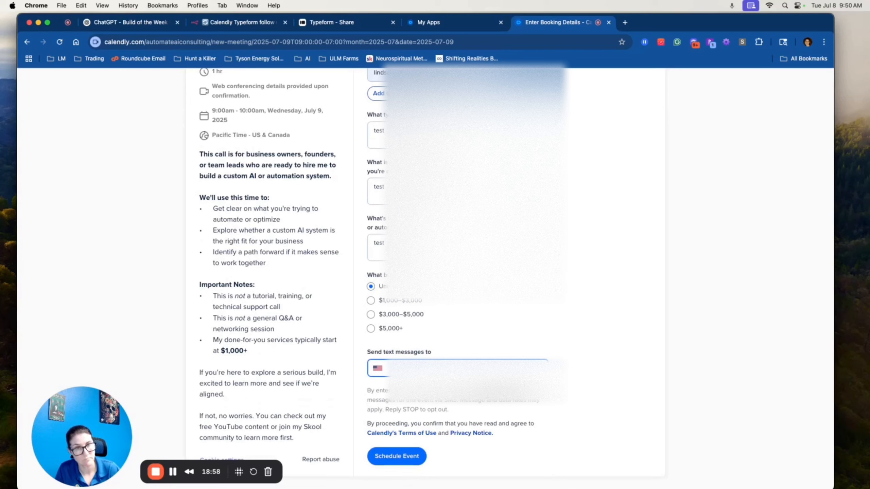
Start the Calendly Trigger listening in n8n, then schedule the booking so it's captured
left_click(226, 25)
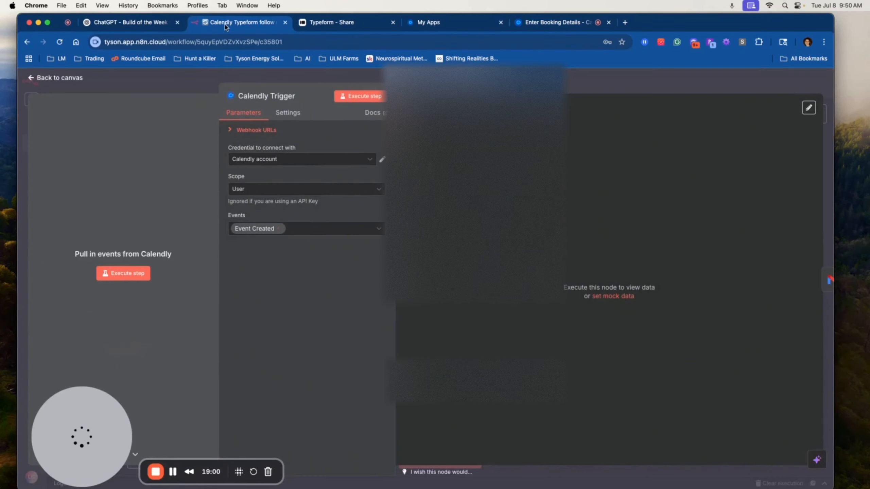
left_click(127, 275)
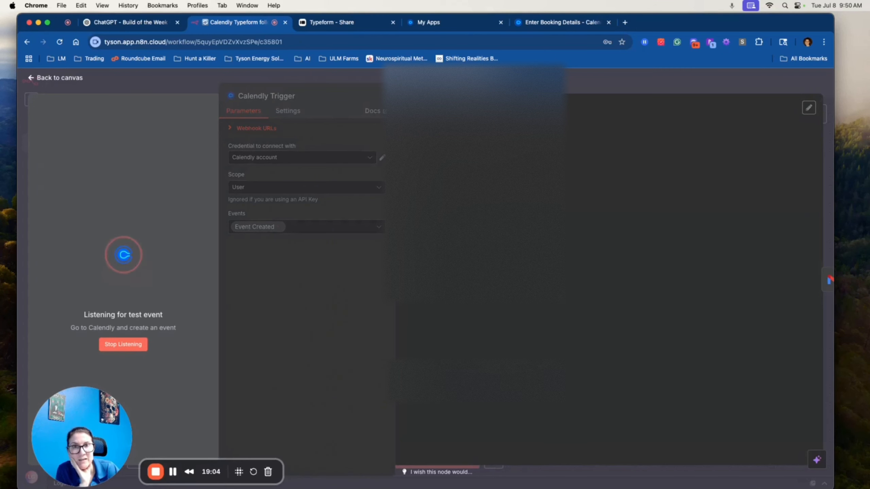
left_click(547, 24)
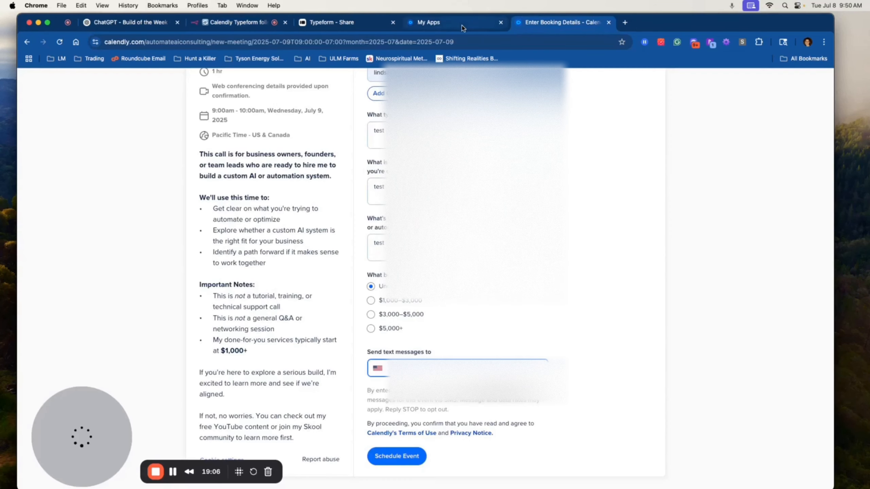
left_click(396, 457)
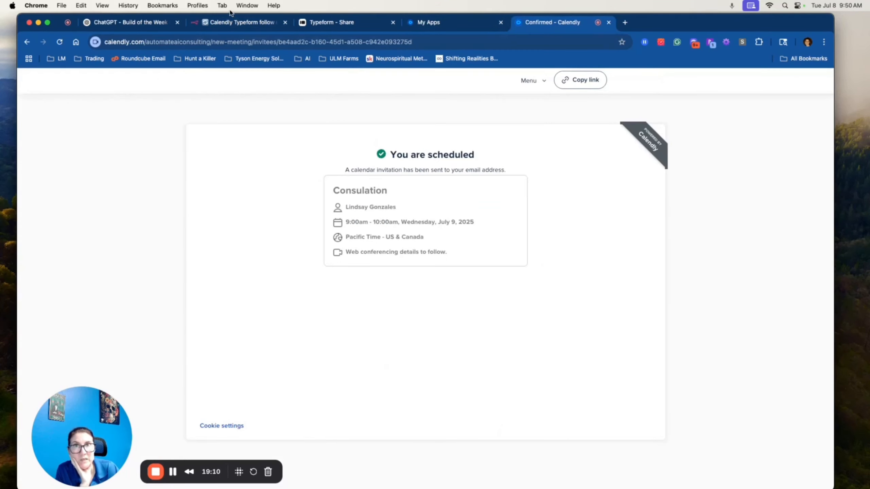
left_click(228, 27)
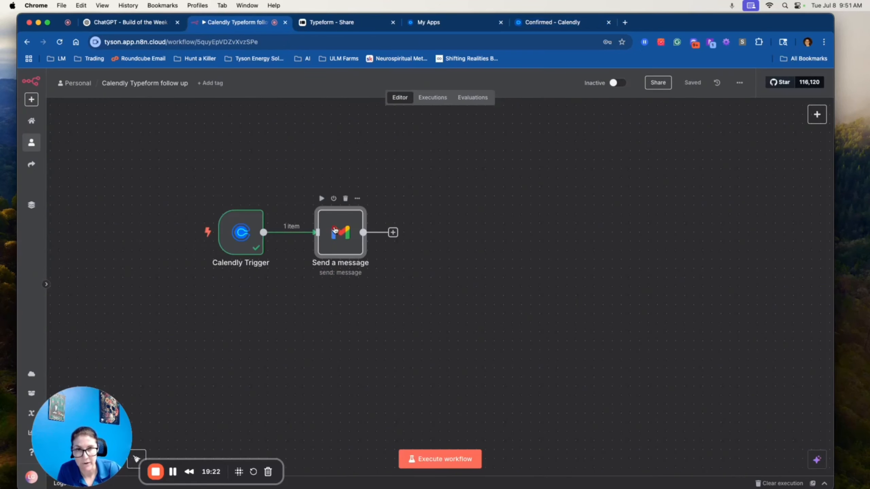
Replace the Gmail To address with the expression {{ $json.payload.email }} from the Calendly input
double_click(335, 230)
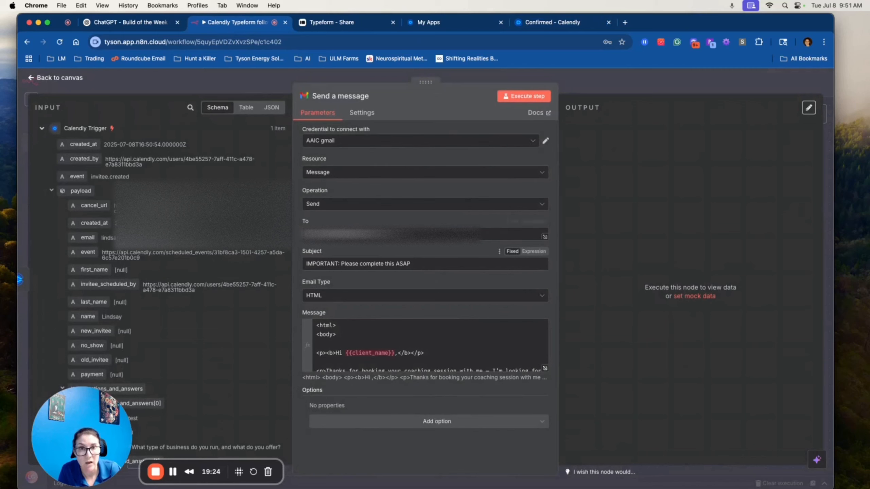
left_click_drag(415, 235, 292, 235)
key("BackSpace")
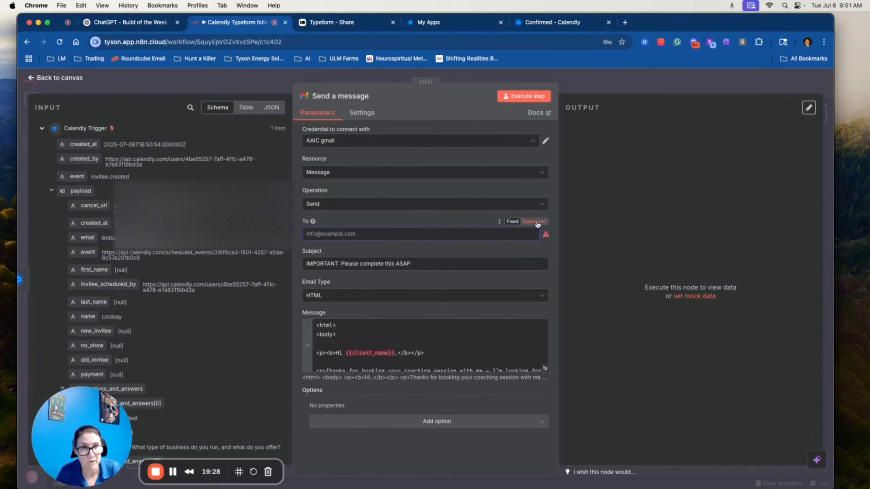
left_click(525, 222)
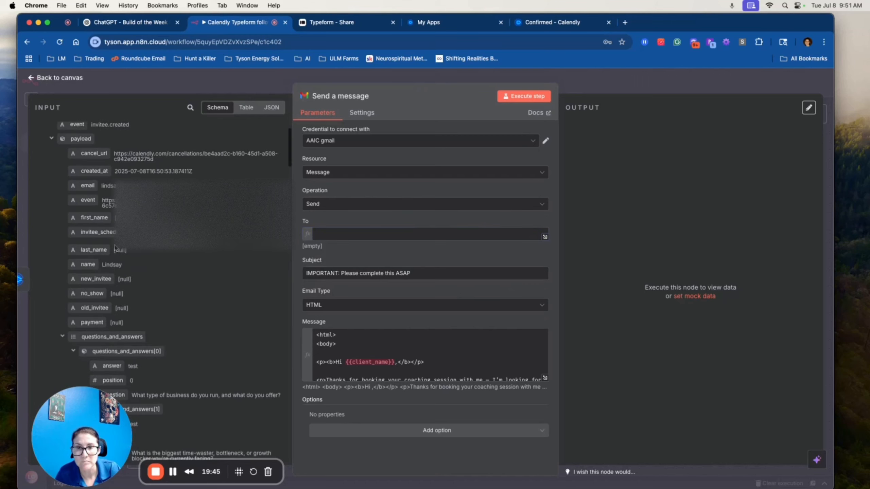
scroll(91, 221, "up", 2)
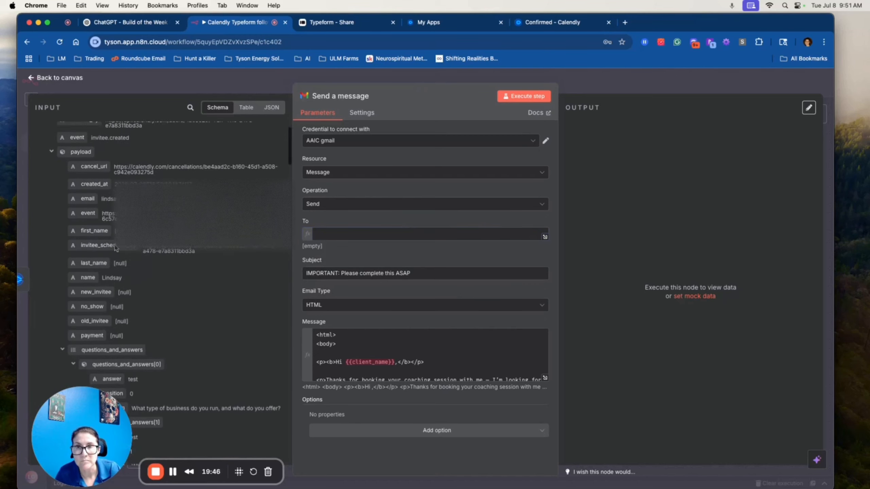
left_click_drag(81, 221, 344, 221)
left_click(354, 216)
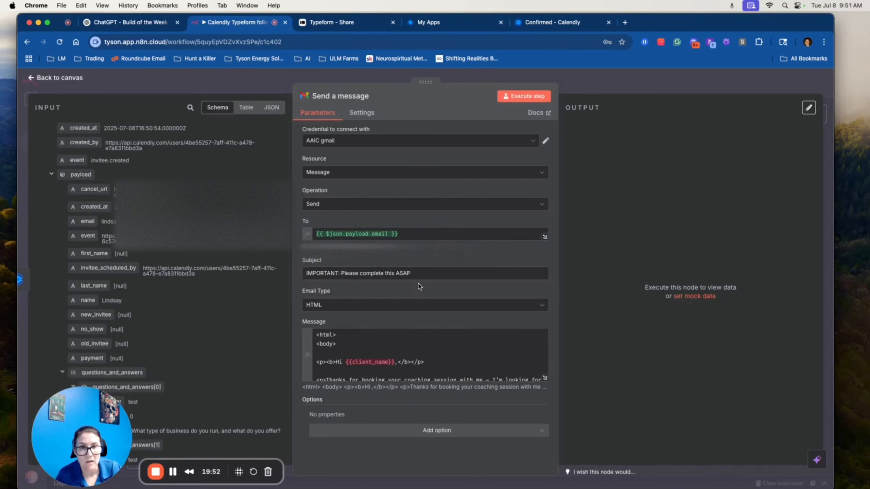
Replace the {{client_name}} placeholder in the email greeting with {{ $json.payload.name }}
left_click(545, 378)
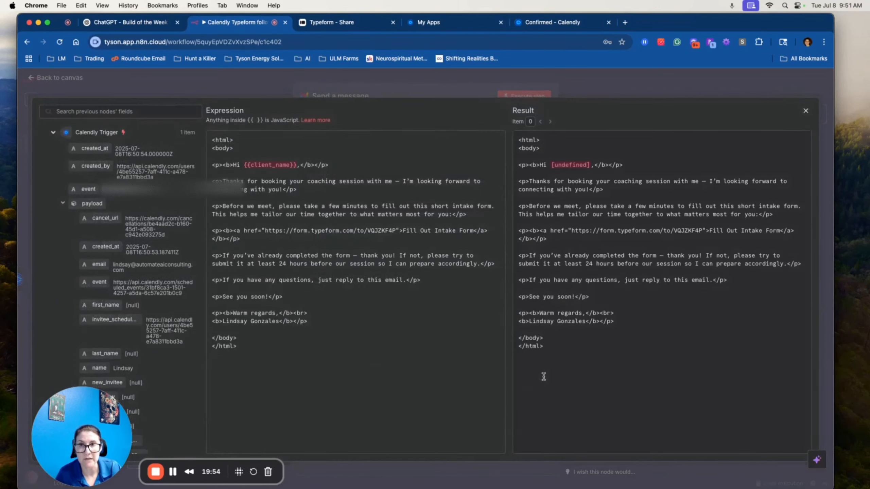
left_click_drag(296, 164, 244, 165)
key("BackSpace")
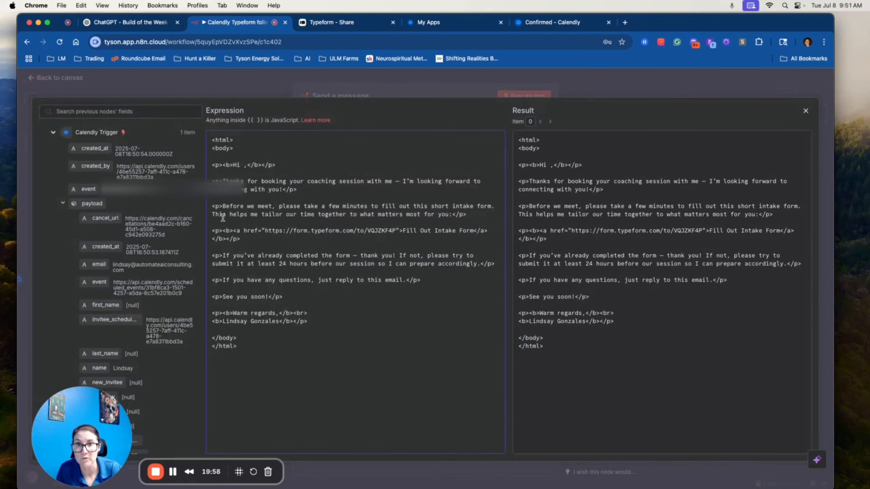
scroll(156, 250, "down", 5)
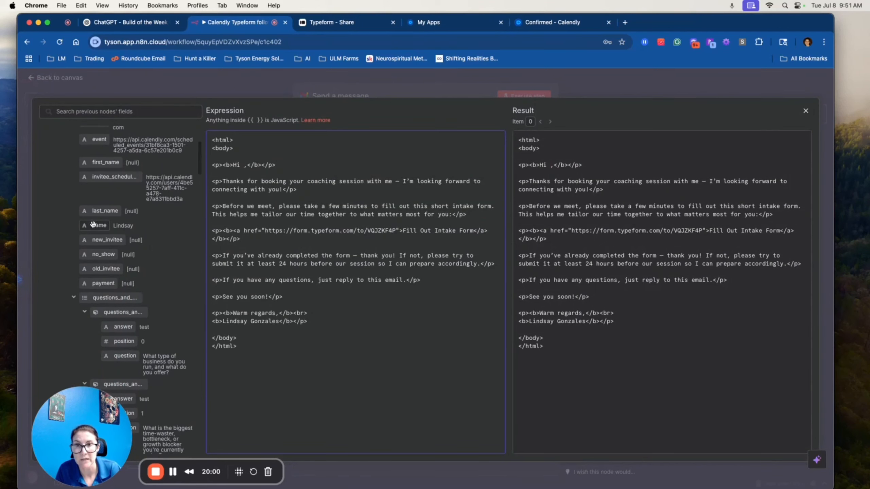
left_click_drag(99, 225, 244, 165)
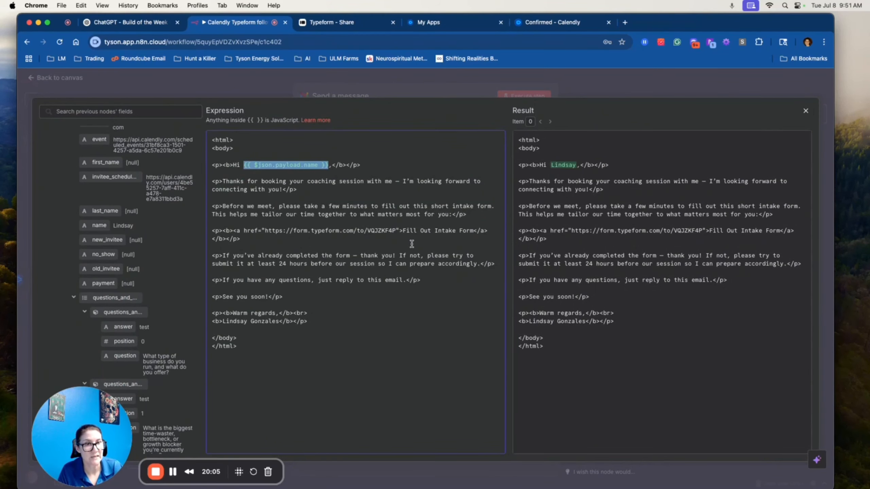
left_click(336, 78)
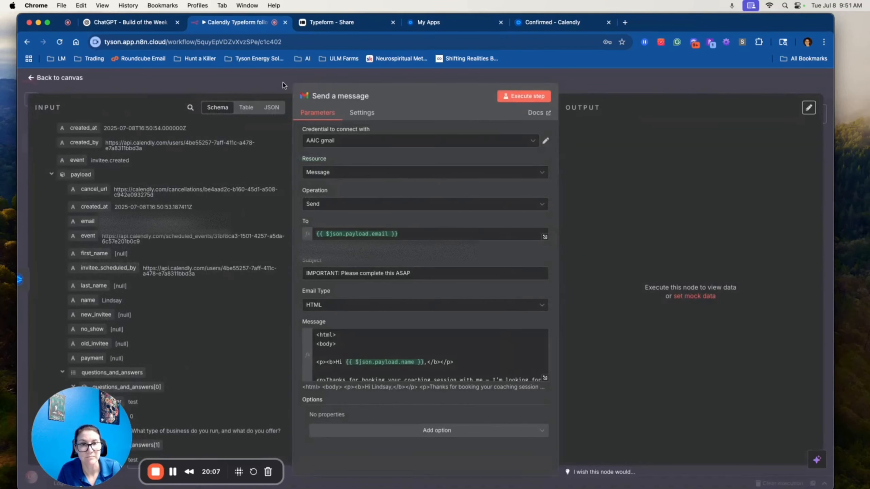
Add the Append n8n Attribution option turned off, then save the workflow
left_click(443, 430)
left_click(383, 316)
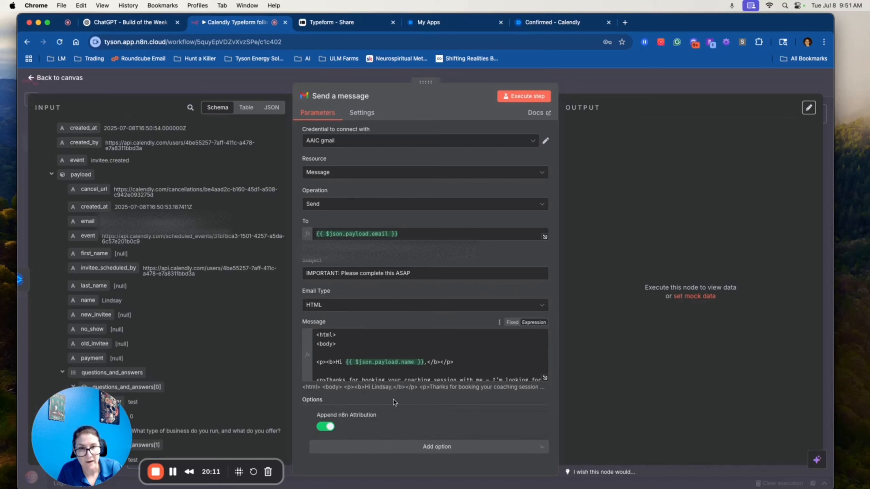
left_click(323, 427)
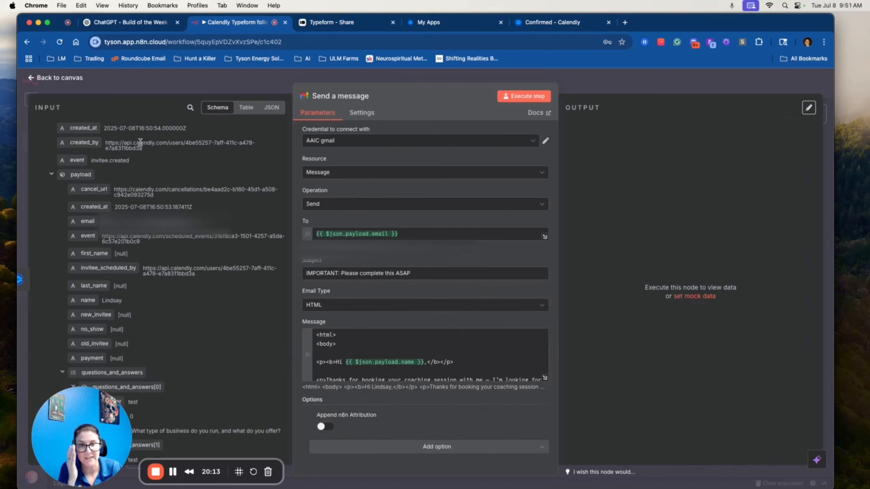
left_click(69, 78)
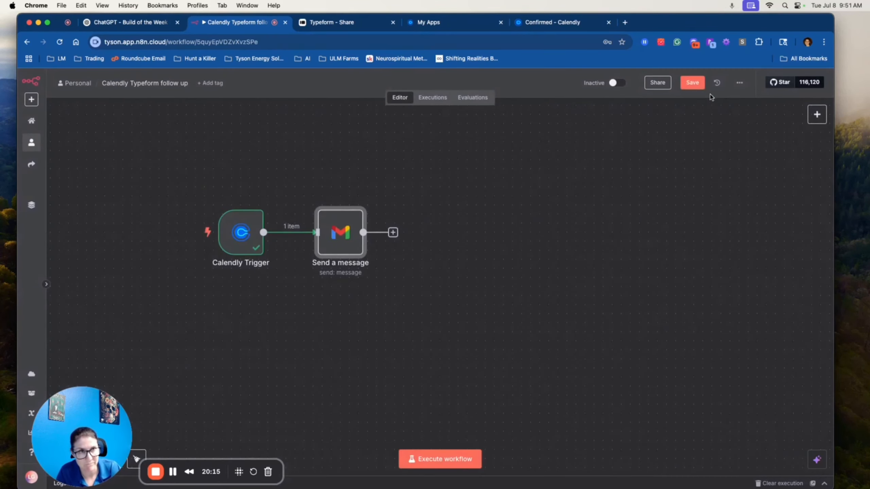
left_click(691, 83)
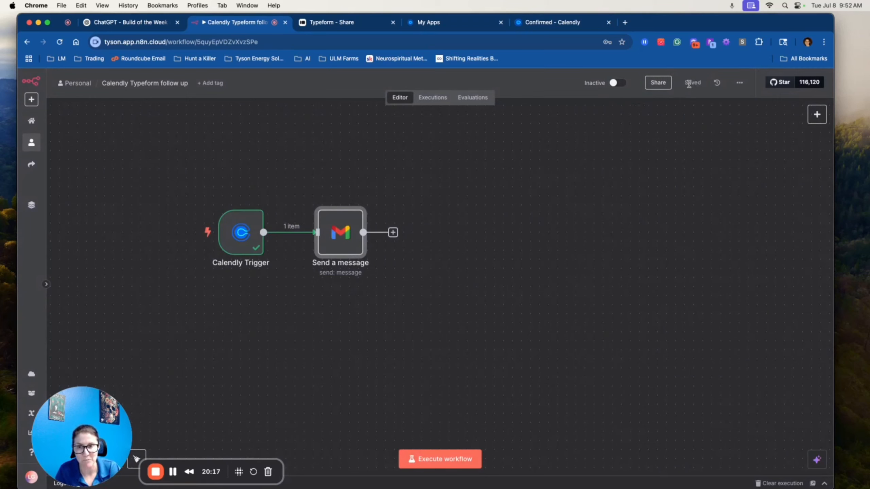
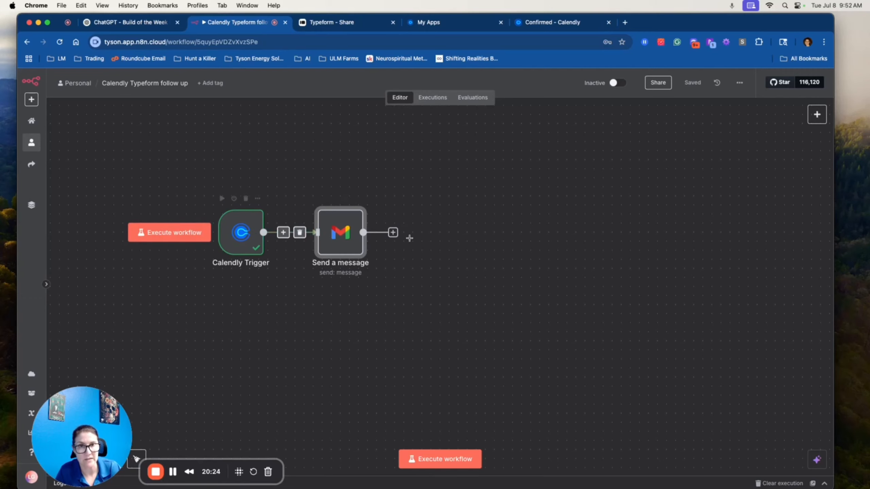
Review the coaching use-case prompt in ChatGPT, highlighting the Typeform intake form passage
left_click(114, 24)
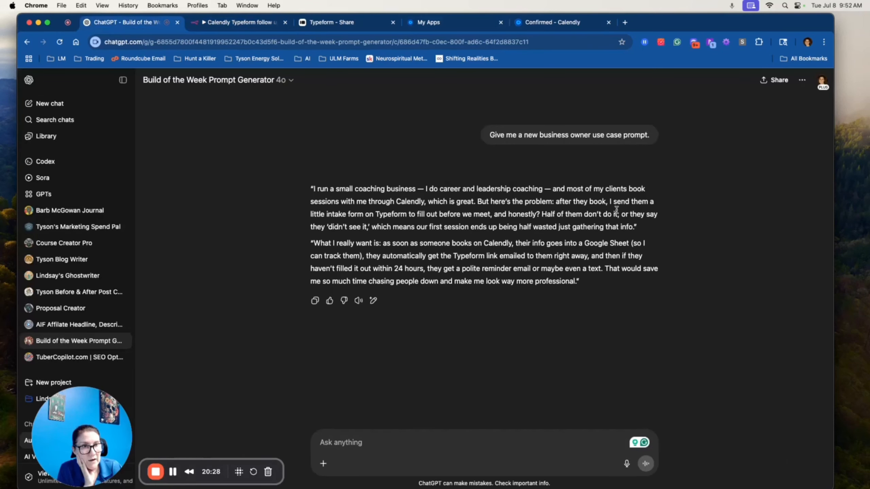
left_click_drag(348, 216, 486, 215)
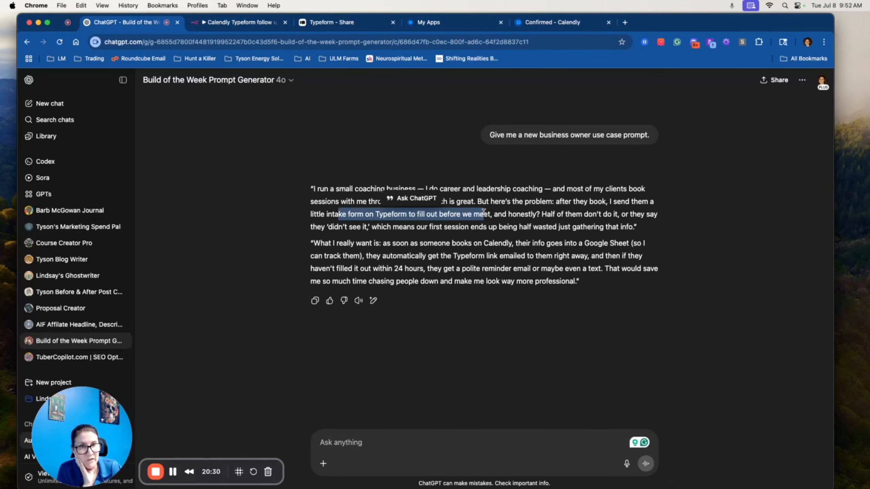
left_click(537, 221)
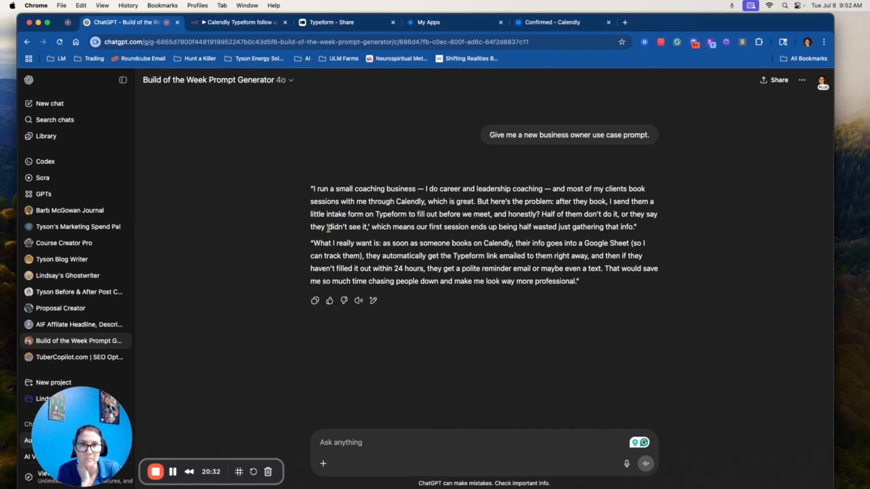
left_click_drag(419, 244, 448, 244)
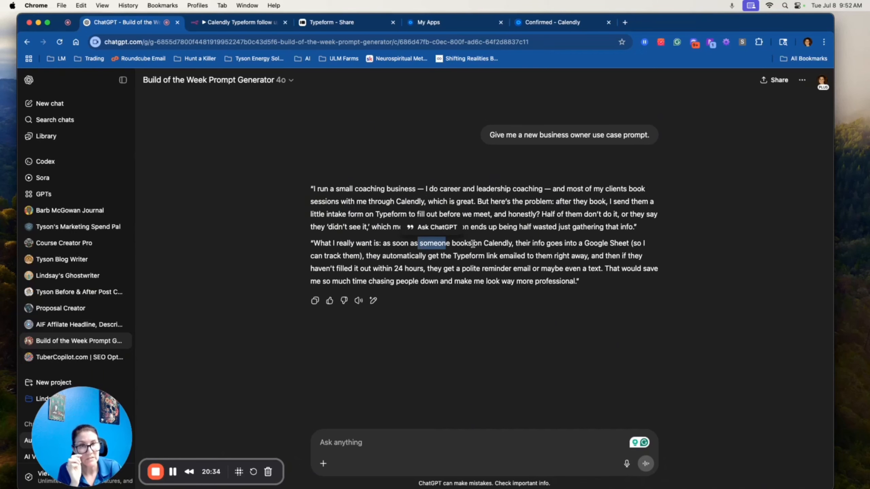
left_click(490, 246)
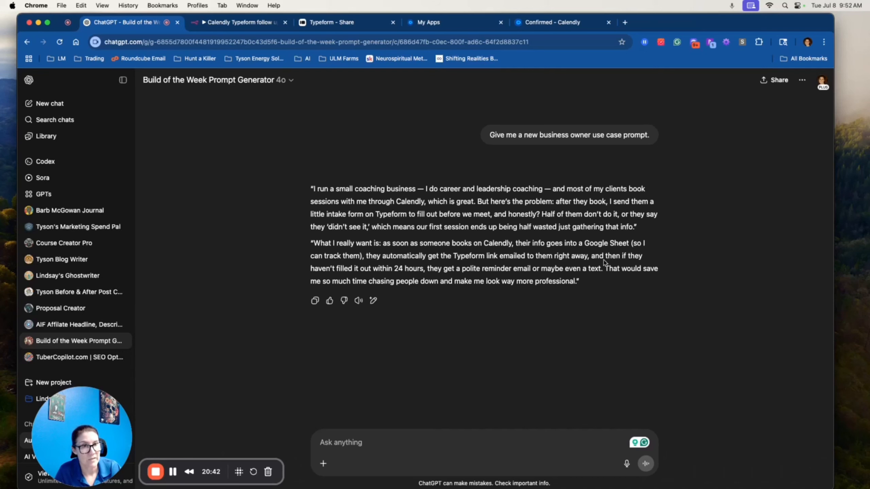
Insert a Google Sheets node between Calendly Trigger and Send a message, then start a blank spreadsheet
left_click(246, 23)
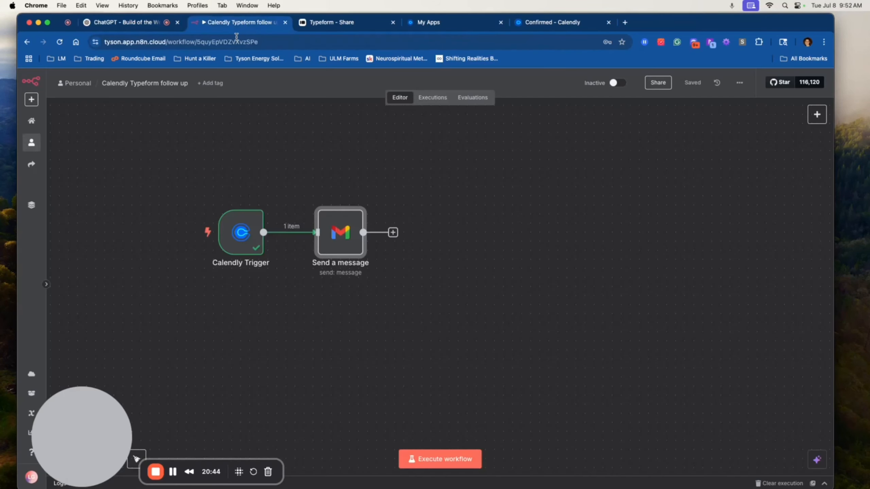
left_click_drag(343, 236, 442, 235)
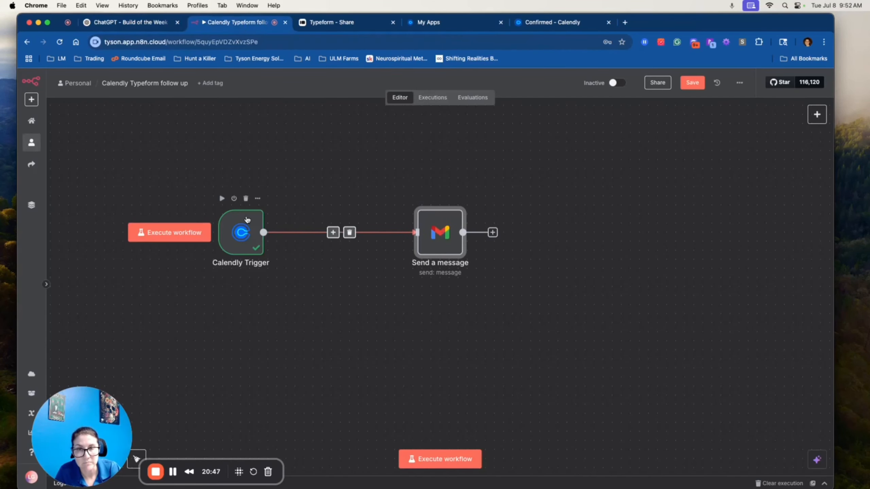
left_click(334, 233)
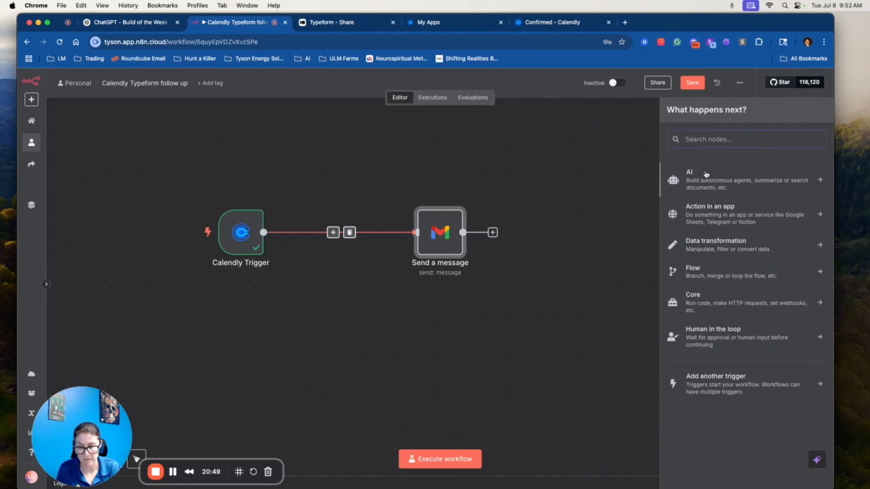
type("google")
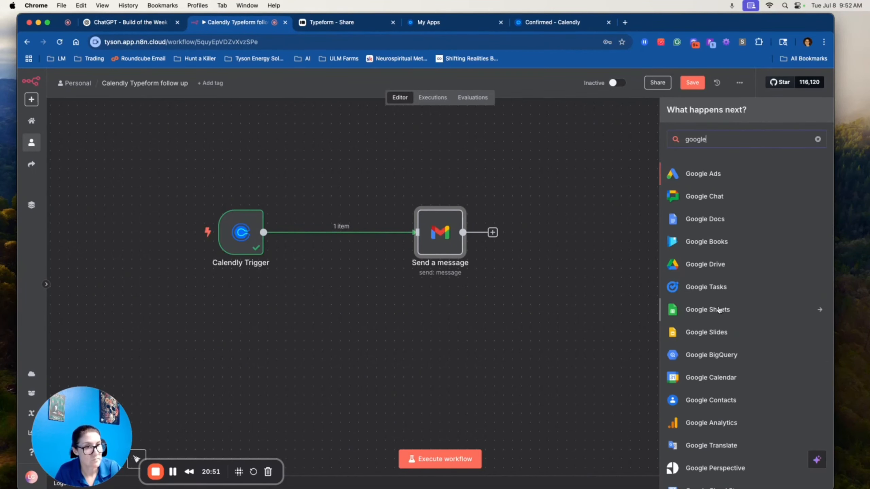
left_click(720, 309)
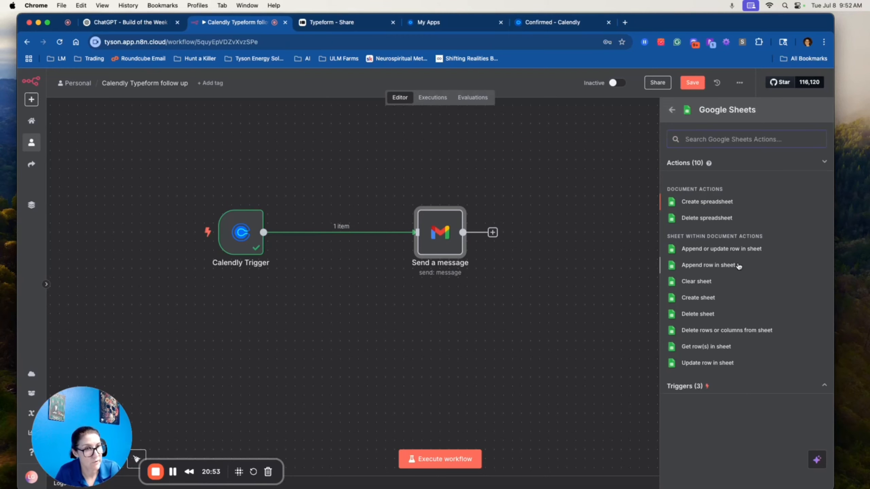
left_click(624, 22)
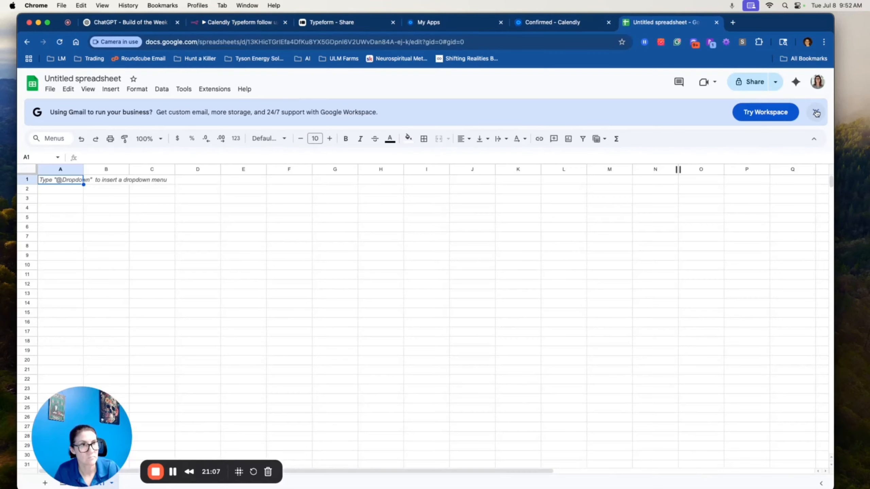
Rename the untitled spreadsheet to 'client calls'
left_click(816, 114)
left_click(97, 78)
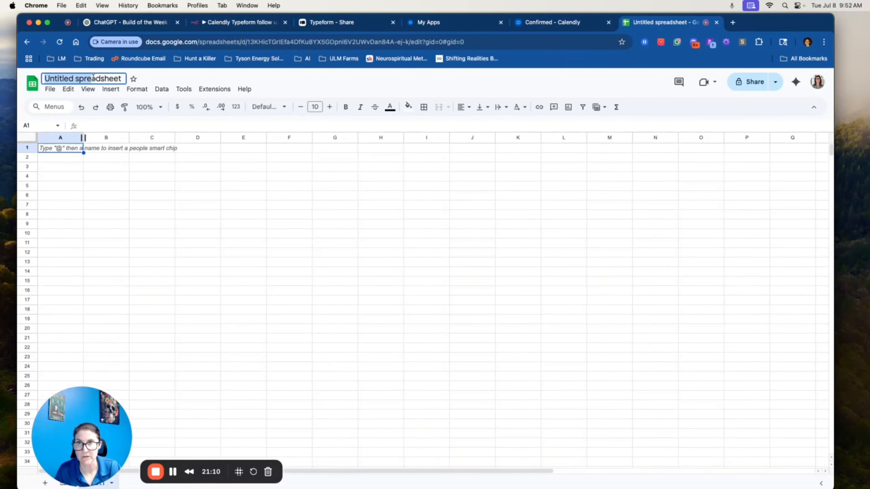
triple_click(97, 79)
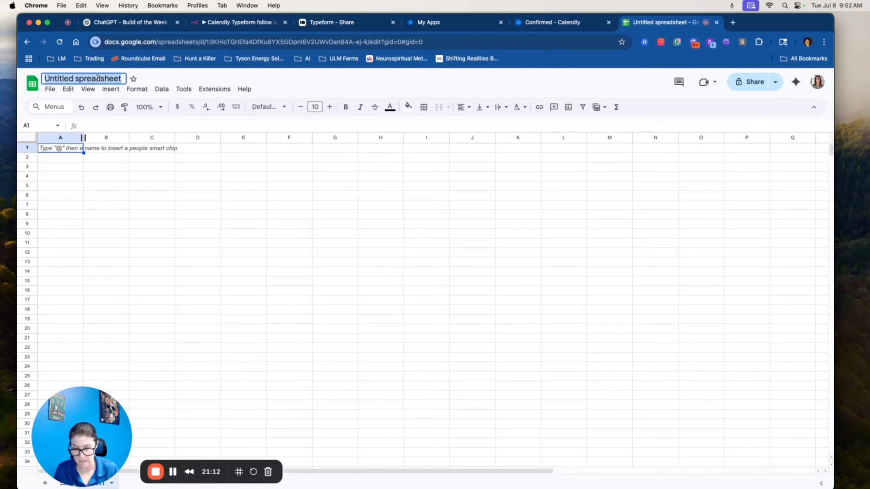
type("client calls")
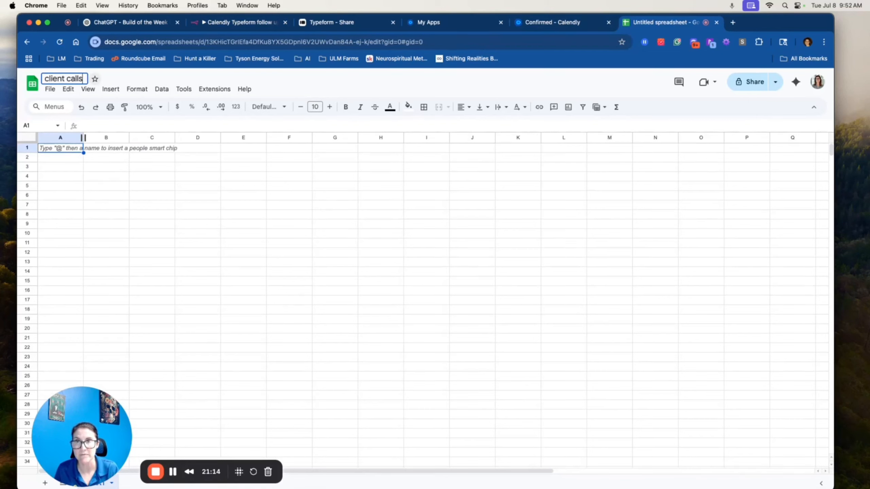
key("Return")
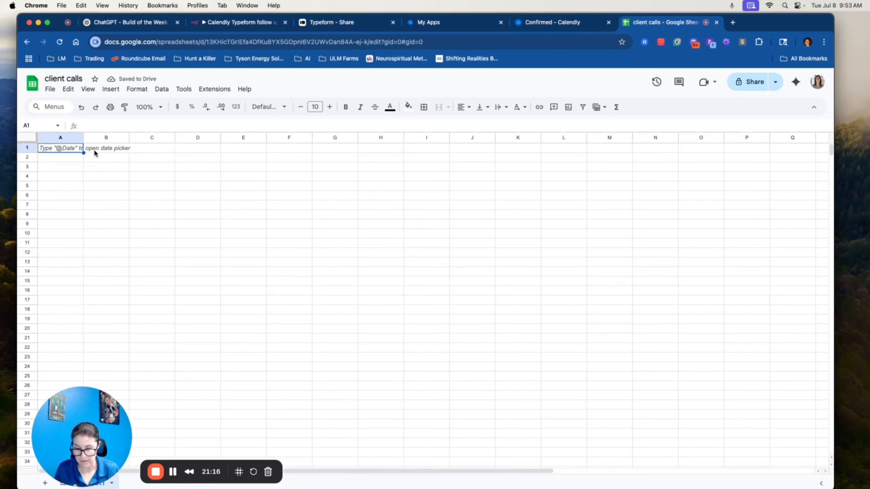
Enter the headers Name, Email, Date of call and Intake Form Completed across row 1
type("Name")
key("Caps_Lock")
key("Tab")
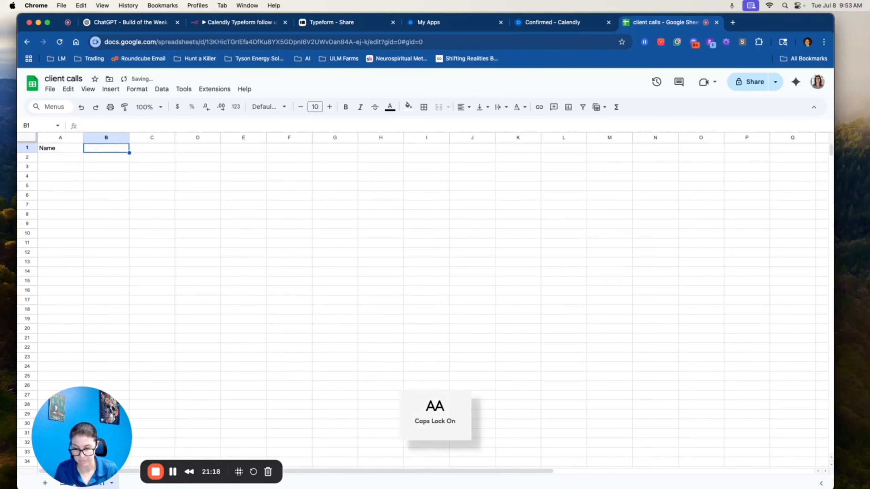
type("Em")
key("Caps_Lock")
type("mail")
key("Tab")
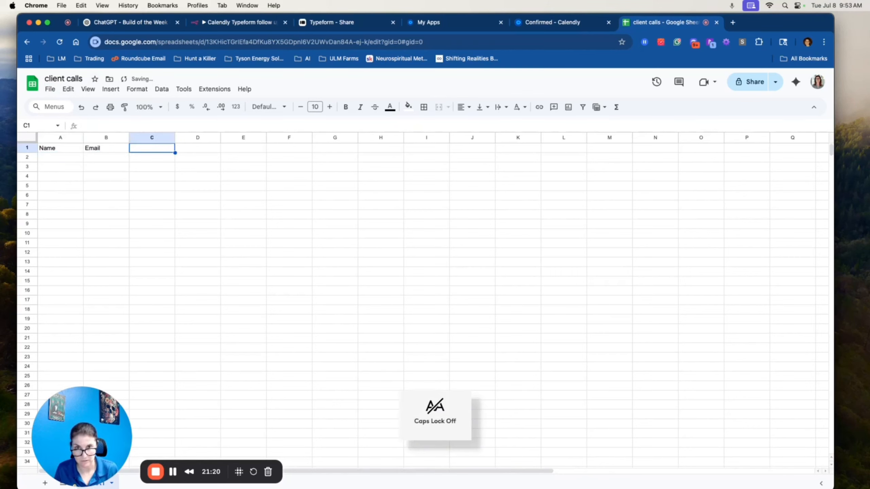
key("Caps_Lock")
type("D")
key("Caps_Lock")
type("ate of call")
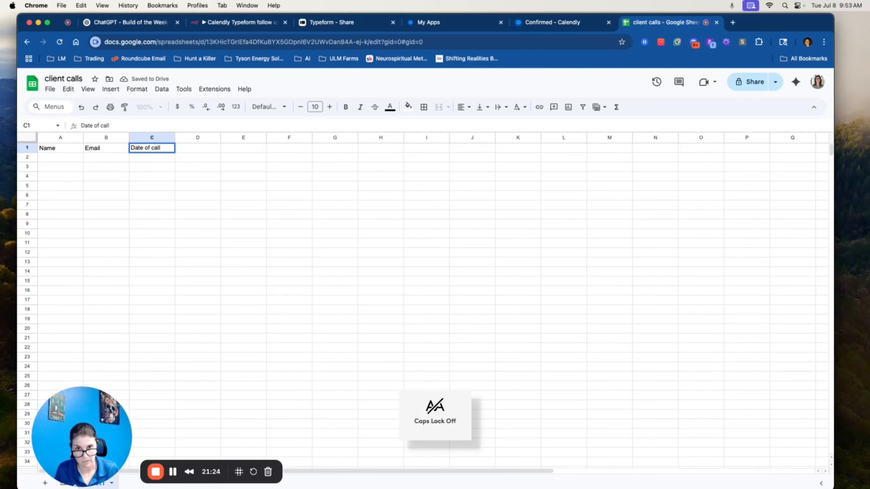
key("Tab")
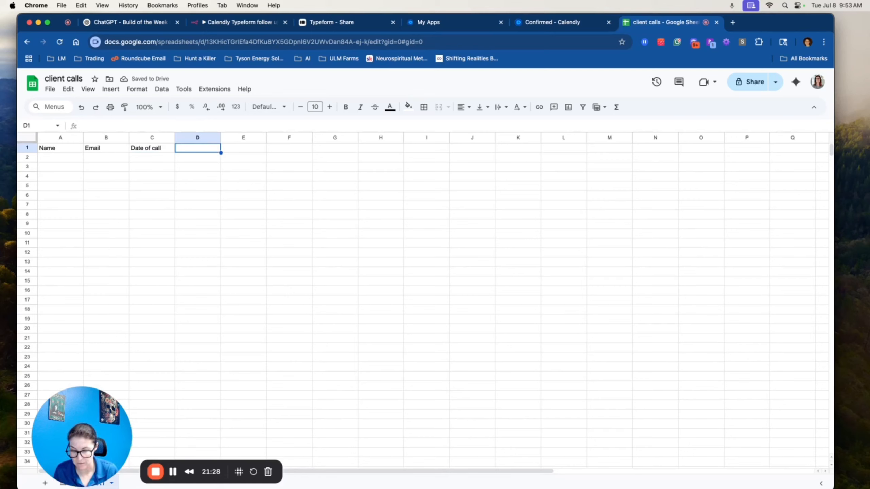
key("Caps_Lock")
type("I")
key("Caps_Lock")
type("ntake F")
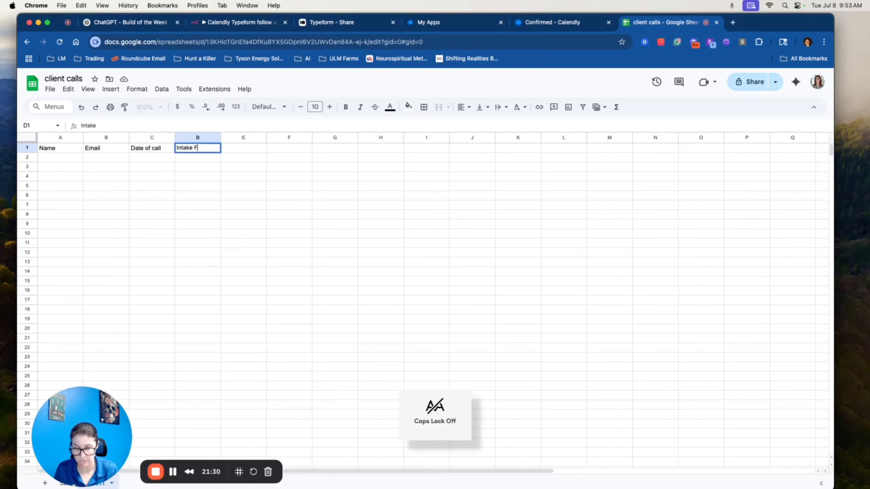
type("orm Comple")
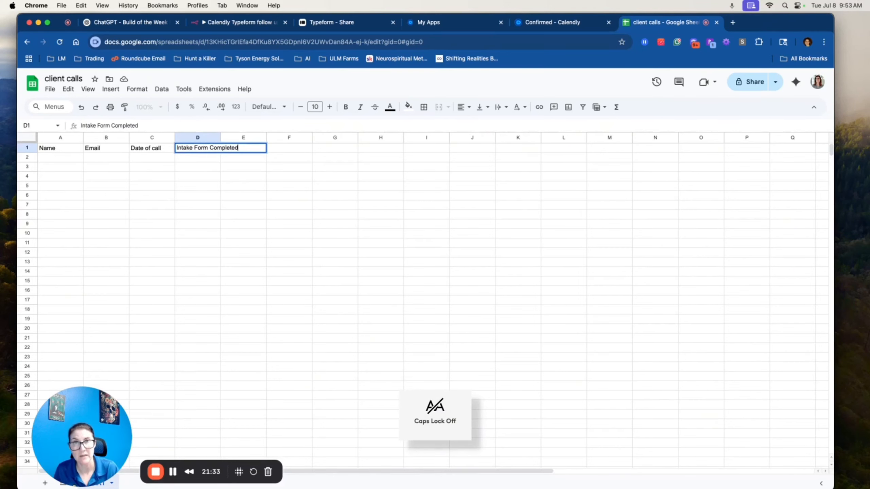
type("ted")
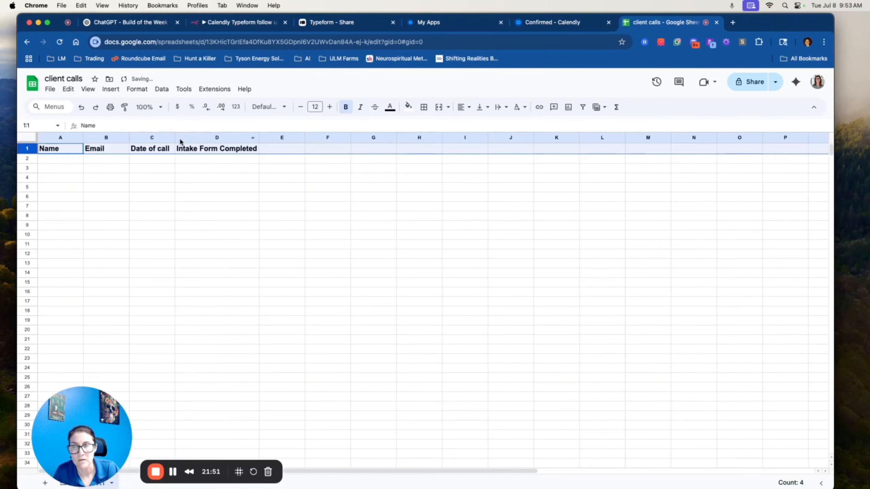
left_click(161, 160)
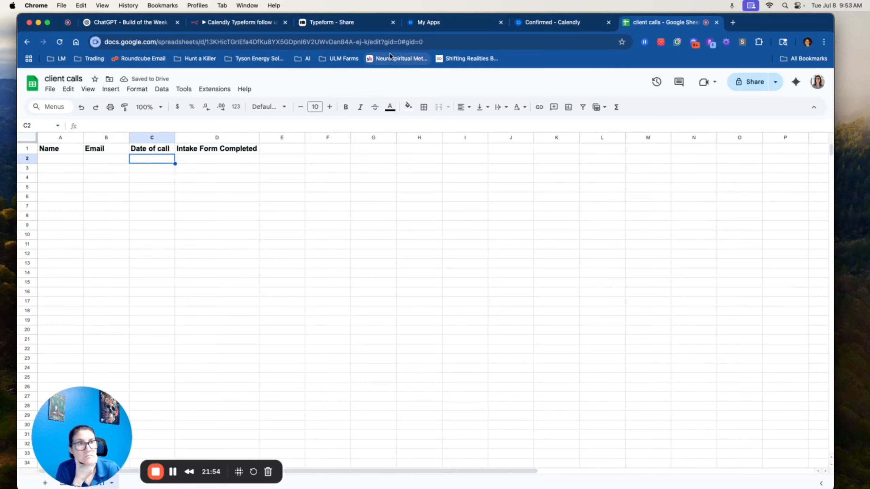
Share the sheet so anyone with the link has Editor access
left_click(742, 82)
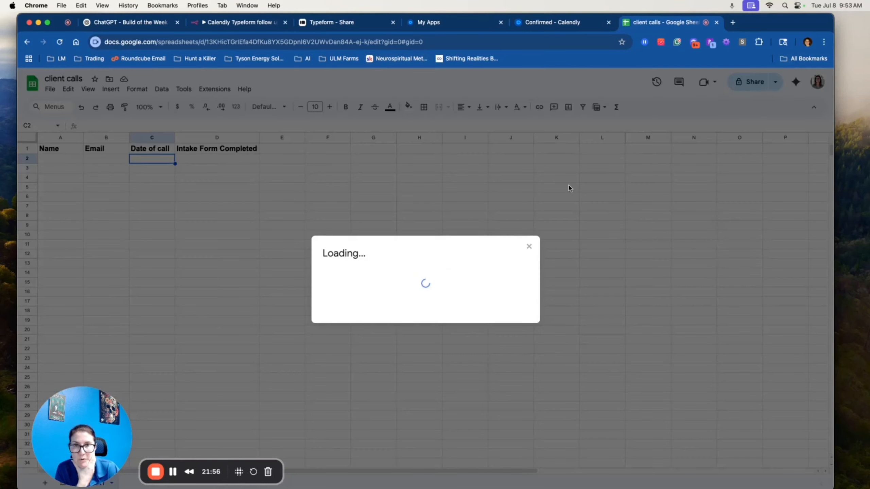
left_click(376, 317)
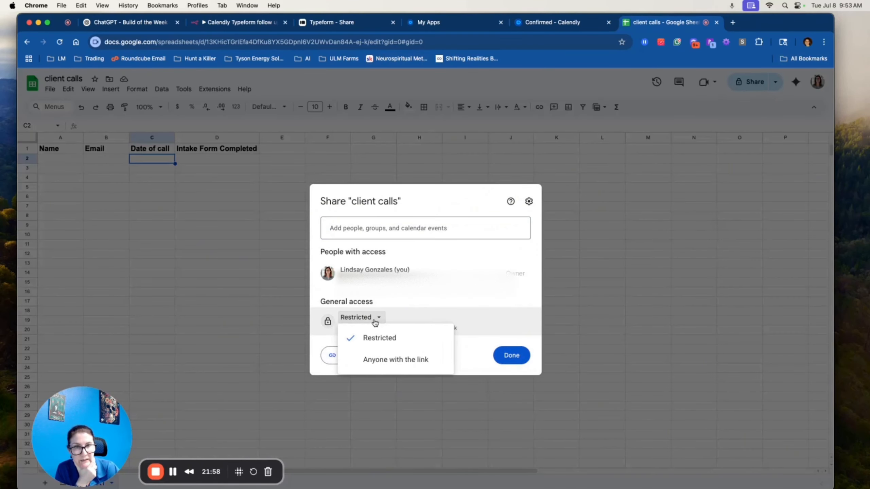
left_click(398, 360)
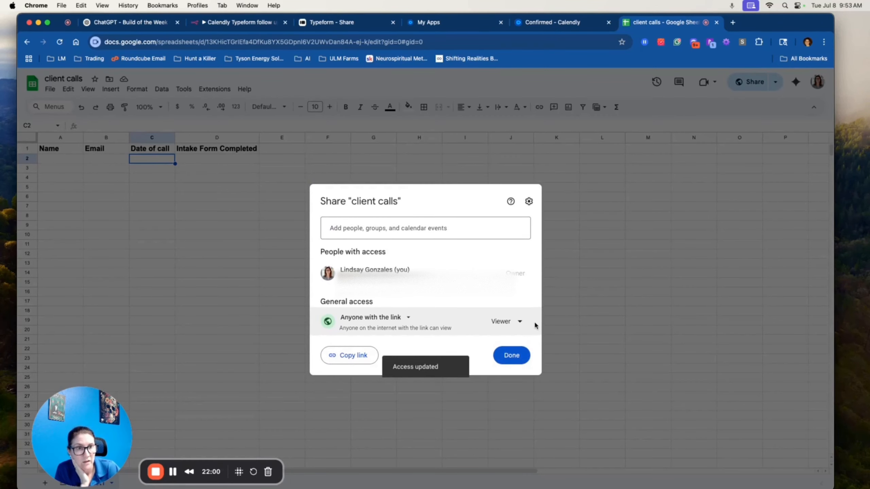
left_click(518, 323)
left_click(485, 398)
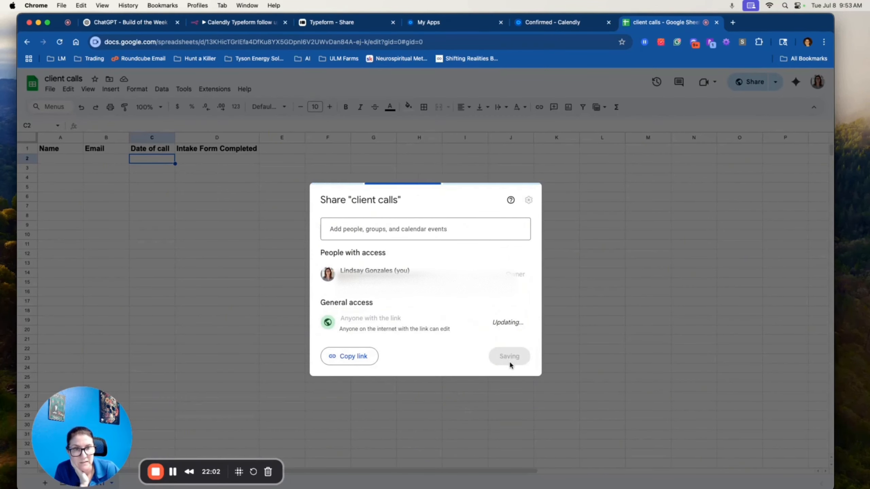
left_click(511, 354)
left_click(68, 160)
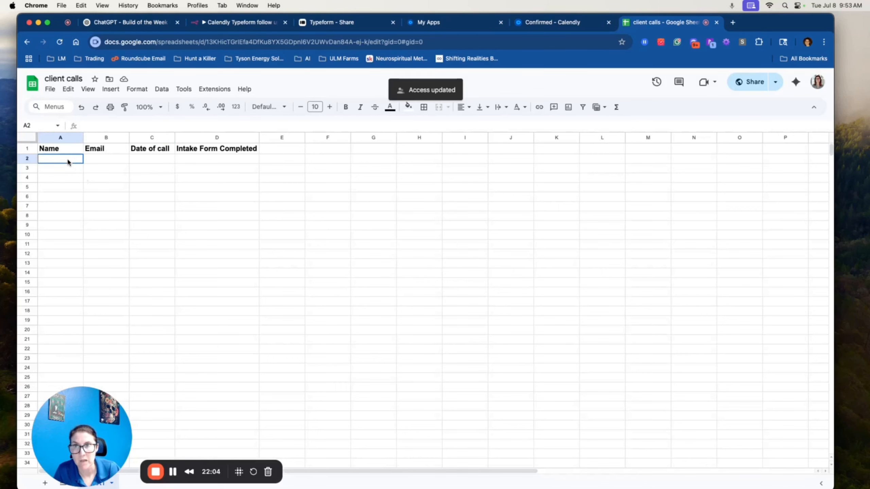
left_click(241, 23)
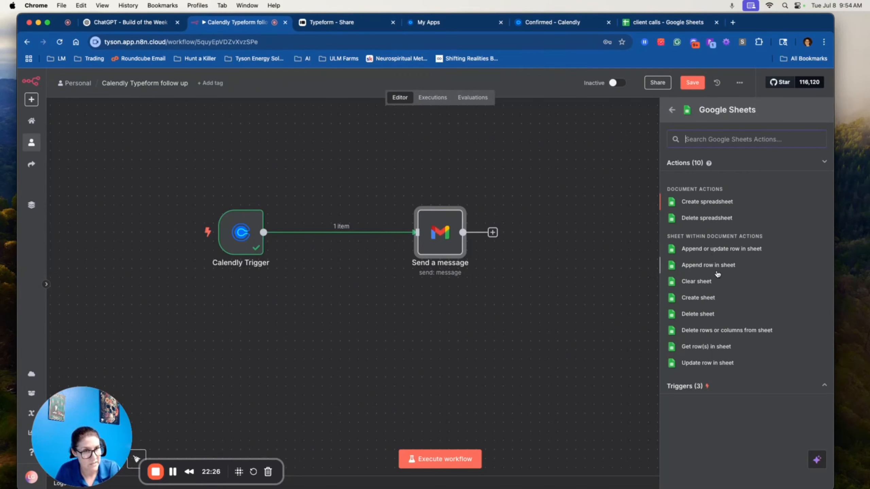
Choose the Append row in sheet action and sign in with a new Google Sheets credential
left_click(703, 266)
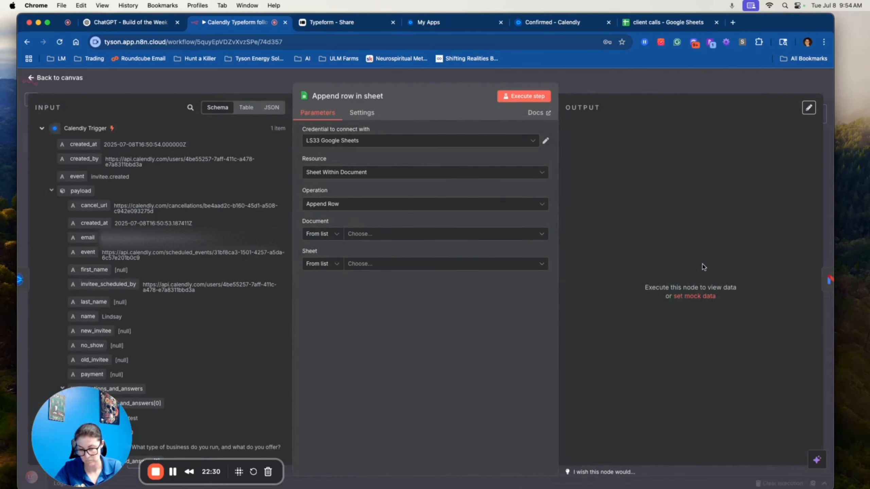
left_click(374, 142)
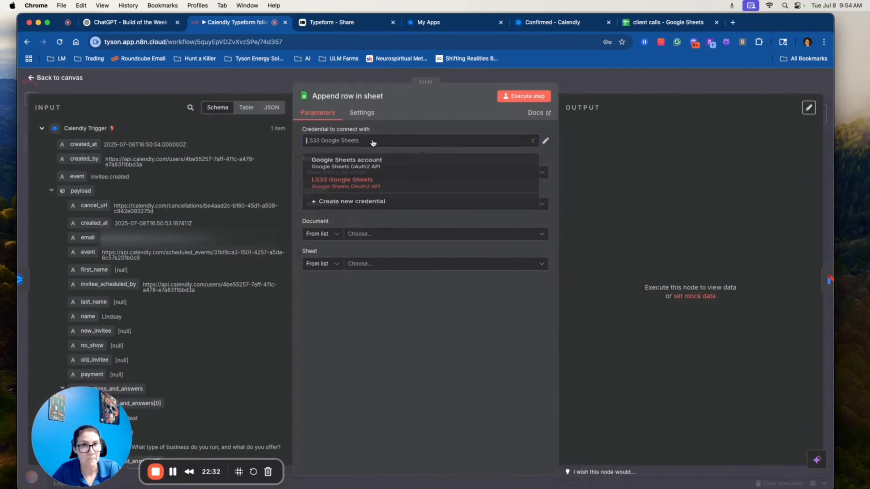
left_click(349, 210)
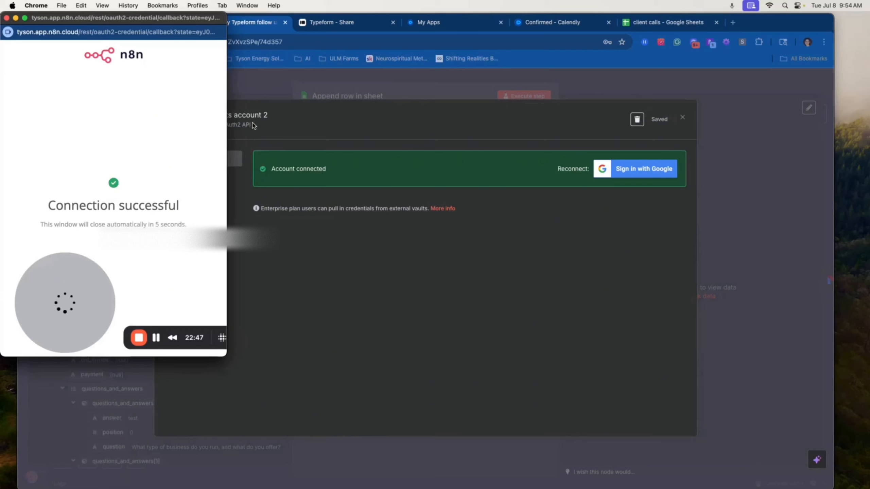
left_click(7, 17)
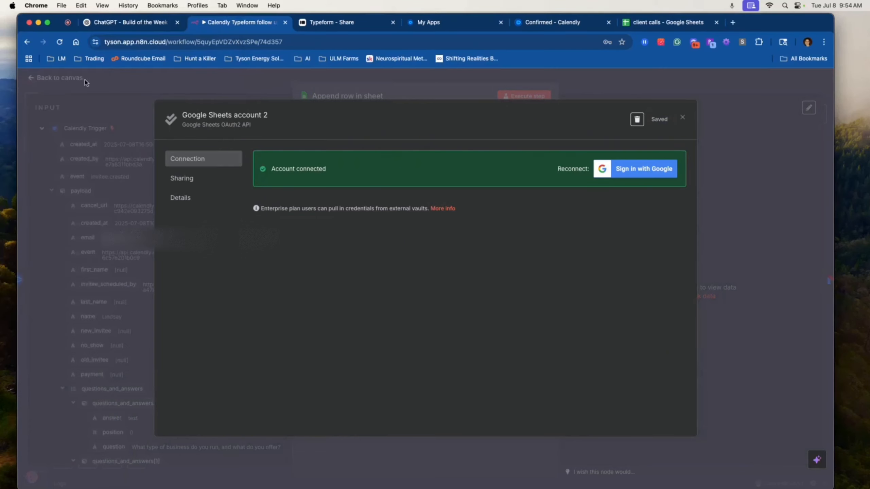
Rename the Google Sheets credential to 'AAIC Google Sheets' and save it
left_click(254, 116)
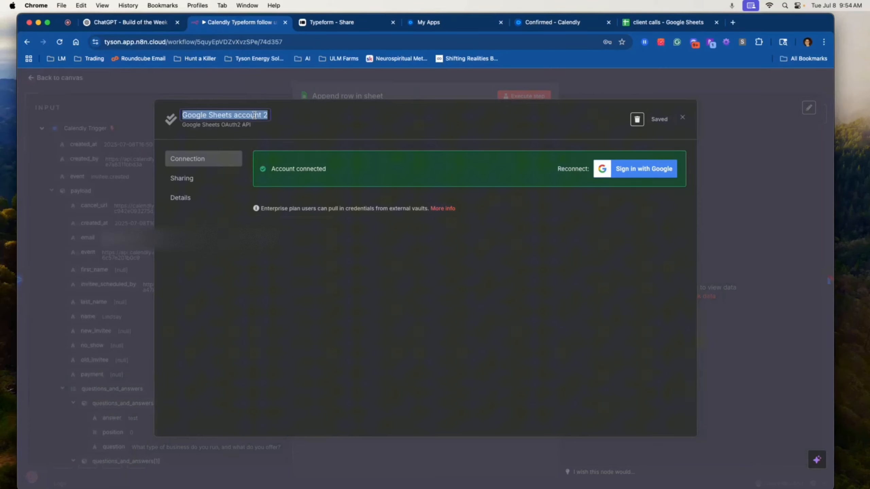
key("Caps_Lock")
type("AAIC")
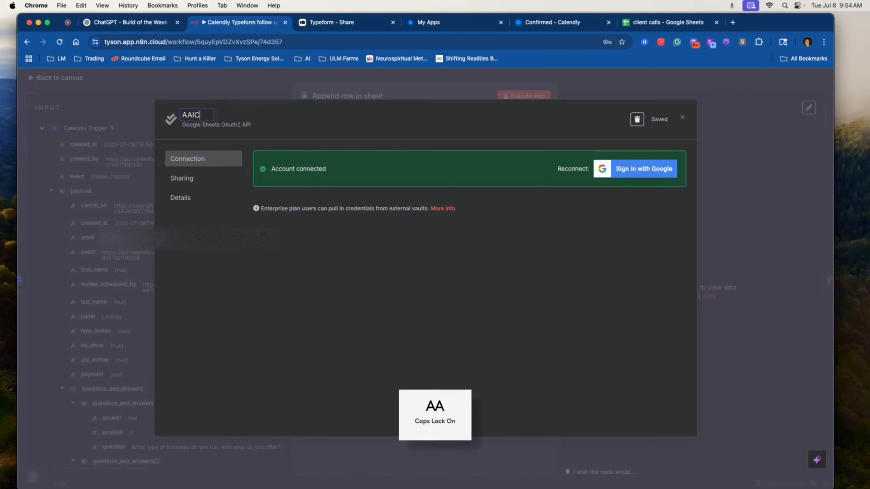
type(" G")
key("Caps_Lock")
type("oogle")
key("Caps_Lock")
type("S")
key("Caps_Lock")
type("heets")
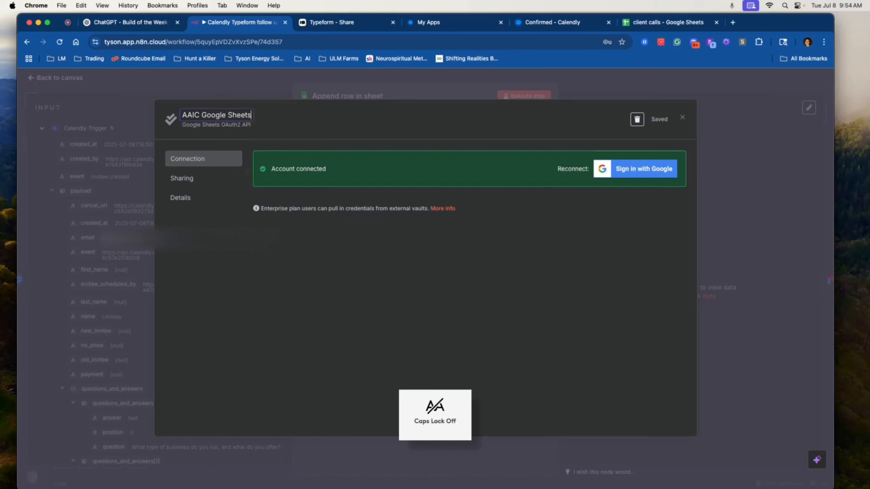
left_click(400, 134)
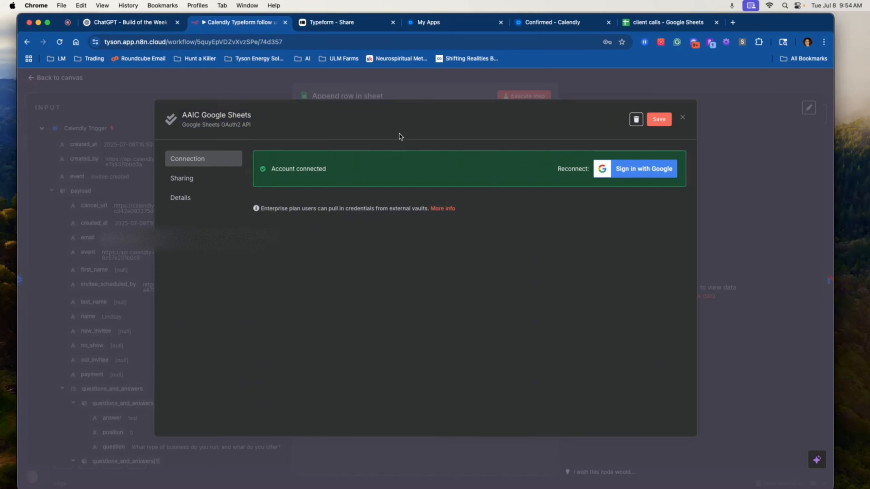
left_click(661, 119)
Point the step at Sheet1 of 'client calls', keeping Sheet Within Document as the resource
left_click(682, 118)
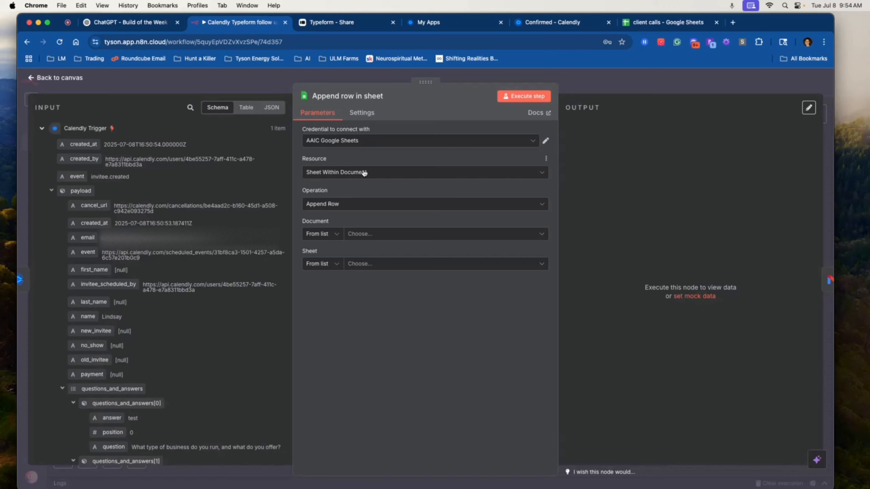
left_click(345, 174)
left_click(367, 162)
left_click(360, 234)
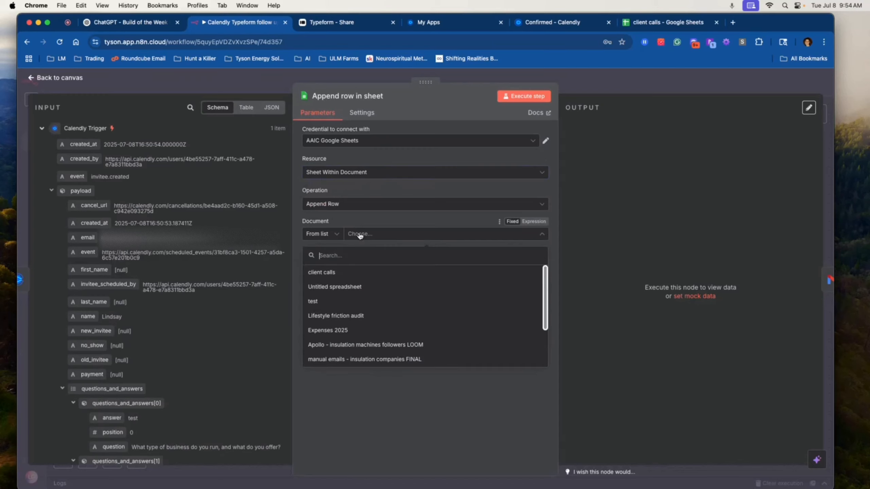
left_click(333, 273)
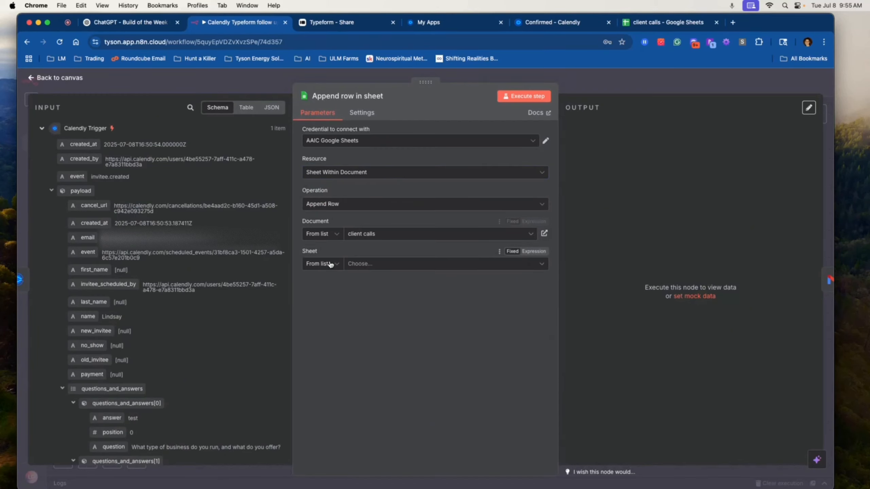
left_click(354, 266)
left_click(352, 283)
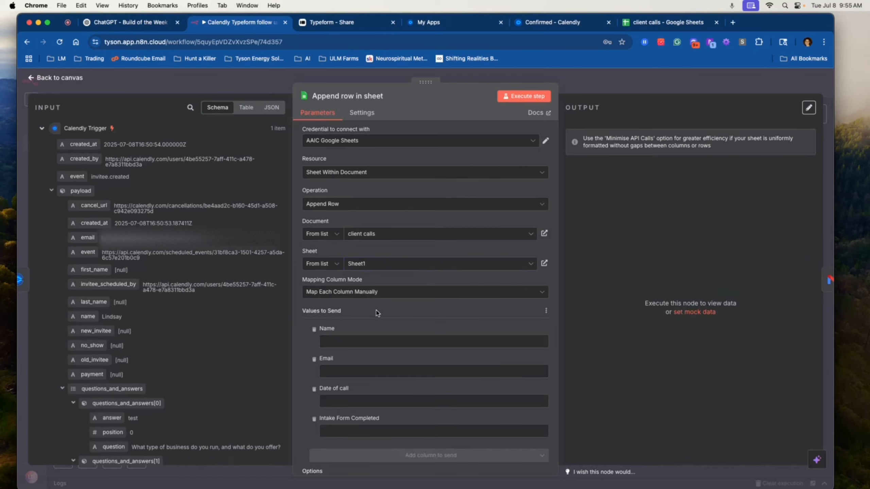
scroll(377, 313, "down", 3)
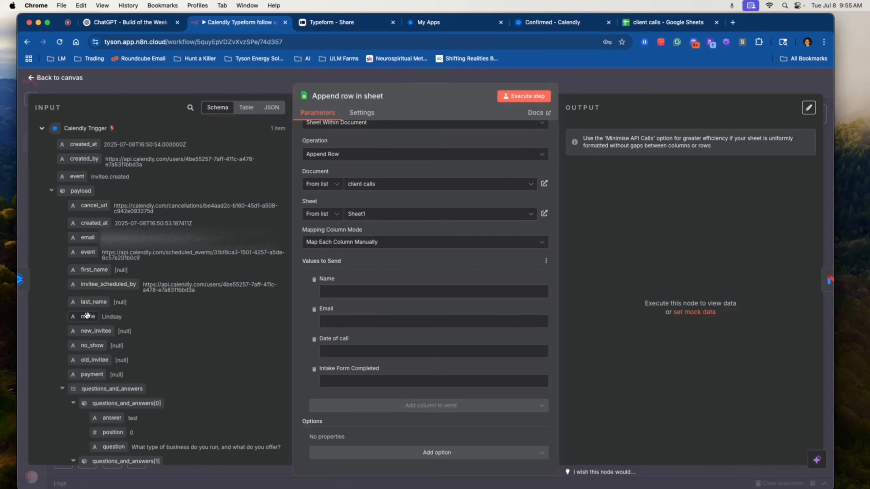
Map payload.name, payload.email and scheduled_event.start_time into the Name, Email and Date of call columns
left_click_drag(87, 316, 329, 291)
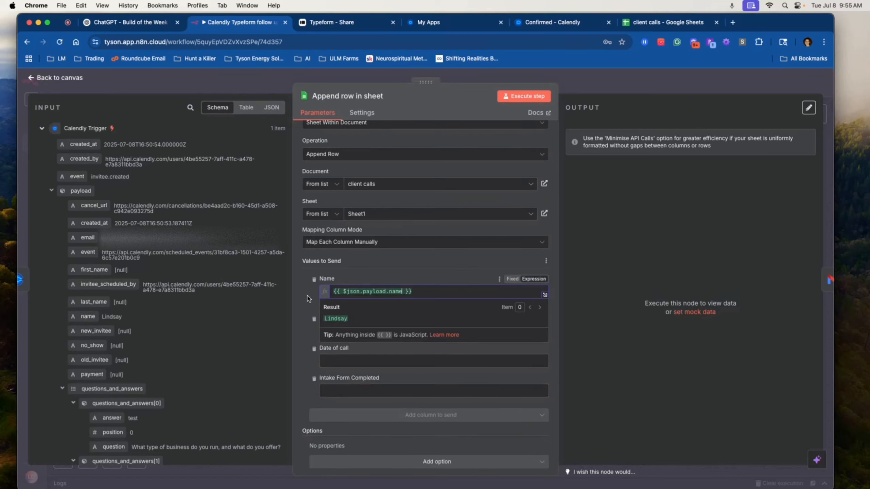
left_click(308, 310)
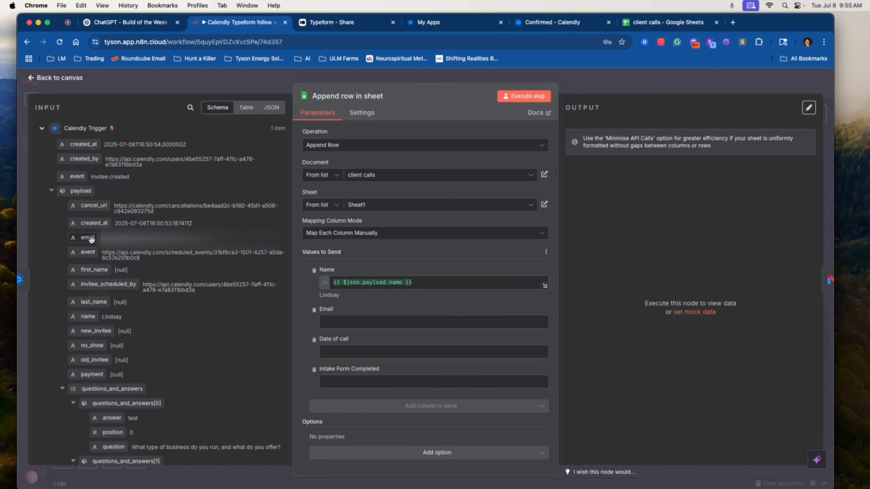
left_click_drag(91, 238, 341, 323)
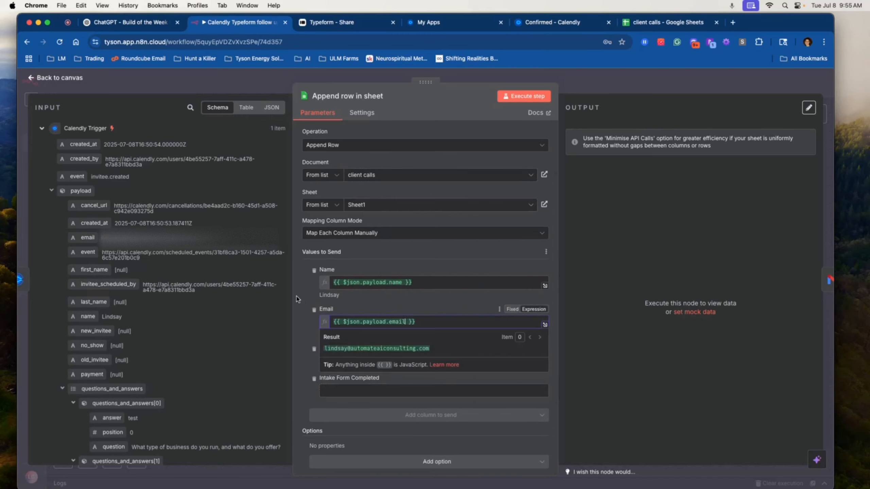
left_click(297, 299)
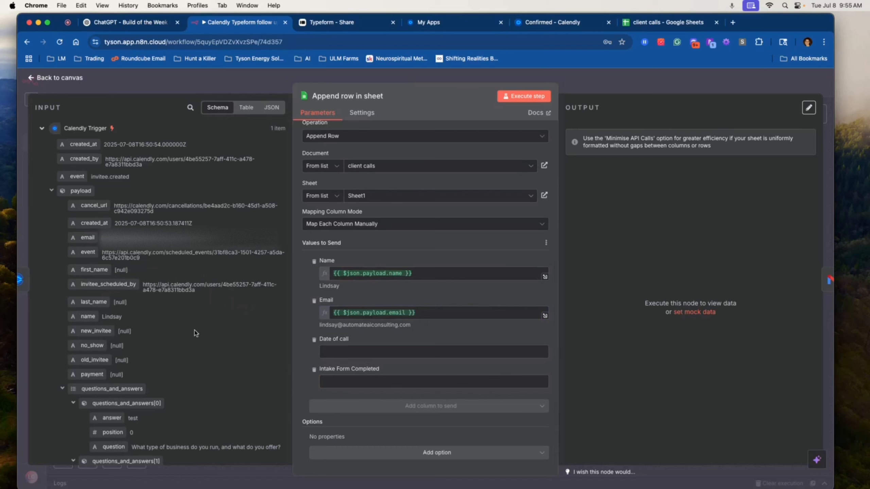
scroll(158, 293, "down", 10)
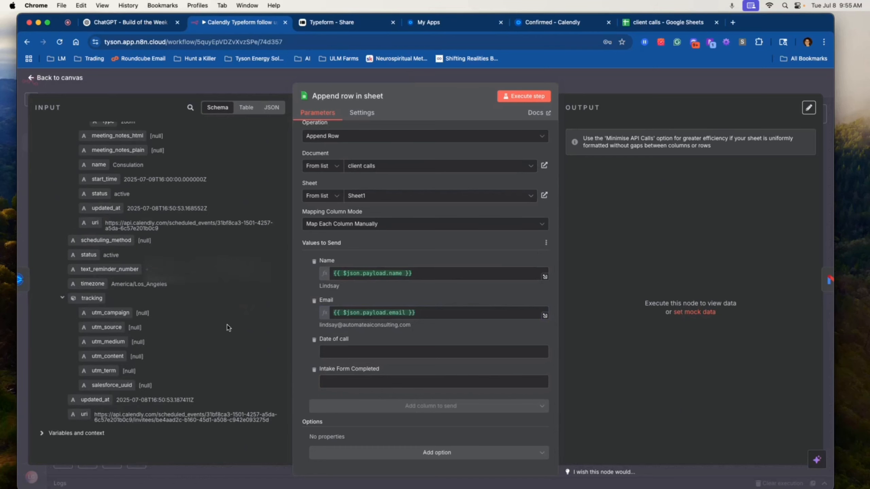
left_click_drag(96, 180, 347, 353)
left_click(308, 325)
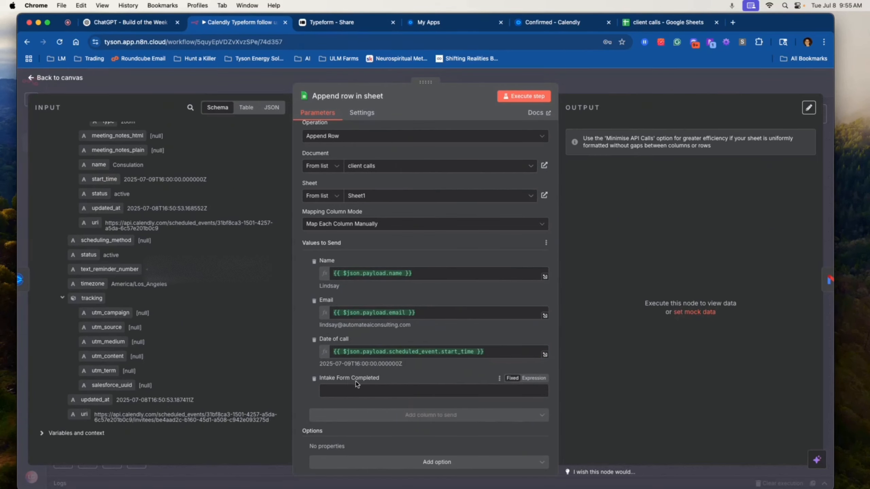
scroll(360, 386, "up", 3)
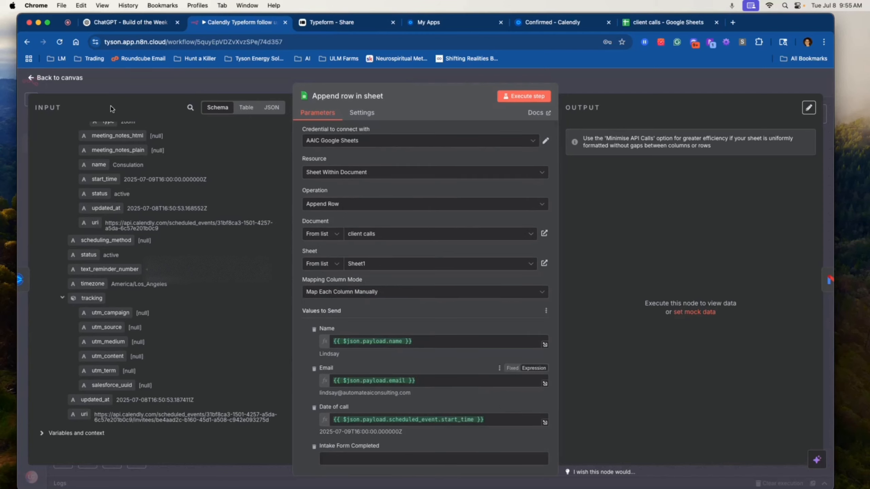
left_click(64, 78)
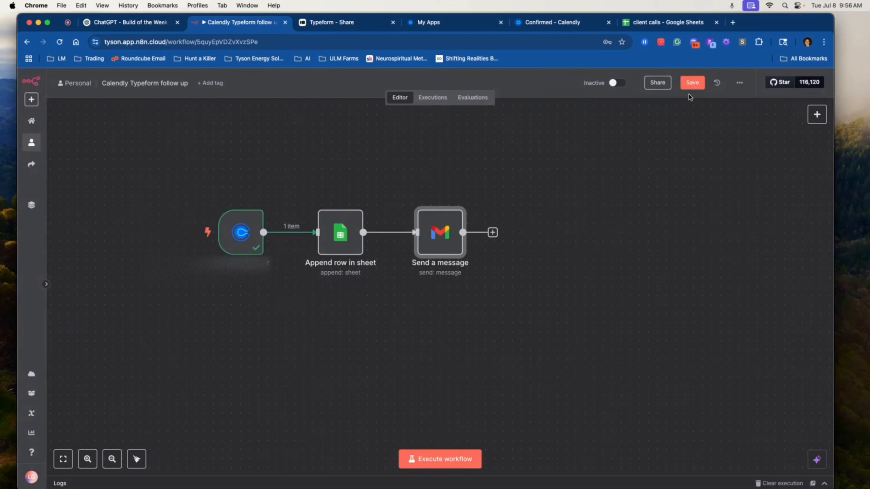
Save the workflow and switch back to the ChatGPT use-case chat
left_click(693, 84)
left_click(117, 24)
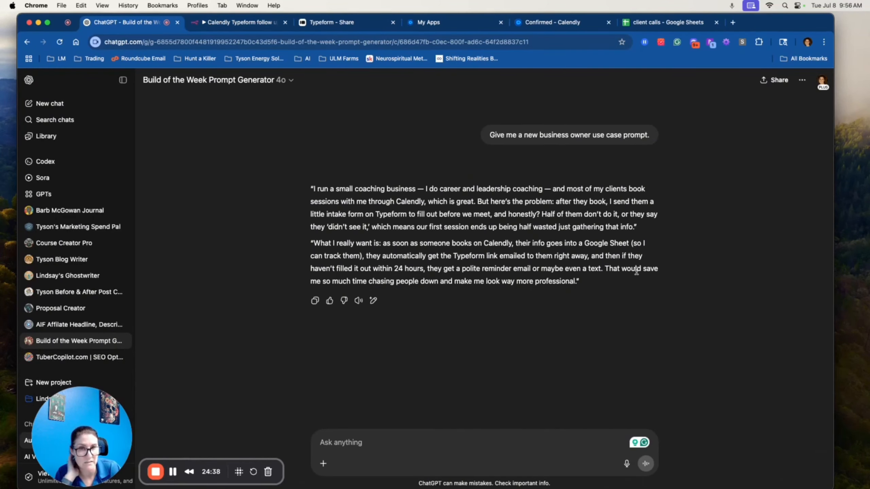
Copy the Typeform intake form's share link, then return to the n8n workflow
left_click(338, 24)
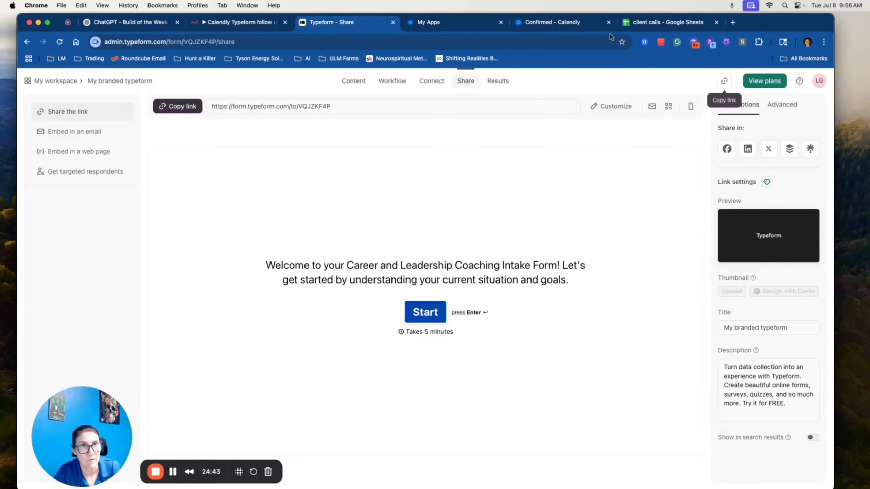
left_click(725, 82)
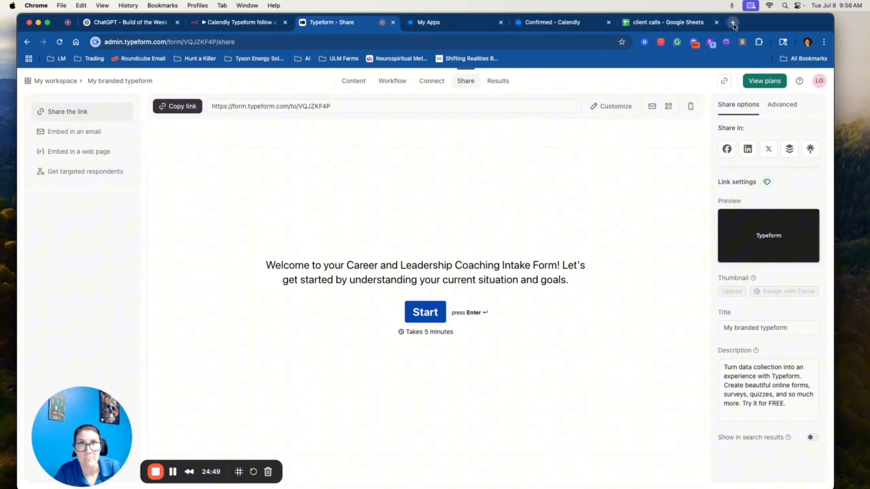
left_click(237, 25)
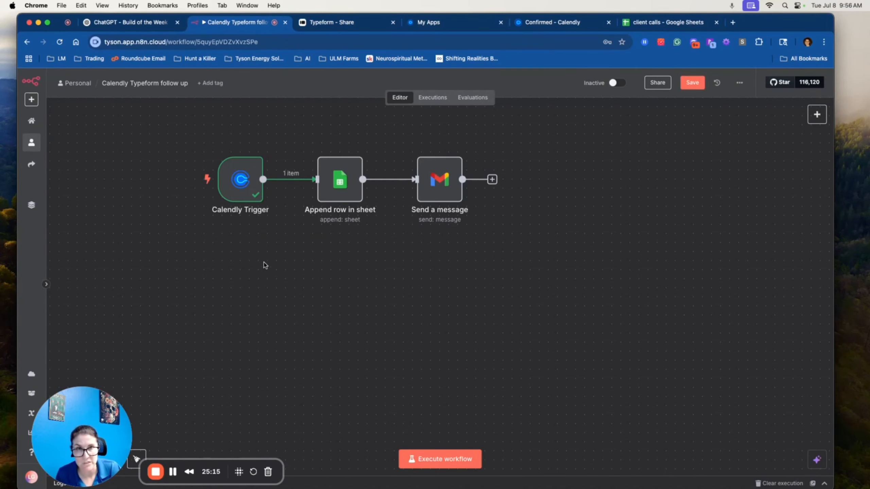
Add a Typeform Trigger as another trigger and begin creating a new Typeform credential
right_click(236, 308)
left_click(209, 327)
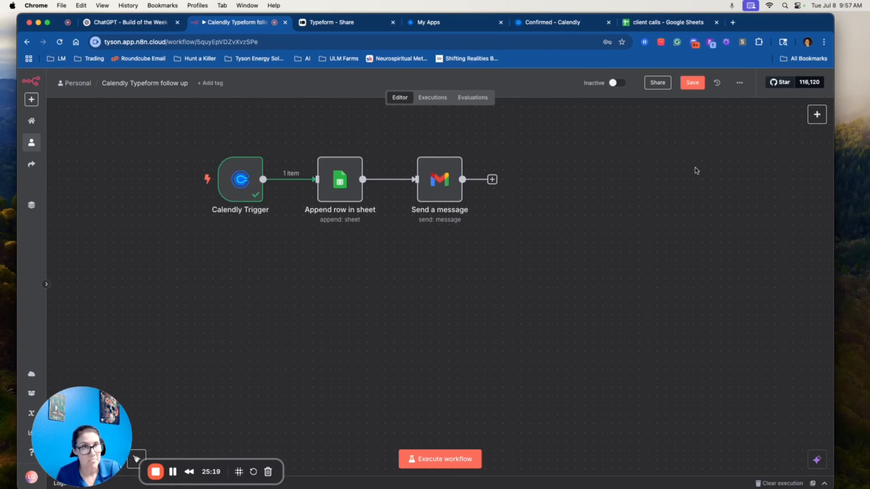
left_click(815, 115)
left_click(715, 383)
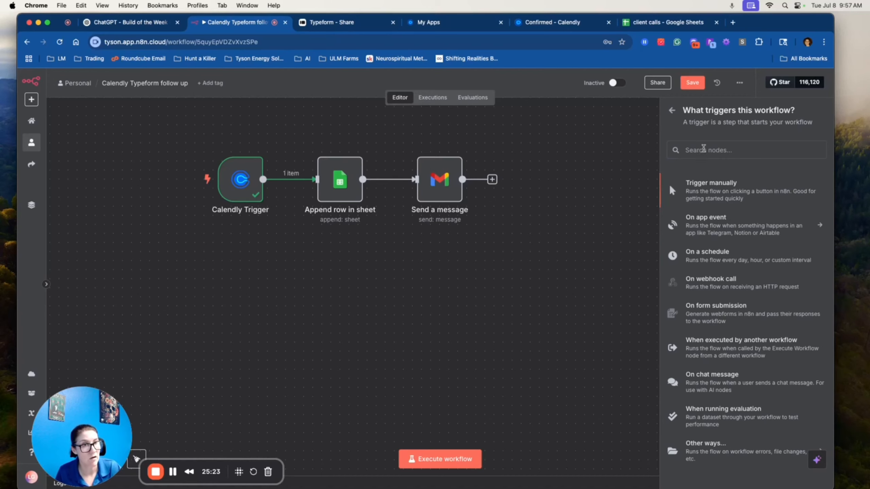
type("typew")
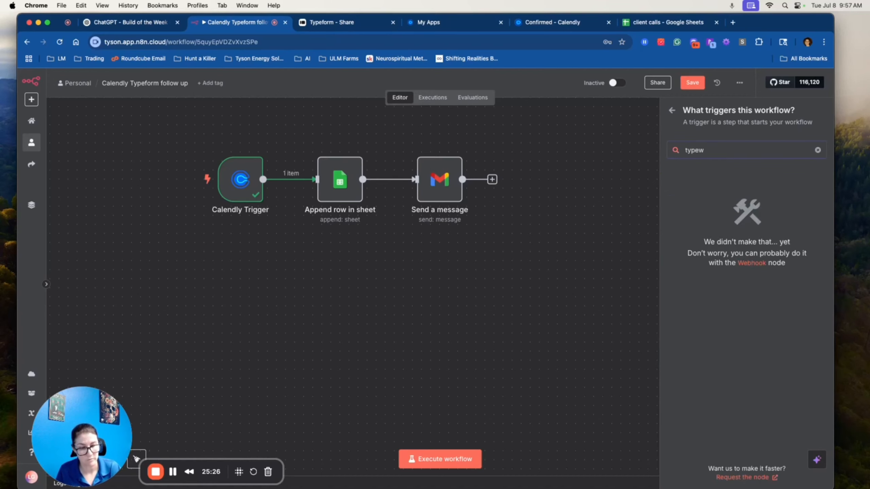
key("BackSpace")
left_click(727, 187)
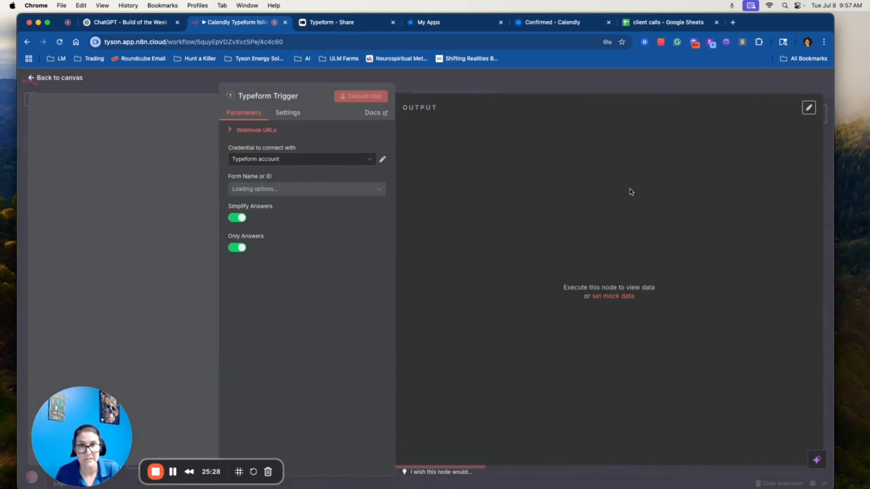
left_click(292, 160)
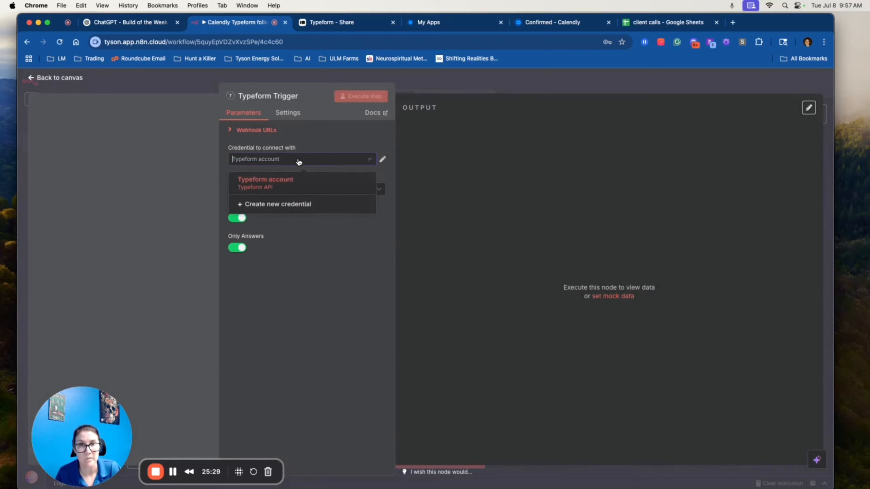
left_click(284, 206)
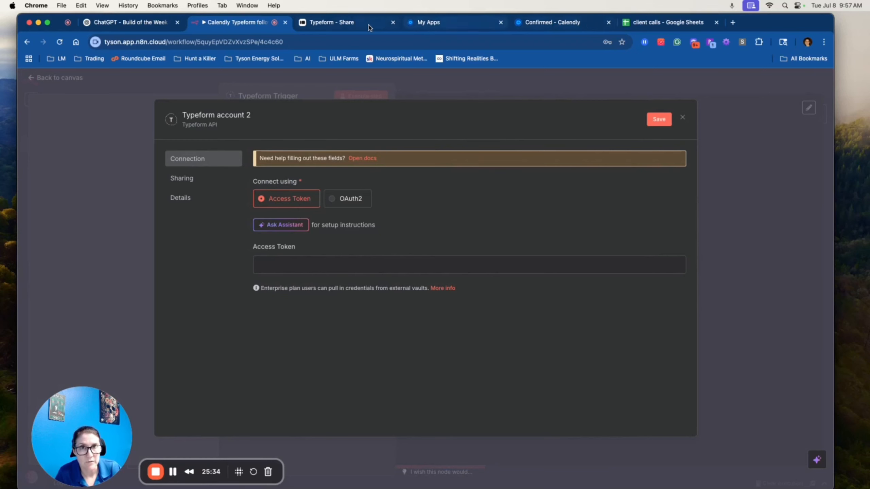
Set Typeform's Google Sheets integration to use an existing spreadsheet, then go to 'client calls'
left_click(355, 24)
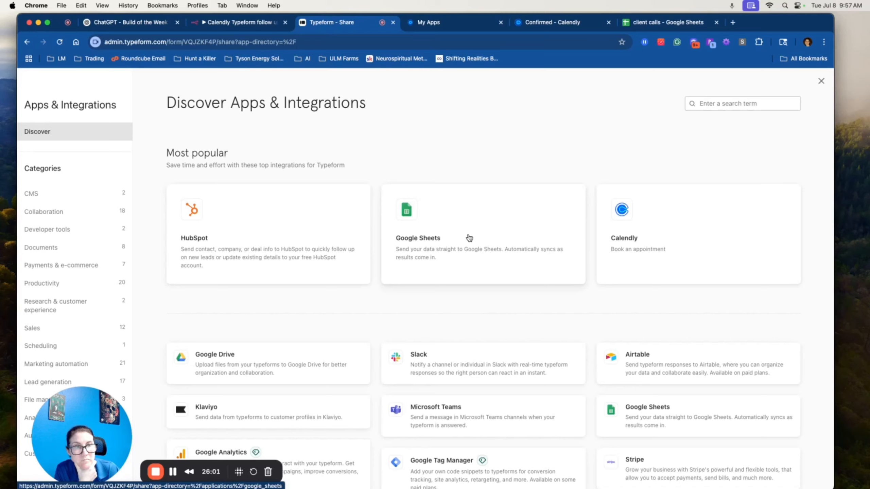
left_click(469, 238)
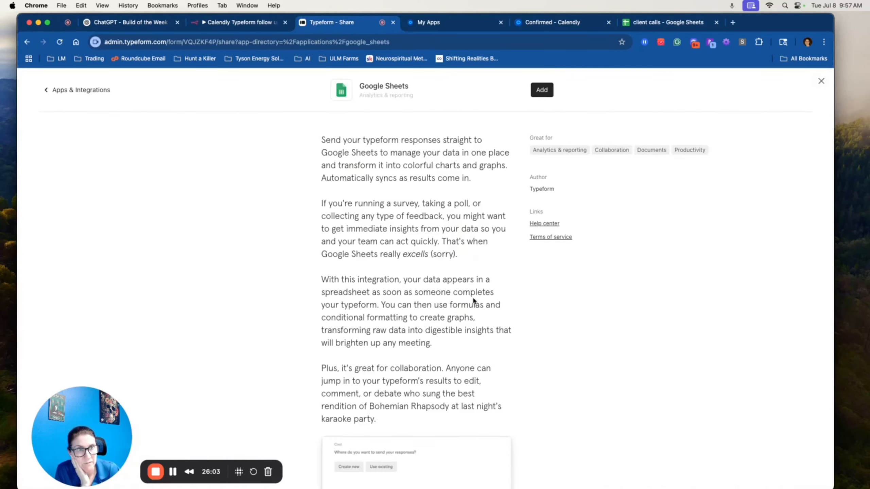
scroll(474, 301, "down", 1)
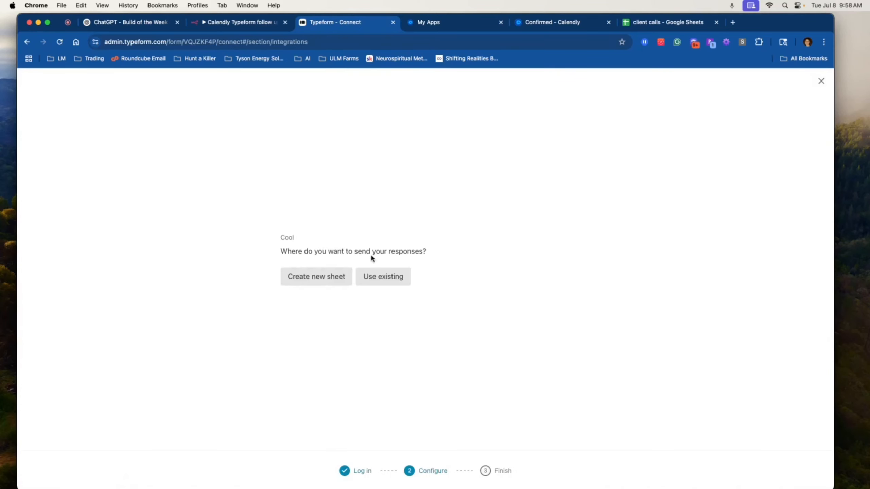
left_click(387, 278)
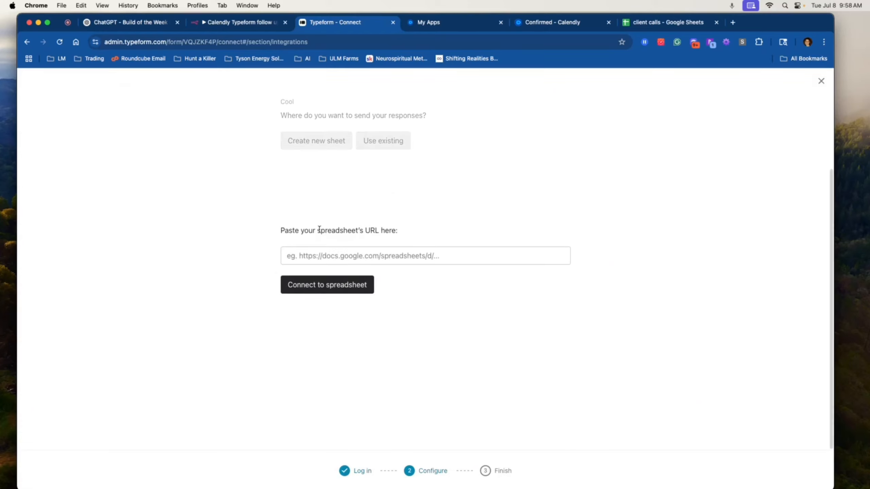
left_click(663, 24)
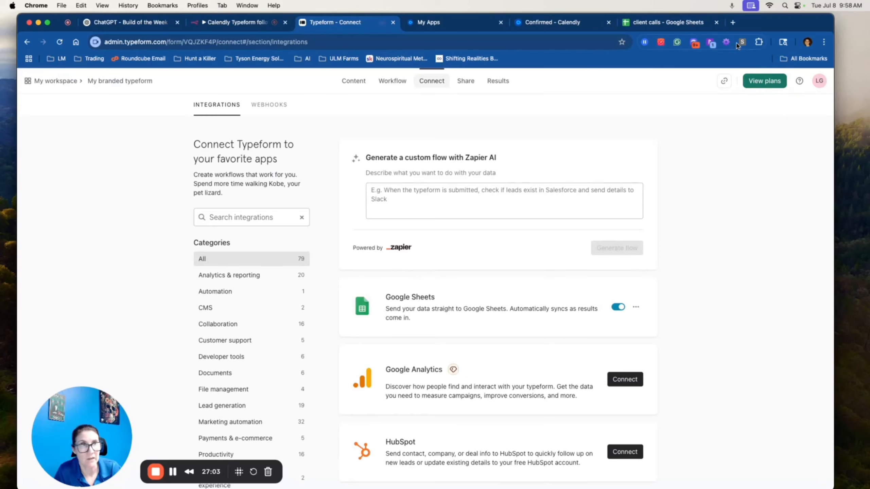
In a new ChatGPT tab, ask 'where can I find my typeform access token?'
left_click(732, 22)
type("chatgpt.com")
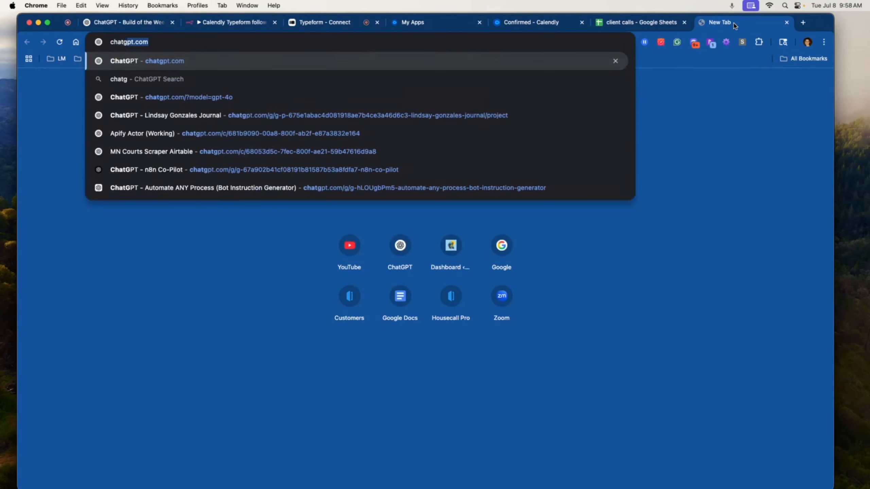
key("Return")
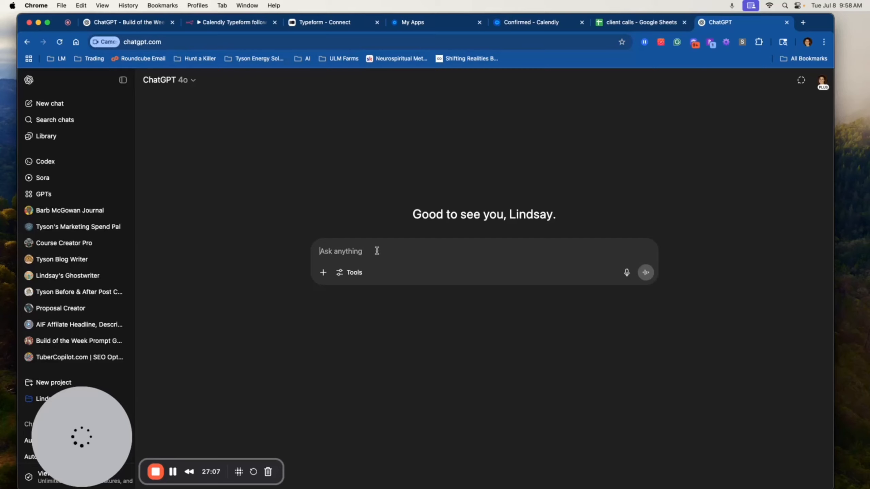
type("where can ")
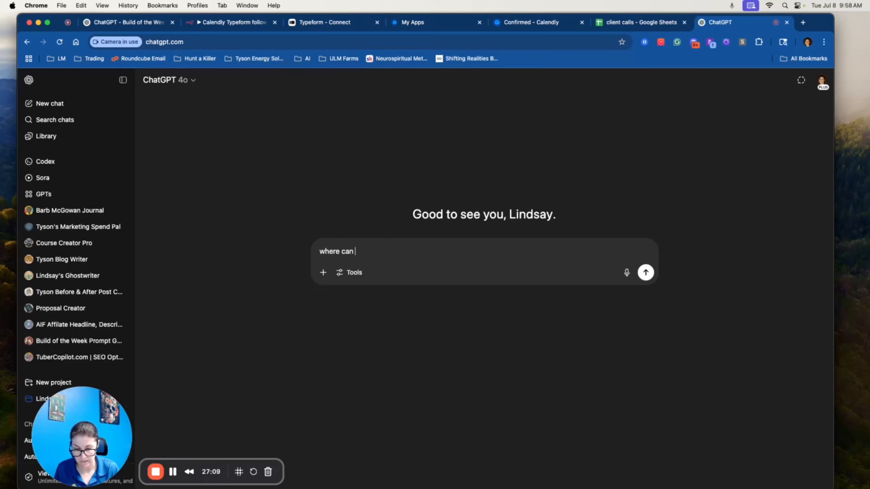
type("I find my typefor")
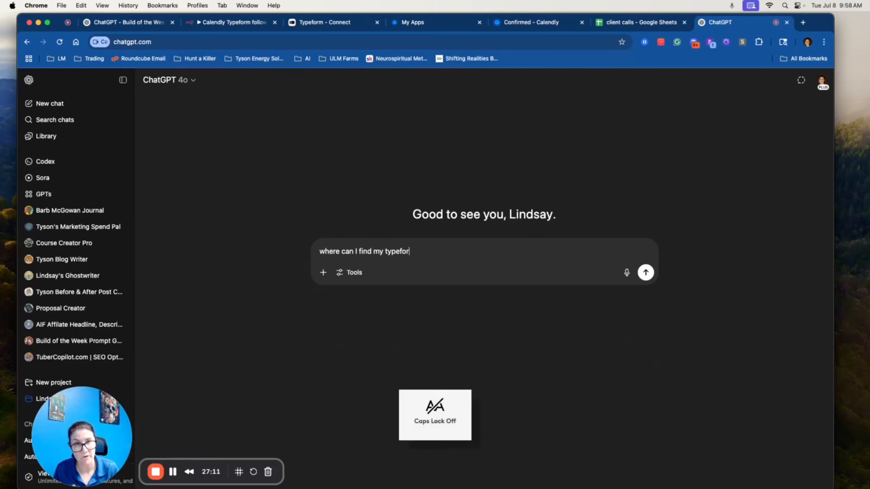
type("m pers")
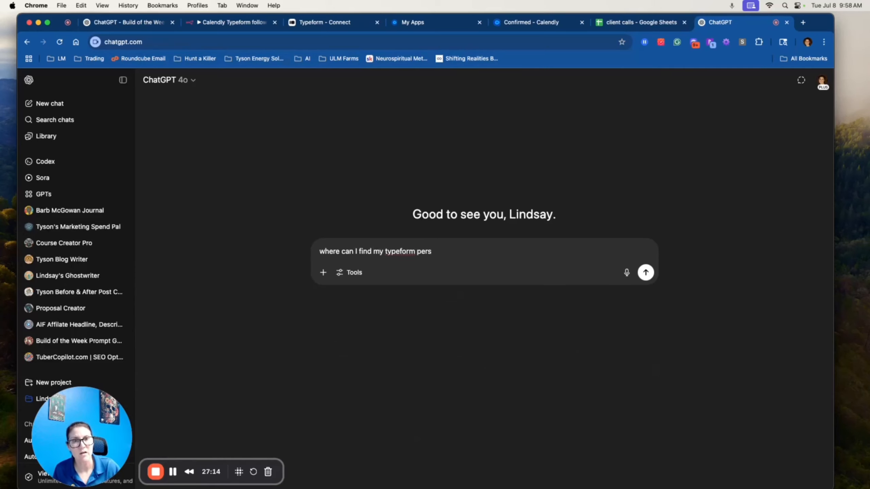
left_click(256, 22)
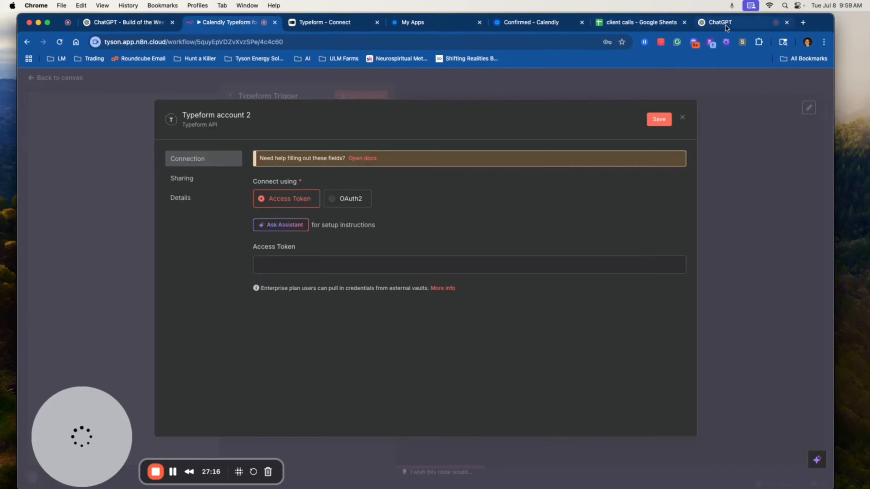
left_click(723, 23)
key("shift+Left")
key("shift+Left")
key("shift+Left")
key("shift+Left")
type("access")
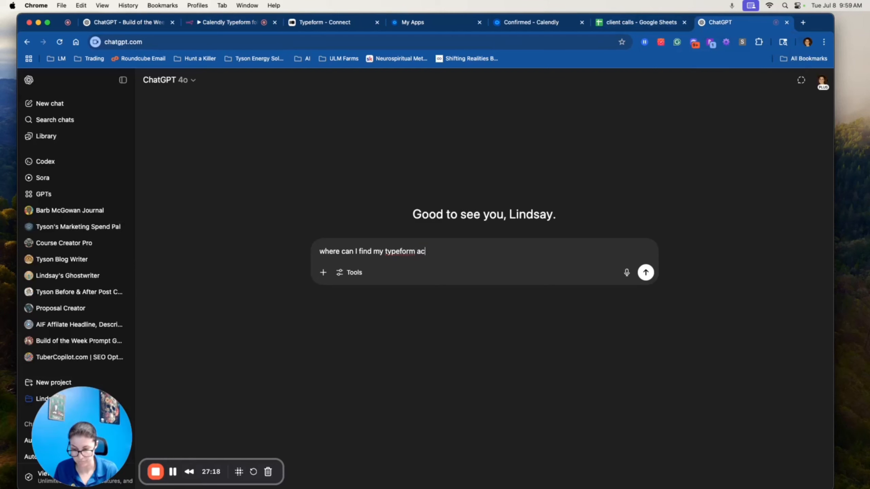
type(" token?")
key("Return")
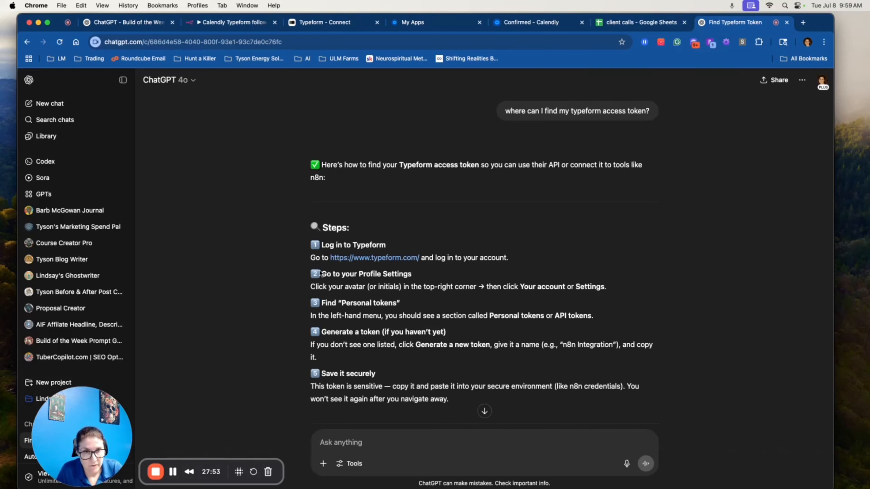
scroll(464, 312, "down", 3)
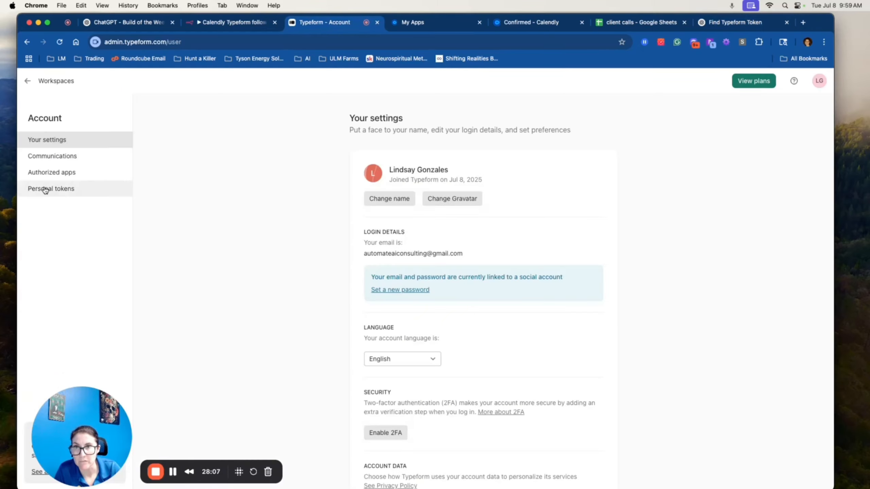
Generate a Typeform personal access token named 'n8n demo' and copy its value
left_click(44, 188)
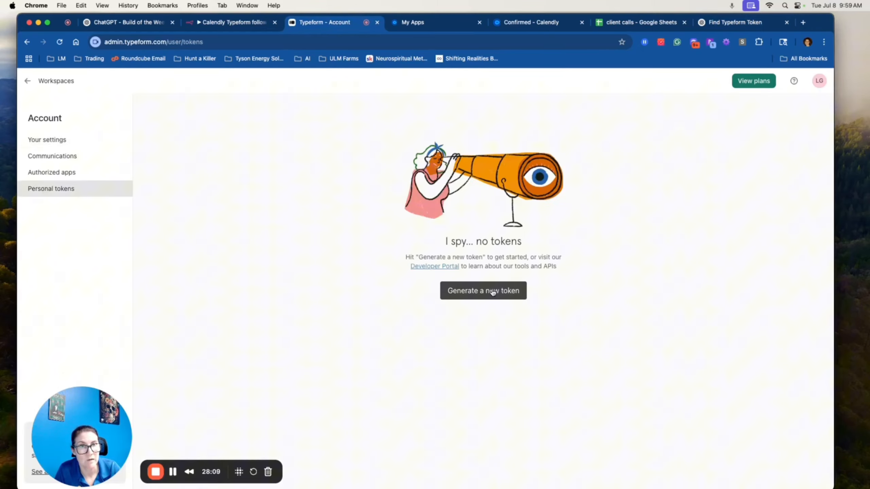
left_click(488, 292)
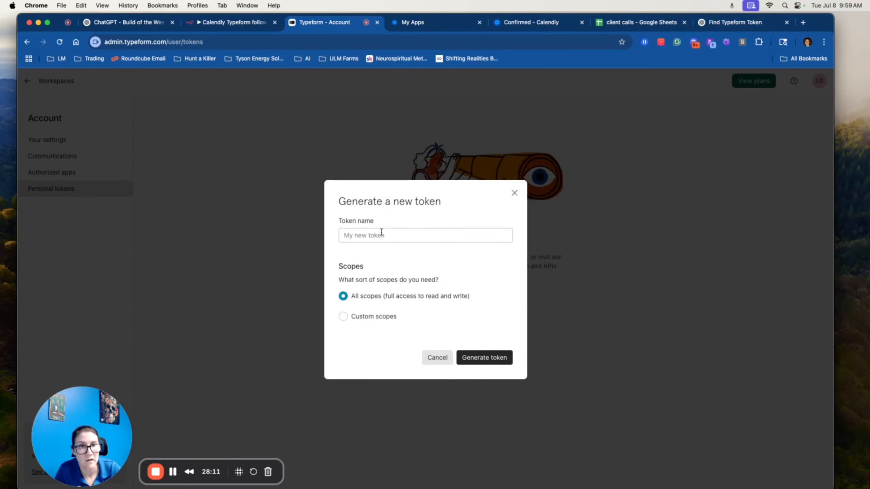
left_click(382, 236)
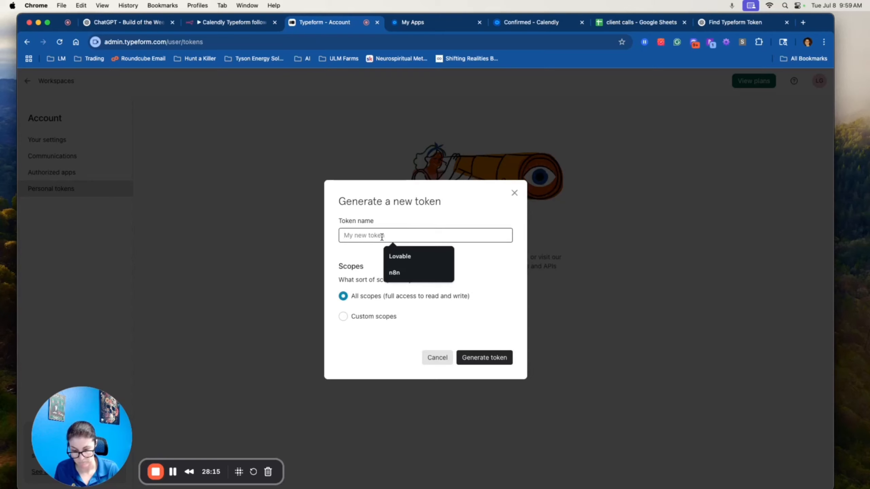
type("n8n demo")
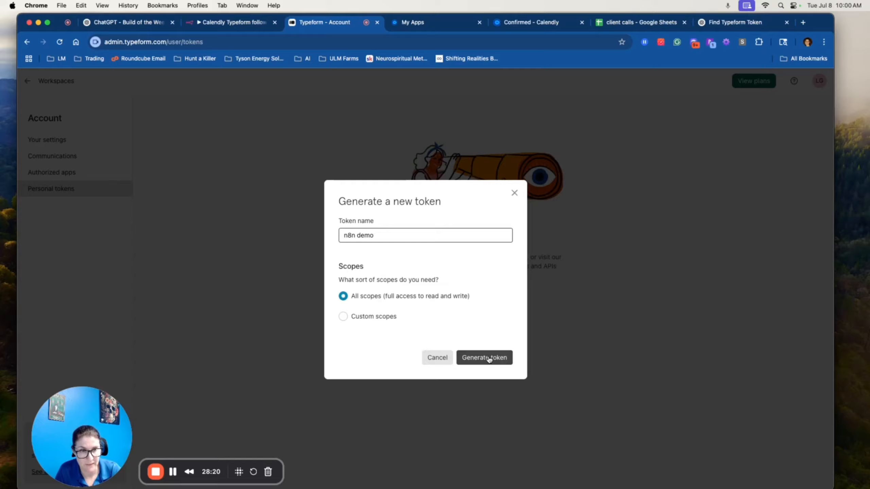
left_click(488, 357)
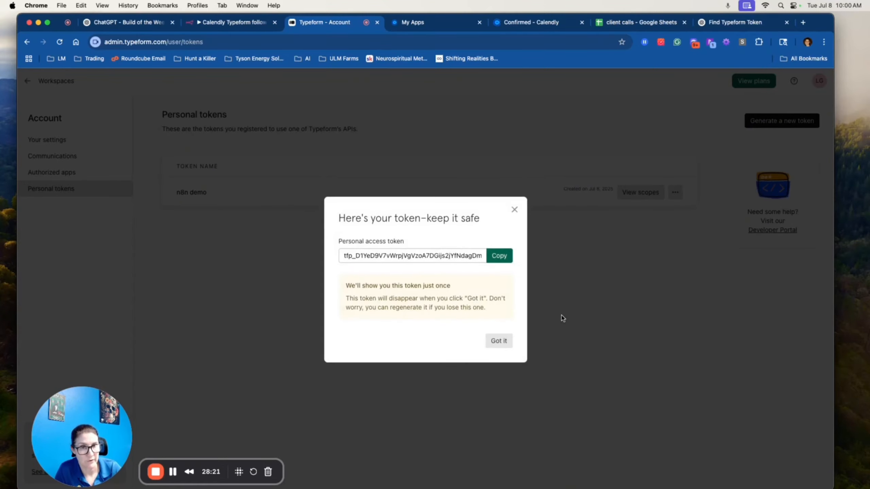
left_click(500, 257)
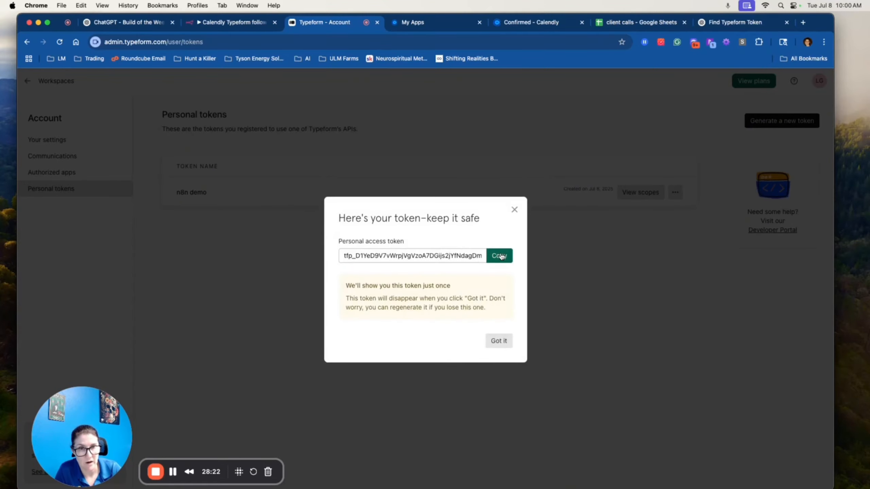
left_click(514, 209)
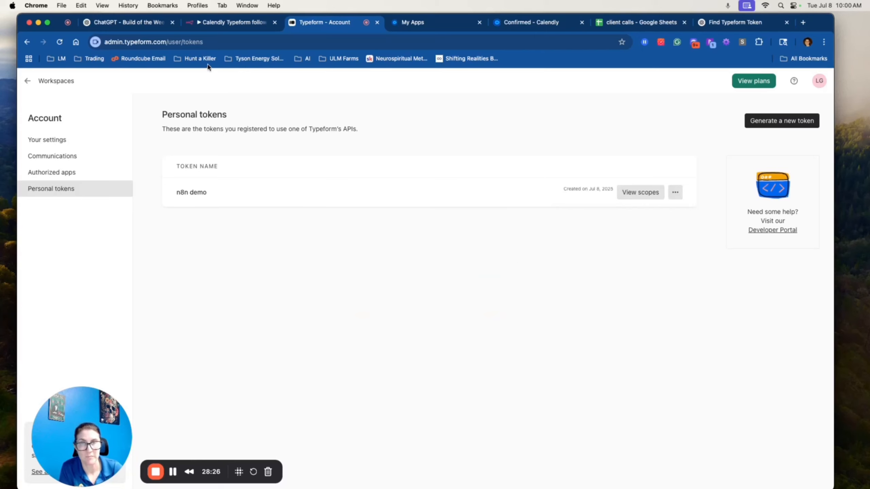
Paste the copied Typeform token into the credential's Access Token field in n8n
left_click(233, 22)
left_click(330, 266)
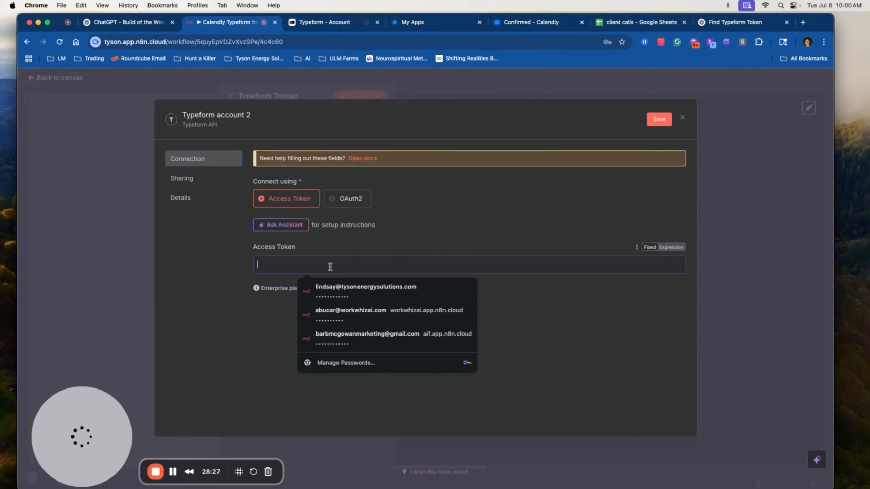
key("super+v")
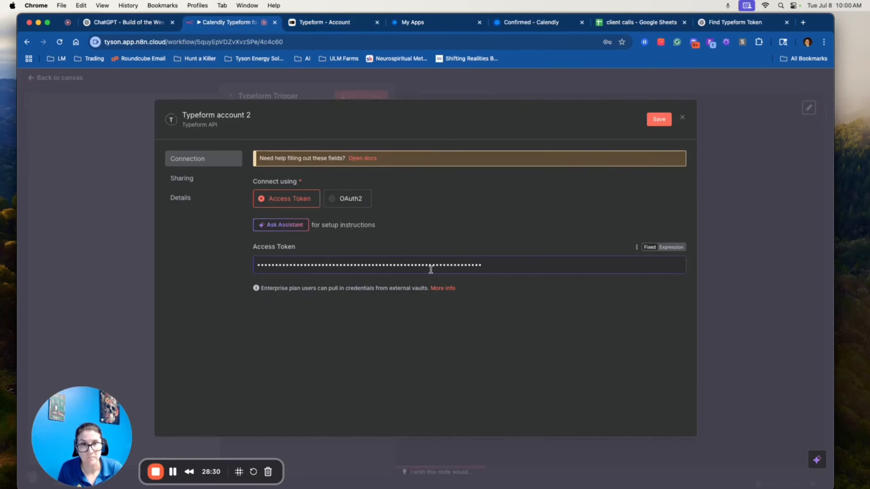
left_click_drag(513, 263, 245, 262)
key("super+v")
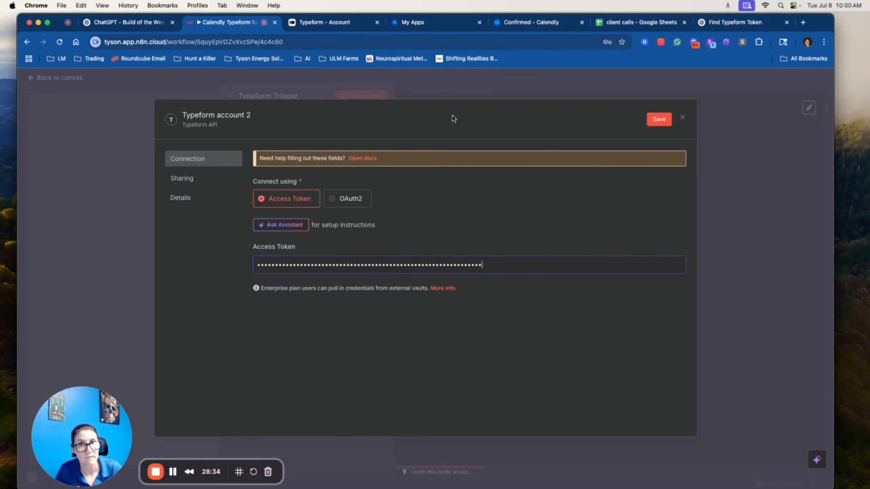
Rename the credential to 'Typeform account AAIC' and save it
left_click(248, 115)
left_click(249, 115)
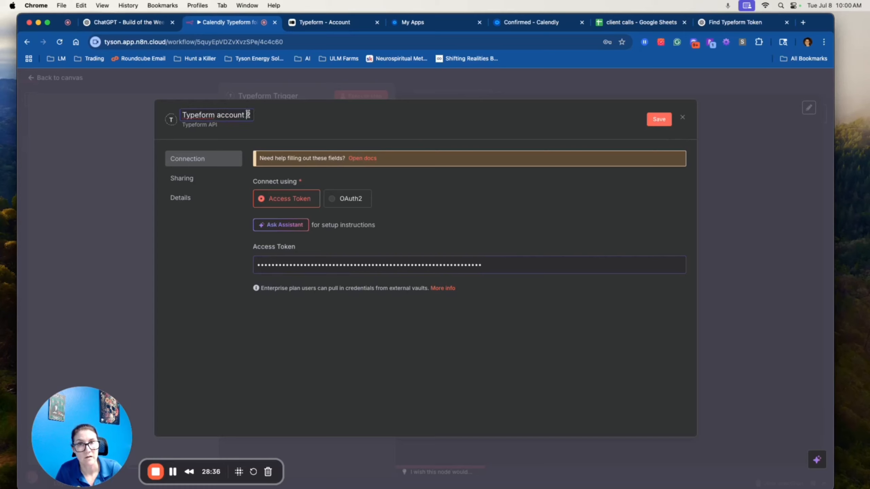
type("AA")
key("Caps_Lock")
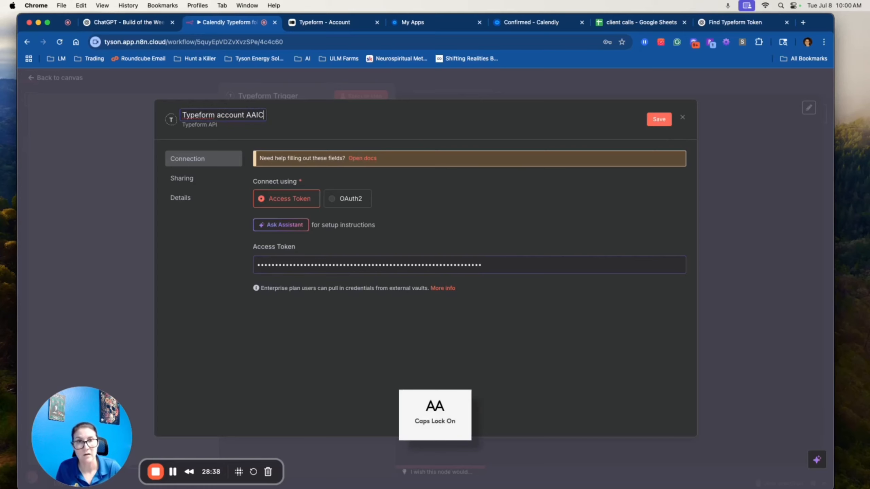
type("IC")
left_click(659, 119)
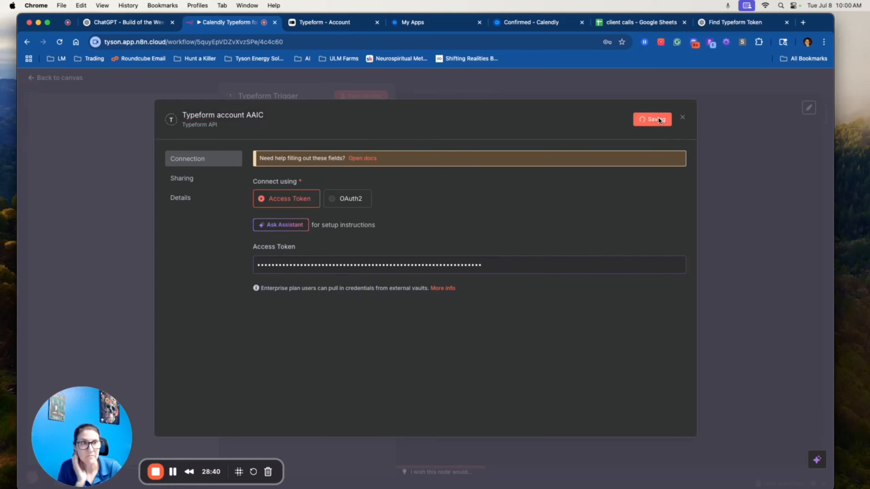
left_click(618, 63)
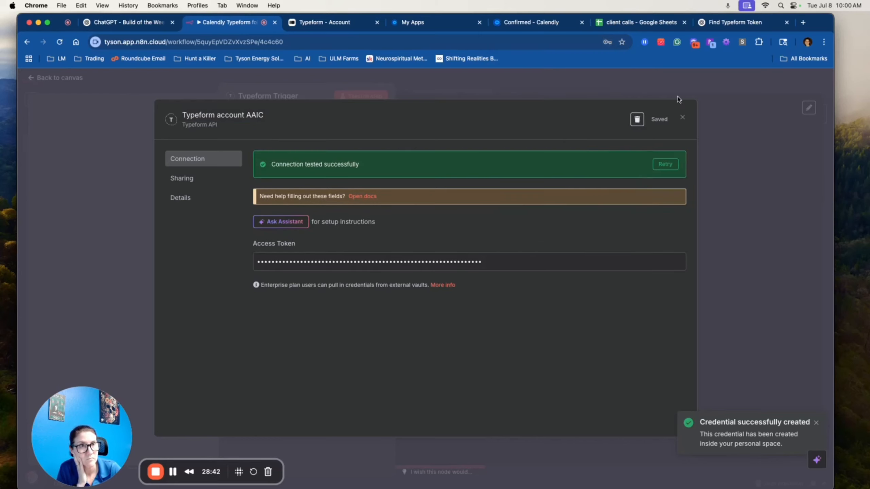
Back in the Typeform Trigger, open the Form Name list of available forms
left_click(683, 118)
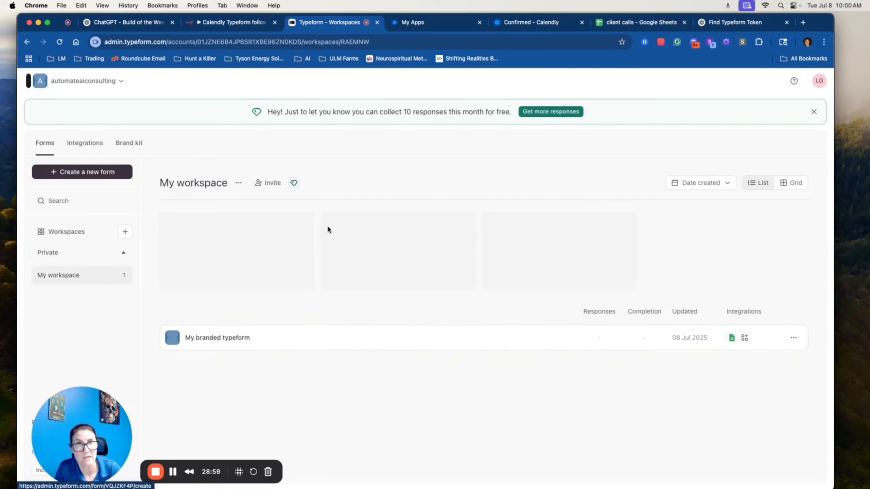
left_click(238, 24)
left_click(262, 190)
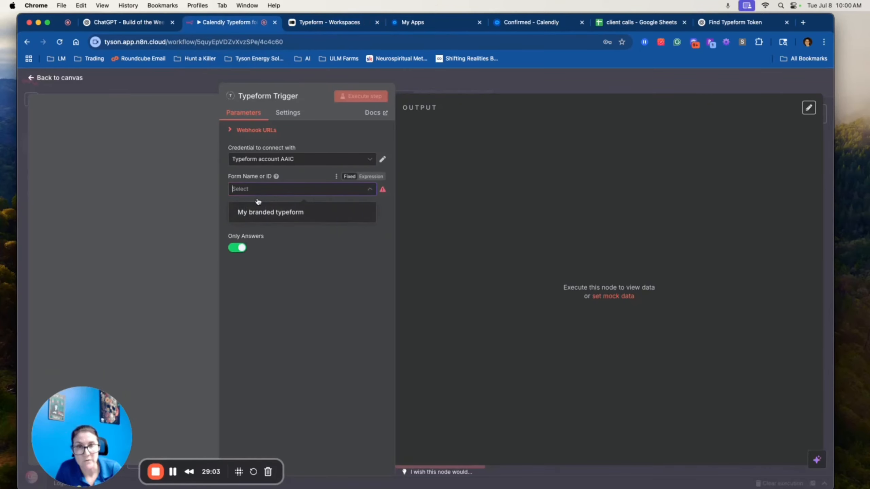
left_click(265, 212)
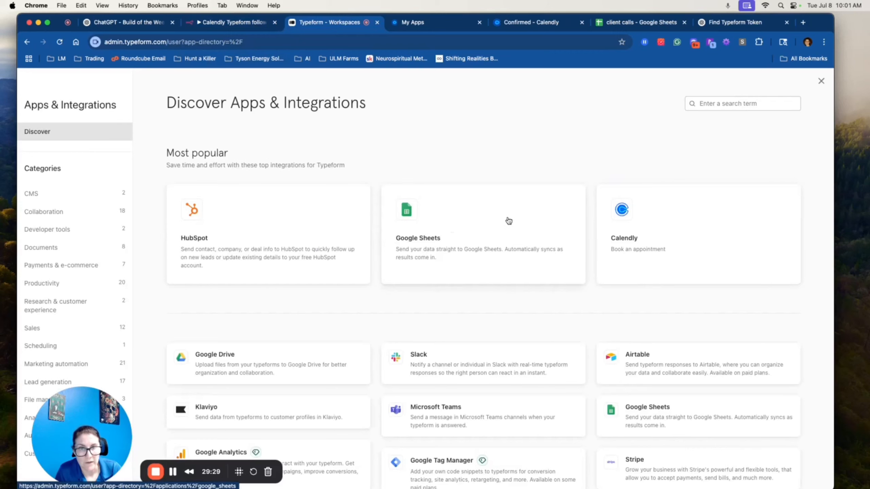
Add Typeform's Google Sheets integration and connect My branded typeform to it
left_click(473, 221)
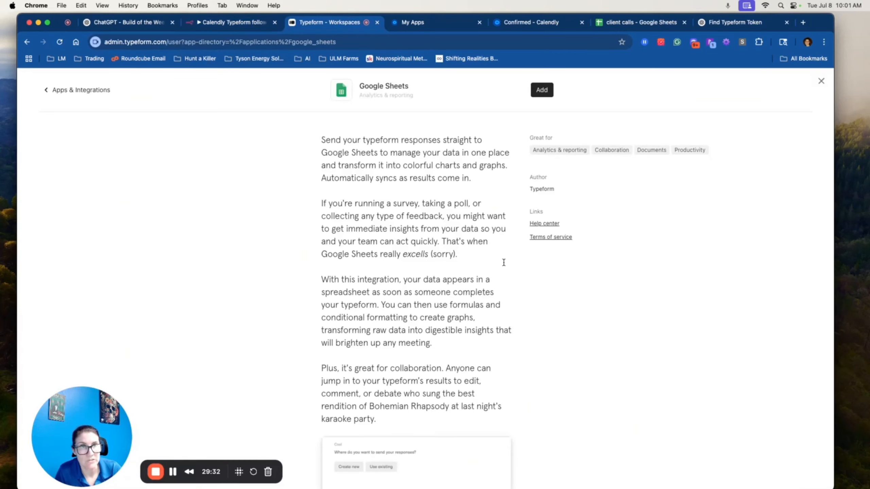
scroll(519, 237, "down", 5)
scroll(524, 237, "up", 5)
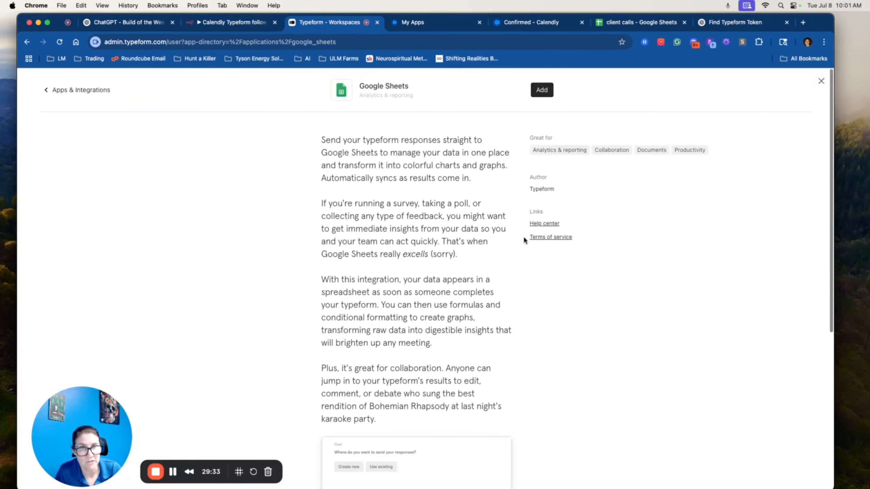
left_click(541, 90)
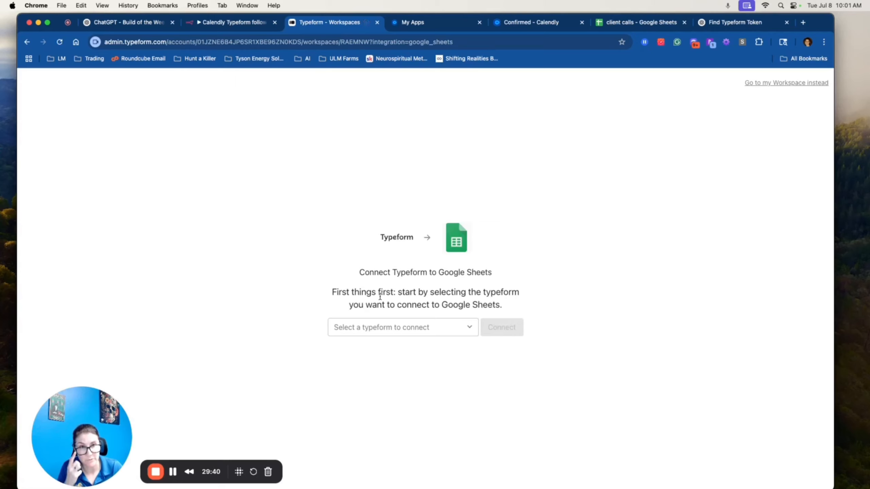
left_click(470, 327)
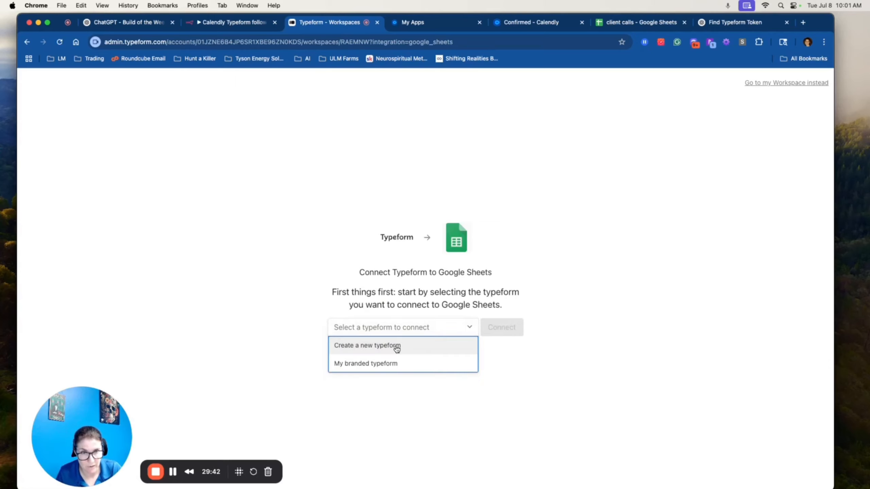
left_click(371, 364)
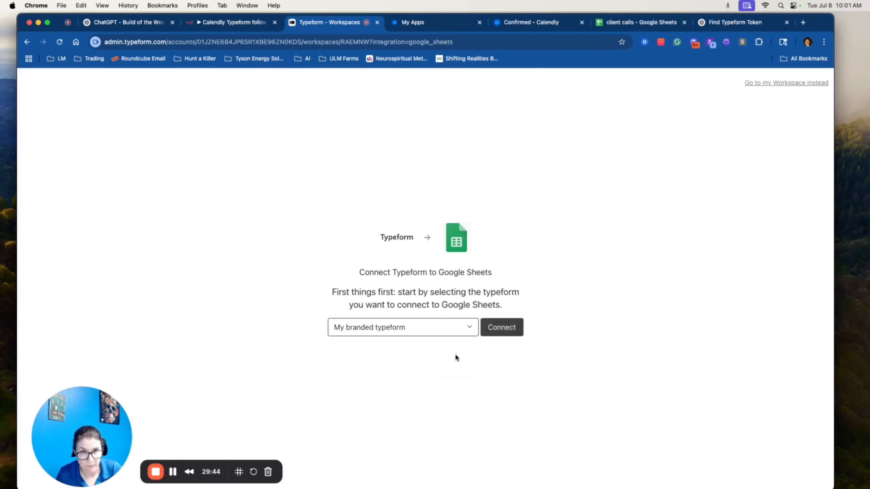
left_click(504, 328)
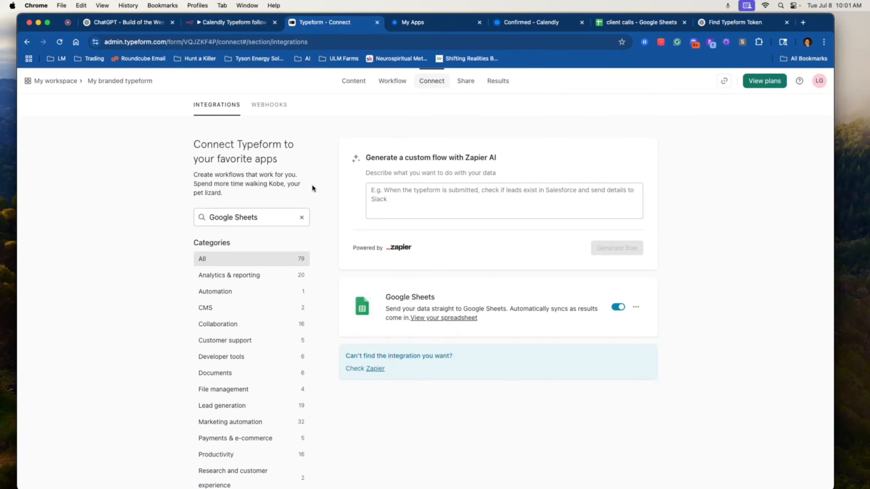
left_click(228, 24)
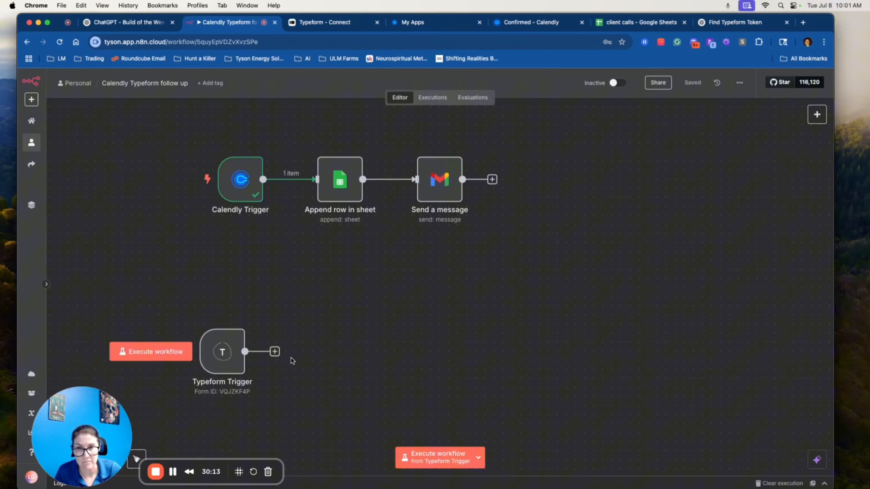
Move the Typeform Trigger up, save, and add a Google Sheets 'Update row in sheet' step after it
left_click_drag(224, 352, 234, 306)
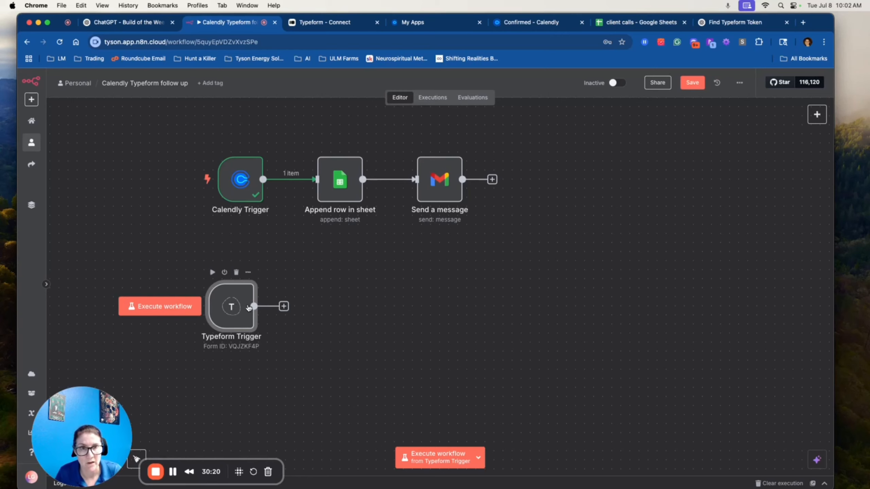
left_click(699, 83)
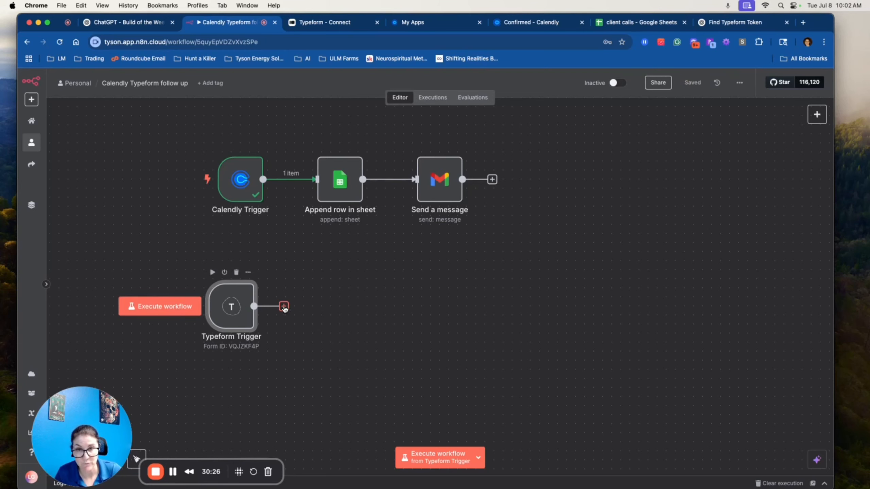
left_click(284, 307)
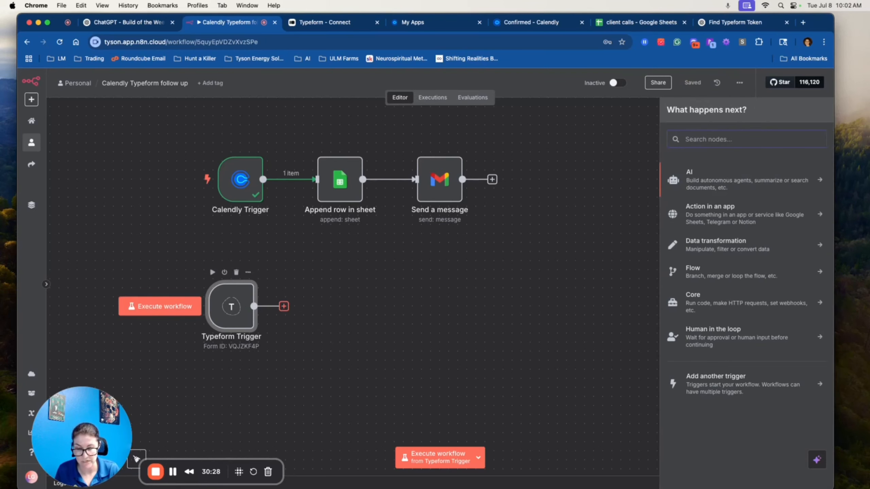
type("GOOGLE")
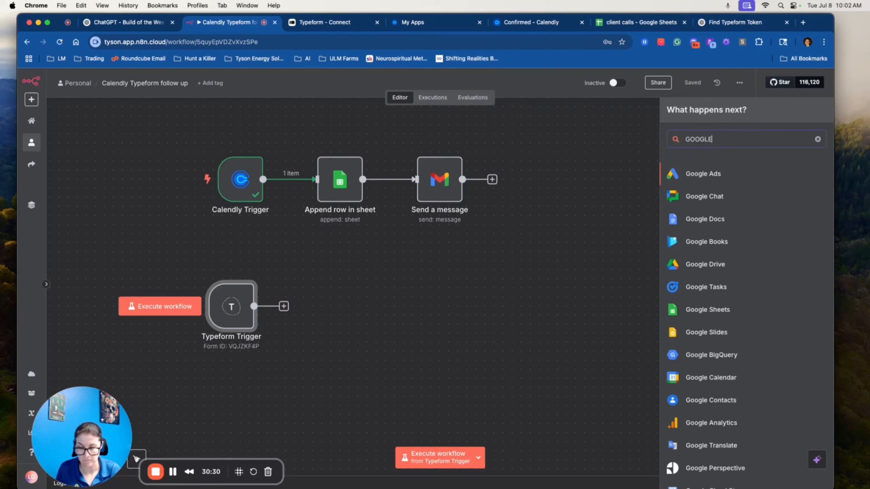
type(" S")
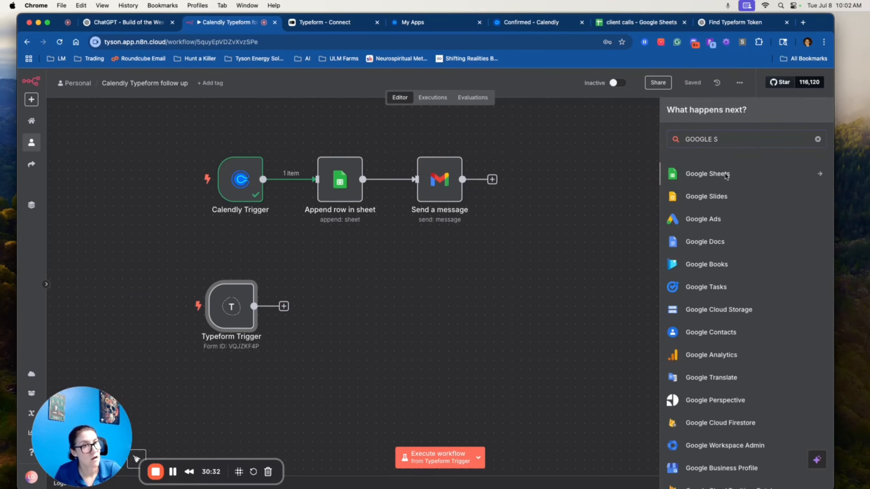
left_click(725, 175)
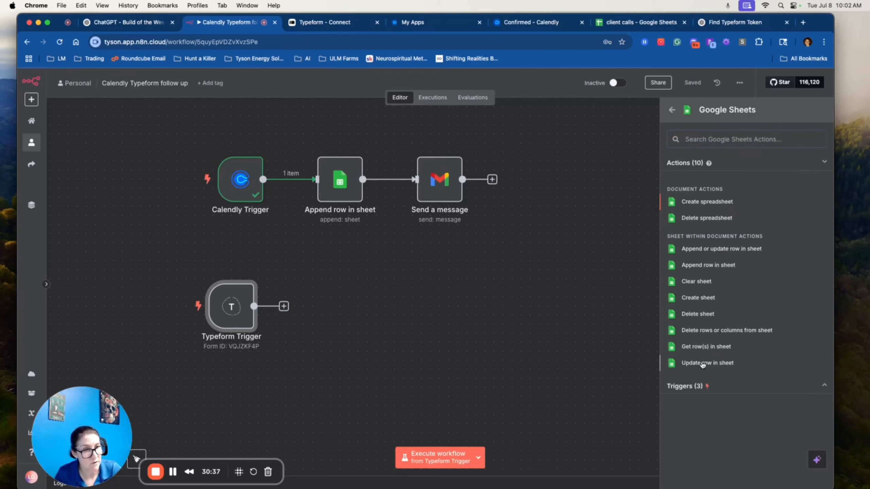
left_click(702, 365)
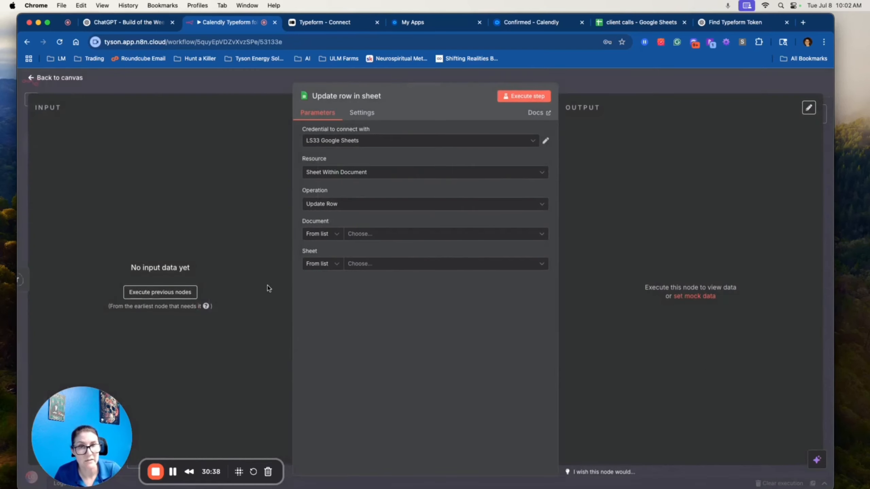
Connect the Google Sheets account, target the client calls spreadsheet's Sheet1, and match rows on Email
left_click(362, 144)
left_click(361, 166)
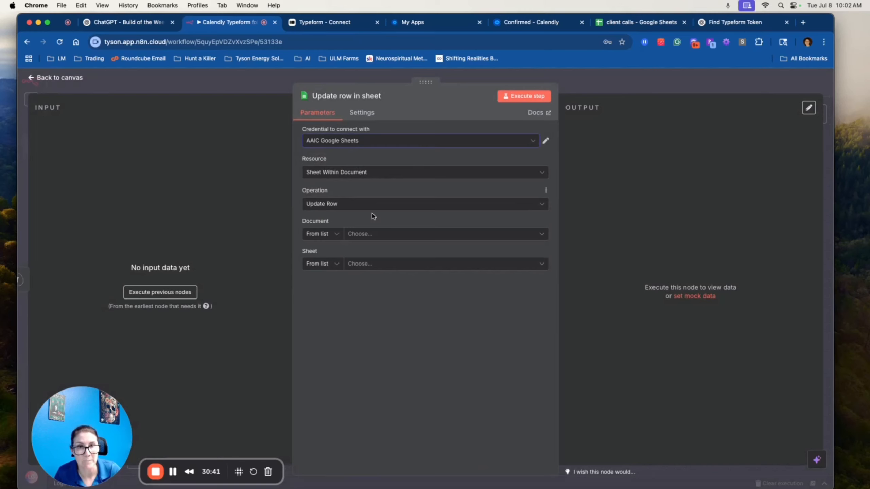
left_click(359, 235)
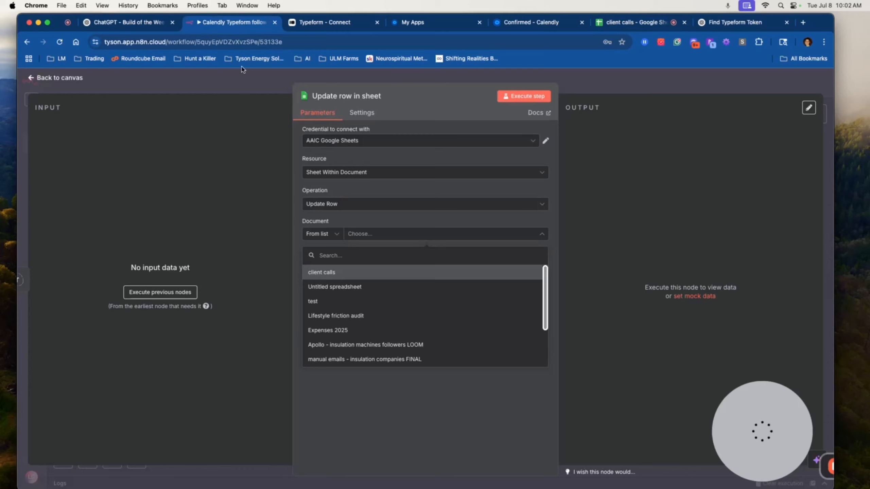
left_click(313, 273)
left_click(356, 266)
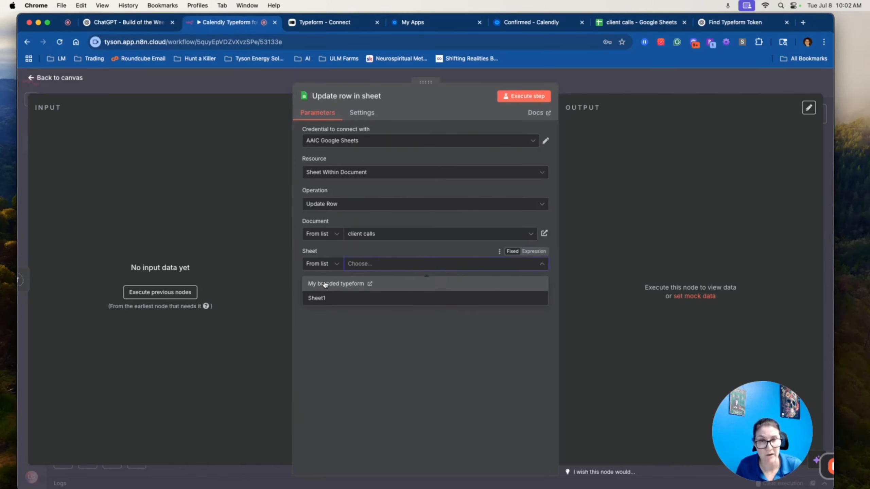
left_click(315, 298)
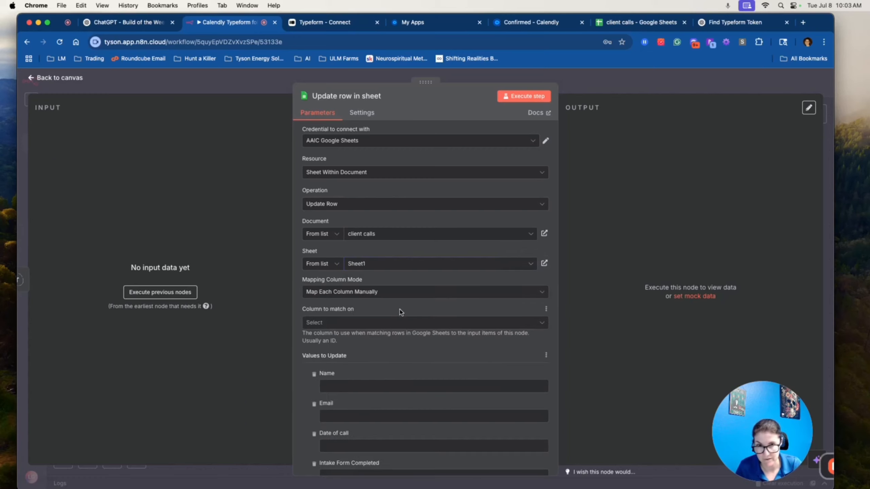
scroll(392, 302, "down", 5)
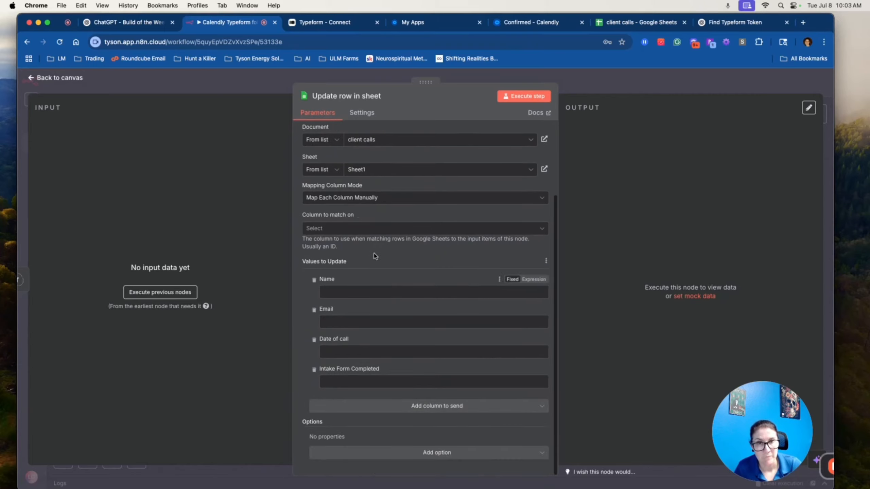
left_click(320, 229)
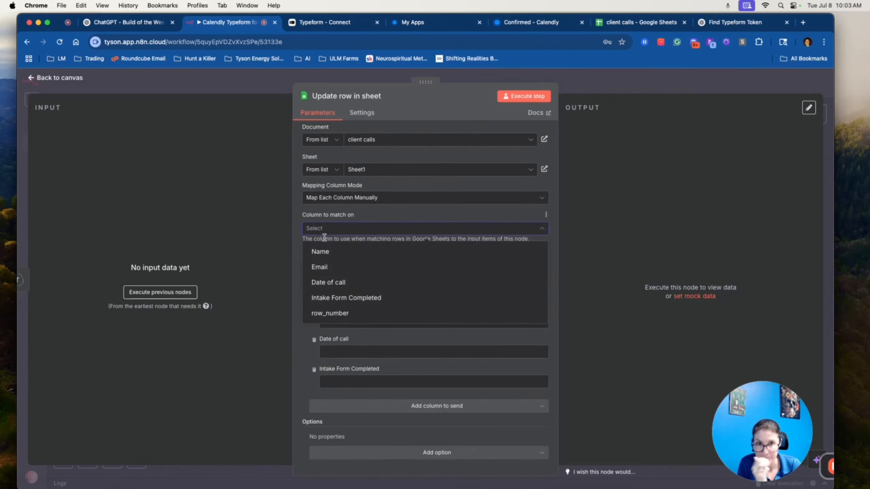
left_click(314, 268)
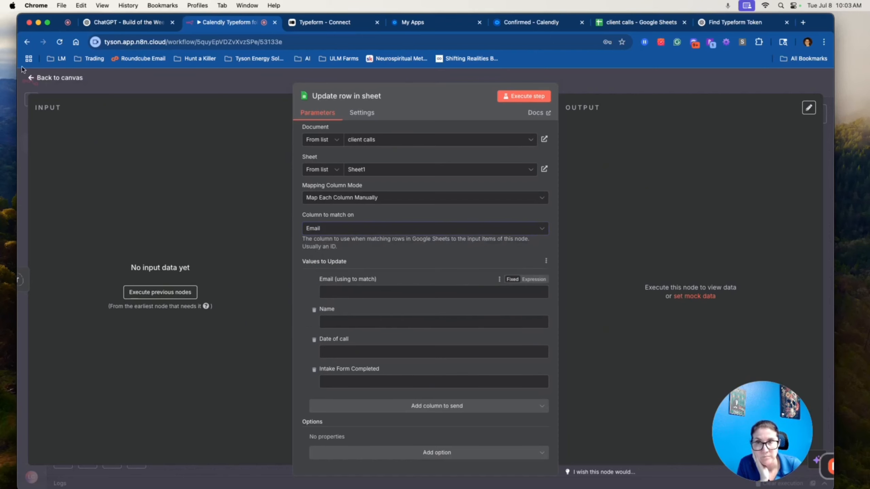
scroll(494, 291, "right", 1)
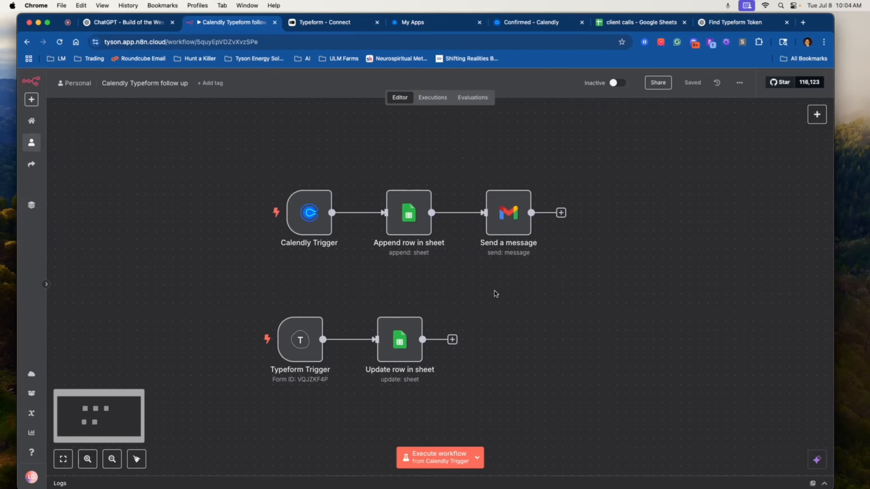
scroll(495, 294, "right", 1)
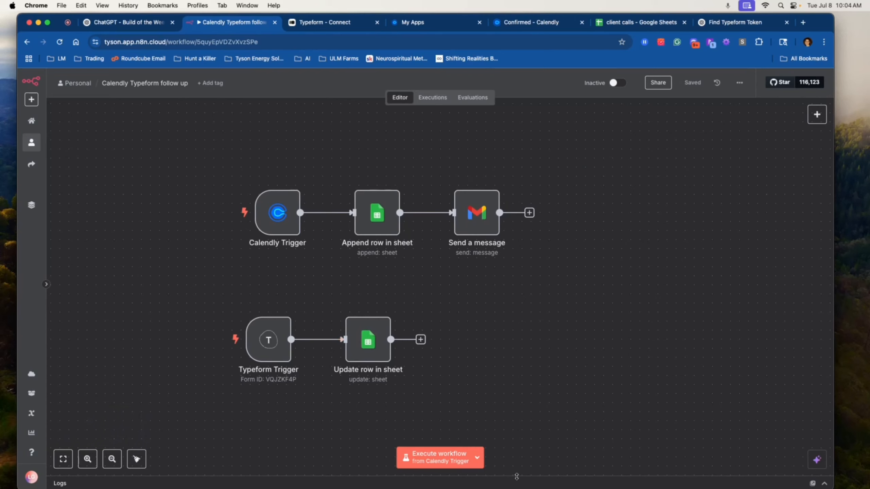
Execute the workflow from the Typeform Trigger and copy the live intake form's link
left_click(477, 458)
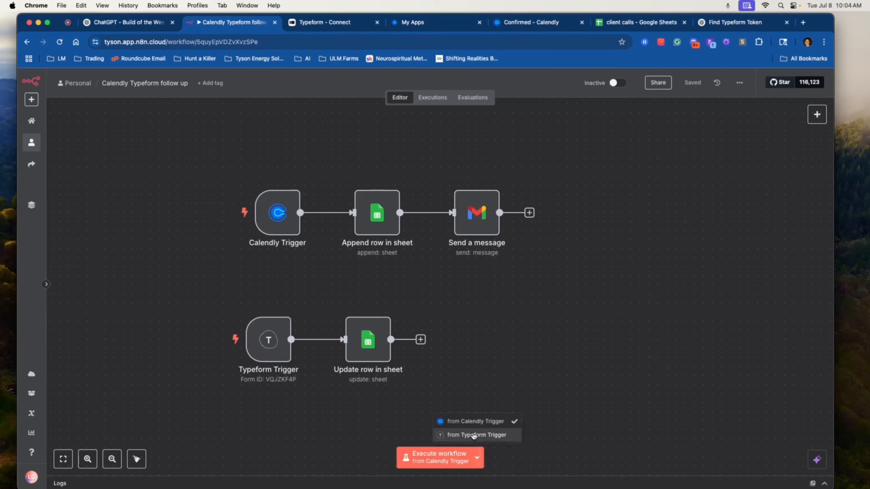
left_click(474, 436)
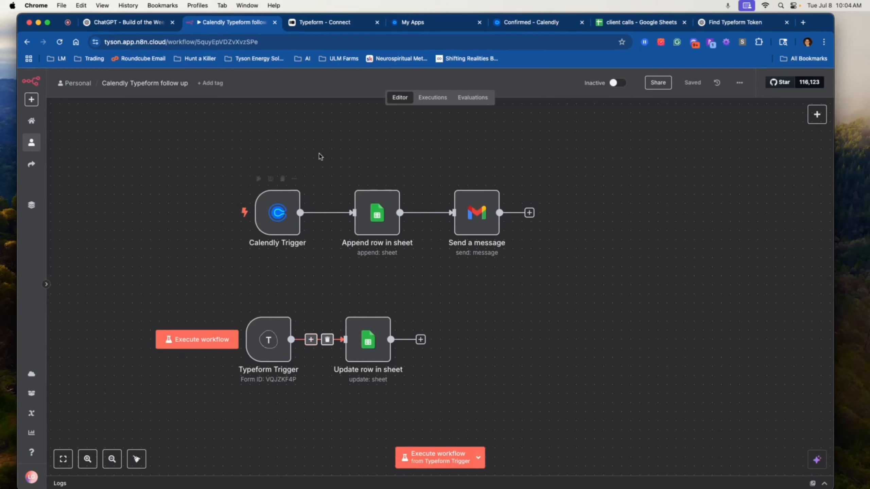
left_click(320, 25)
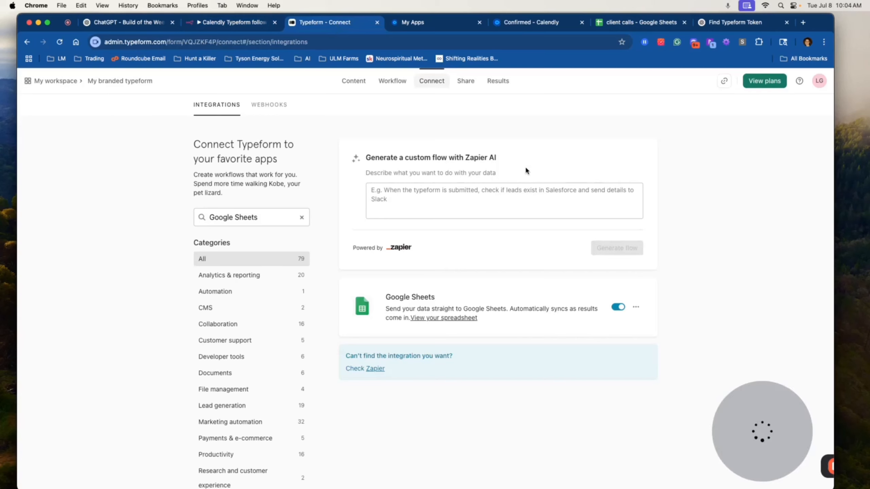
left_click(121, 81)
left_click(724, 81)
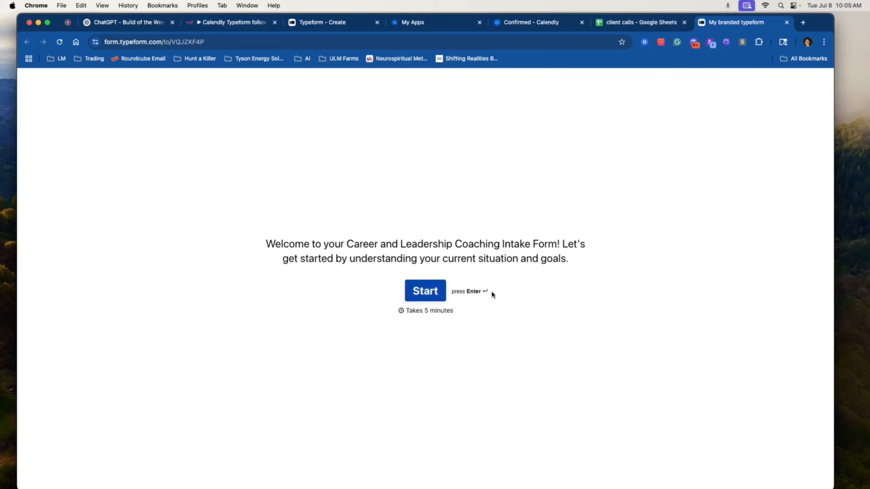
Fill the contact fields with a test first and last name, phone, e-mail and company Acme Corp, then submit them
left_click(426, 291)
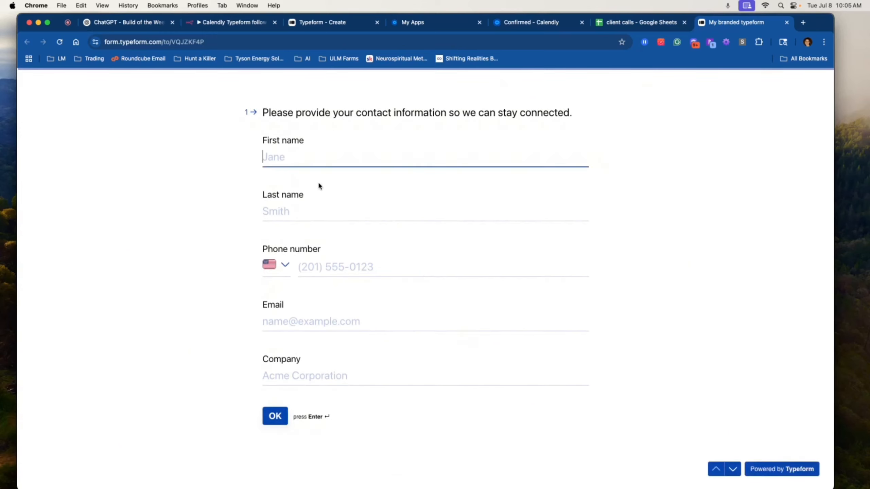
type("Jane")
key("Tab")
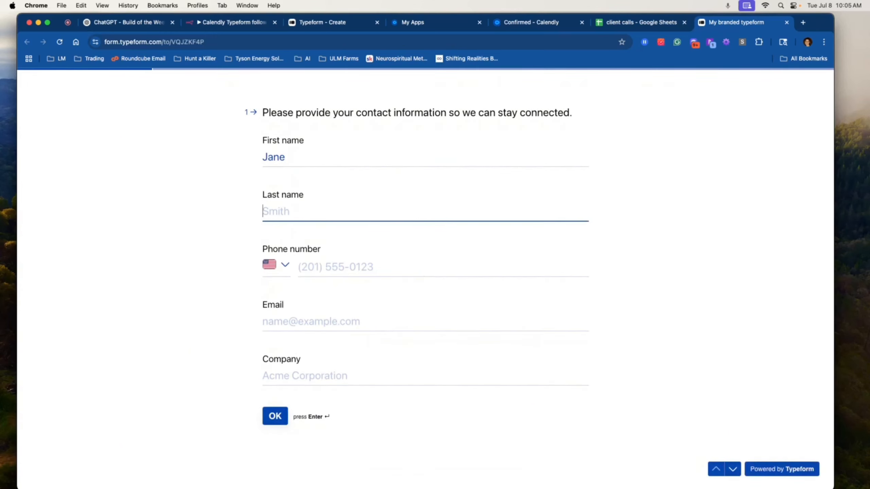
type("Smith")
key("Tab")
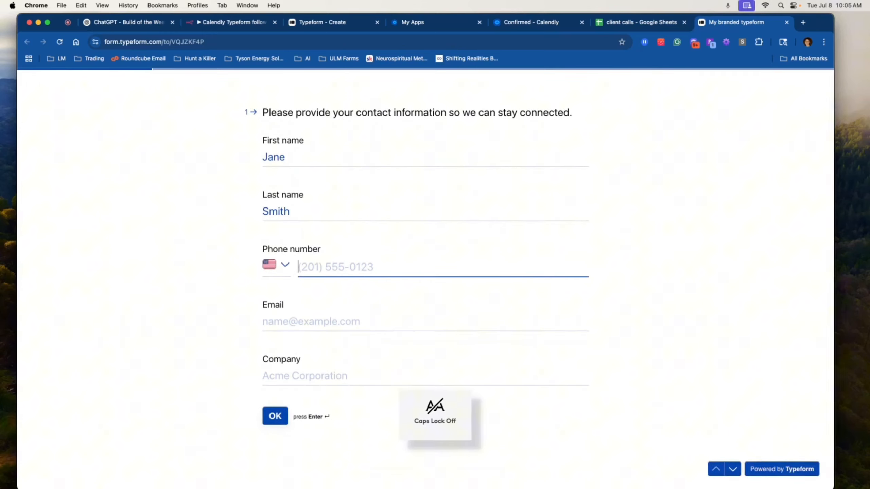
type("5595551234")
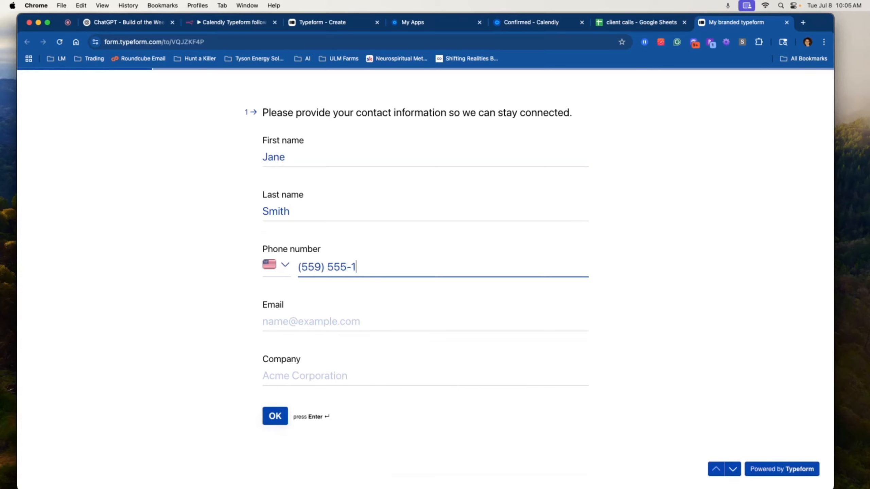
key("Tab")
type("jane@")
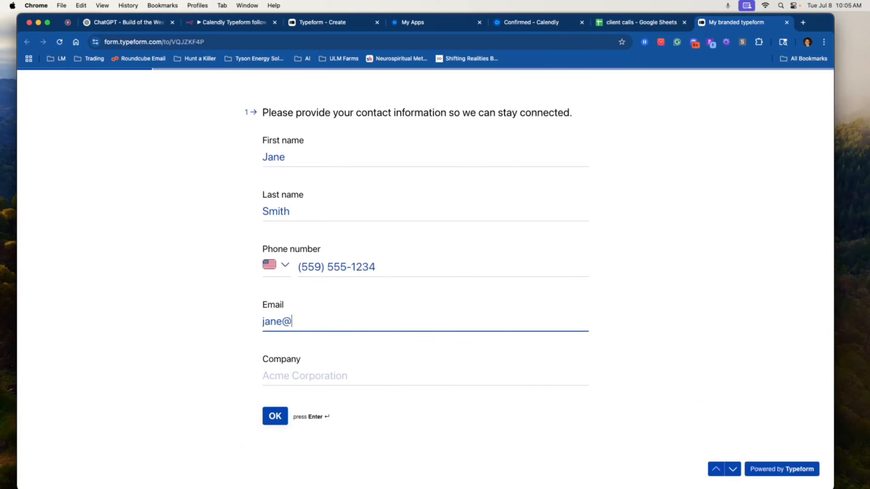
type("example.com")
left_click(342, 376)
type("Acme C")
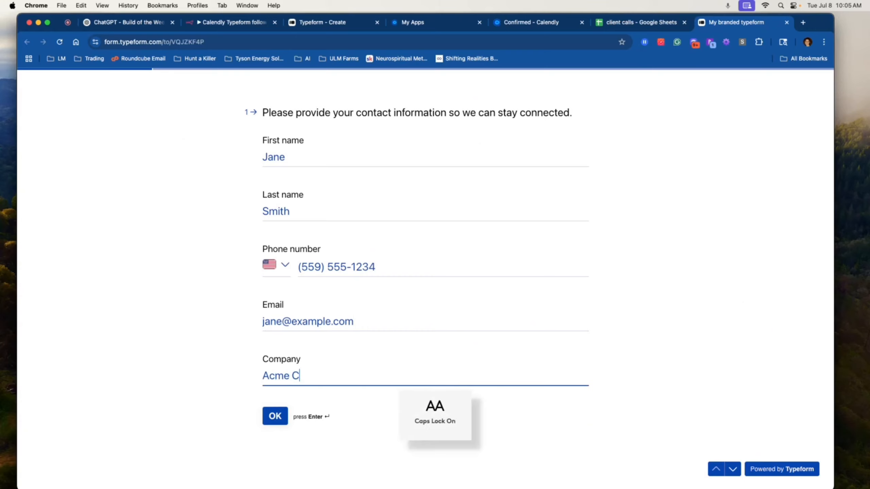
key("Caps_Lock")
type("orp")
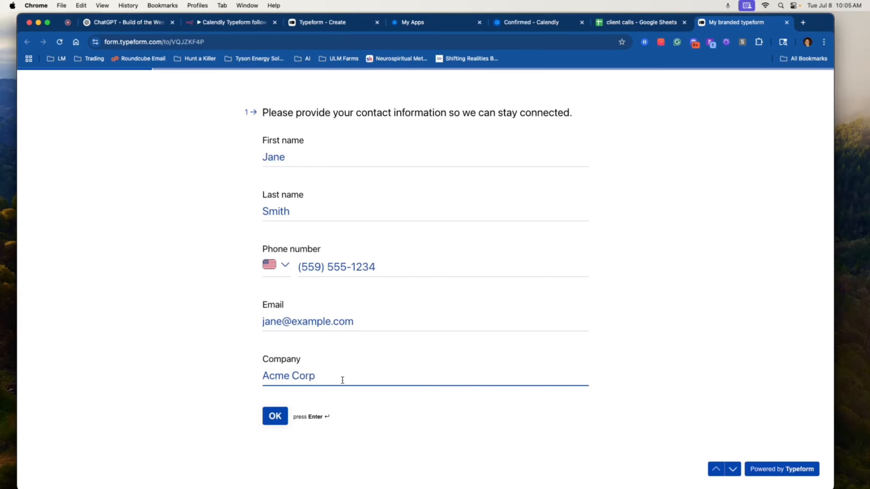
left_click(288, 414)
Start listening for a Typeform event, then answer income goal 1000000, the pasted bottlenecks answer, and 'promotion to CEO'
left_click(230, 23)
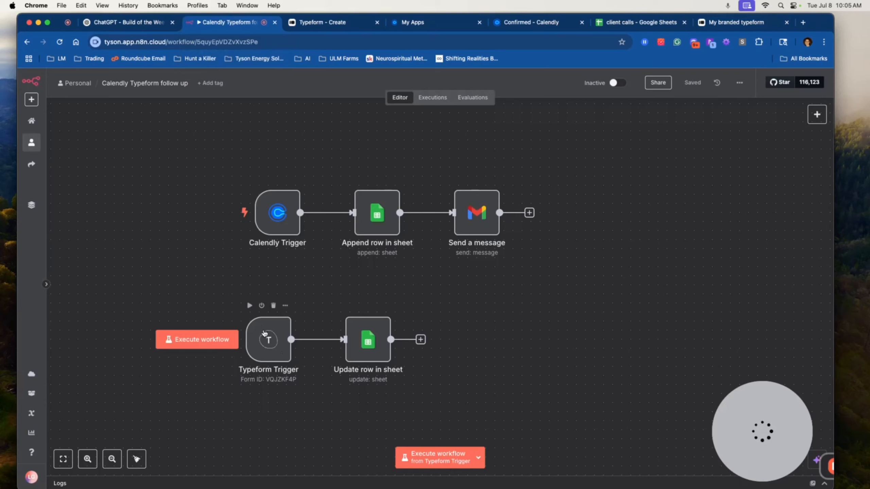
left_click(249, 306)
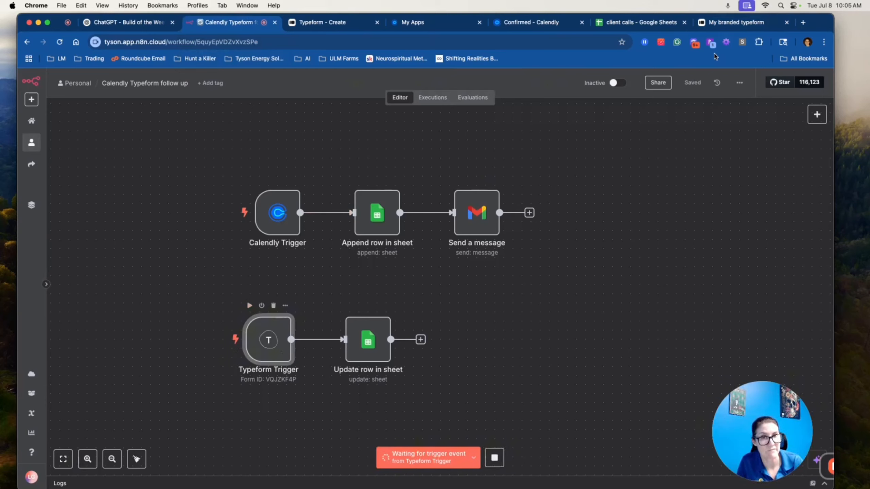
left_click_drag(723, 25, 325, 23)
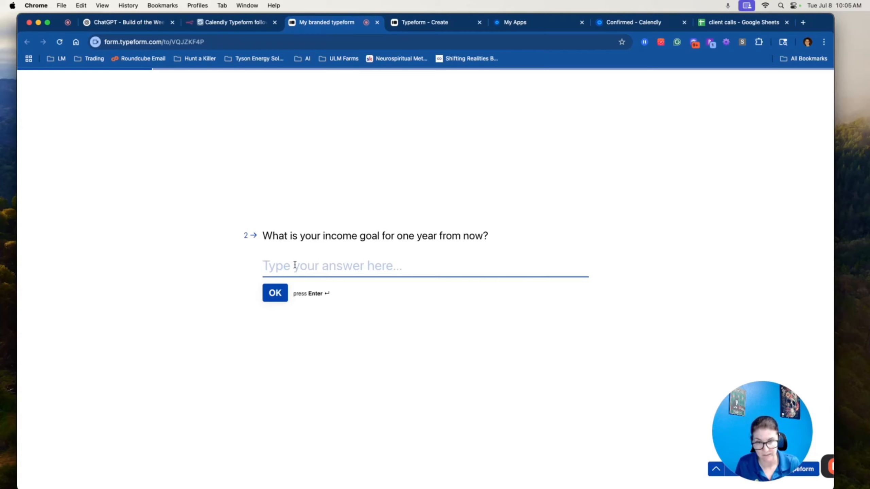
type("1000000")
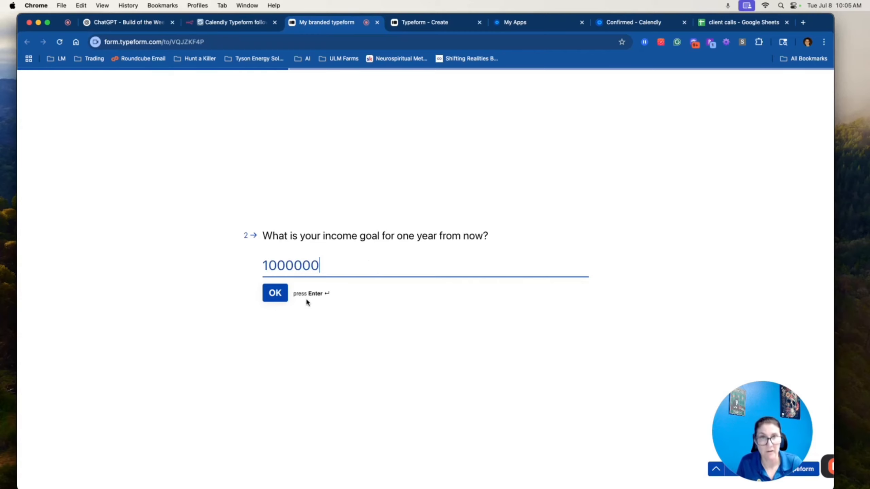
key("Return")
type("lack of automation and AI integration")
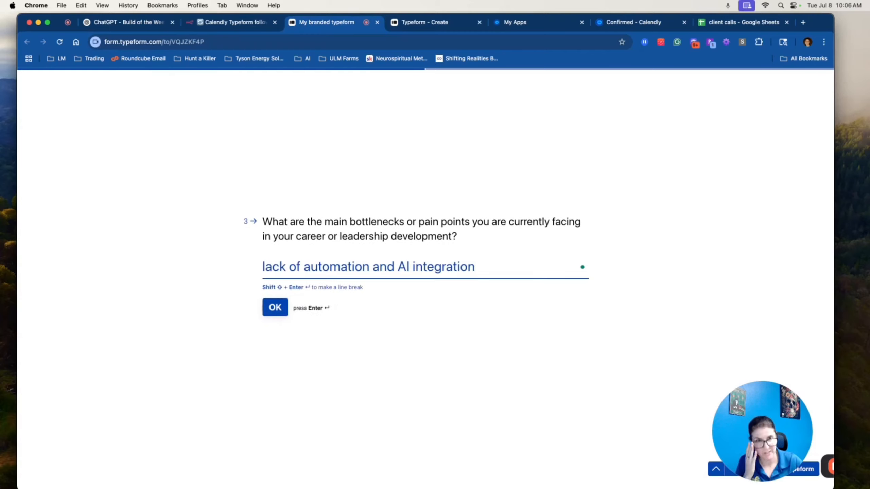
key("Return")
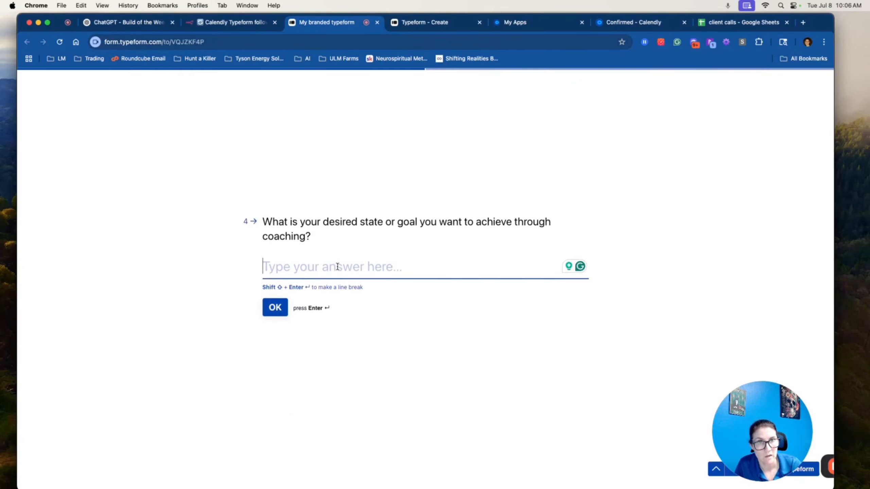
type("promo")
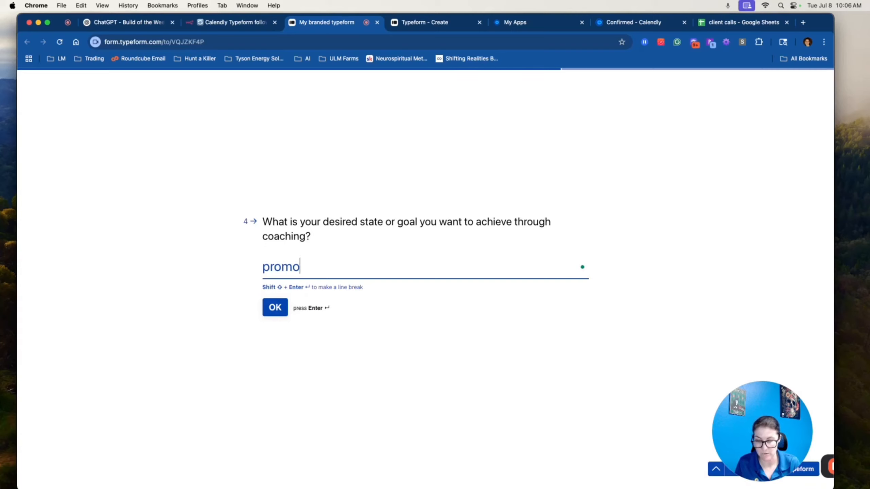
type("tion to CEO")
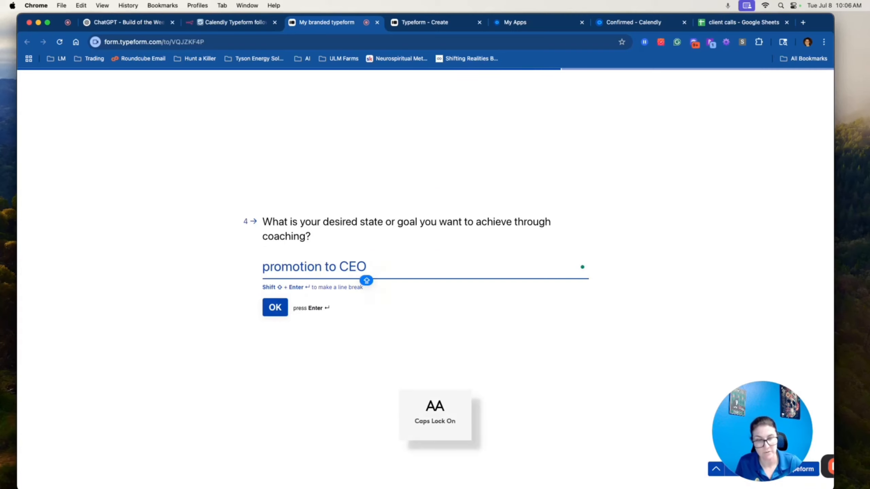
key("Return")
Answer 'I'm a regional VP' and 'Regional VP in California', then submit the response
key("Caps_Lock")
type("I'm a regional")
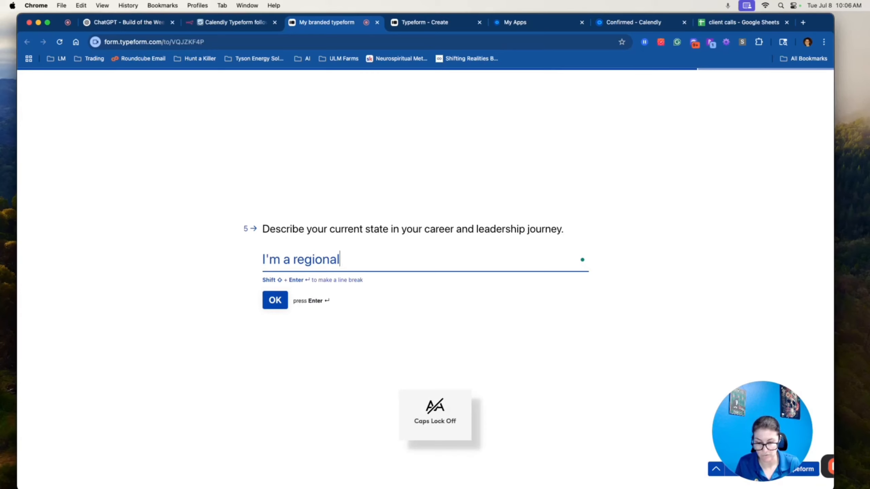
key("Caps_Lock")
type("VP")
key("Return")
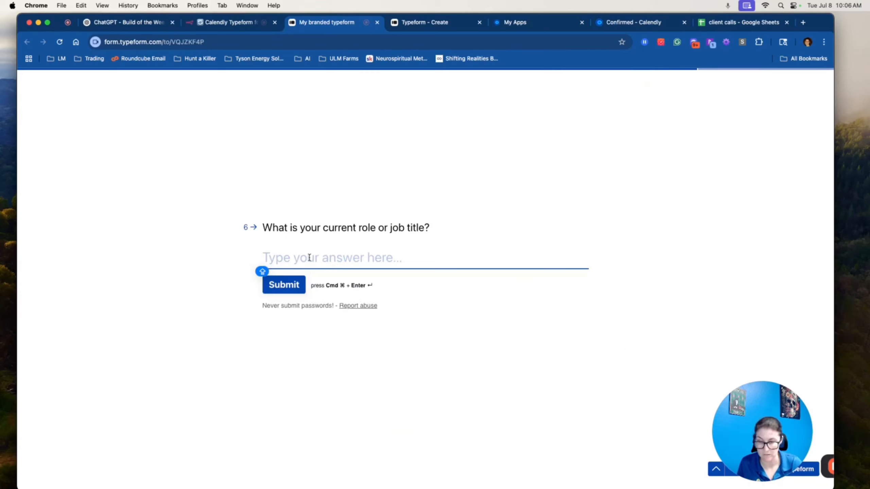
type("R")
key("Caps_Lock")
type("egional")
key("Caps_Lock")
type("VP")
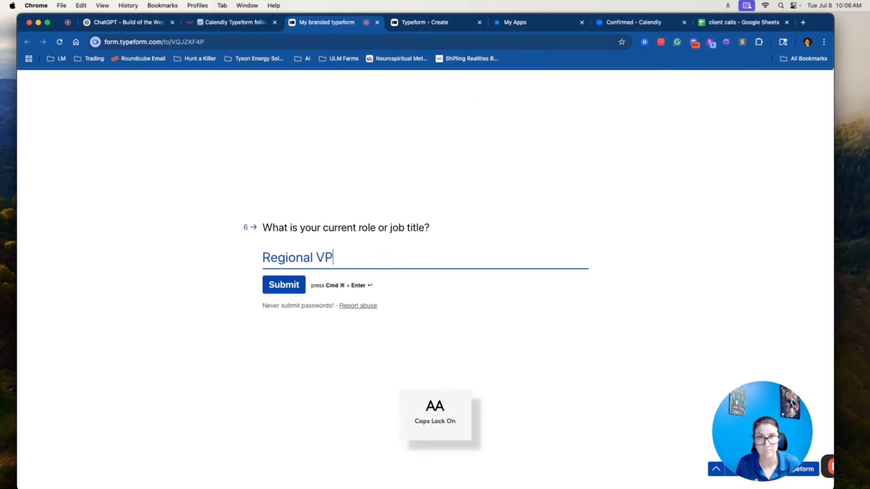
key("Caps_Lock")
type("in")
key("Caps_Lock")
type("C")
key("Caps_Lock")
type("alifornia")
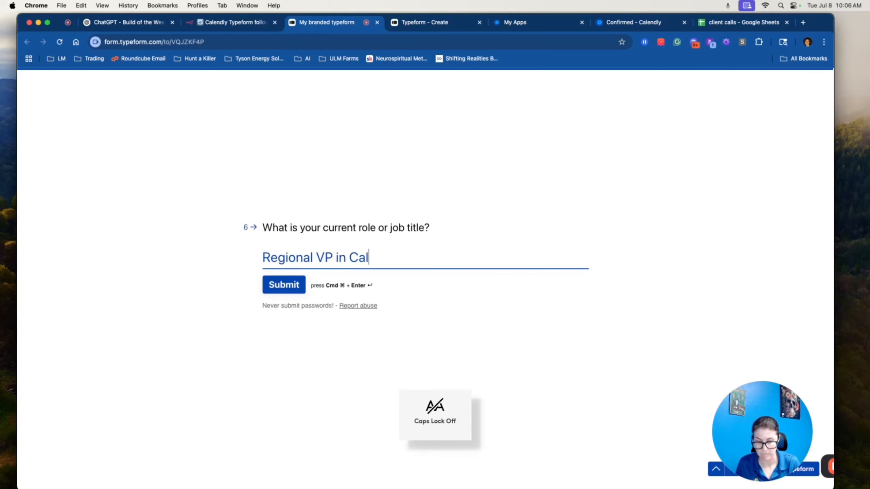
left_click(238, 22)
left_click(334, 22)
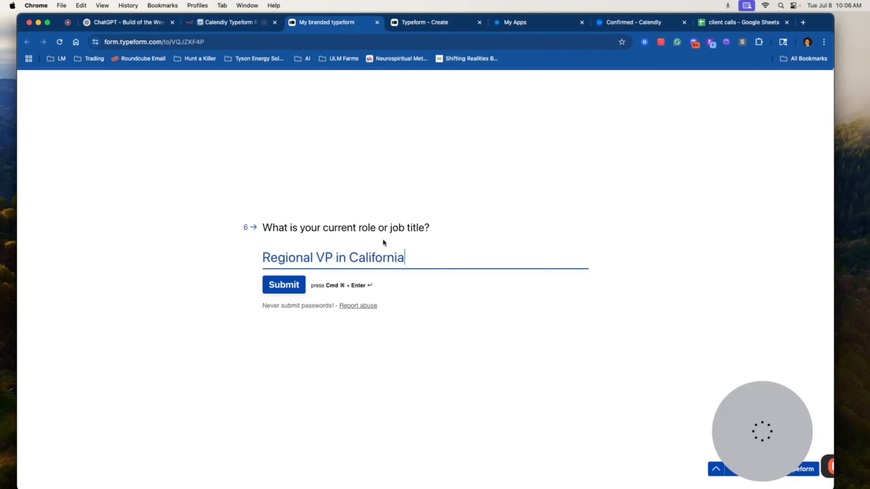
left_click(286, 284)
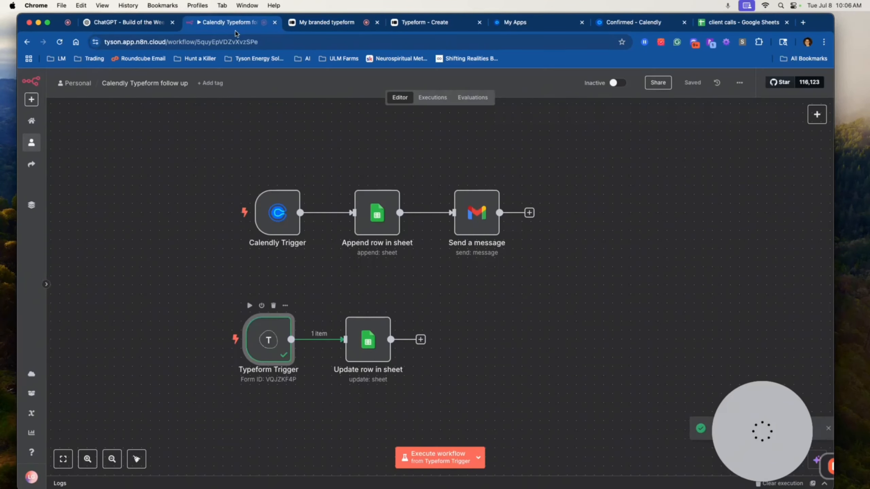
Inspect the Typeform Trigger's received data as a schema tree
left_click(238, 22)
mouse_move(271, 332)
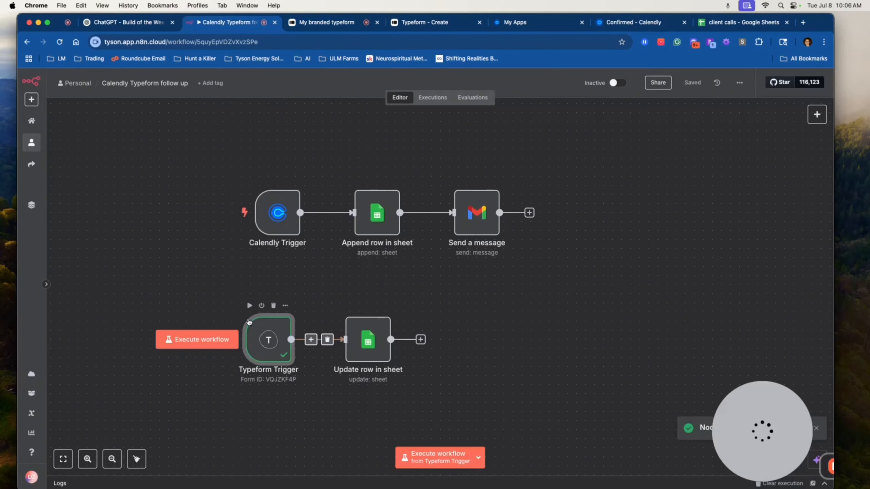
double_click(271, 332)
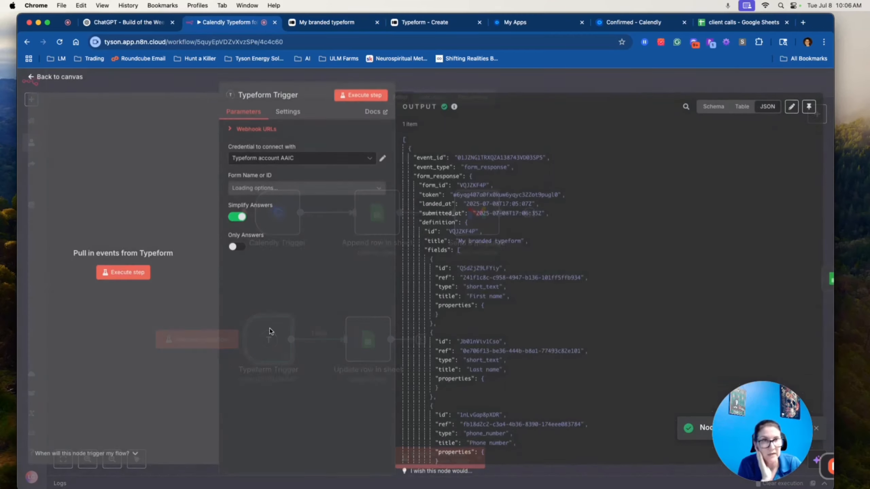
left_click(711, 110)
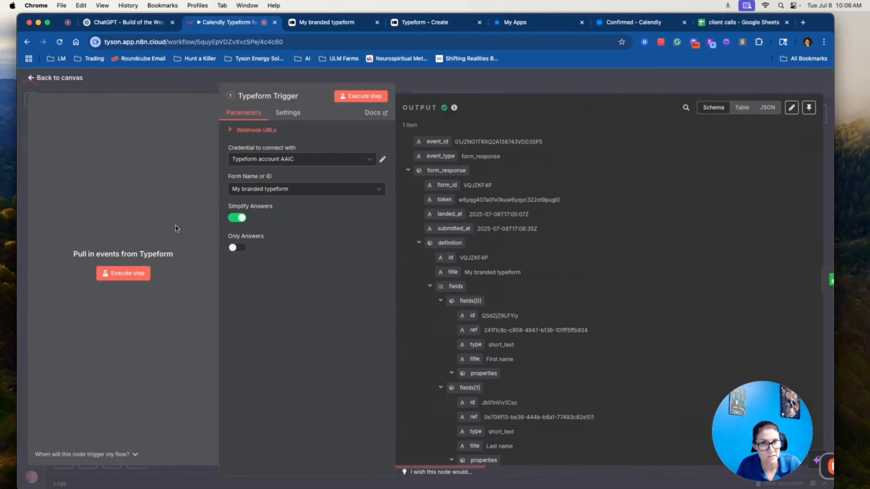
key("Escape")
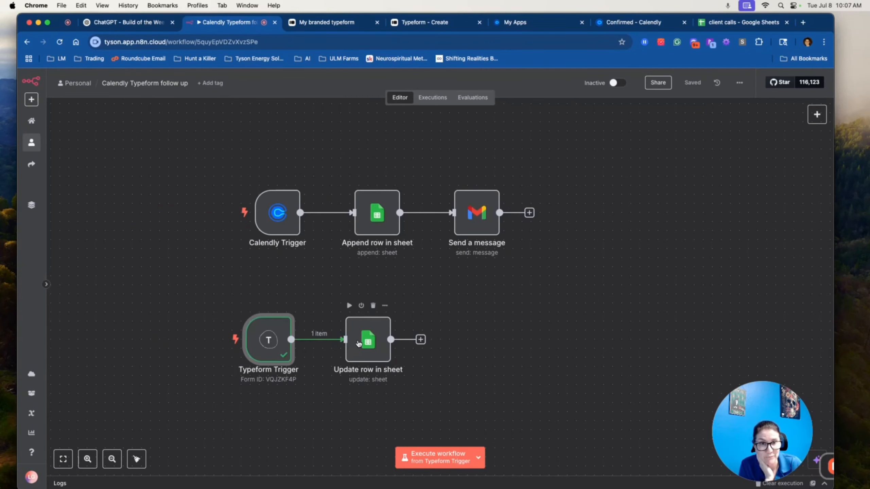
In Update row in sheet, map the Typeform Email answer into 'Email (using to match)'
double_click(373, 338)
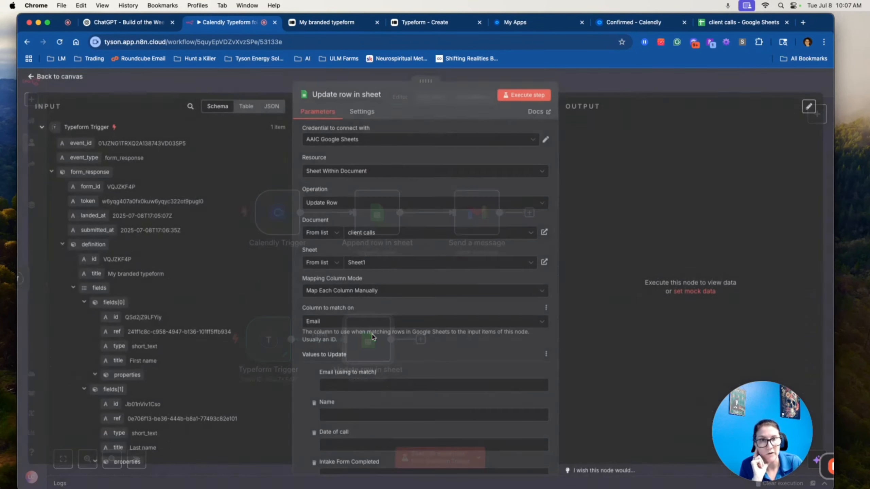
scroll(375, 341, "down", 1)
scroll(375, 341, "down", 2)
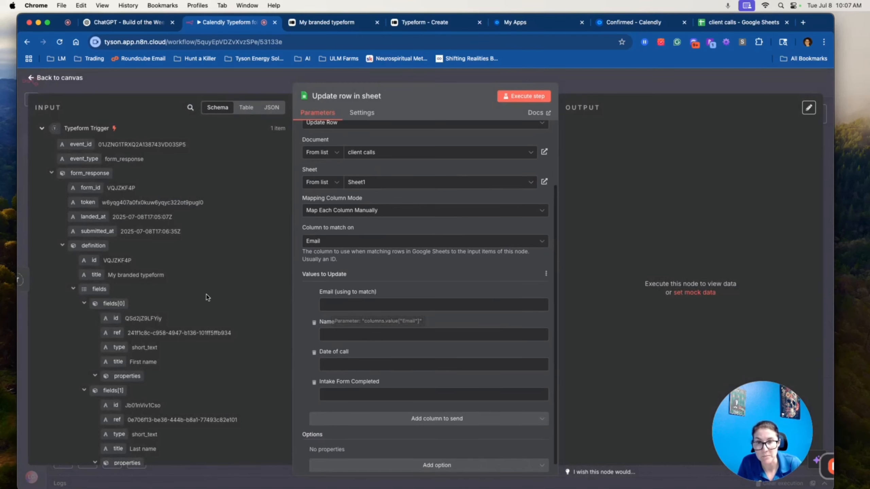
scroll(208, 296, "down", 15)
scroll(208, 300, "down", 5)
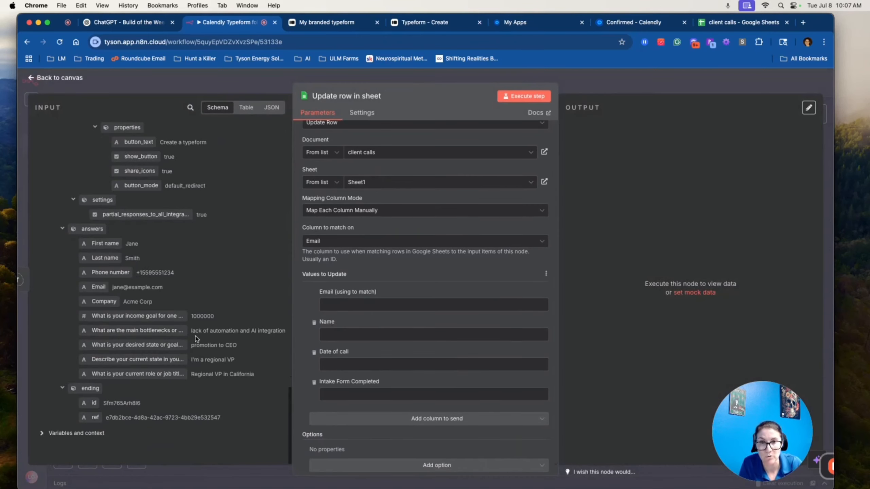
left_click_drag(99, 286, 358, 303)
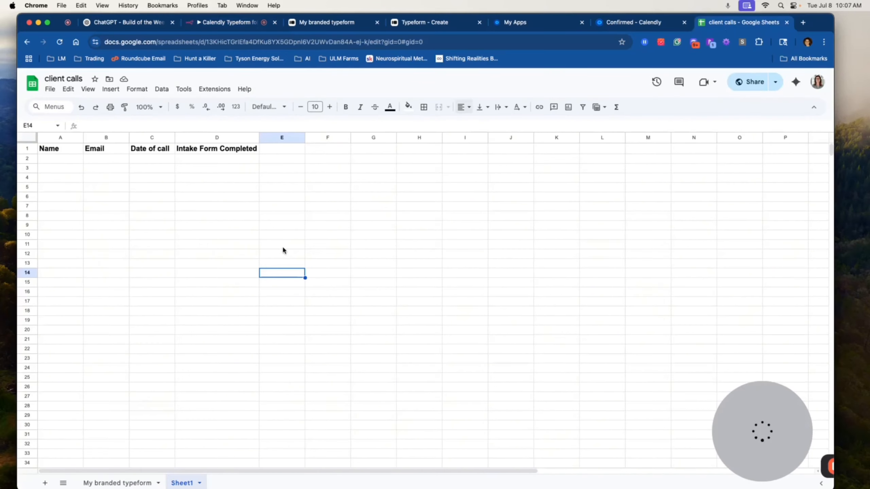
Enter a test client's name in A2 and e-mail in B2, then widen column B
left_click(55, 161)
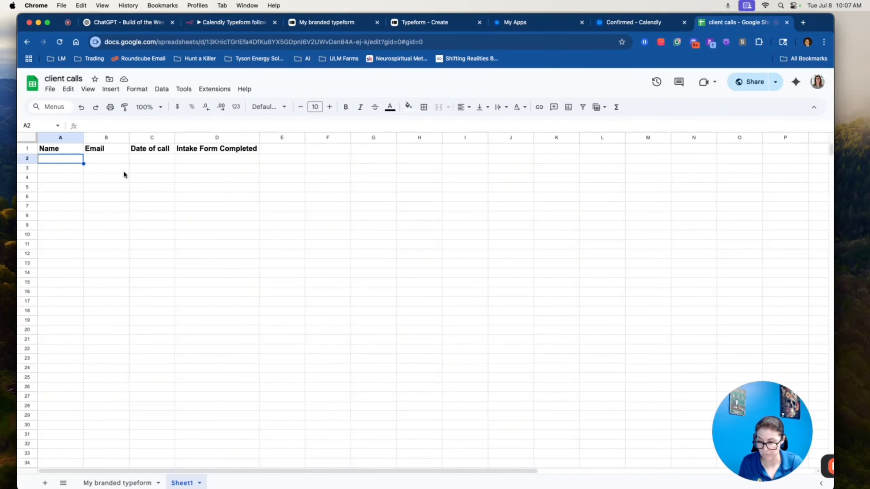
type("Jane")
key("Caps_Lock")
type("S")
key("Caps_Lock")
type("mith")
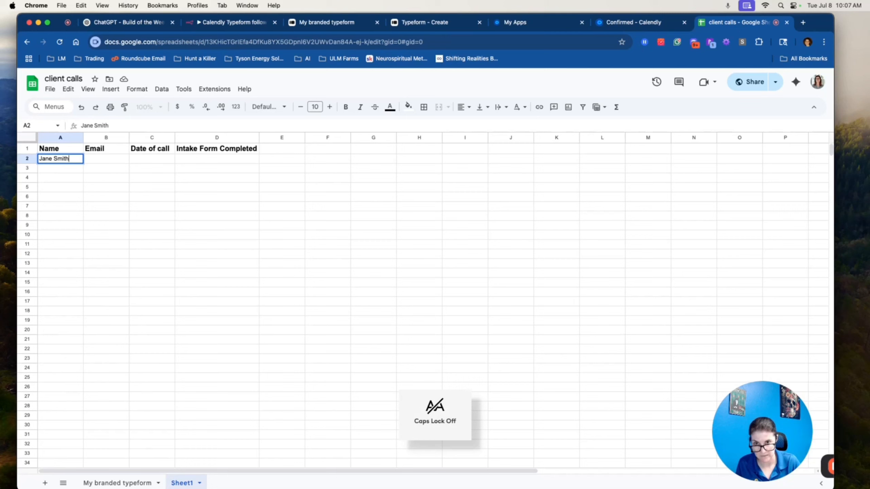
key("Tab")
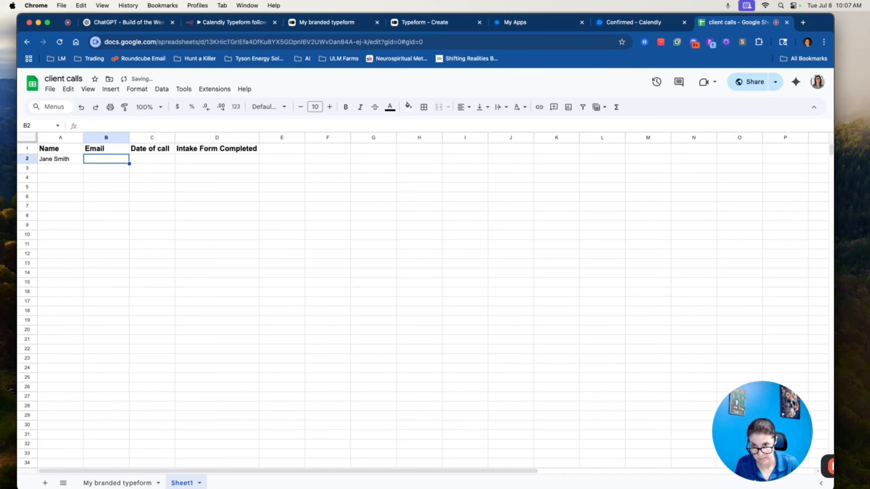
type("jane@")
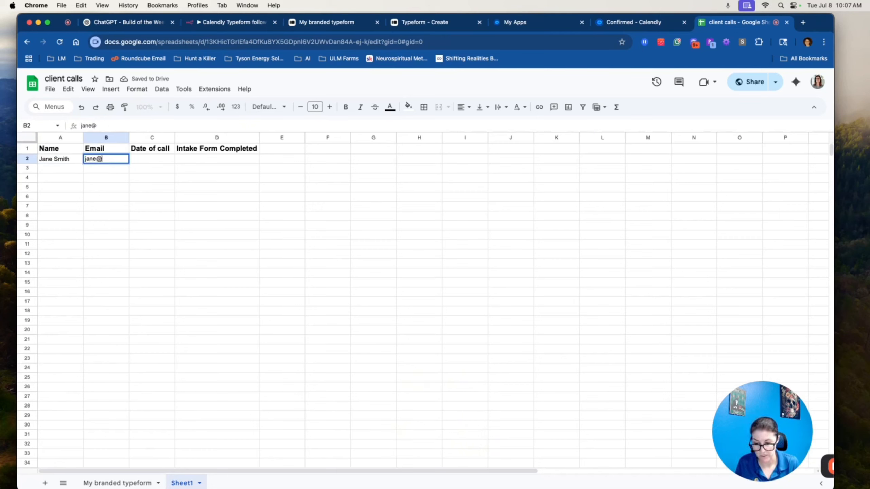
type("example.com")
key("Return")
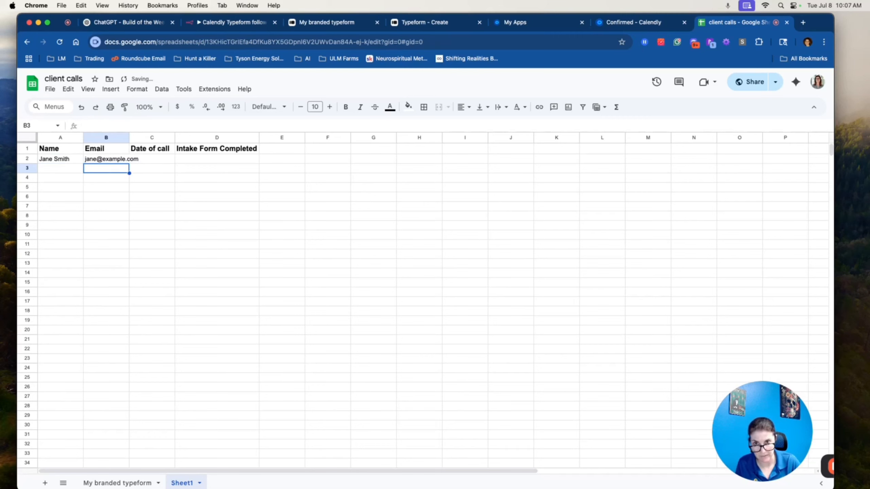
left_click_drag(129, 137, 174, 137)
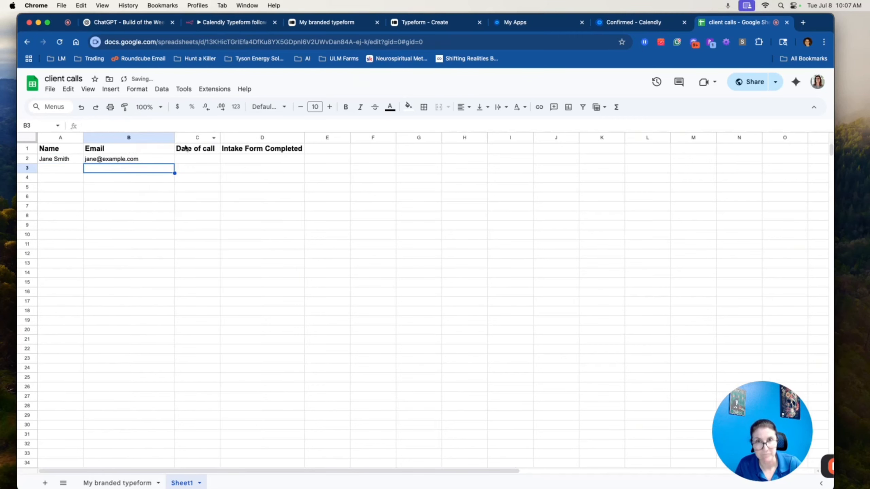
left_click(200, 160)
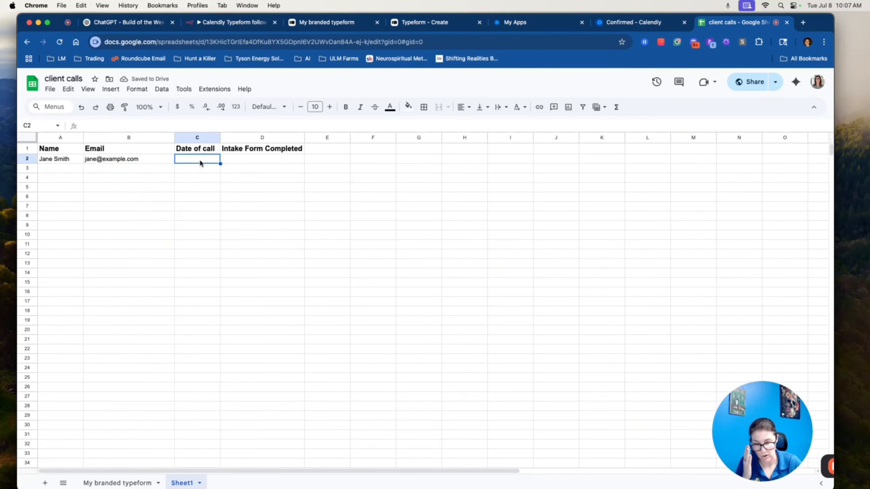
left_click(236, 160)
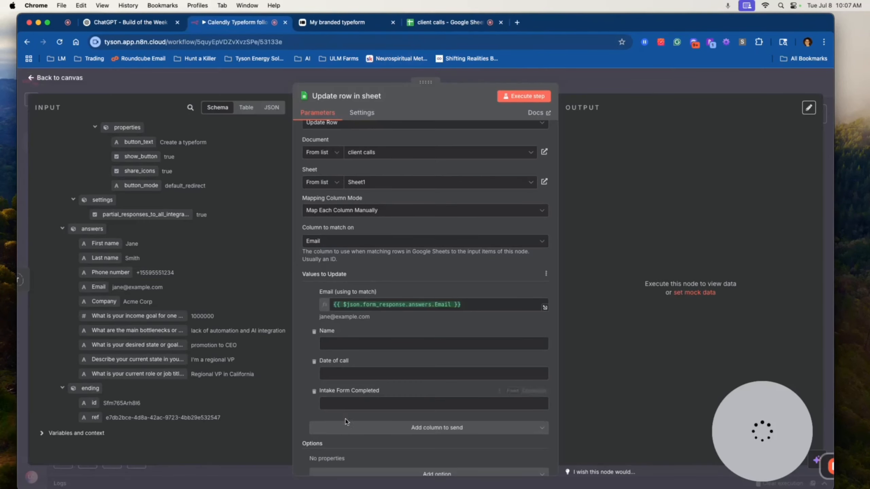
Drop the Date of call and Name fields, set Intake Form Completed to Yes, and execute the step
left_click(314, 362)
left_click(314, 331)
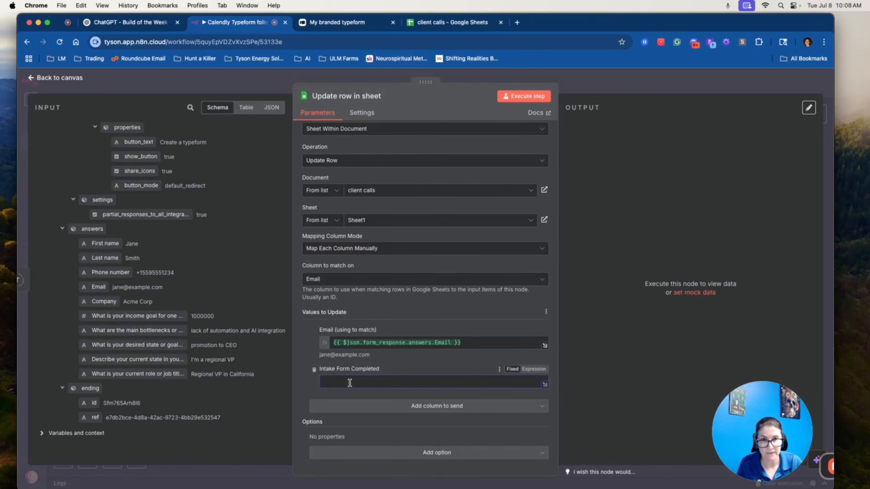
key("Caps_Lock")
type("Yes")
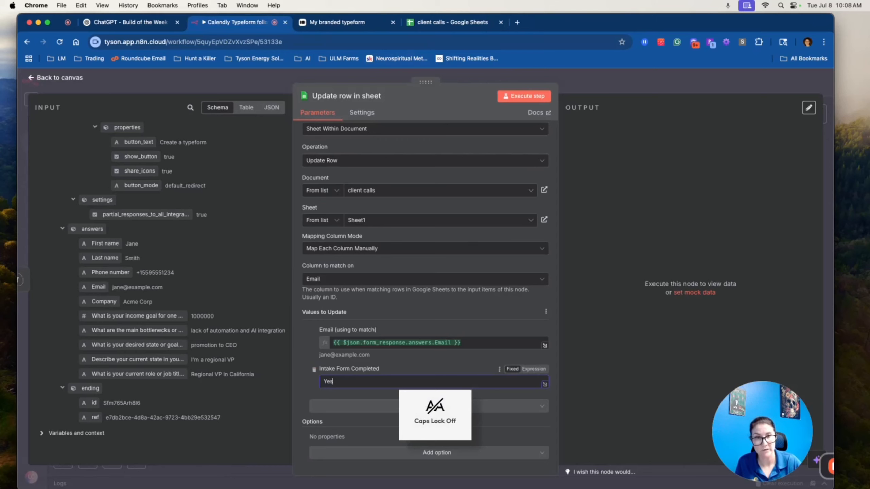
left_click(522, 98)
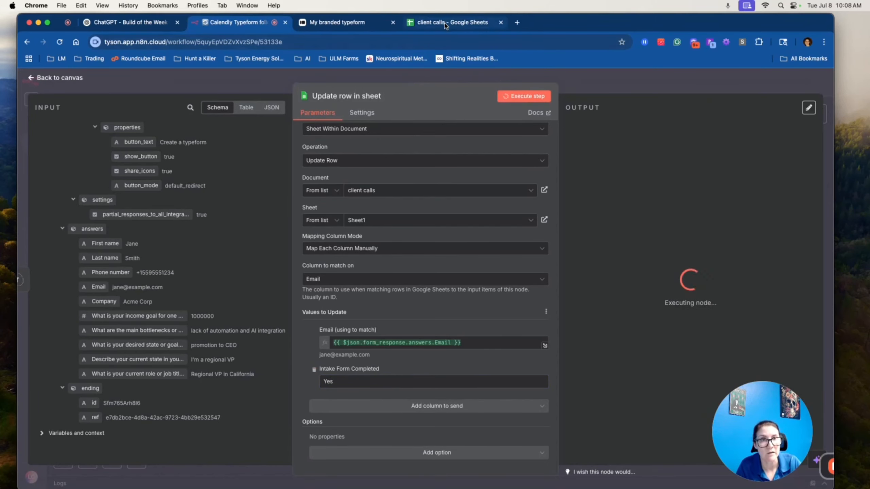
Confirm the sheet's sample row now shows Yes, then return to the n8n canvas
left_click(445, 23)
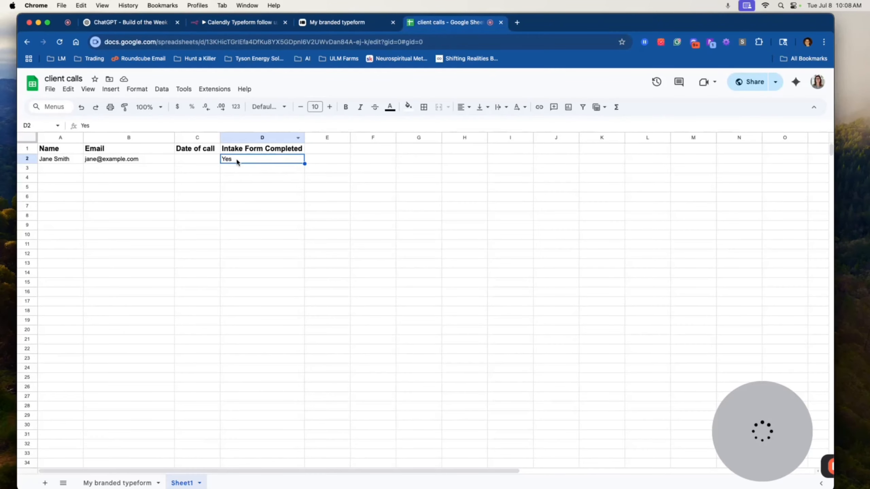
left_click(228, 24)
left_click(61, 79)
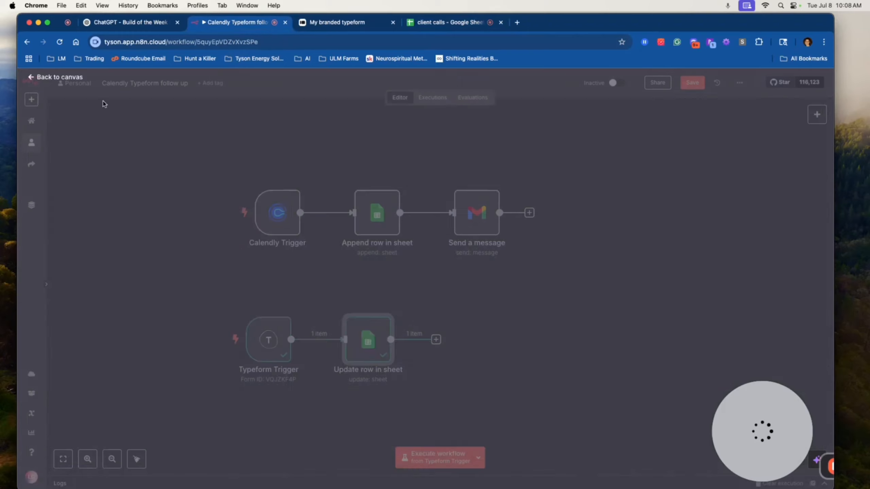
Reread the 'within 24 hours' reminder requirement in the ChatGPT coaching use-case prompt
left_click(127, 23)
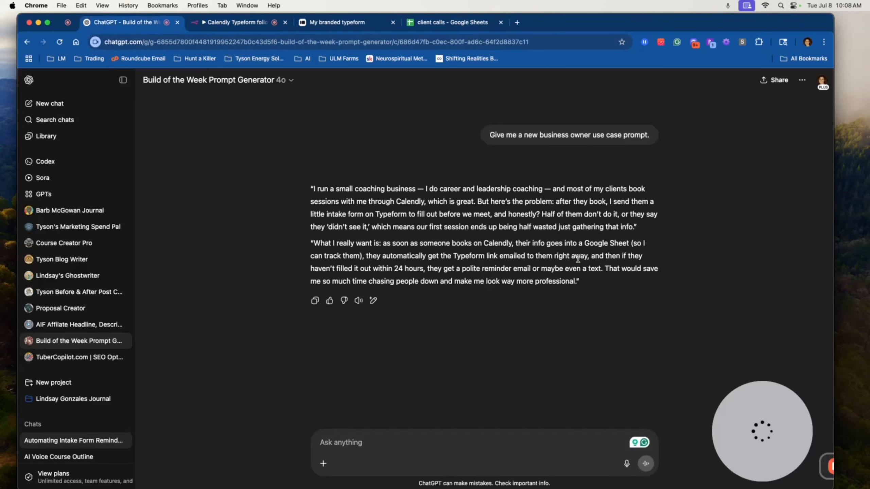
left_click_drag(335, 269, 433, 269)
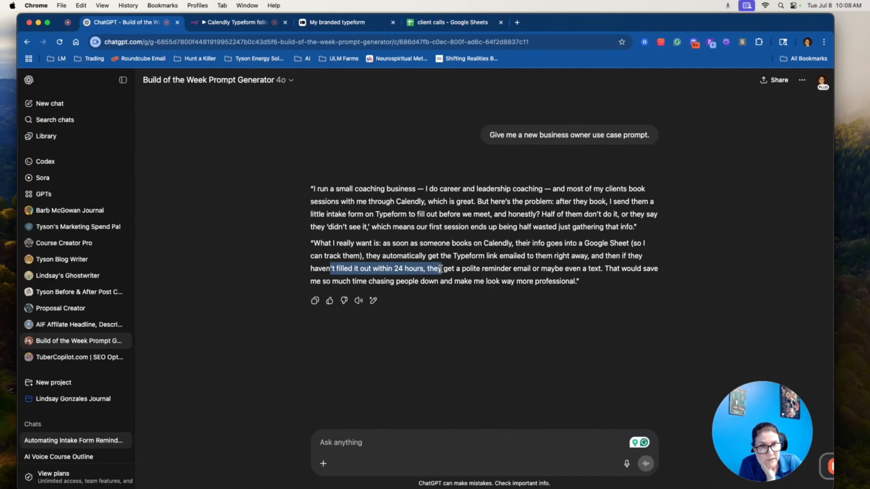
left_click(495, 271)
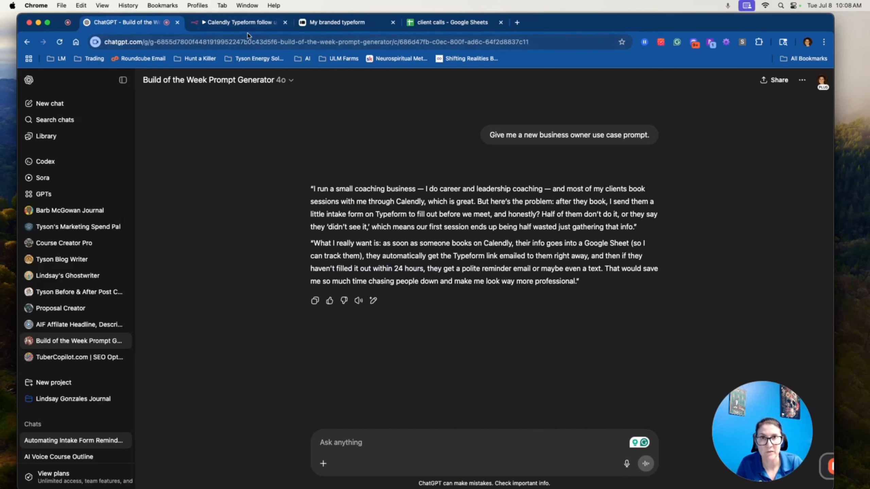
left_click(233, 23)
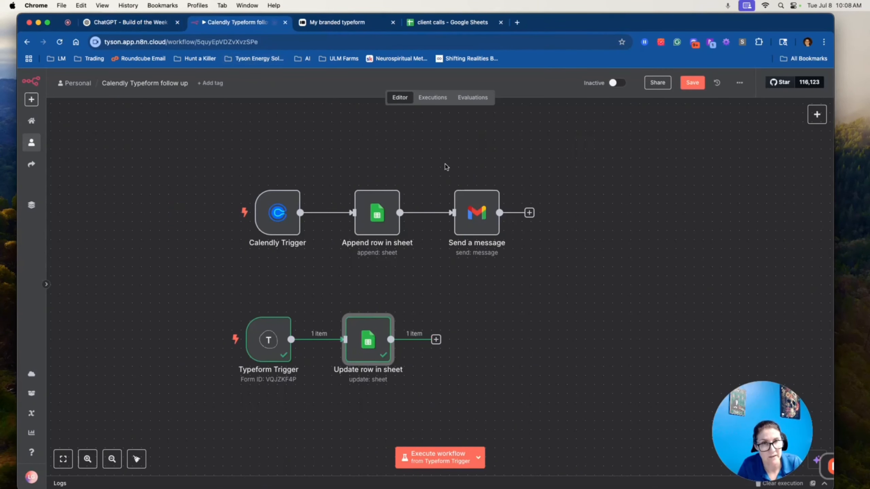
Copy the Send a message Gmail node as Send a message1 after Update row in sheet, then open a blank browser tab
left_click_drag(445, 165, 535, 267)
key("super+c")
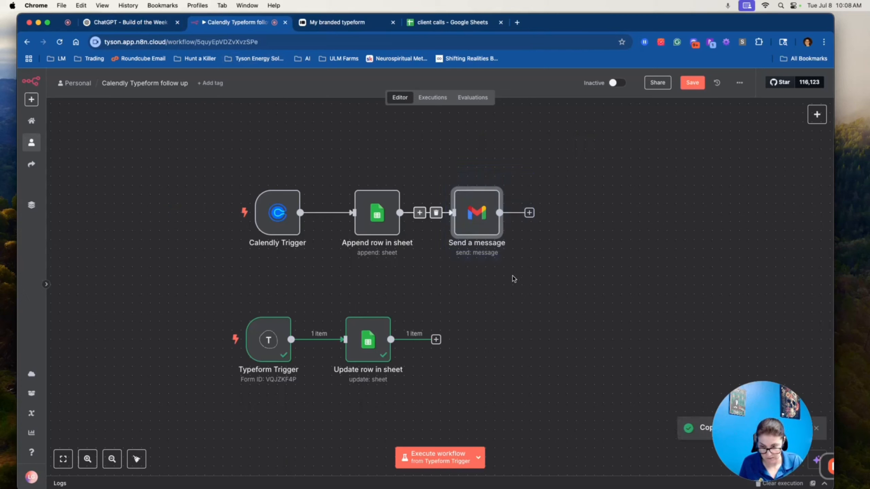
key("super+v")
left_click_drag(546, 289, 452, 338)
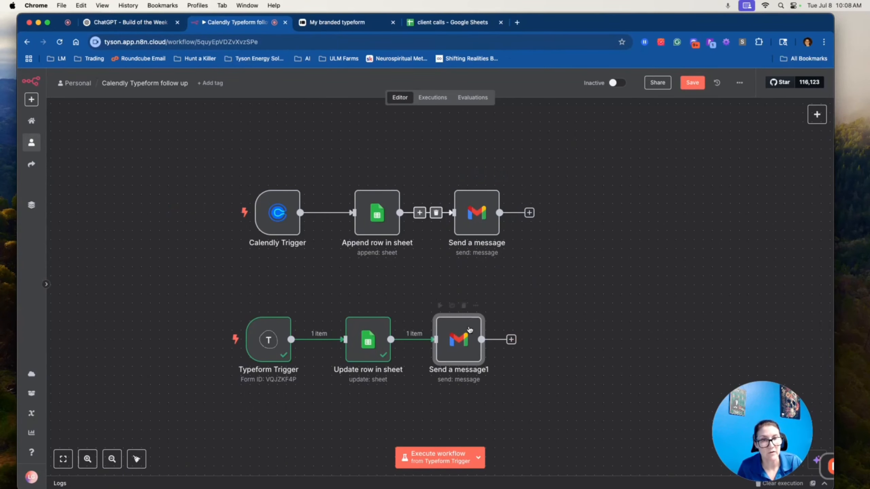
left_click(518, 22)
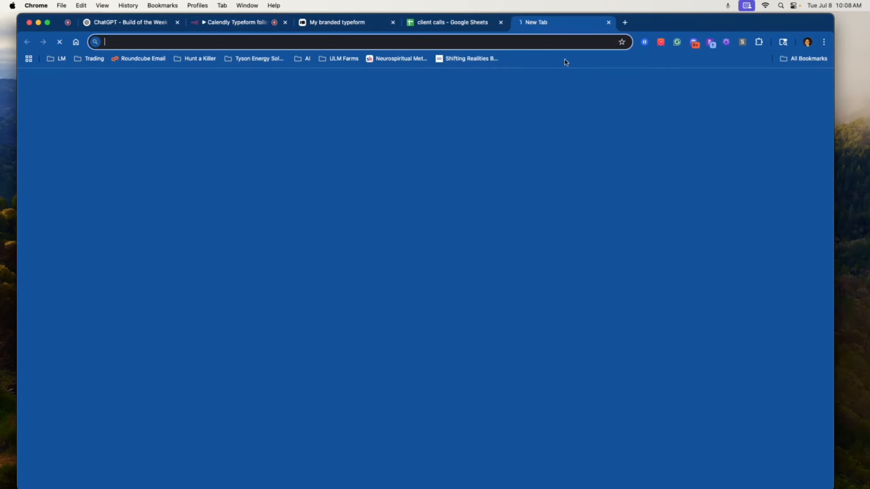
Go to chatgpt.com and open the Automated Intake Email Template chat
type("chatgpt.com")
key("Return")
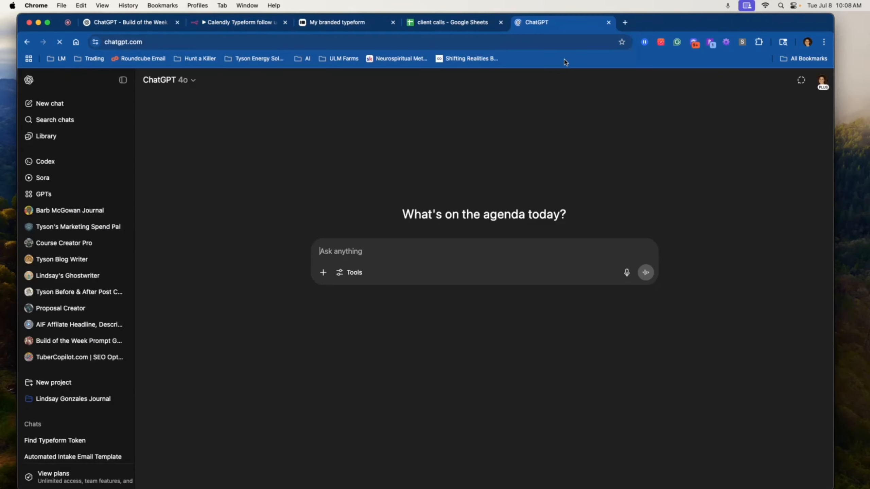
scroll(89, 405, "down", 2)
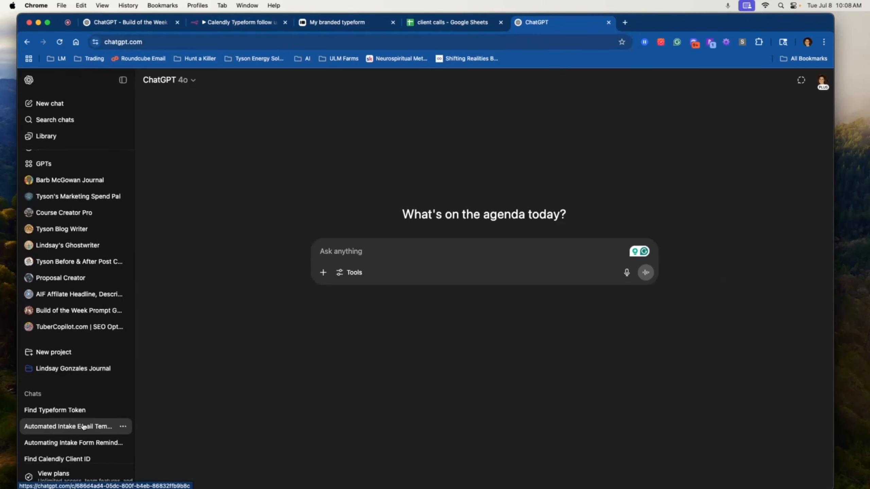
left_click(73, 427)
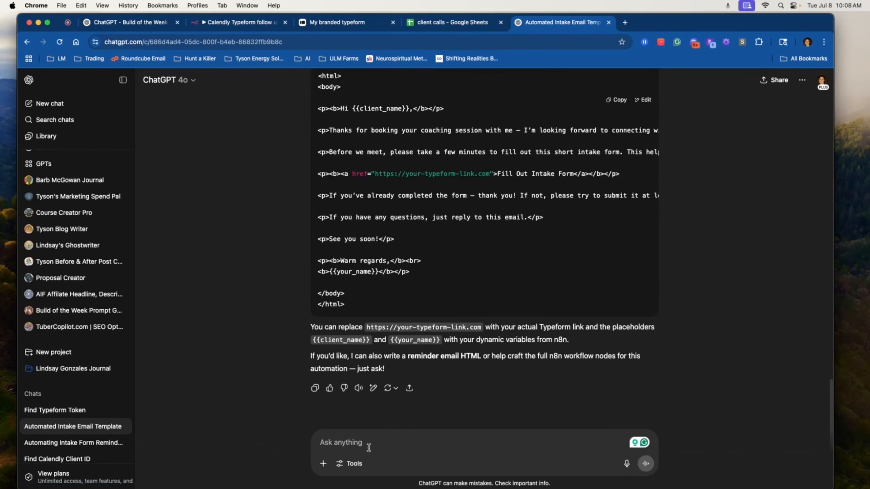
Ask for a reminder email for clients who haven't filled out the form within 24 hours, keeping the mapped variables
key("Caps_Lock")
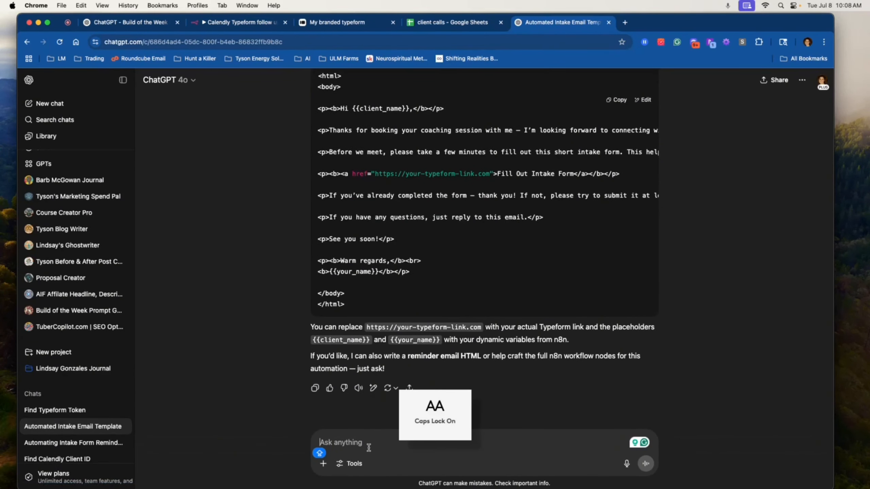
type("P")
key("Caps_Lock")
type("erfect, ")
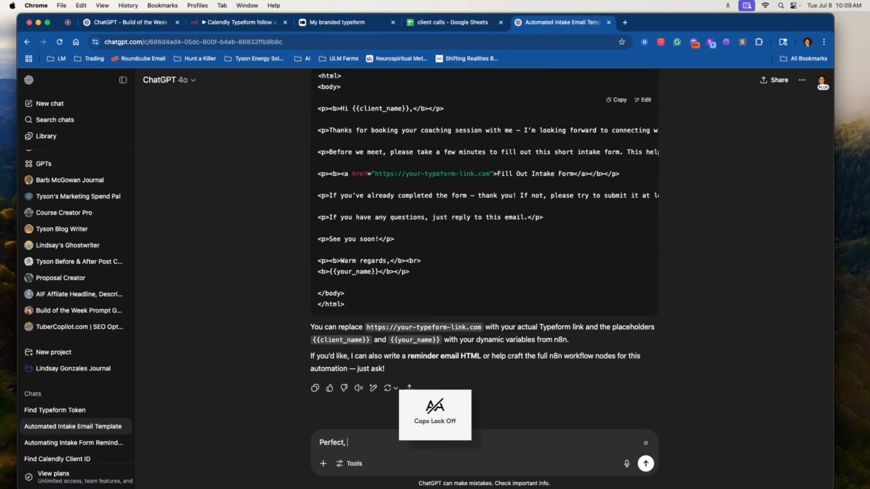
type("now please create")
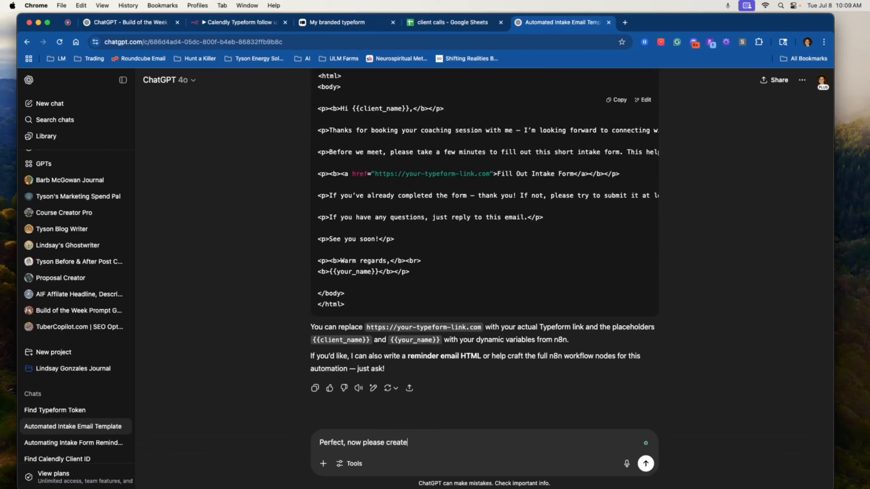
type(" an")
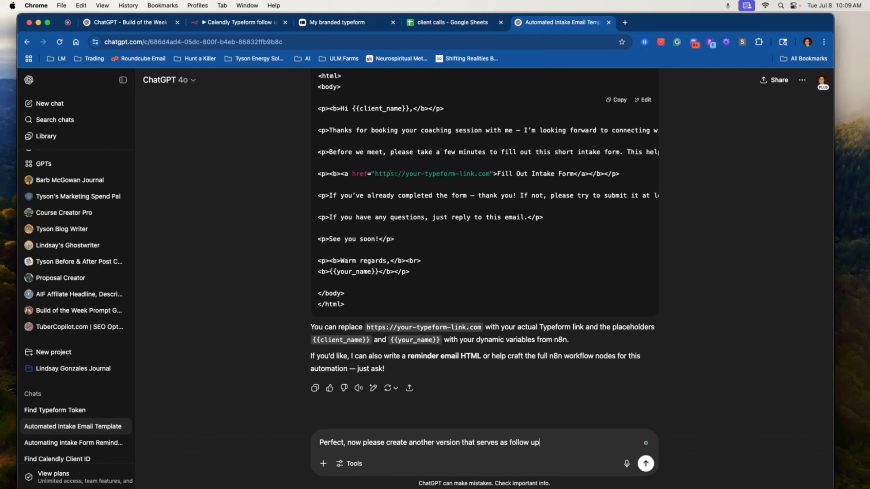
type("so that if they haven't filled out the form within 24 h")
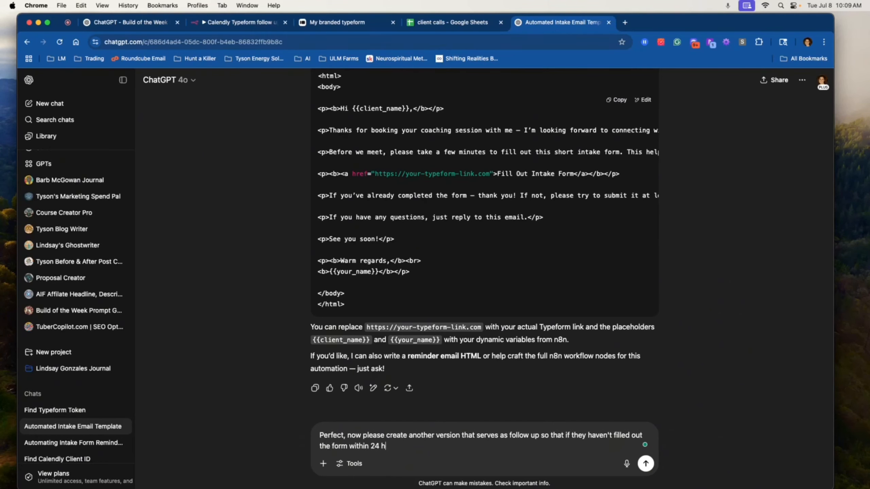
type("ours, it will remind them. JH")
key("Caps_Lock")
type("ere")
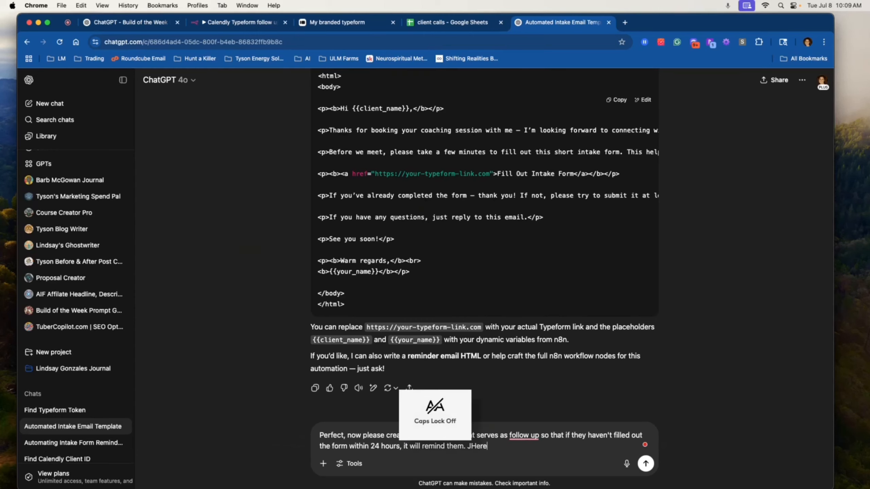
key("BackSpace")
key("BackSpace")
key("BackSpace")
key("BackSpace")
key("BackSpace")
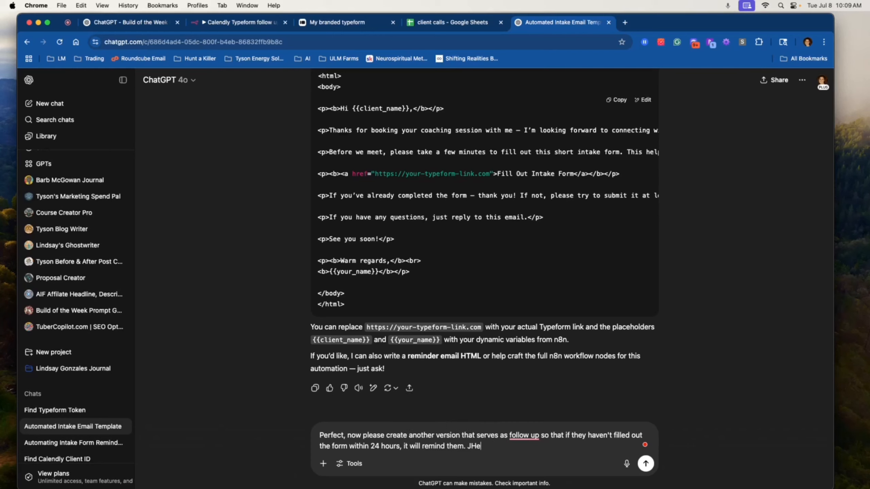
type("H")
key("Caps_Lock")
type("ere is t")
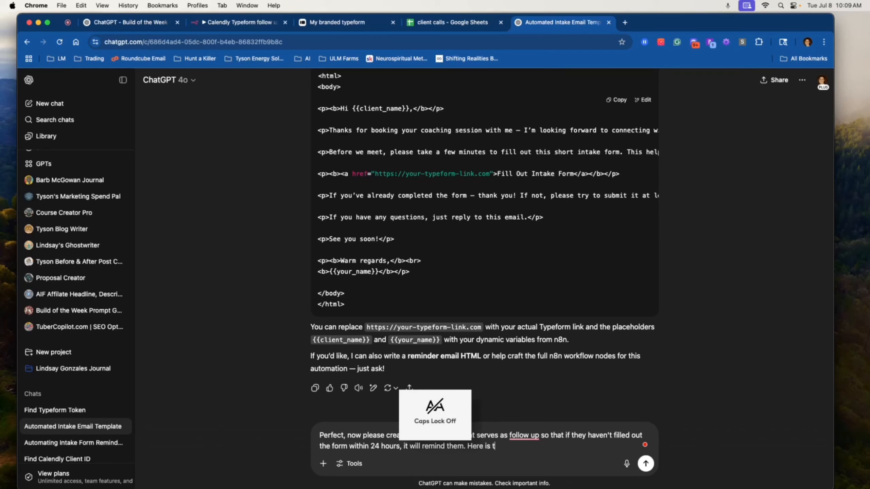
type("he actual e")
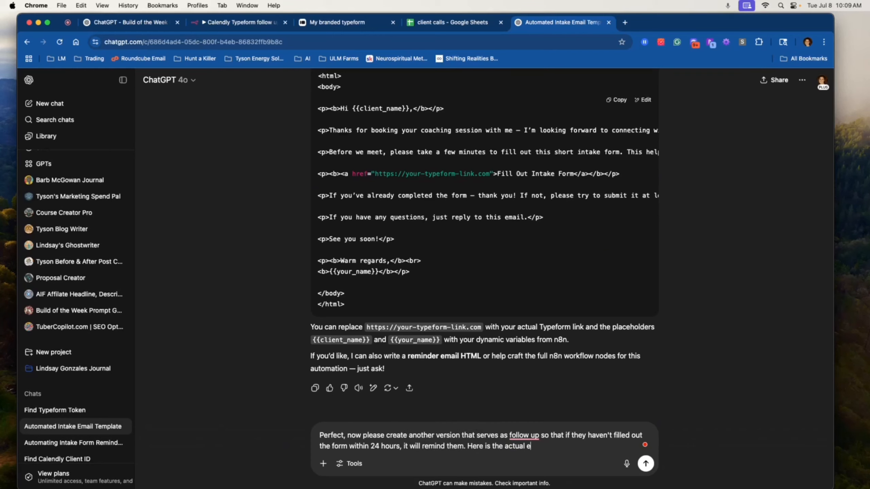
type("mail template I")
key("Caps_Lock")
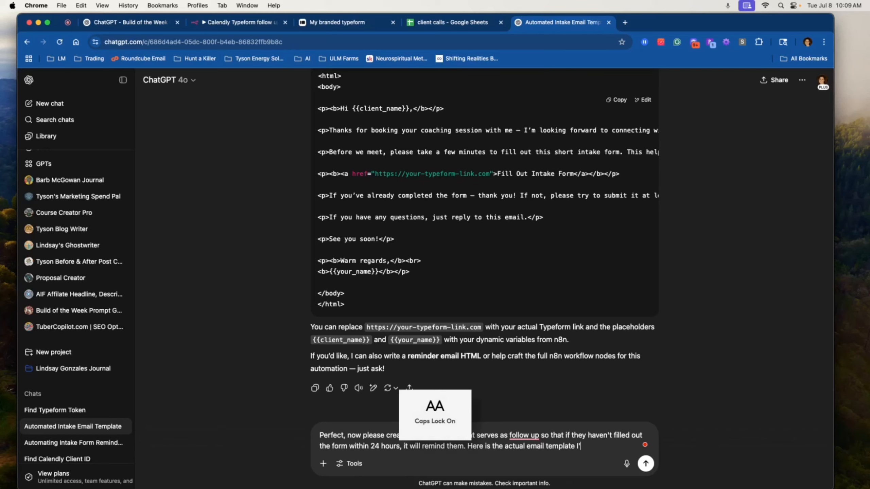
type("'m using. Please")
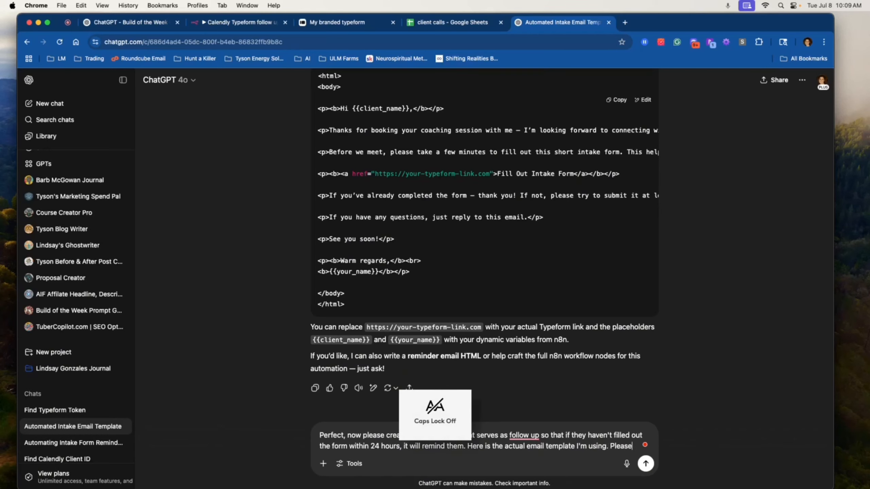
type(" keep the dynamic")
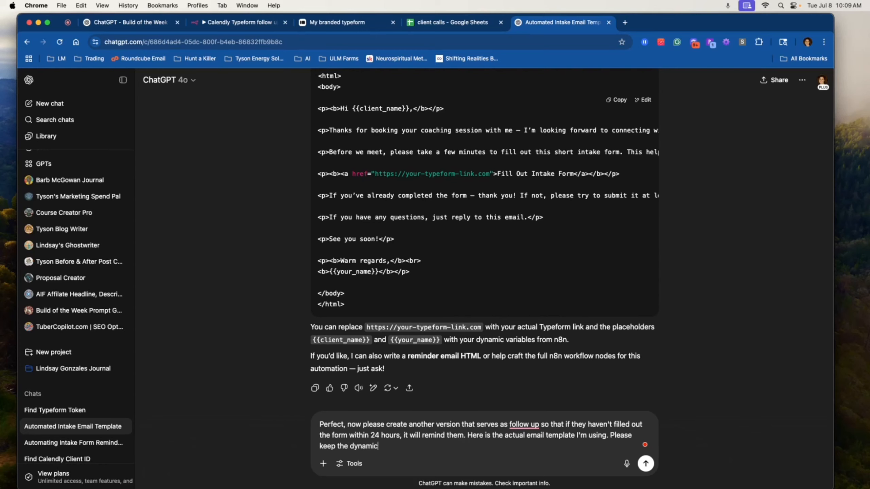
type("ally mapped variables.")
key("shift+Return")
key("shift+Return")
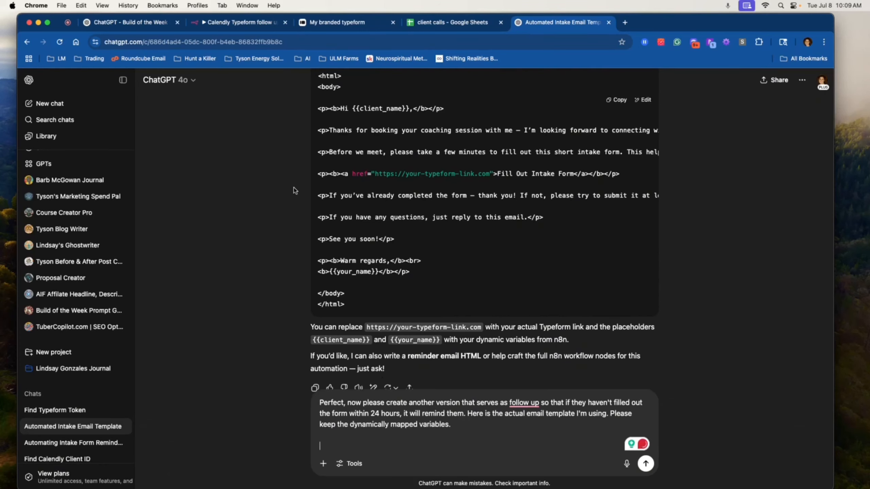
left_click(238, 24)
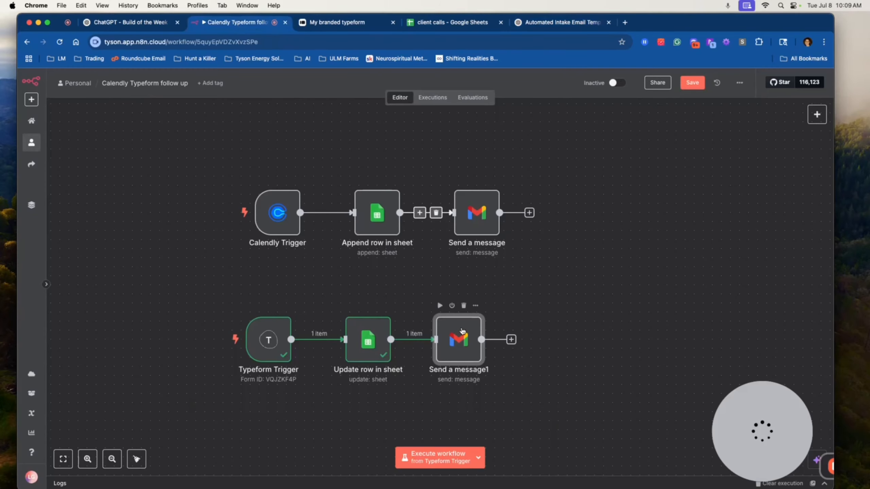
Open Send a message1 and select its entire Message HTML body
double_click(462, 331)
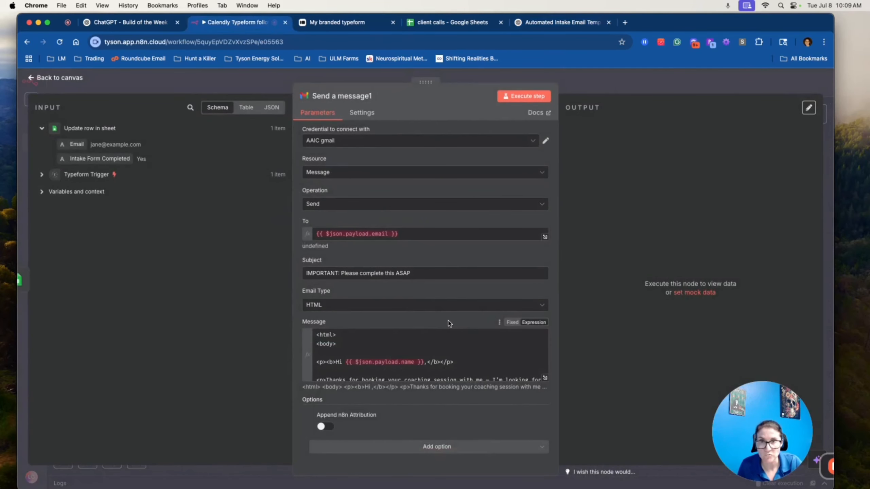
left_click(378, 341)
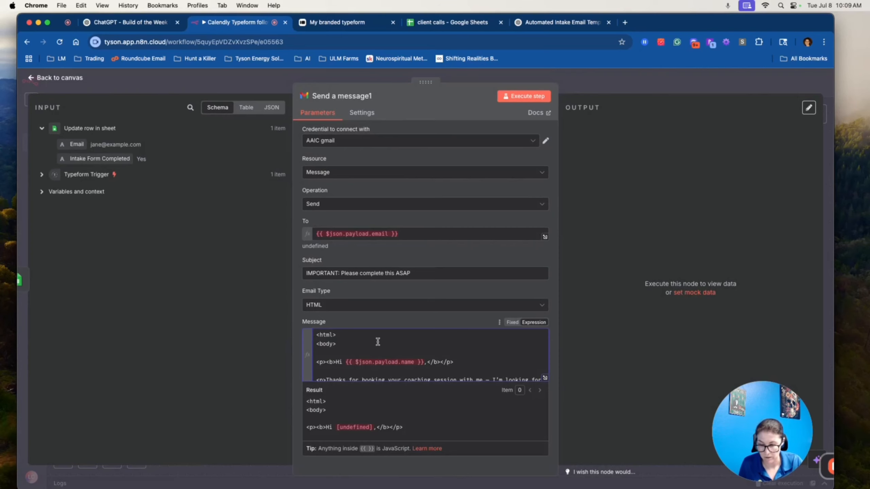
key("super+a")
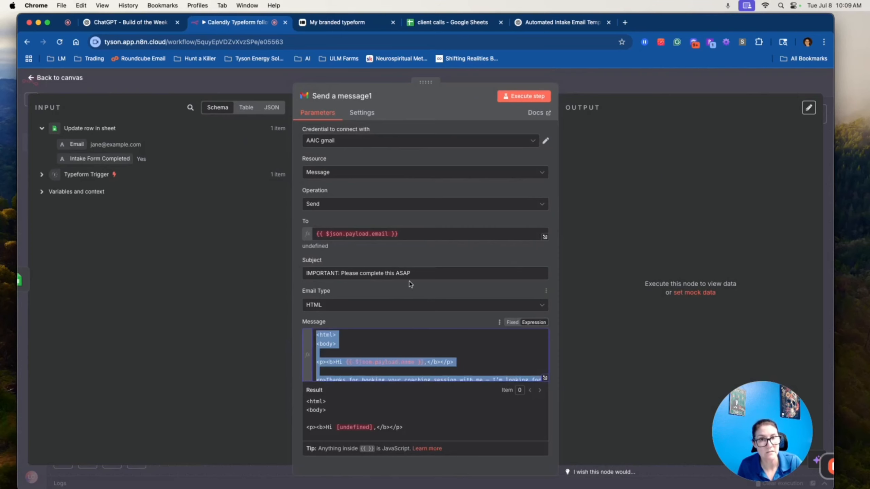
Change the subject to 'REMINDER: Please complete this before our meeting'
double_click(320, 274)
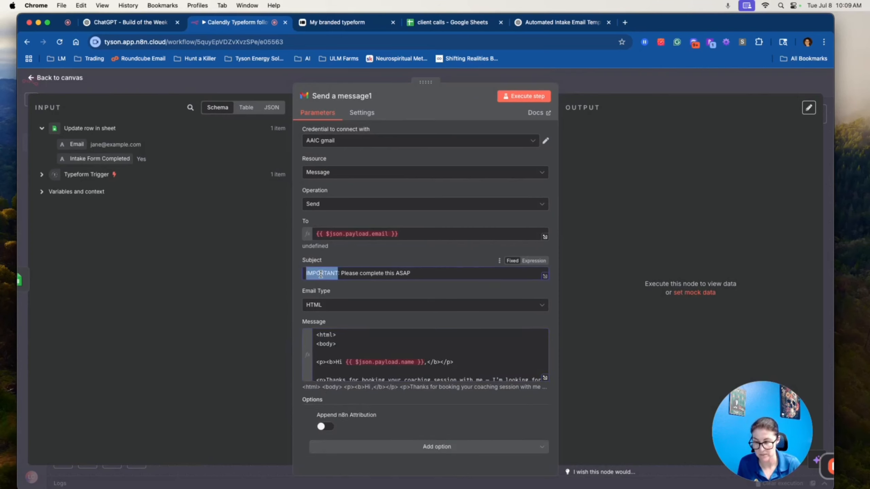
key("Caps_Lock")
type("REMINDER")
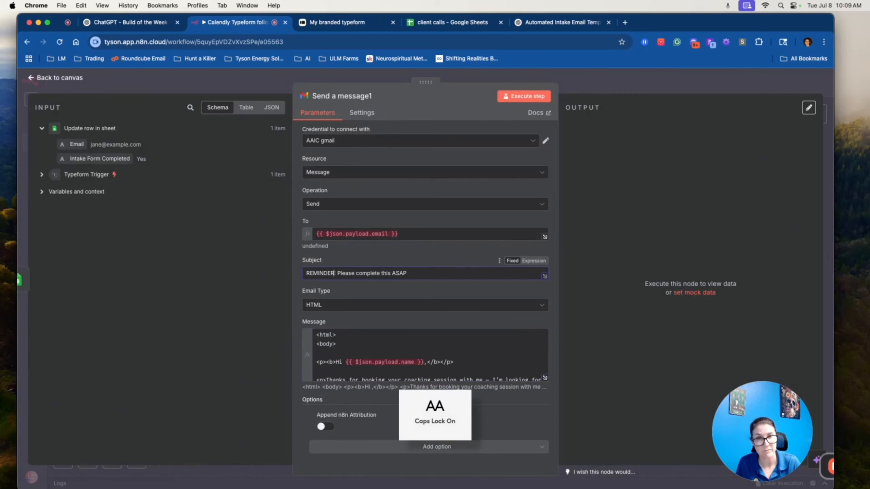
double_click(400, 273)
key("Caps_Lock")
type("bef")
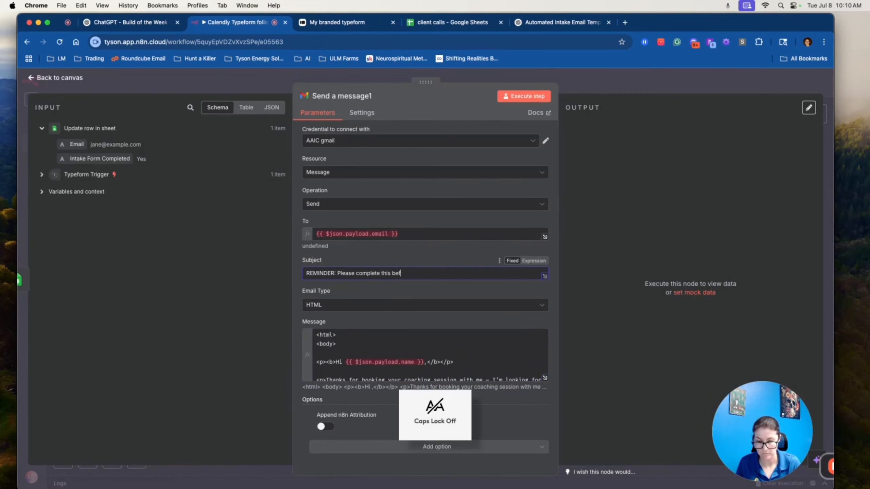
type("ore our me")
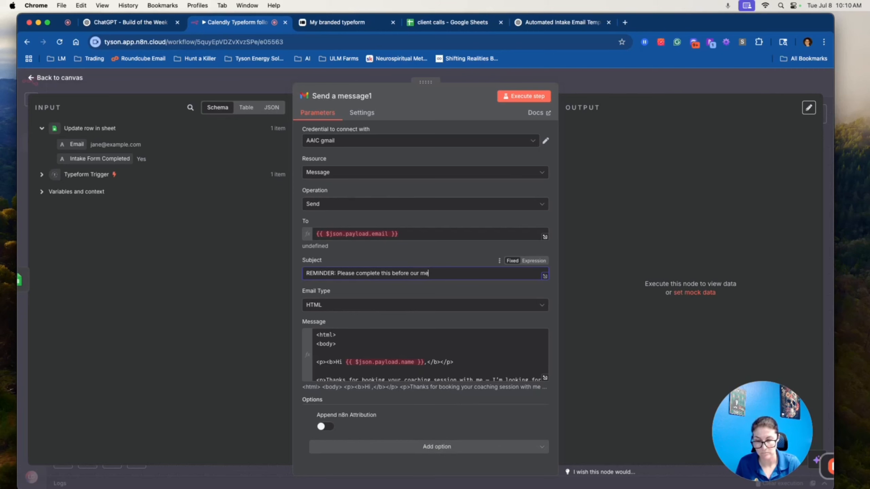
type("eting")
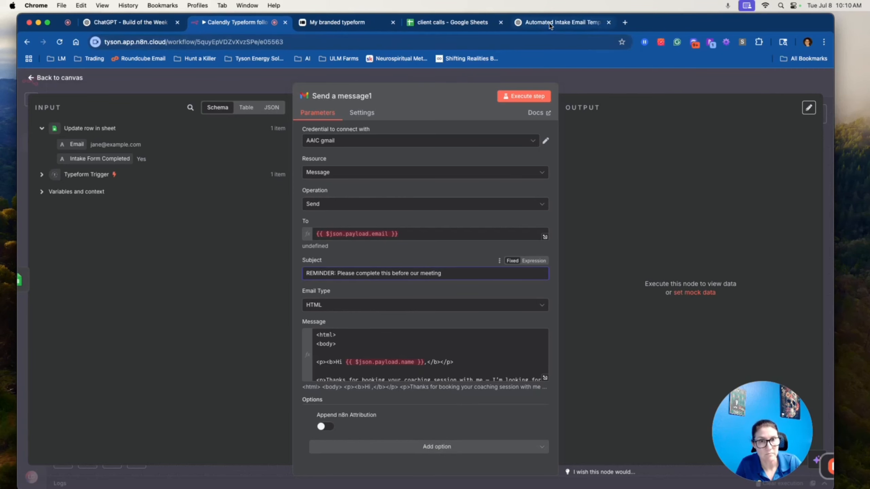
left_click(549, 23)
Send the email HTML to ChatGPT and copy the generated follow-up reminder HTML
key("super+v")
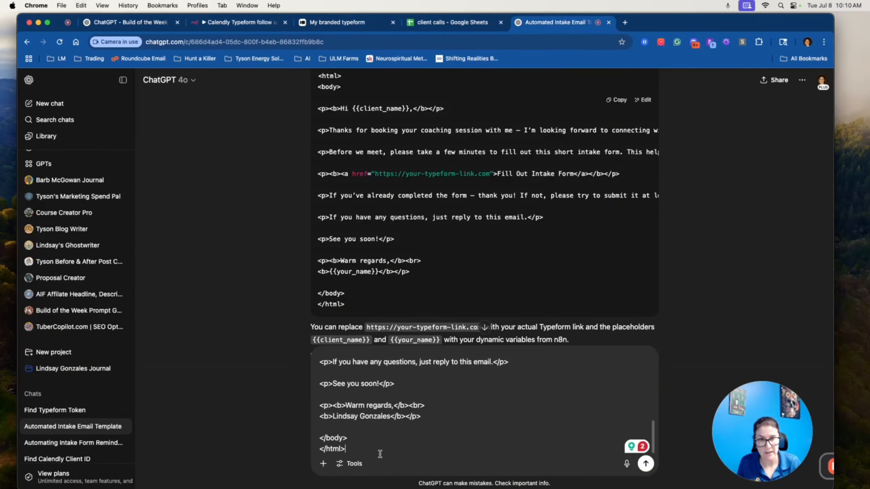
key("Return")
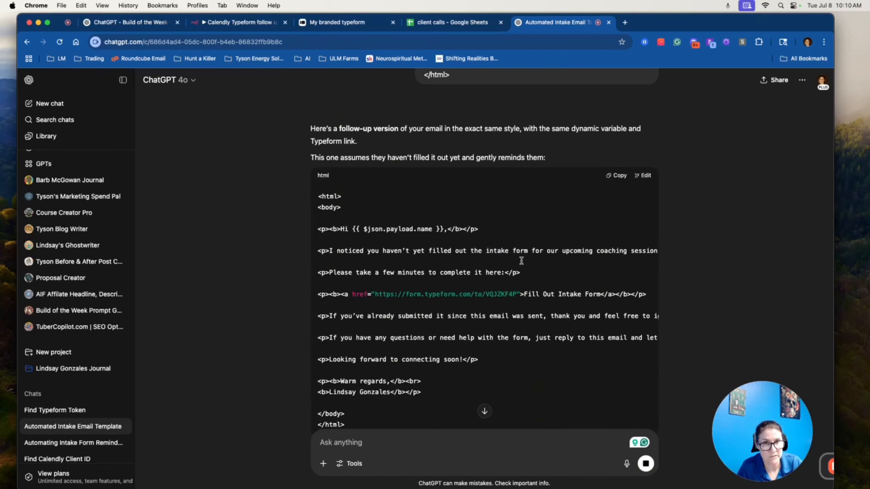
left_click(618, 176)
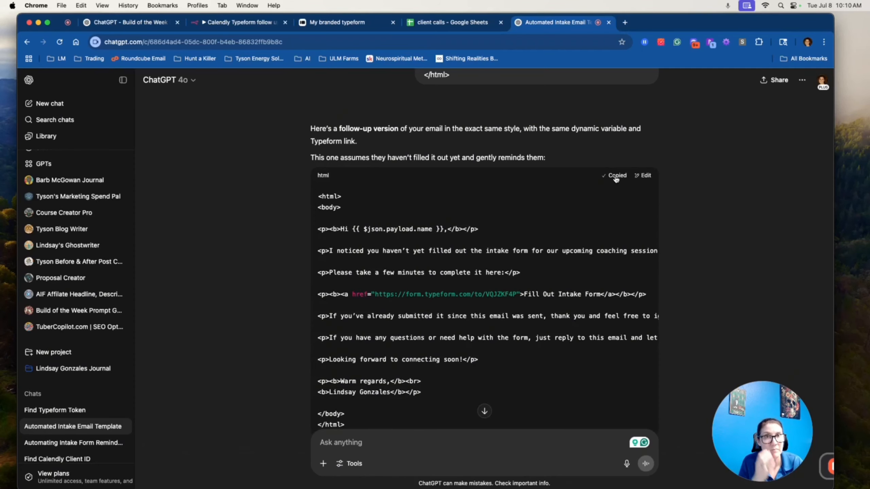
left_click(240, 22)
left_click(543, 378)
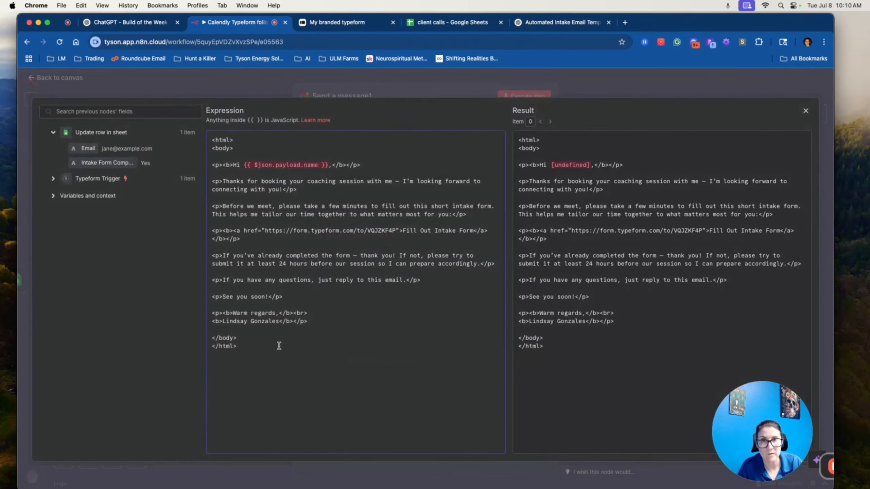
Replace the message with the follow-up HTML and greet by the Typeform First name
key("super+a")
key("super+v")
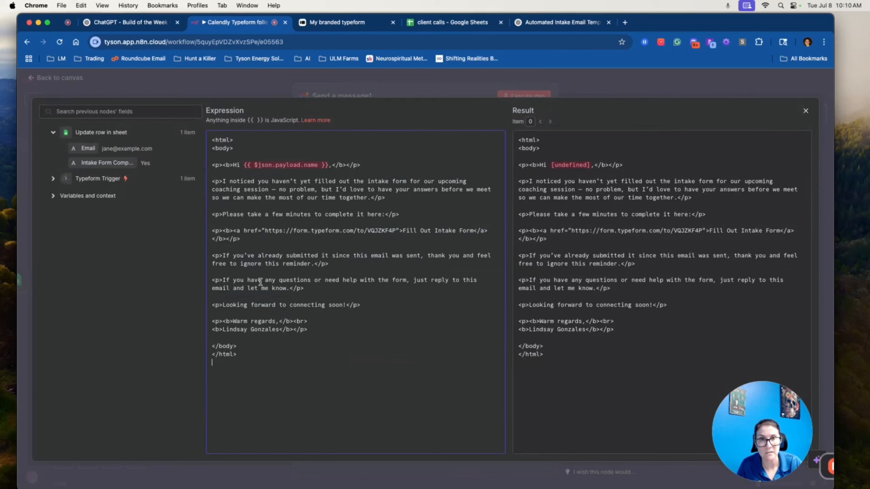
left_click_drag(329, 165, 243, 165)
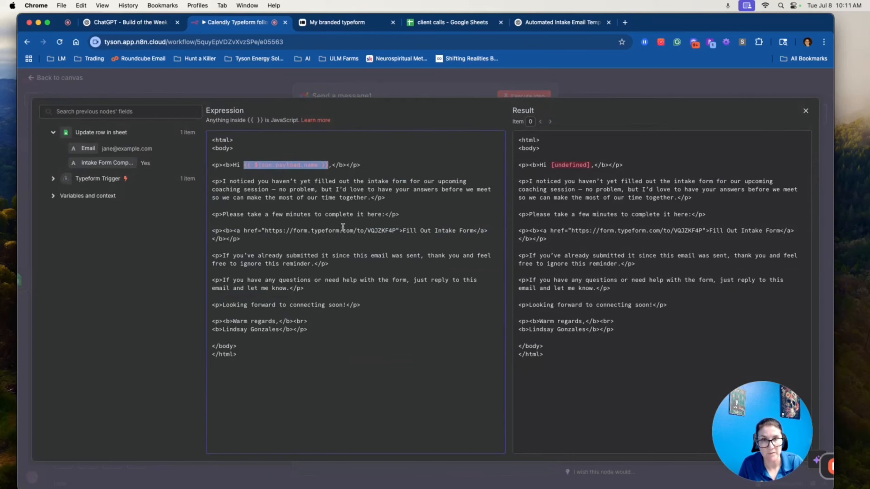
key("BackSpace")
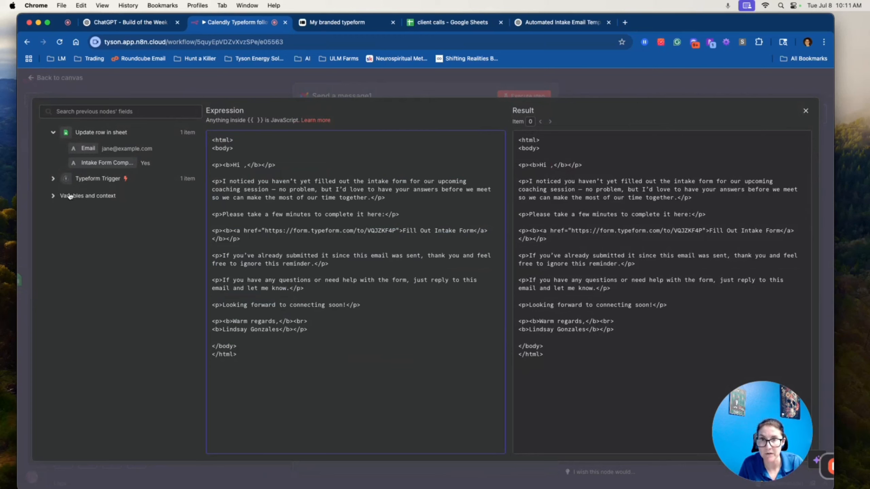
left_click(53, 178)
scroll(98, 252, "down", 15)
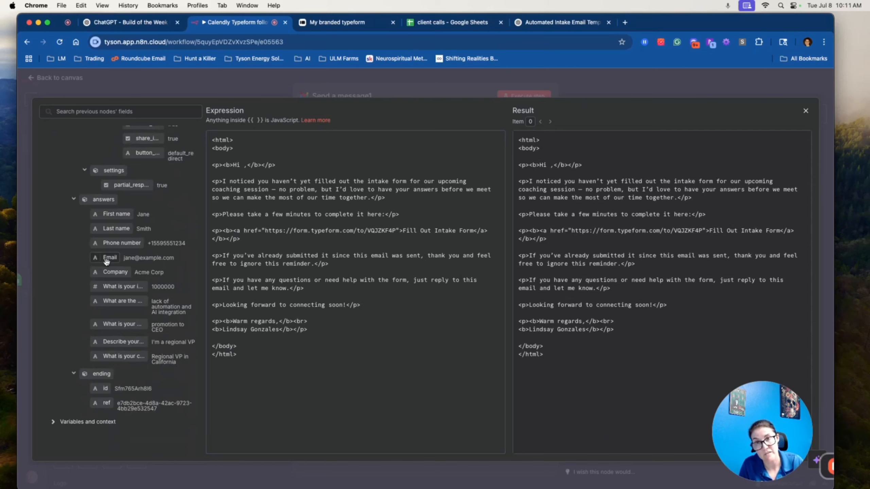
left_click_drag(103, 215, 245, 166)
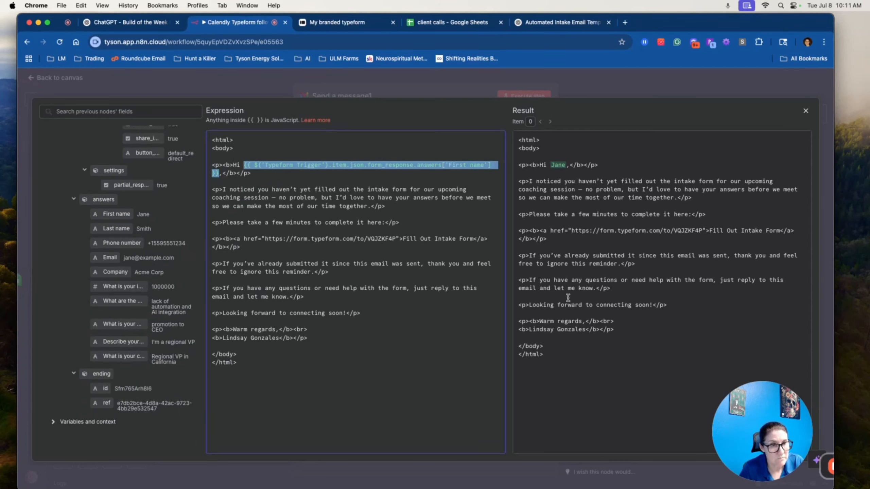
left_click(105, 89)
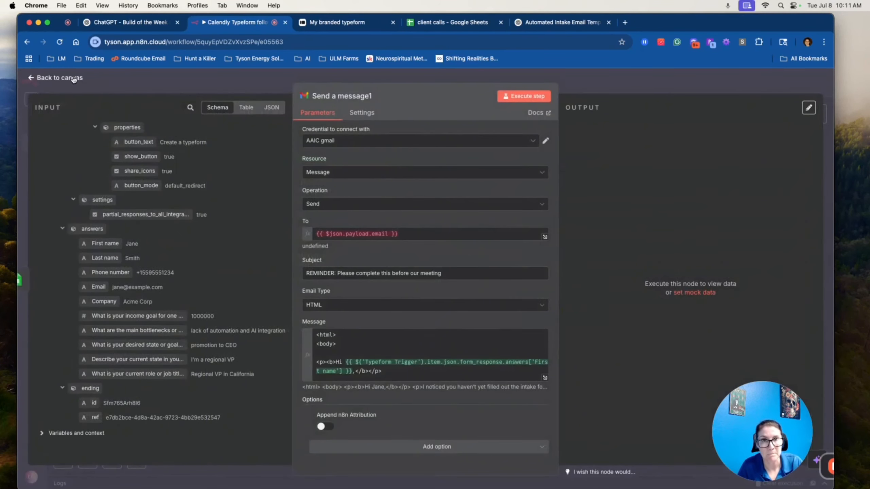
Address the reminder to the Typeform Email answer and save the workflow
left_click_drag(411, 234, 258, 230)
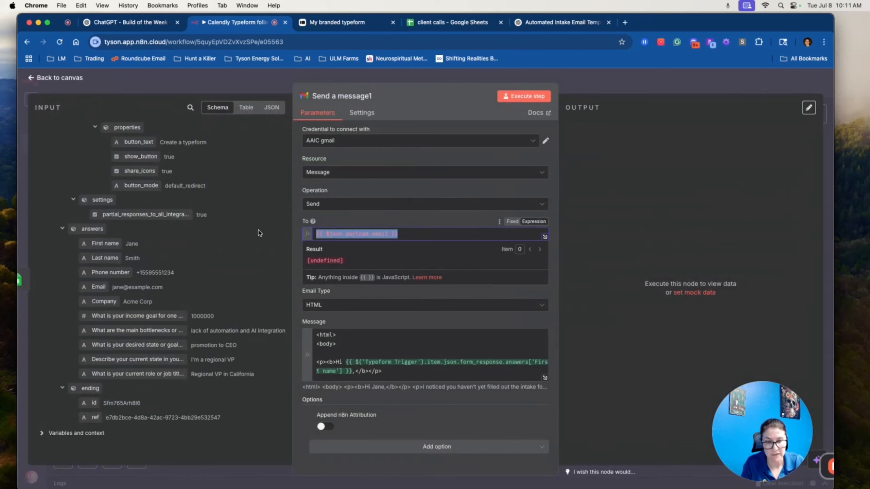
key("BackSpace")
left_click(281, 241)
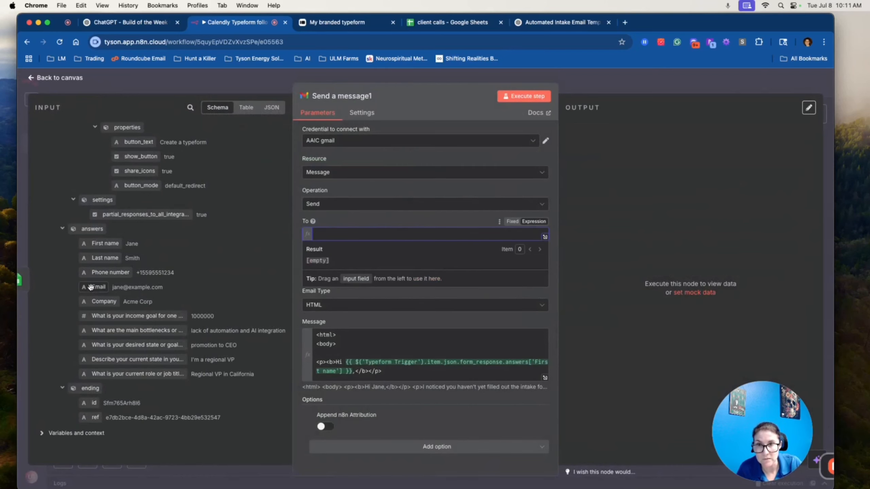
left_click_drag(98, 287, 339, 240)
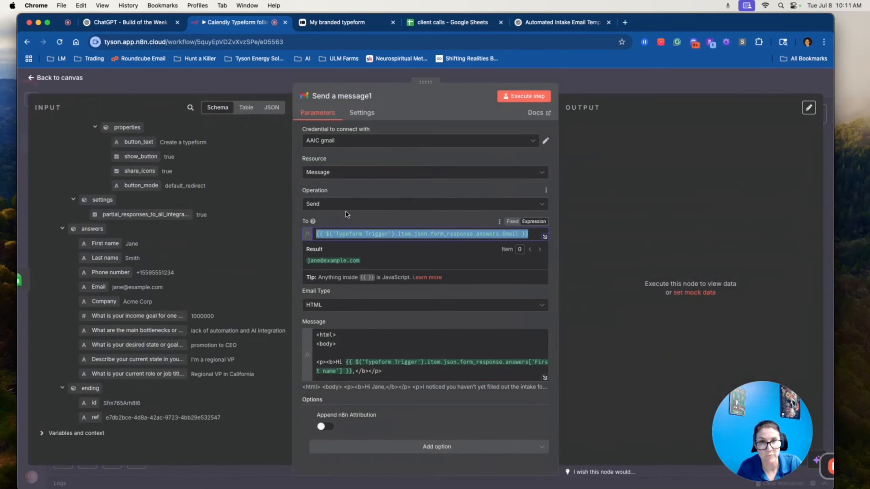
left_click(67, 79)
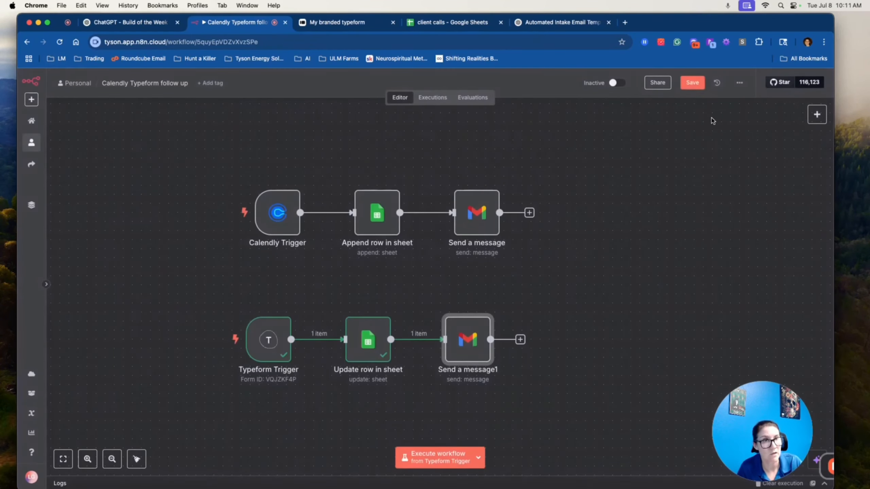
left_click(692, 84)
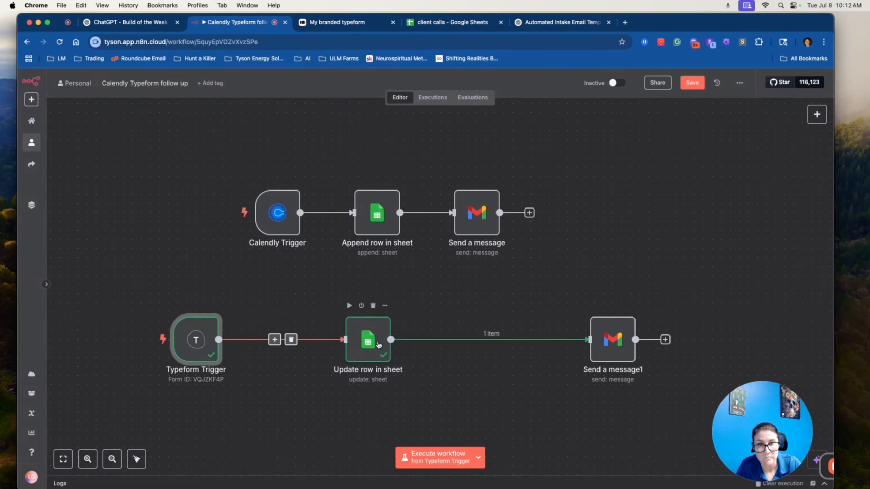
Insert a Wait step of 24 Hours after Update row in sheet
left_click_drag(375, 346, 294, 346)
mouse_move(386, 343)
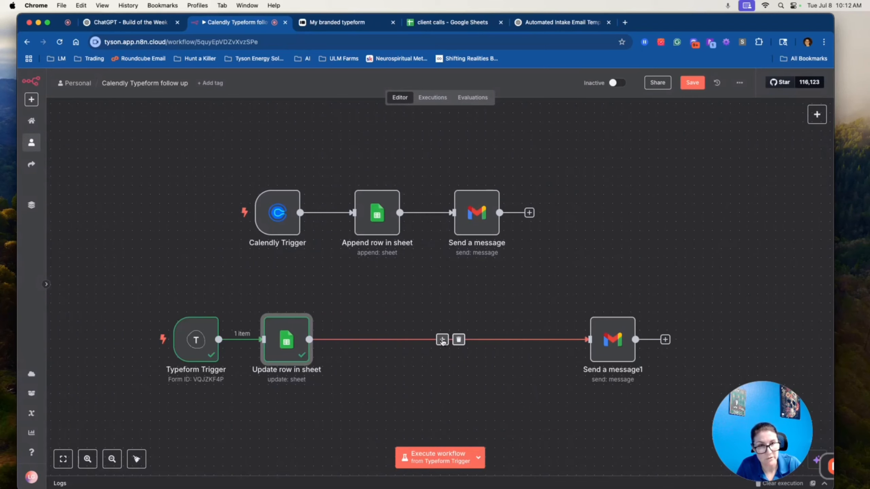
left_click(443, 340)
type("wait")
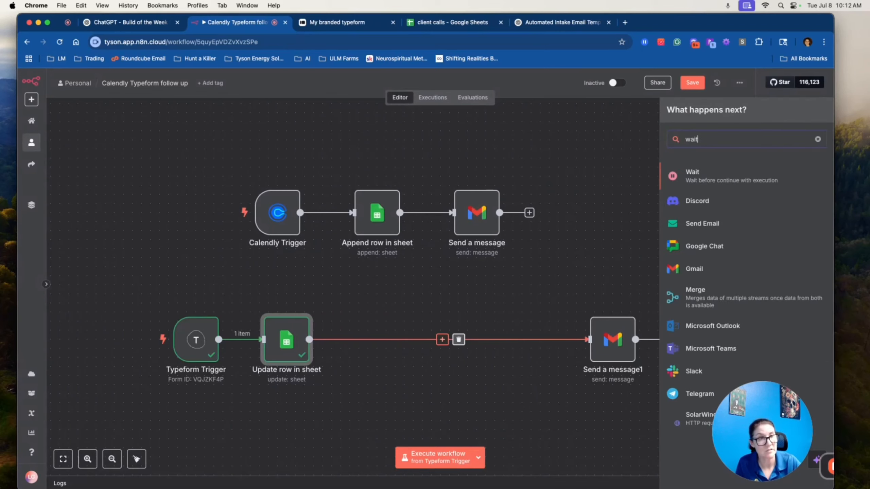
left_click(723, 175)
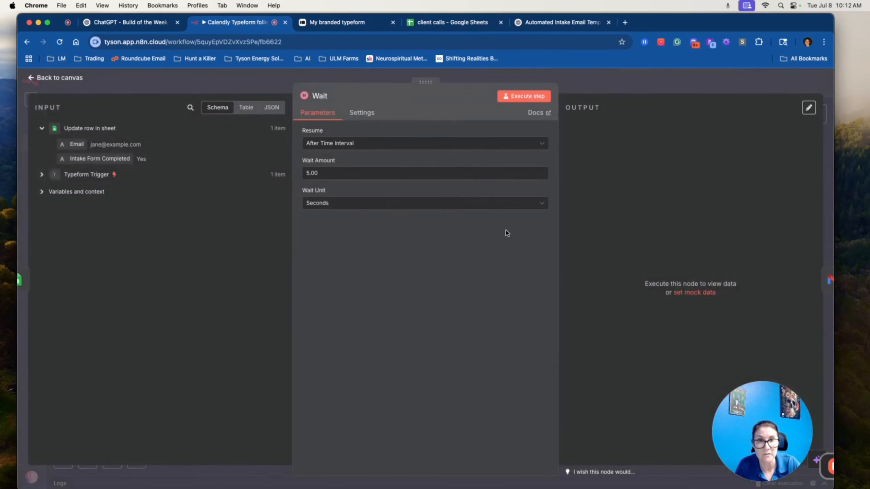
double_click(327, 173)
type("24")
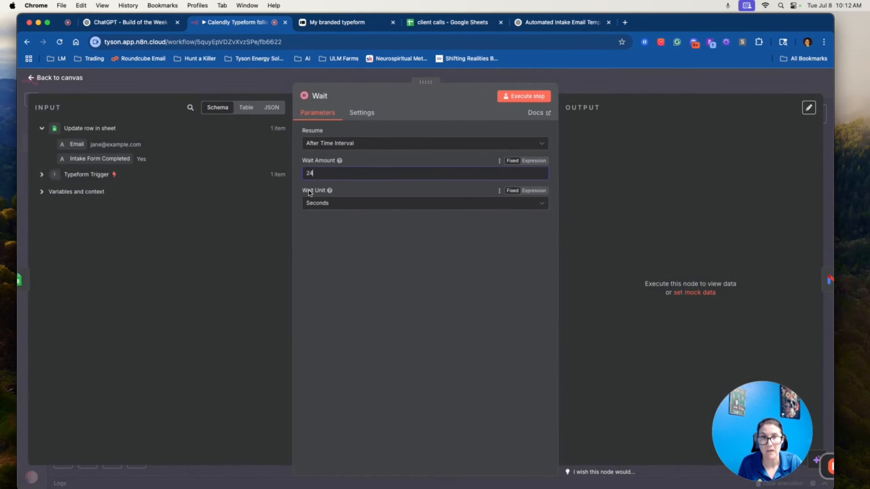
left_click(316, 203)
left_click(325, 256)
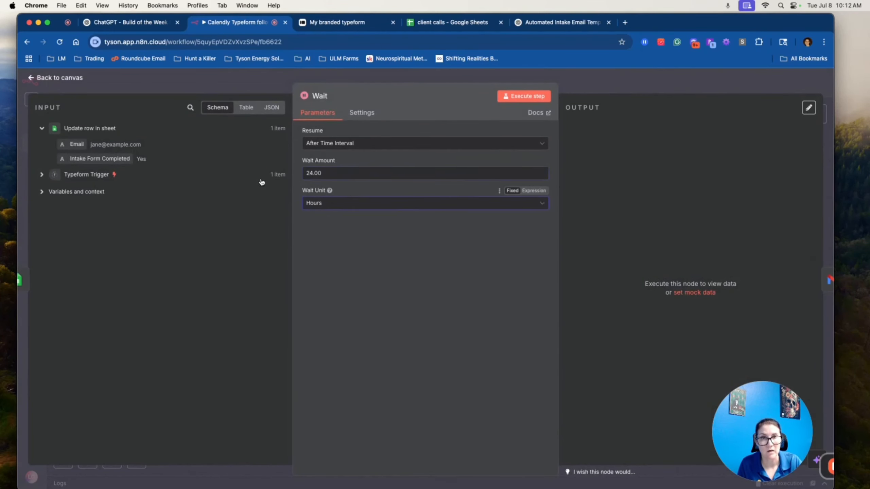
key("Escape")
Add an If node right after the Wait step
left_click(487, 339)
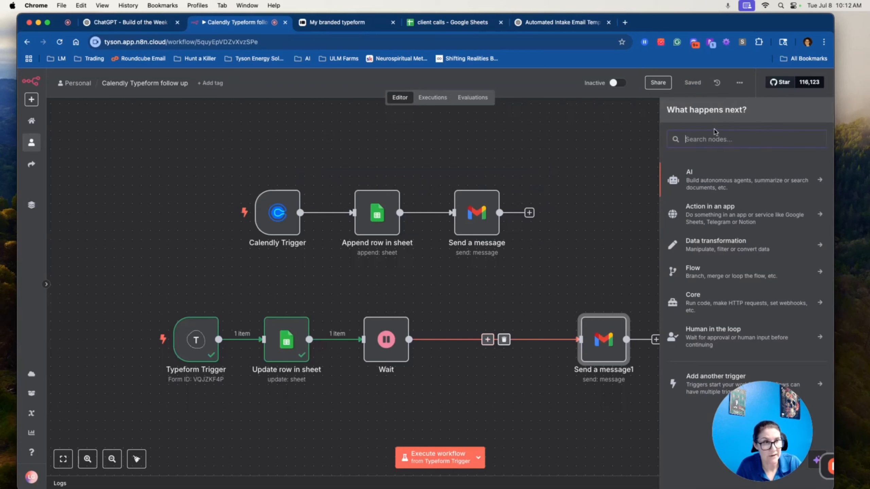
type("if")
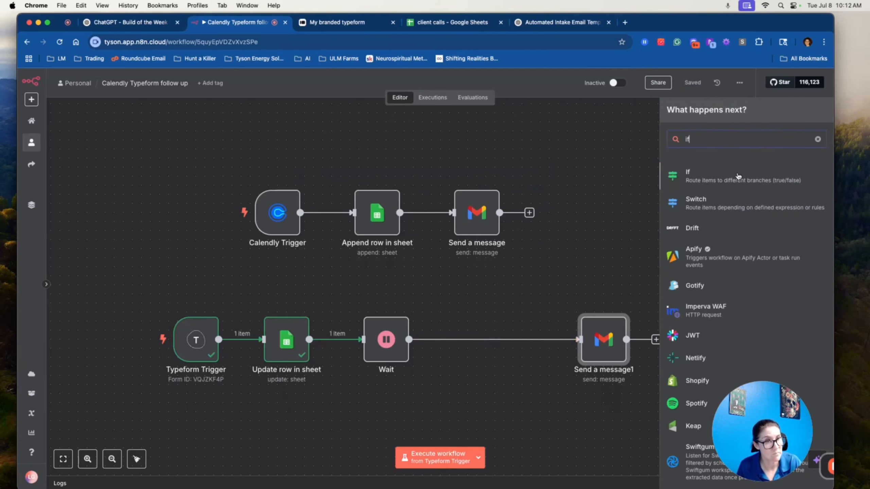
left_click(738, 176)
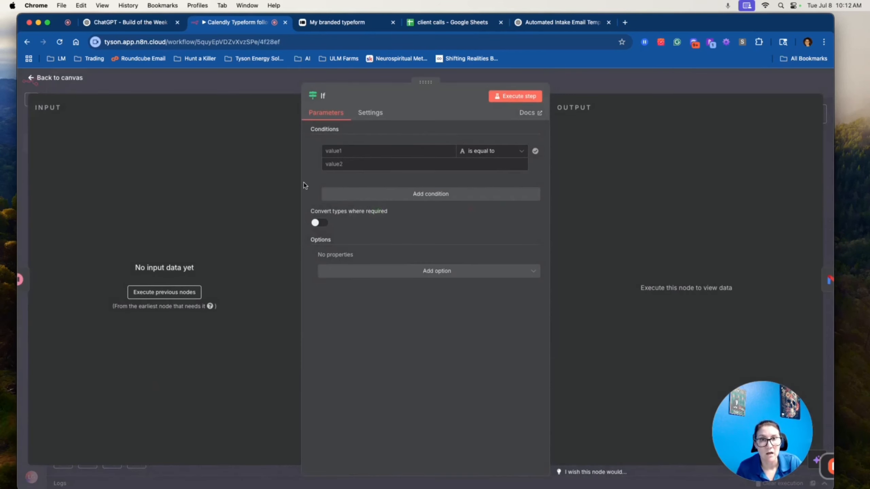
left_click(72, 79)
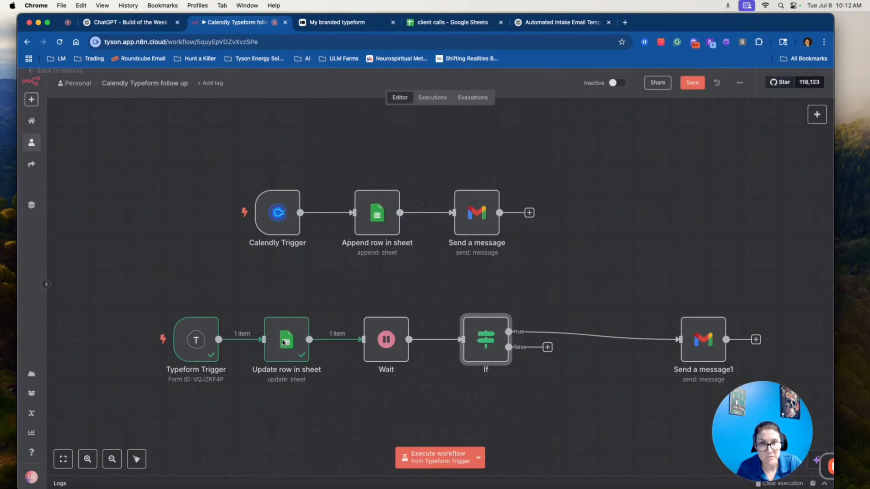
double_click(204, 326)
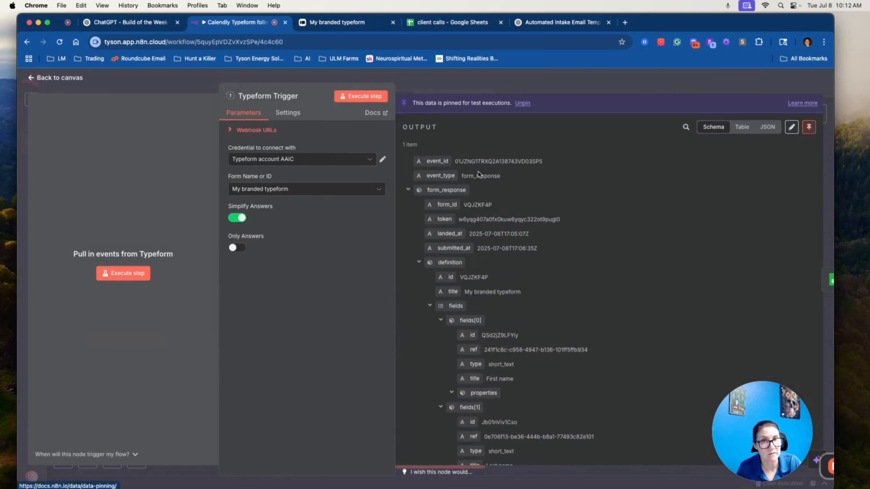
left_click(75, 81)
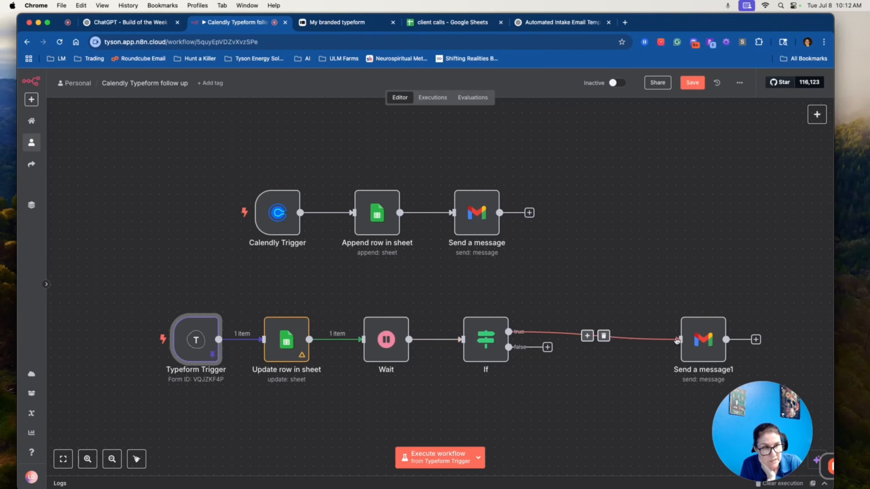
left_click_drag(704, 339, 676, 276)
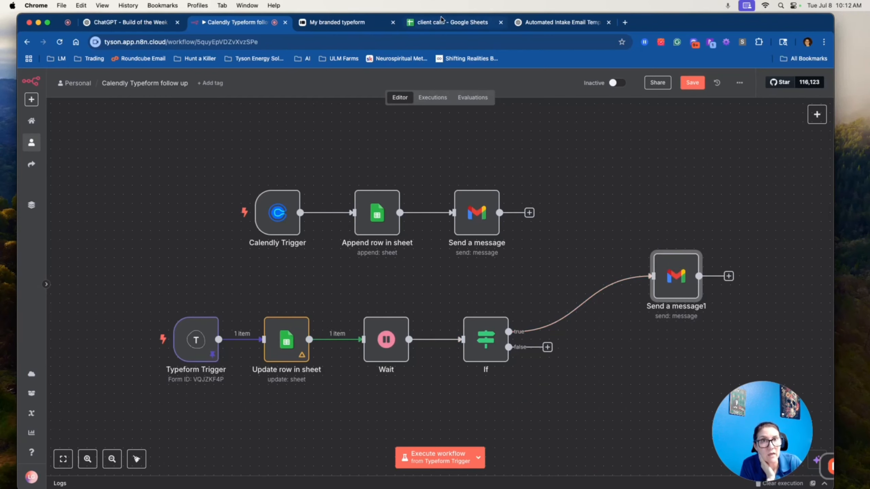
left_click(444, 22)
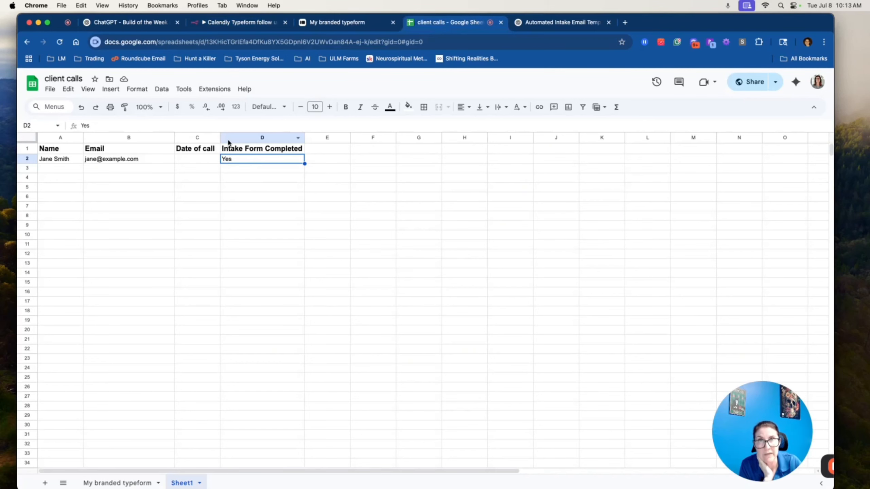
left_click(231, 23)
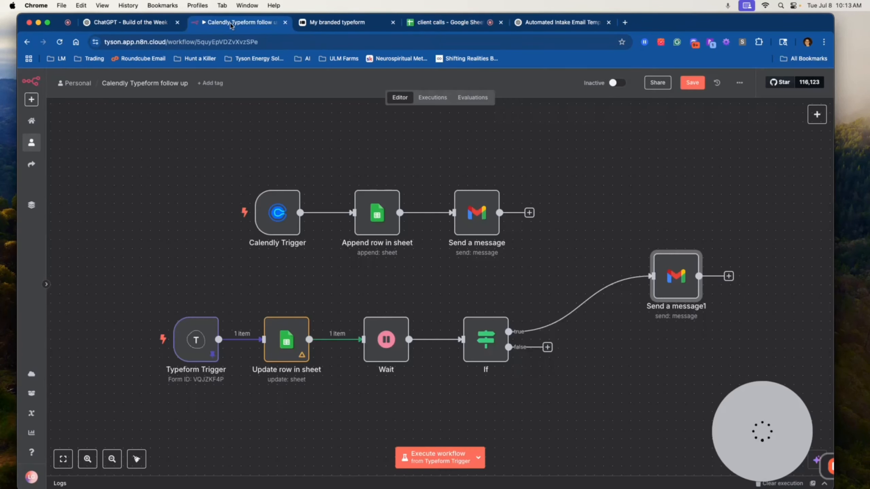
Detach the Wait node, link Update row in sheet straight to If, and run Update row
left_click(347, 340)
left_click_drag(387, 343, 314, 415)
left_click_drag(462, 341, 309, 339)
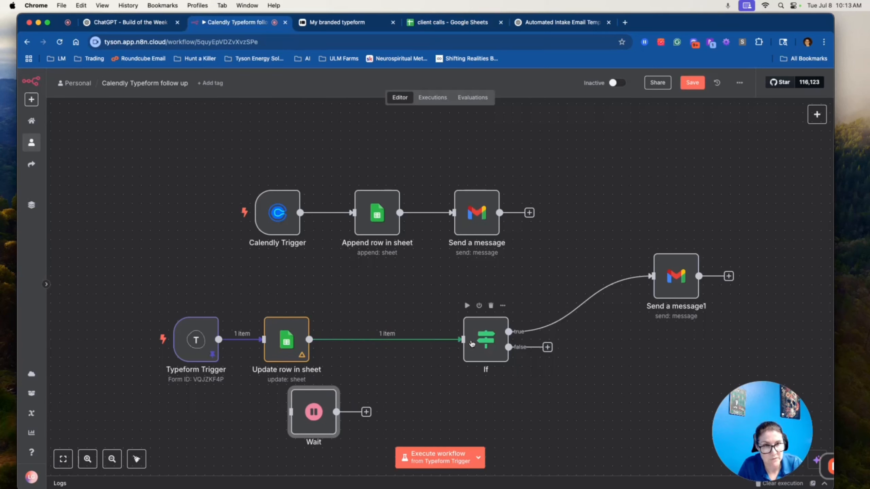
left_click_drag(486, 340, 414, 339)
left_click(268, 305)
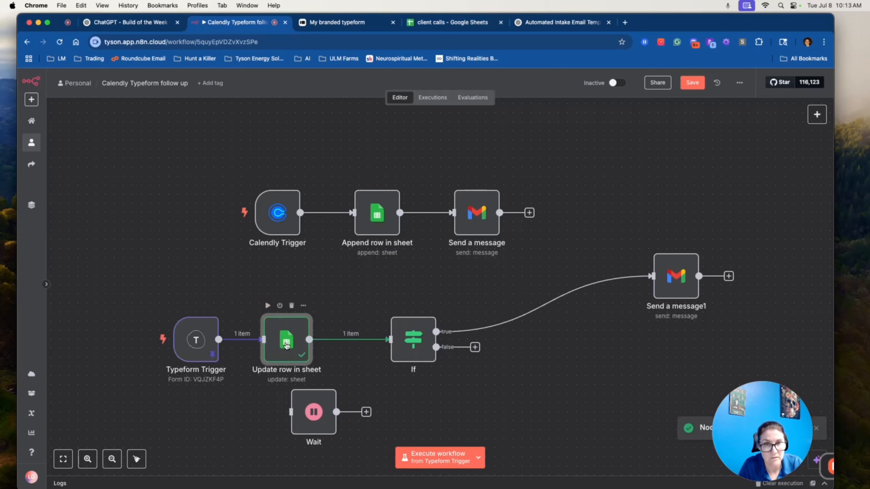
Set the If condition to Intake Form Completed equals 'Yes' and test it
double_click(415, 339)
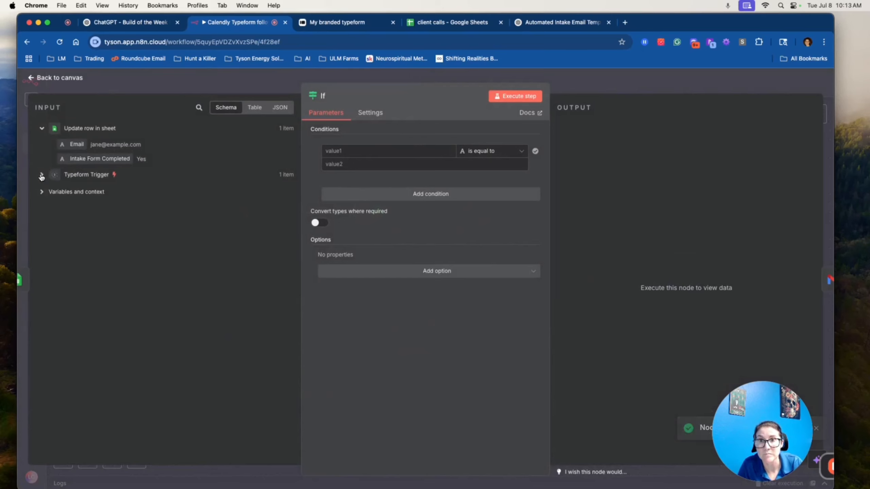
left_click_drag(78, 160, 364, 153)
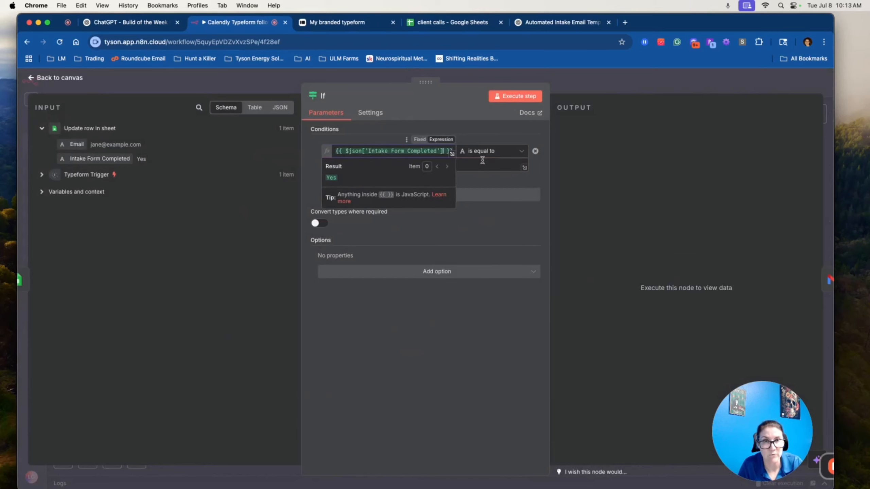
left_click(481, 165)
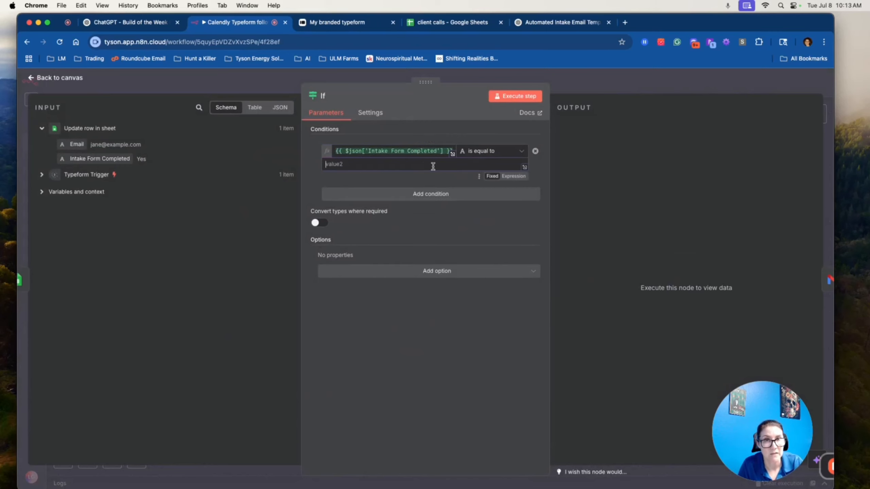
key("Caps_Lock")
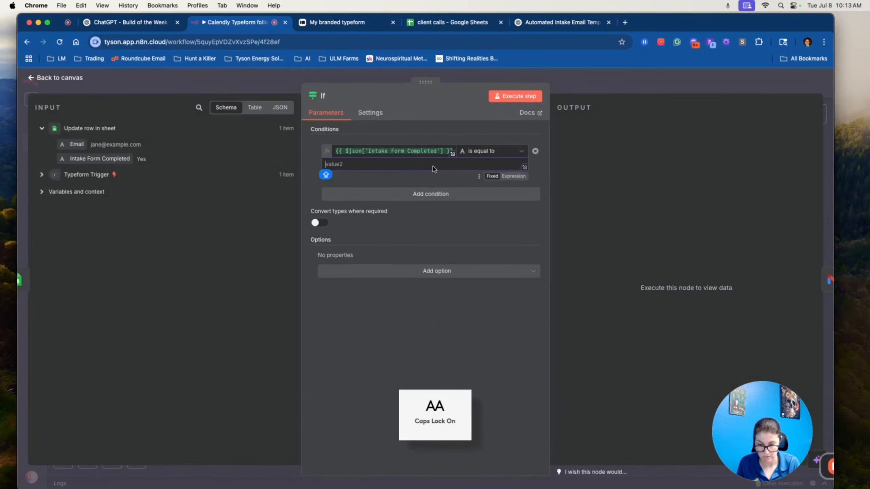
type("Y")
key("Caps_Lock")
type("es")
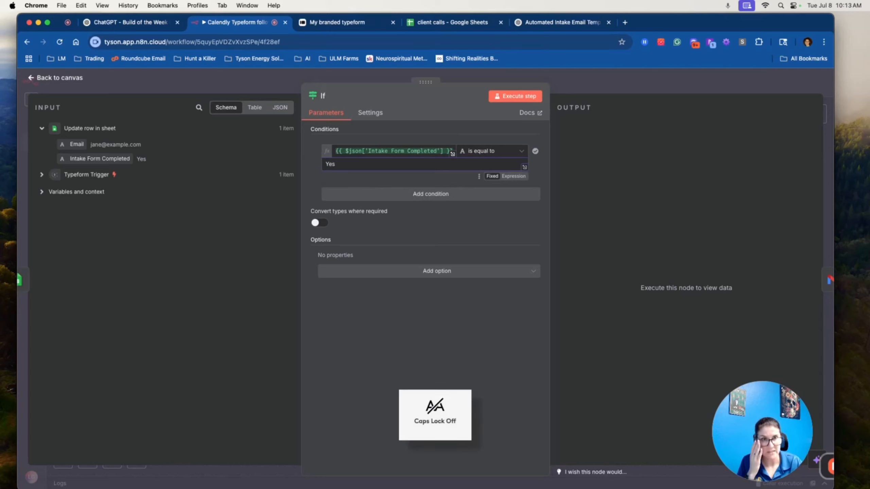
left_click(508, 98)
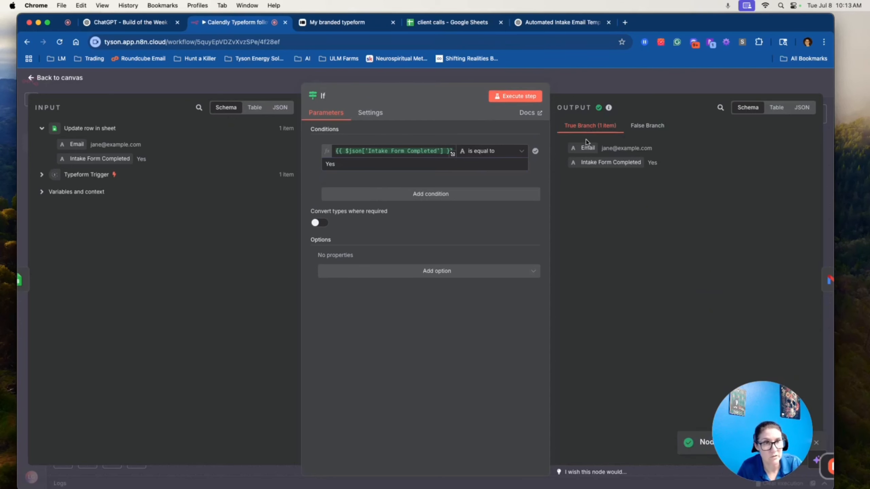
left_click(59, 78)
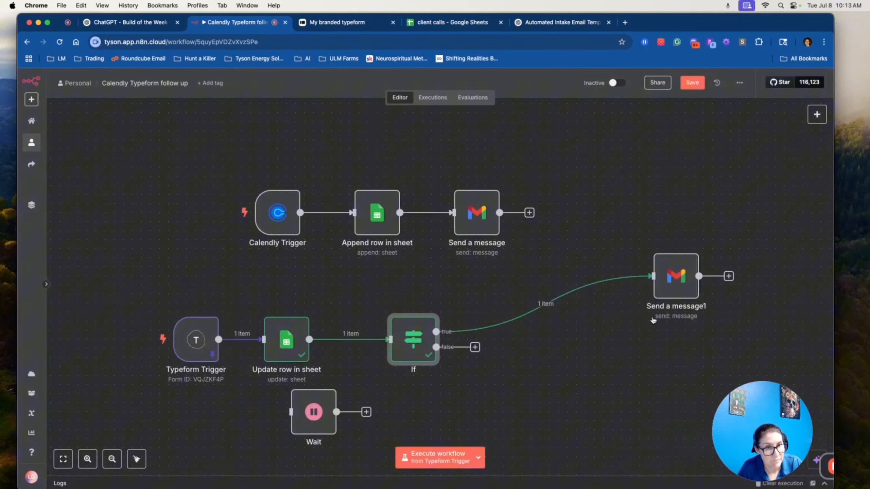
Move Send a message1 from the If true output to the false output, save, and view the client calls sheet
left_click(554, 304)
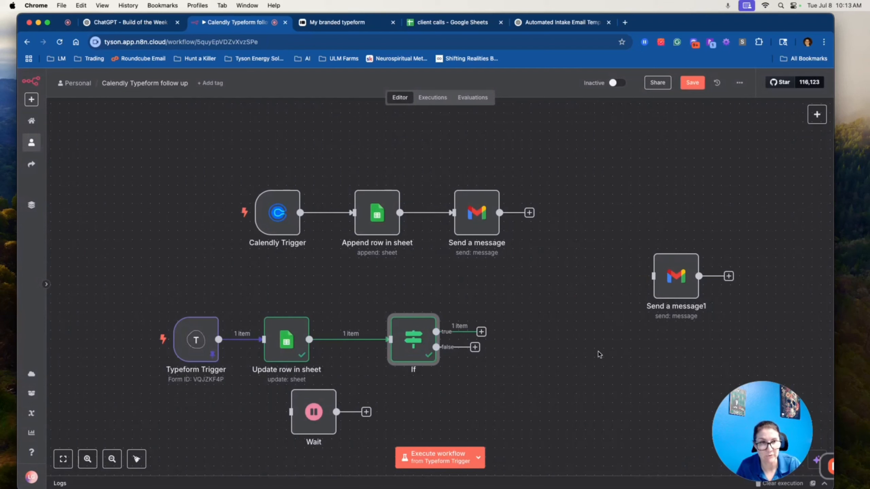
left_click_drag(677, 276, 532, 367)
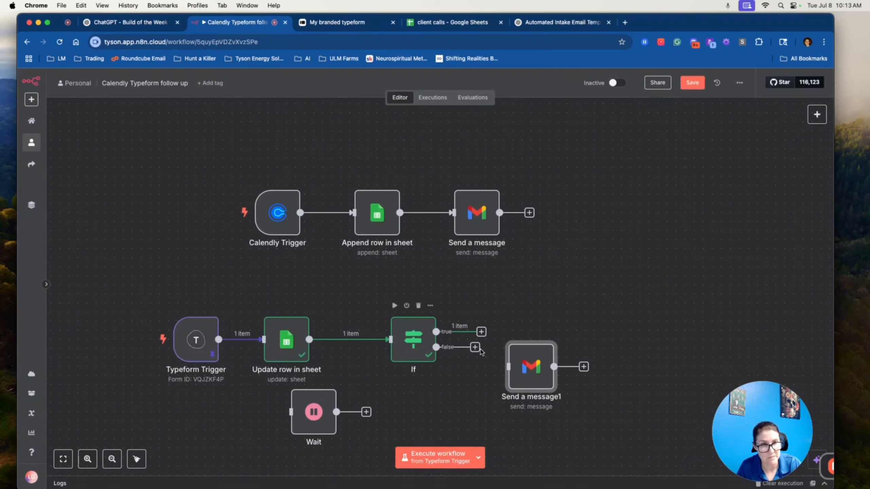
left_click_drag(474, 348, 540, 397)
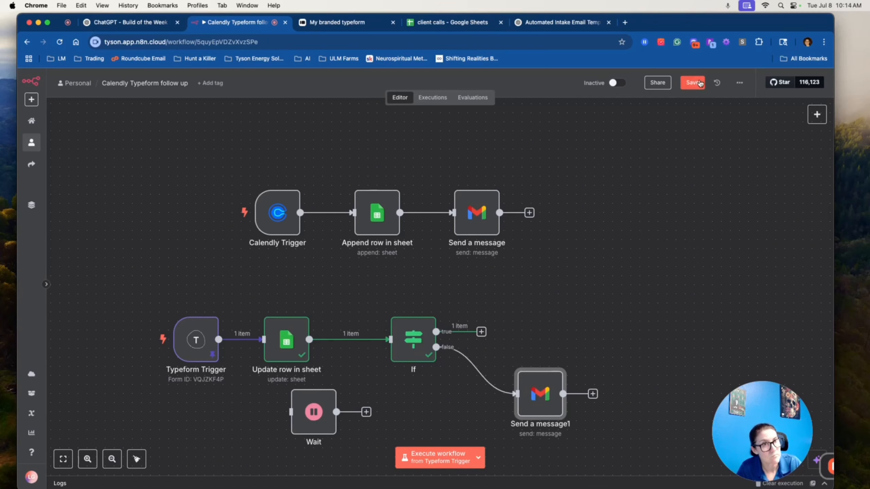
left_click(693, 83)
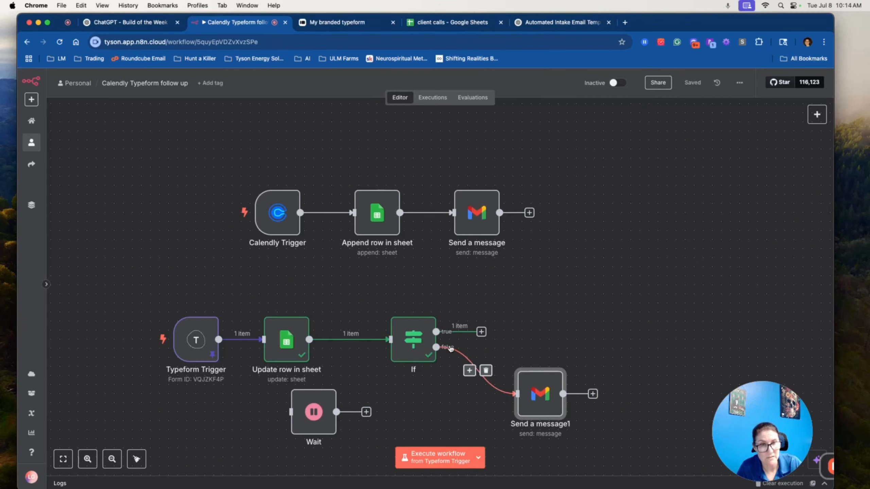
left_click(453, 26)
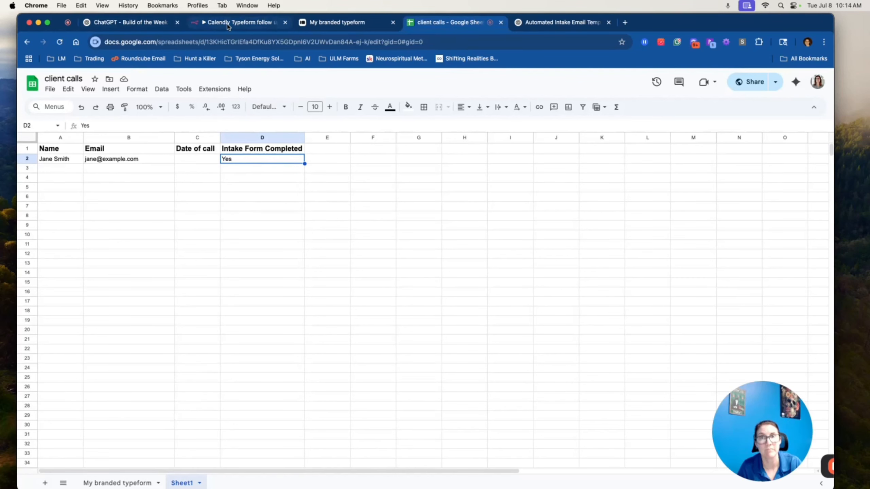
Review Send a message1, then rearrange nodes so Update row in sheet feeds Wait, which feeds If
left_click(237, 22)
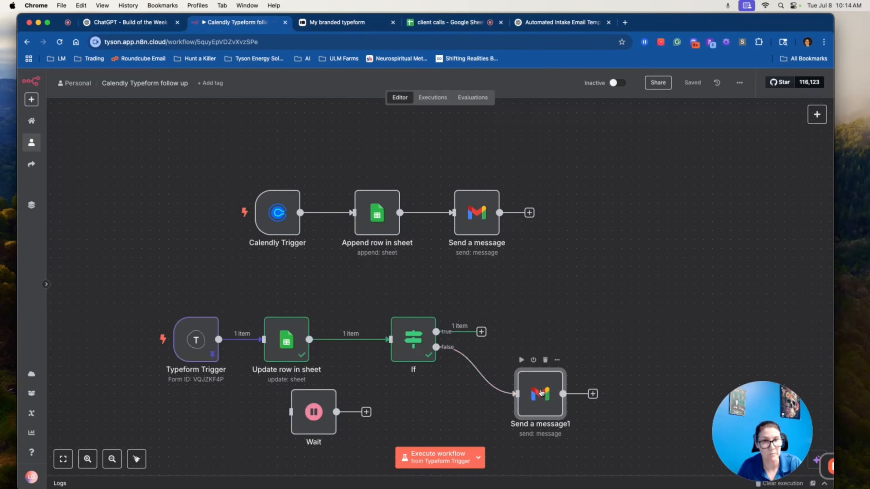
double_click(540, 393)
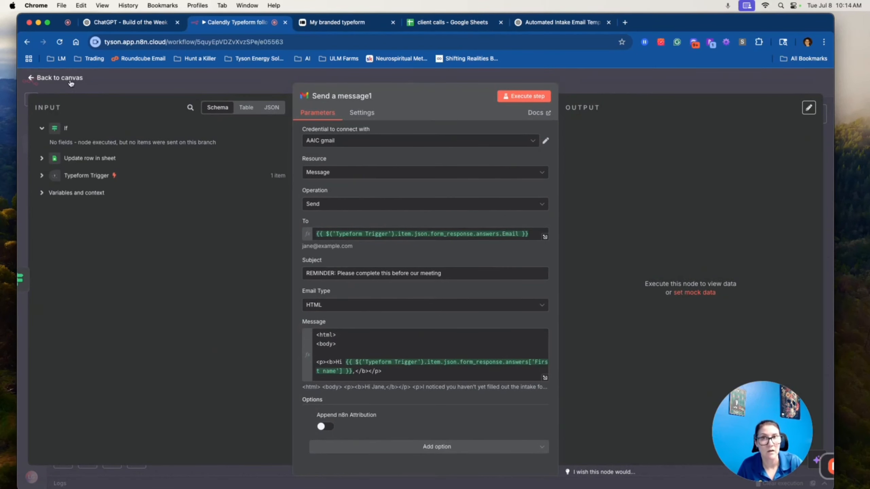
left_click(78, 82)
left_click_drag(533, 379, 578, 397)
left_click_drag(396, 343, 477, 344)
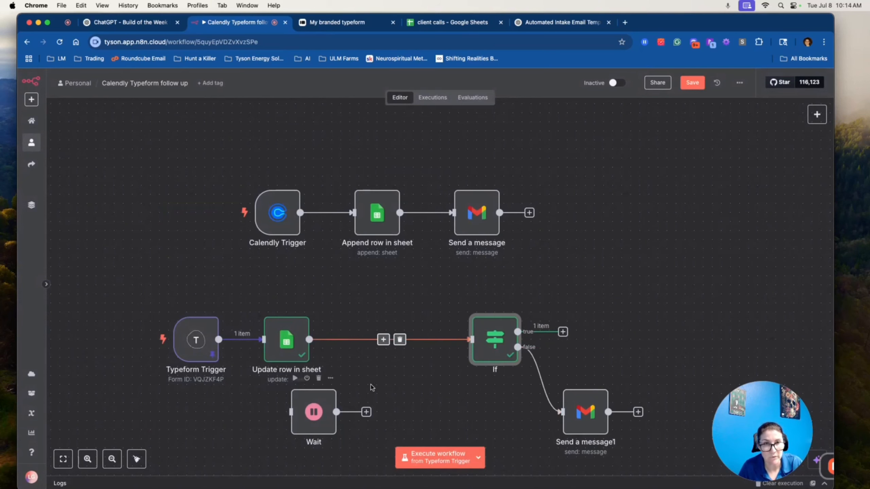
left_click_drag(310, 407, 377, 340)
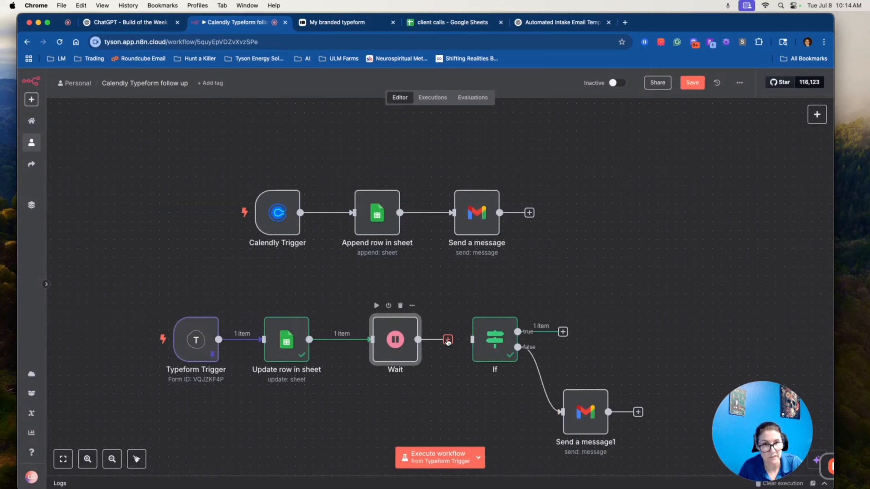
left_click_drag(448, 340, 482, 343)
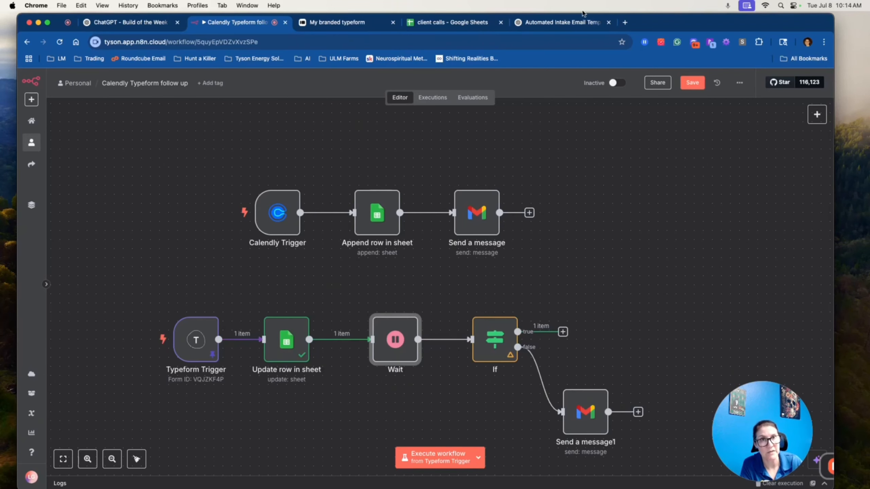
left_click(475, 22)
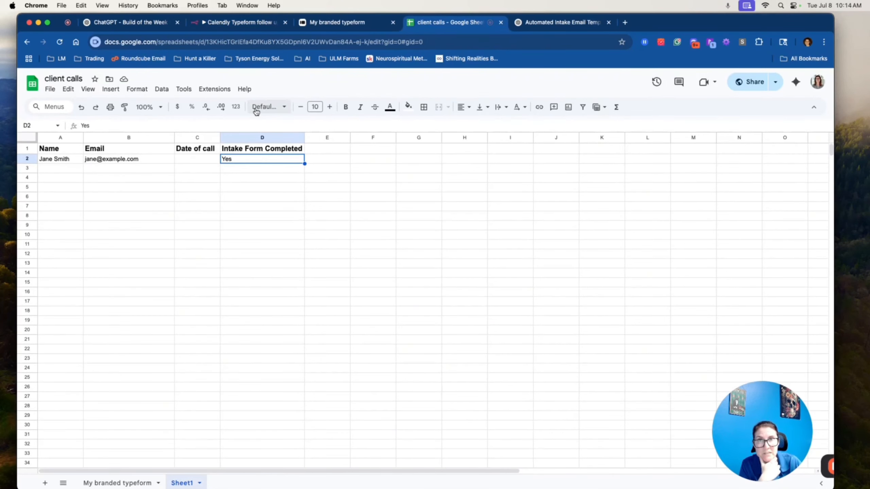
left_click(172, 161)
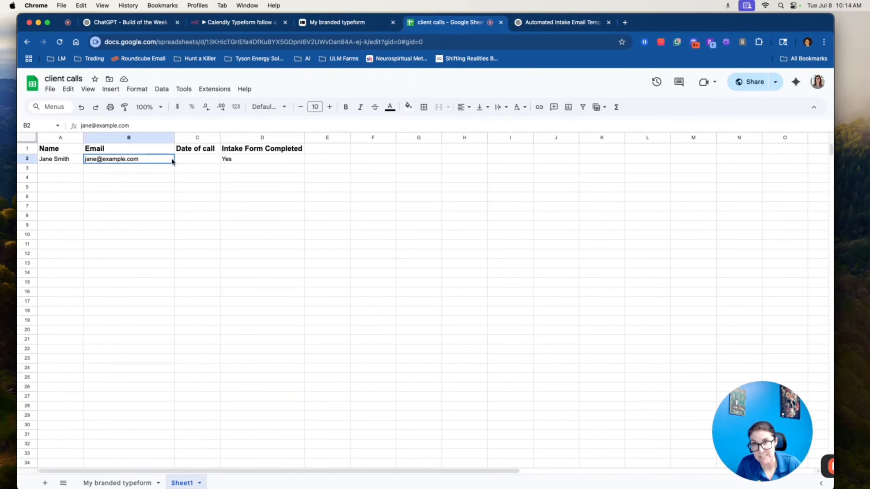
left_click(243, 160)
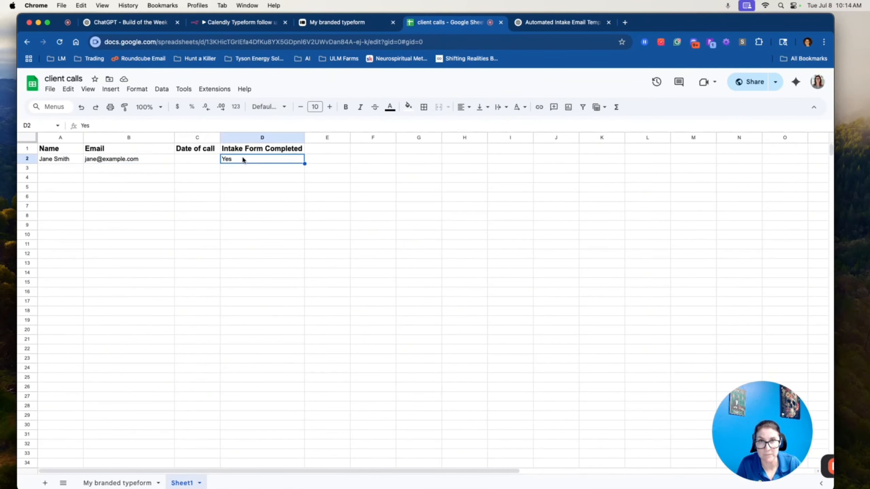
left_click(233, 24)
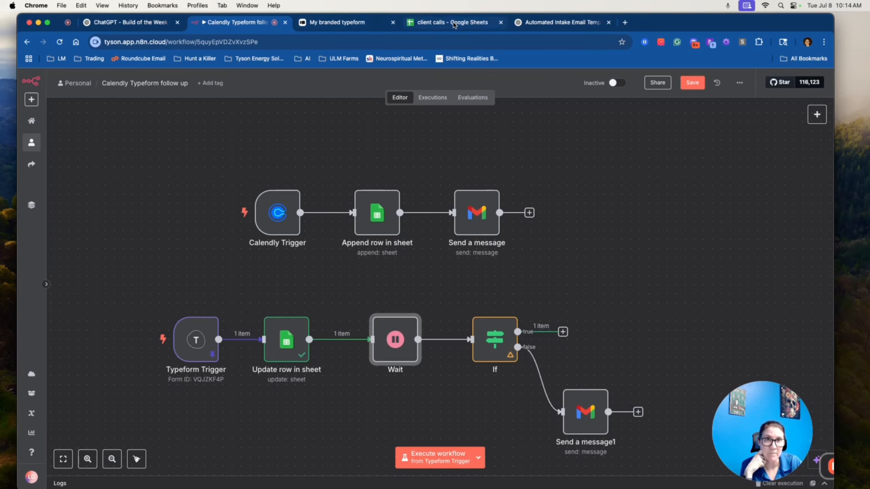
left_click(454, 24)
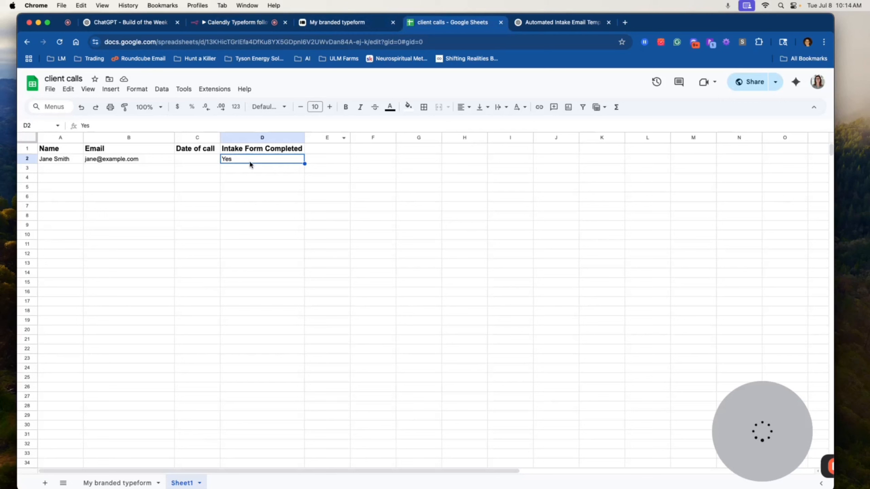
left_click(235, 24)
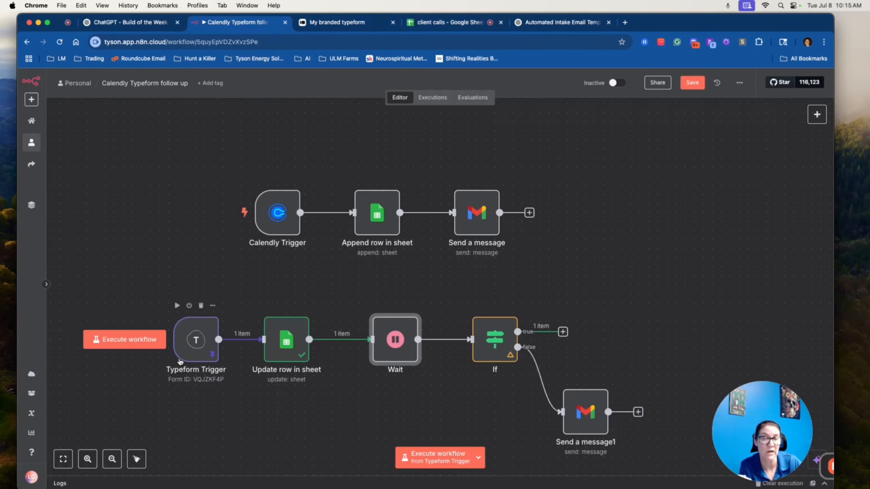
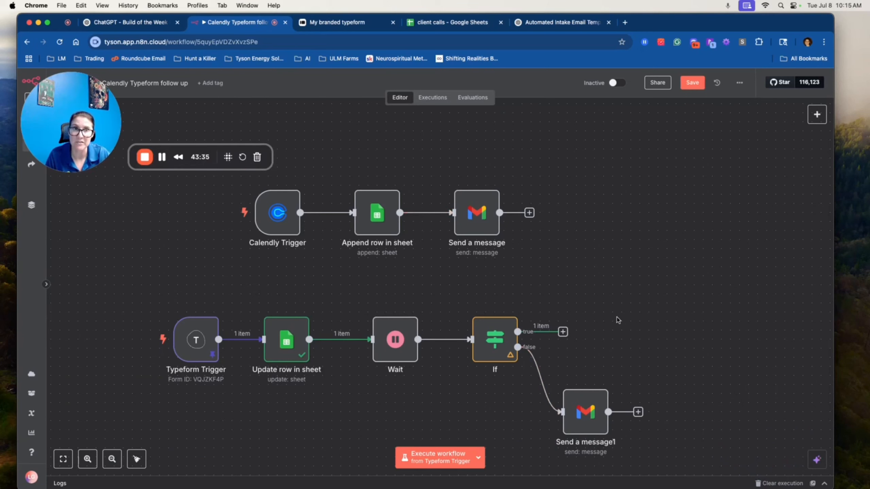
Reread the ChatGPT prompt's line about a reminder email or text
left_click(124, 22)
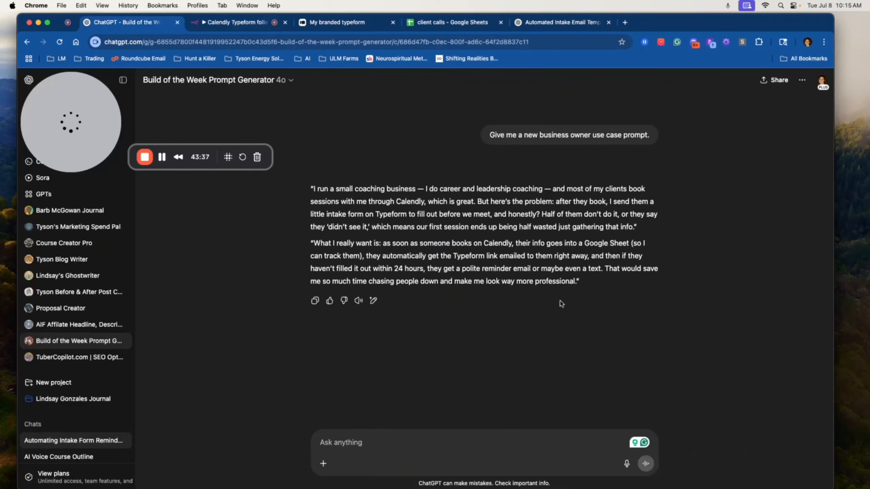
left_click_drag(430, 269, 560, 269)
left_click(571, 270)
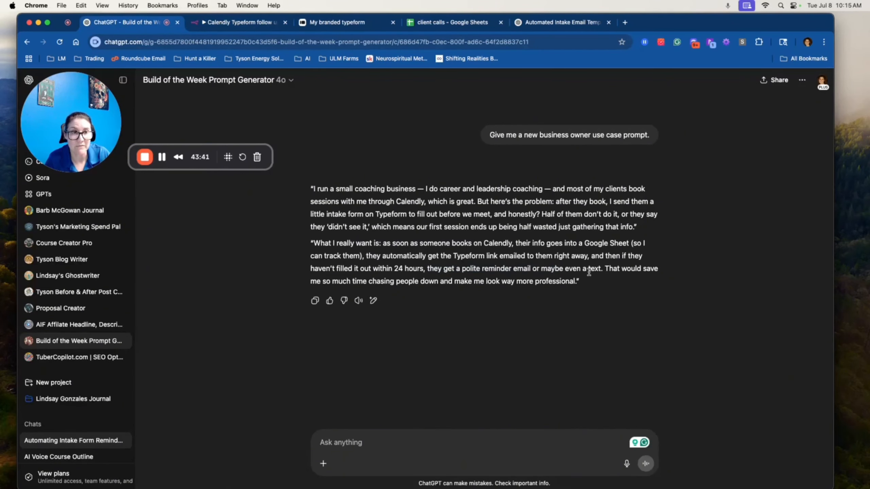
left_click(247, 22)
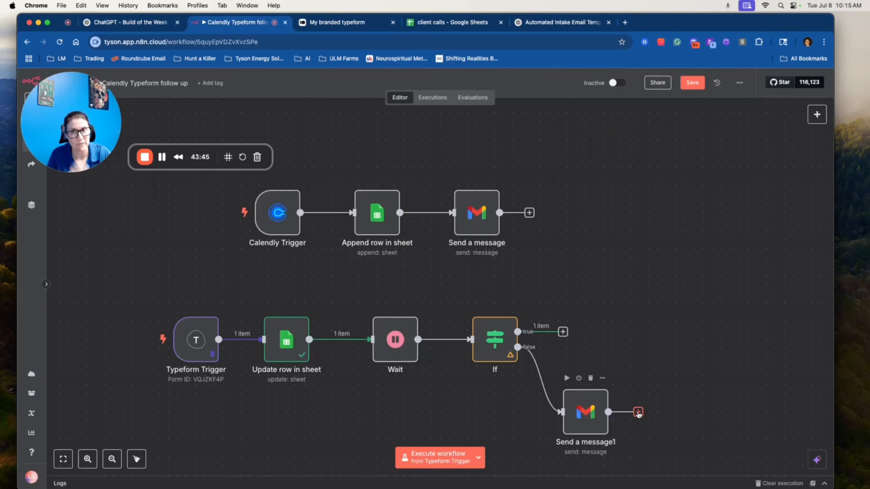
Add a Twilio 'Send an SMS/MMS/WhatsApp message' node after Send a message1 and start its sender number
left_click(638, 413)
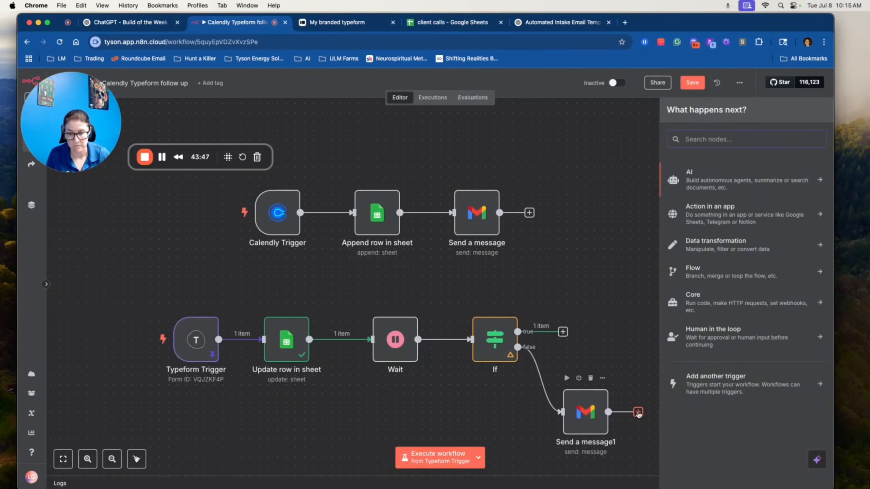
type("twilio")
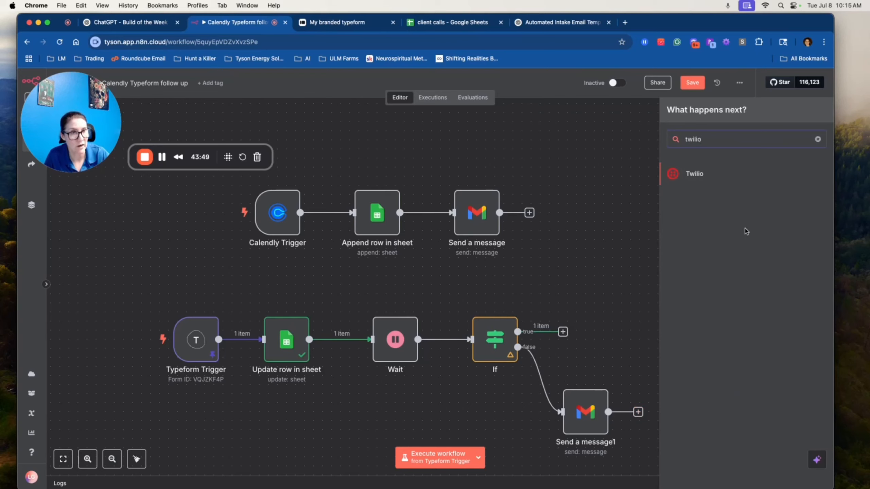
left_click(695, 174)
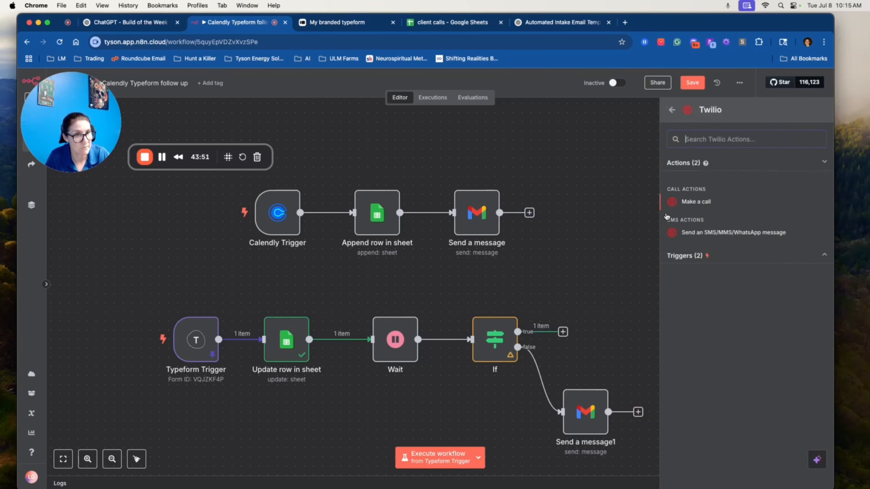
left_click(735, 233)
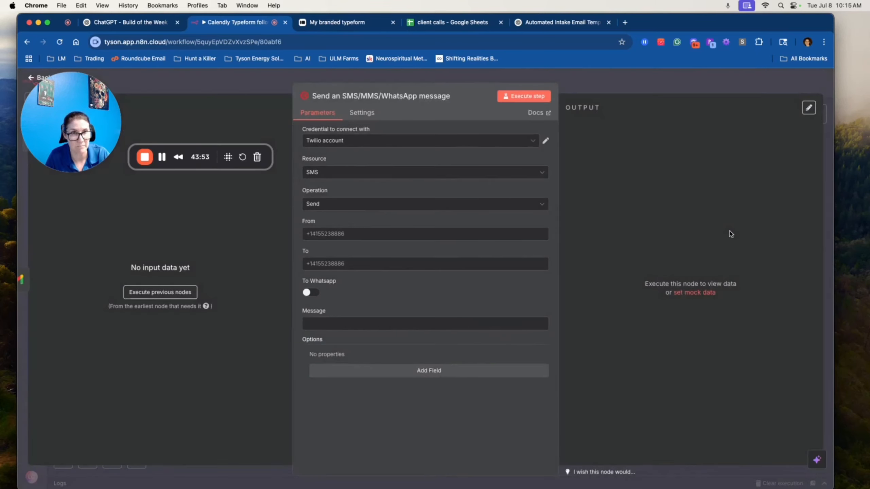
left_click(340, 234)
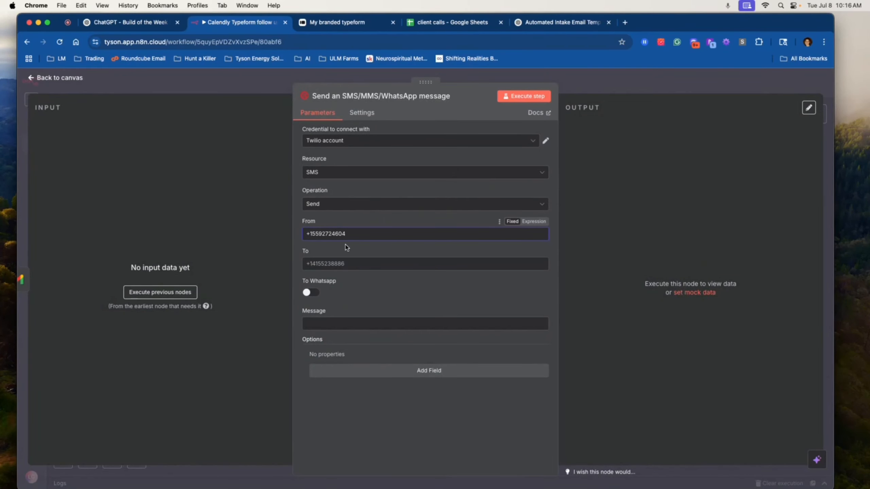
key("Escape")
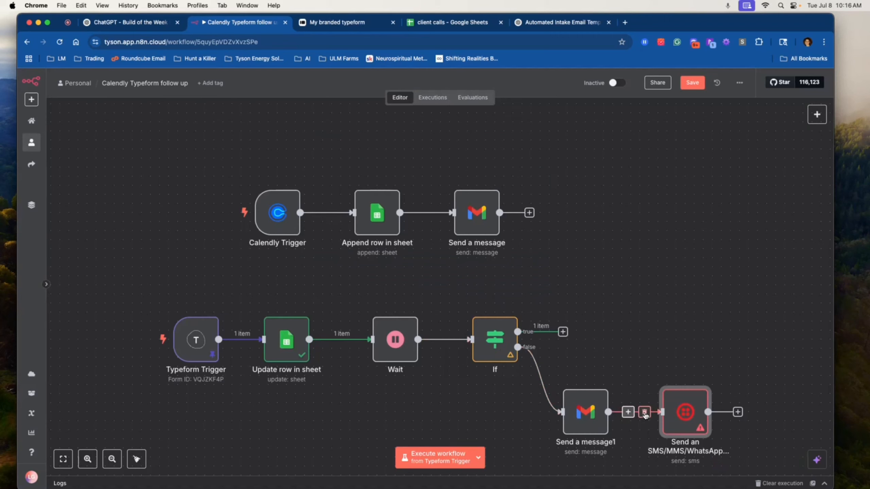
Remove the old links and connect the If false output directly to the SMS node
left_click(643, 412)
left_click(550, 380)
left_click_drag(586, 413, 658, 261)
left_click_drag(684, 417, 611, 389)
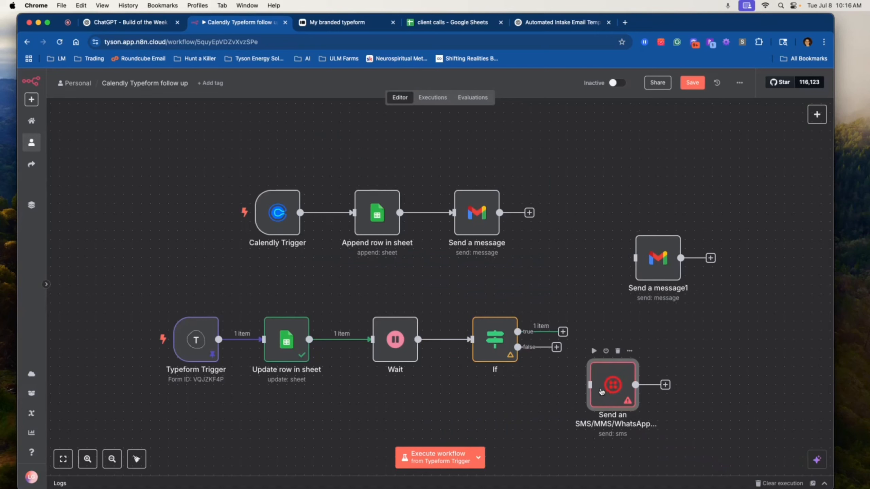
left_click_drag(557, 348, 589, 385)
Set the SMS To field to the Typeform 'Phone number' answer and start the Message as an expression
double_click(614, 386)
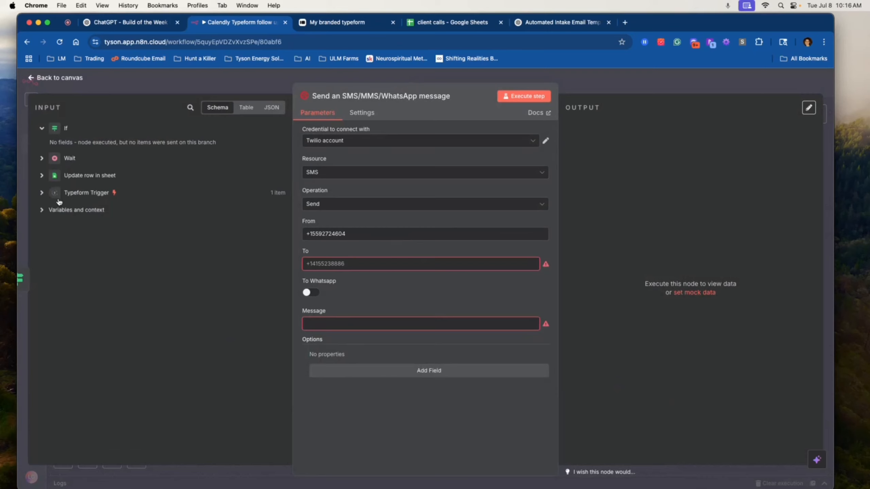
left_click(41, 193)
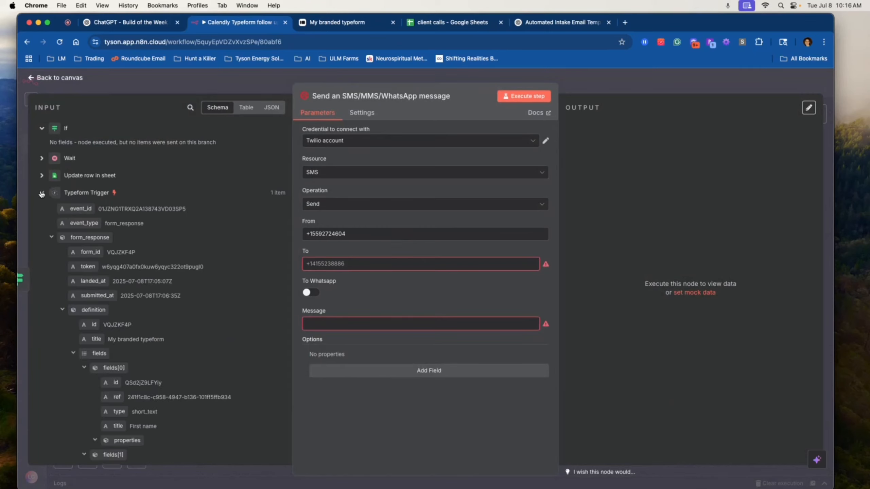
scroll(216, 329, "down", 10)
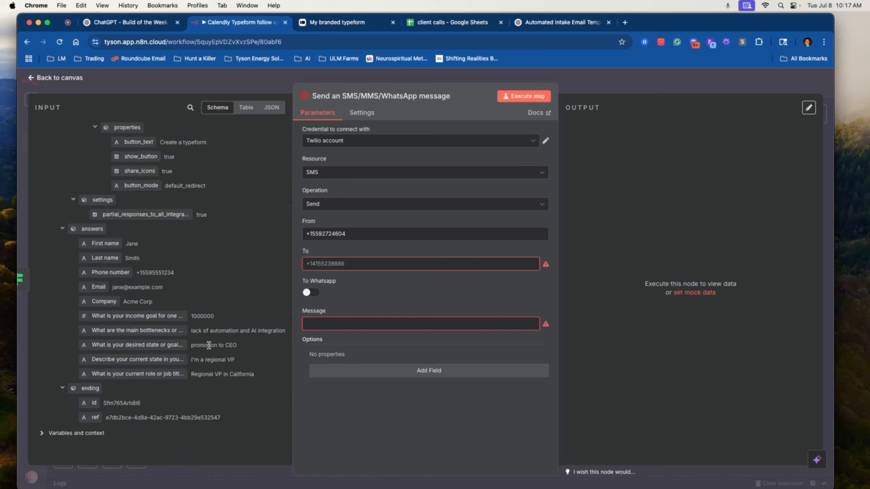
left_click_drag(103, 272, 331, 264)
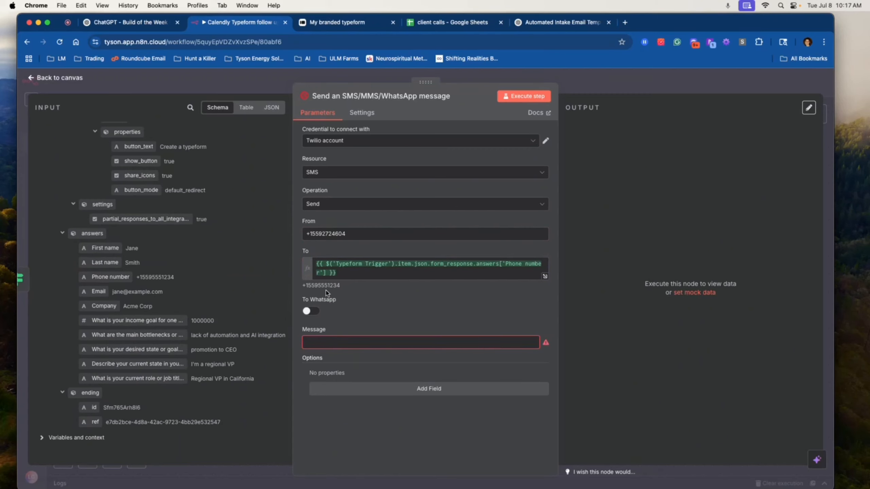
left_click(341, 341)
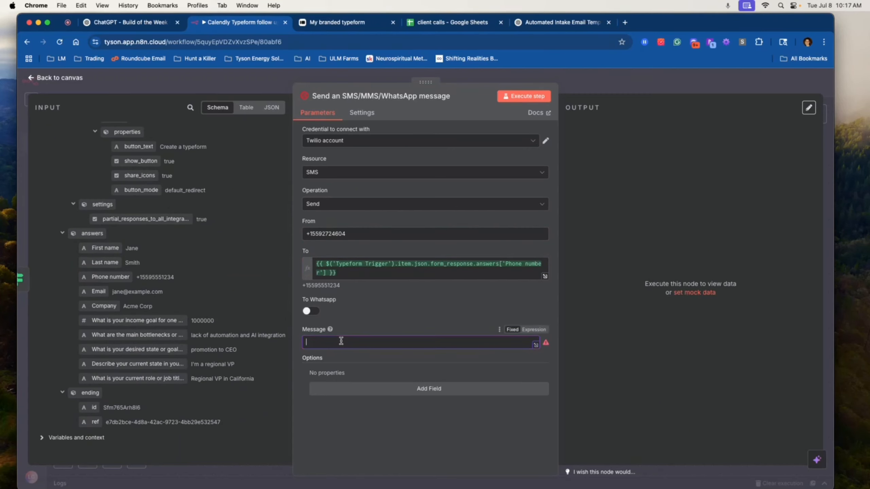
key("Caps_Lock")
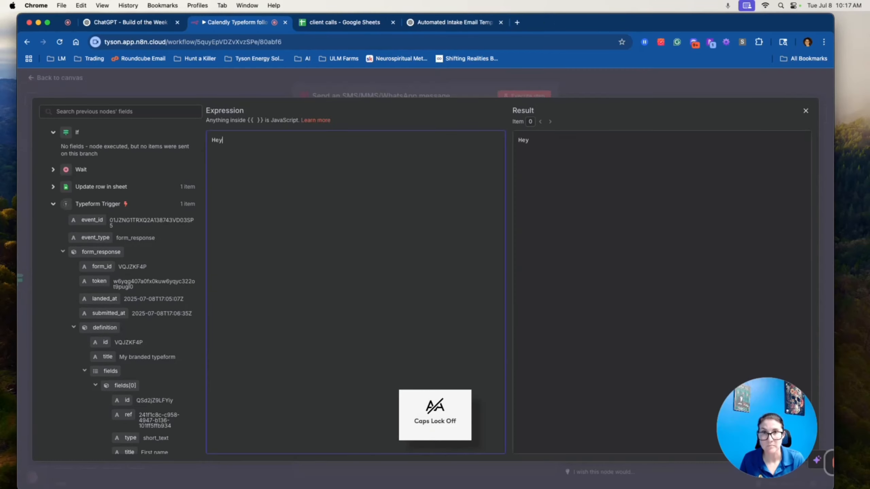
Write the SMS greeting the Typeform First name, from AAIC, reminding them to fill out the survey
scroll(152, 291, "down", 10)
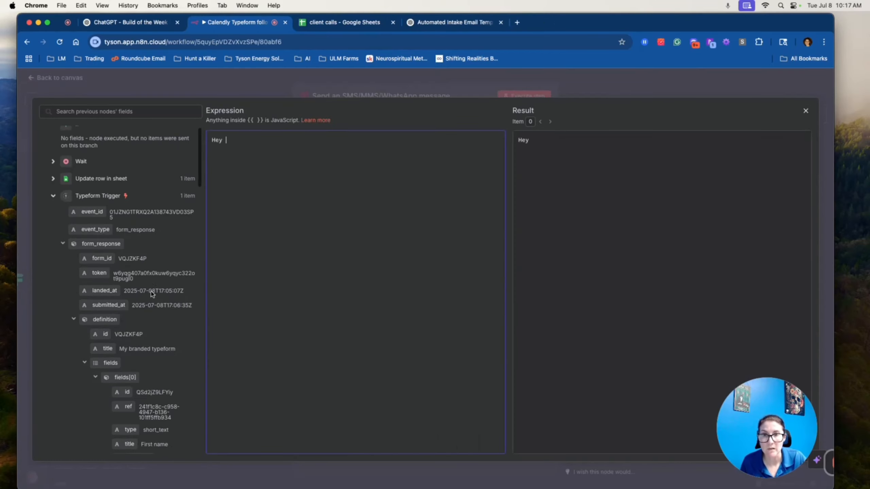
scroll(152, 291, "down", 10)
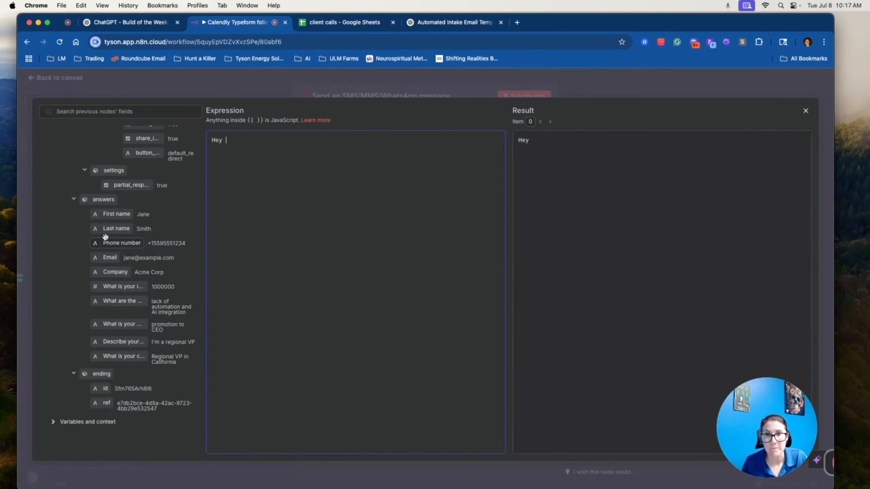
left_click_drag(105, 212, 260, 146)
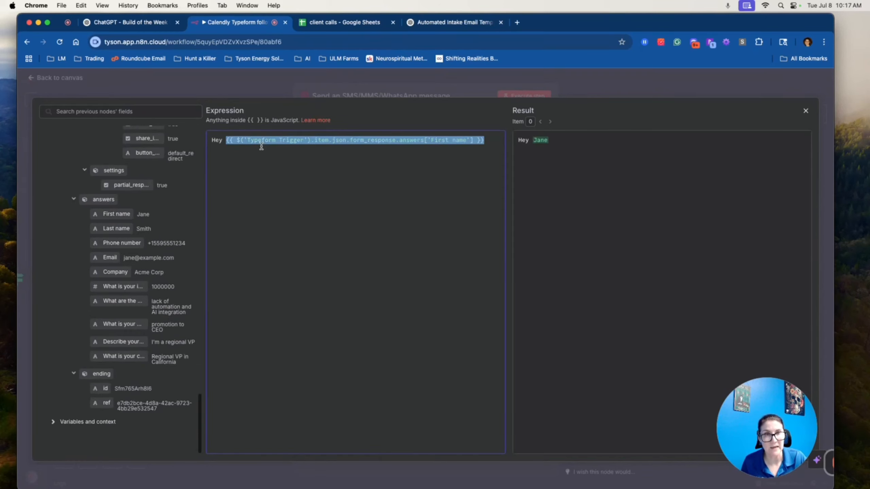
left_click(495, 140)
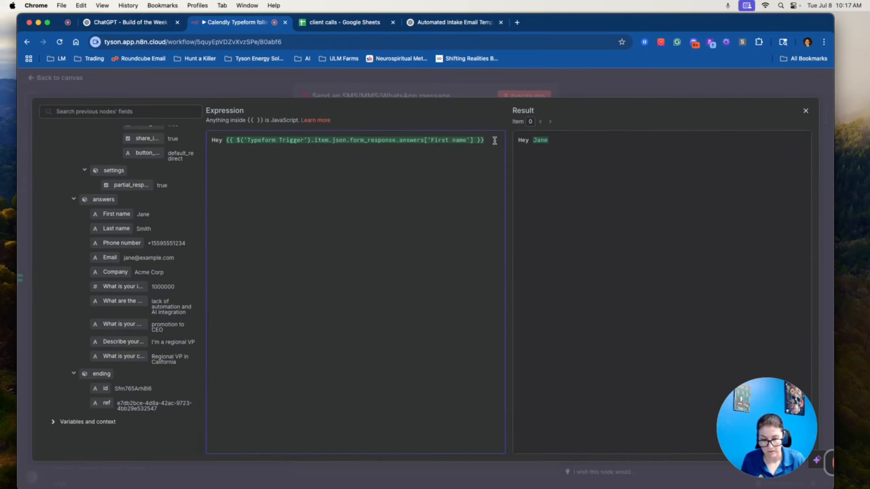
type(", it's Lin")
key("Caps_Lock")
key("Caps_Lock")
type("dsay")
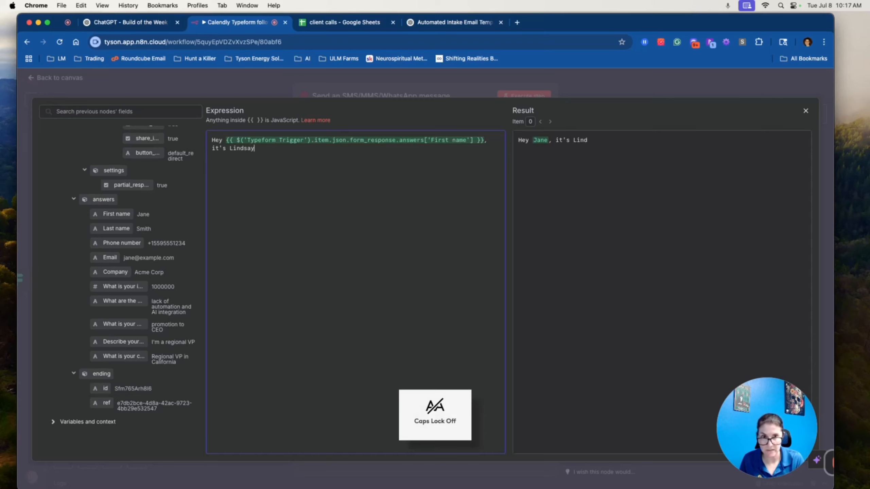
type(" from")
key("Caps_Lock")
type("AA")
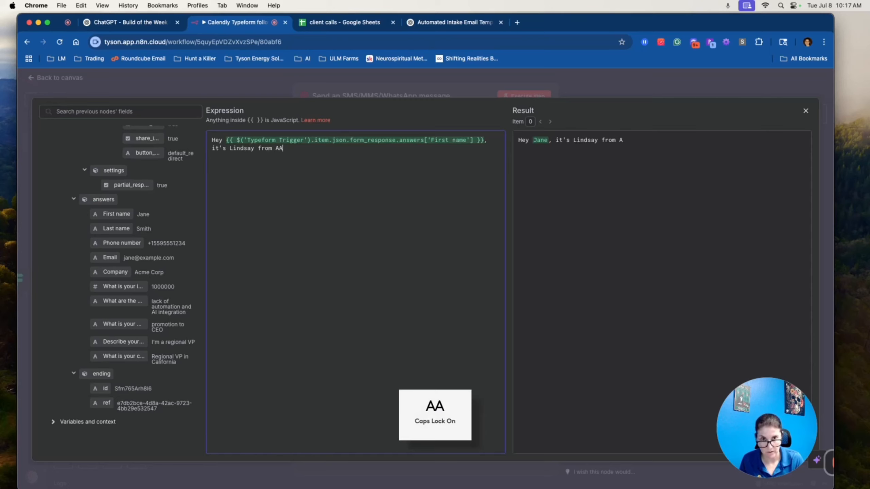
type("IC!")
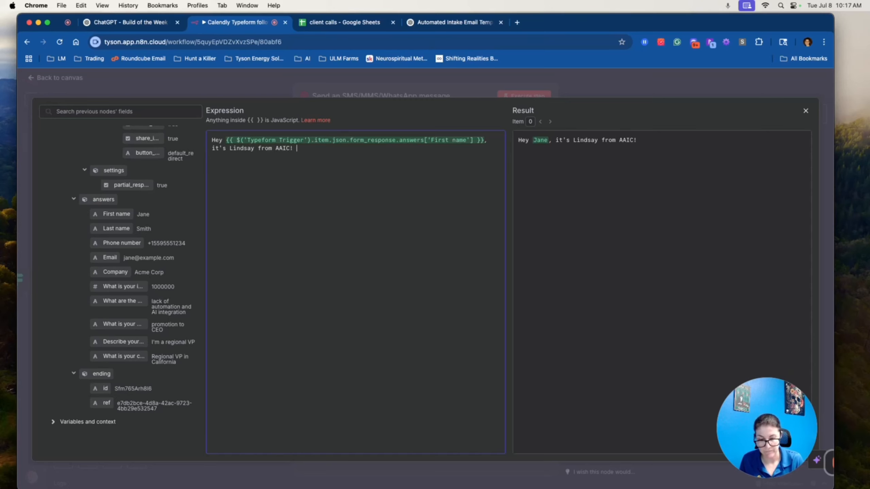
type(" J")
key("Caps_Lock")
type("ust a fri")
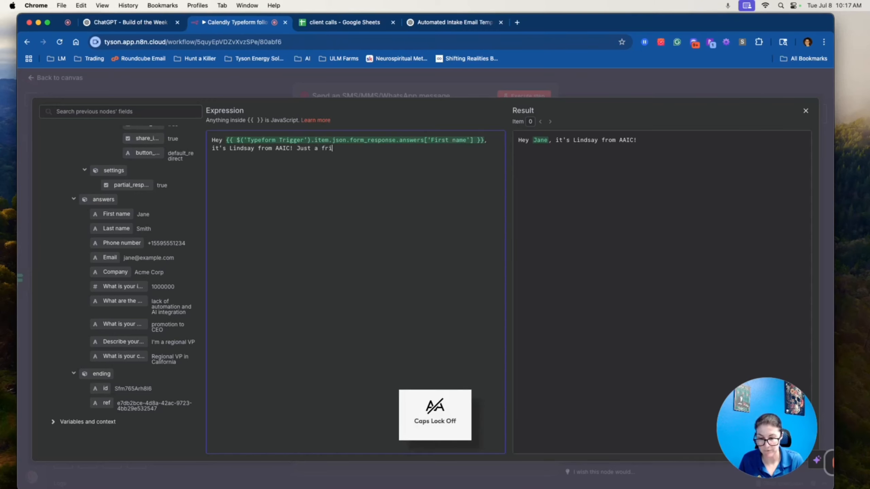
type("endly reminder t")
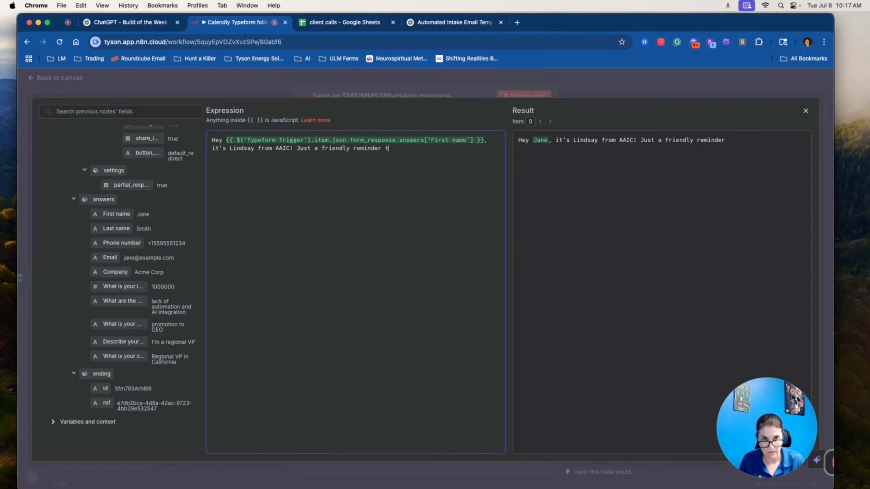
type("o fill out your survery before our scheduled c")
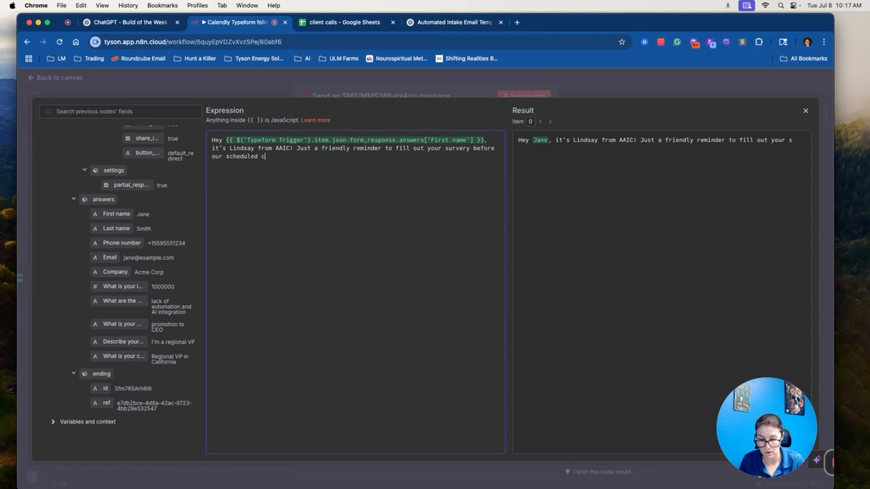
type("all.")
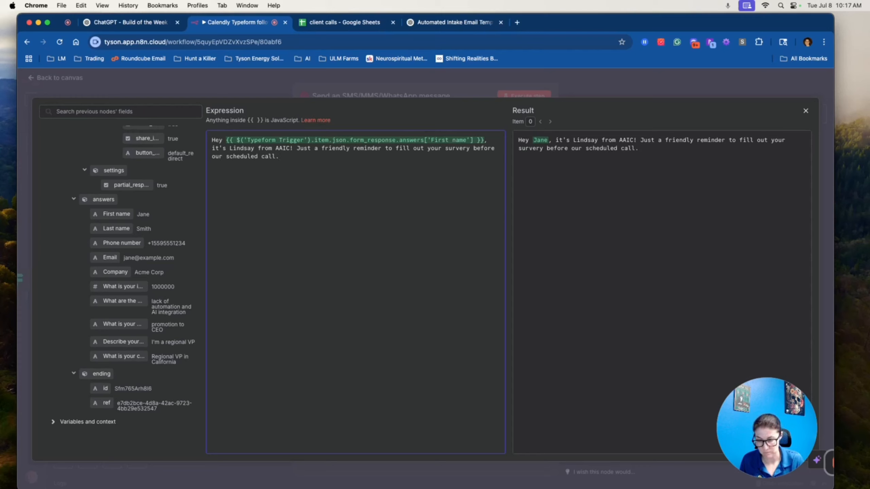
key("Caps_Lock")
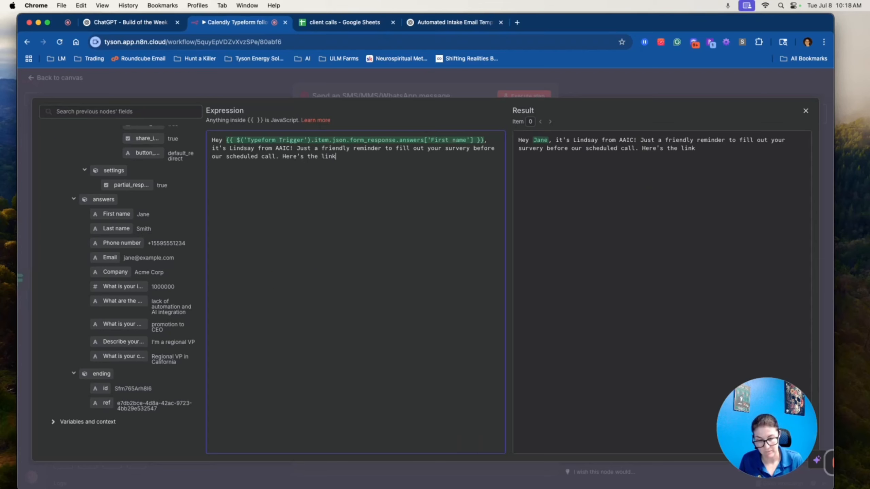
type("on!")
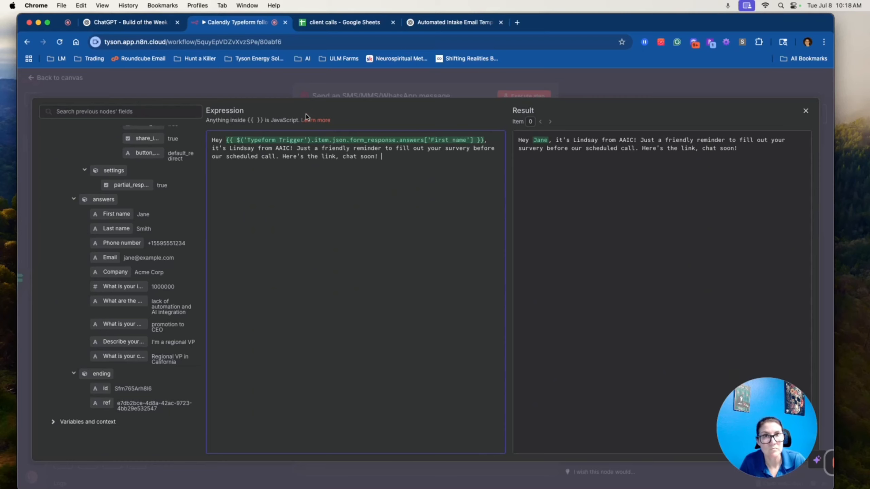
Copy the typeform.com link from the ChatGPT email template
left_click(470, 22)
left_click_drag(517, 294, 375, 296)
key("super+c")
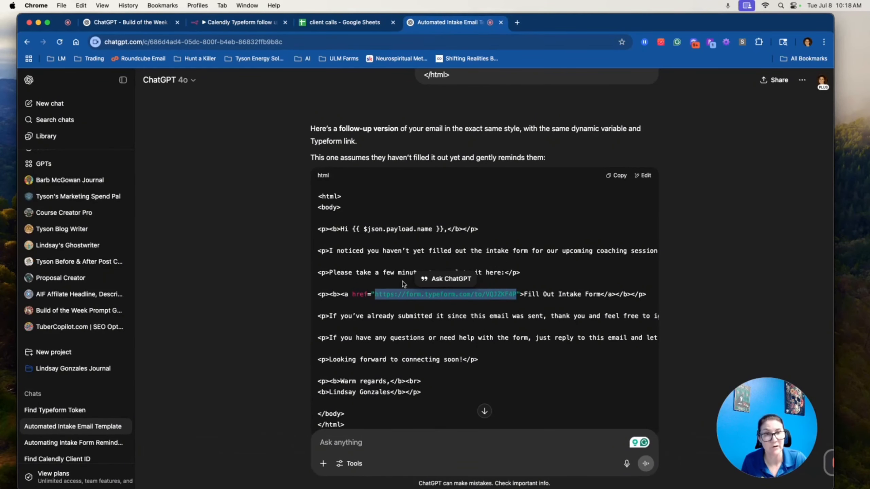
left_click(229, 24)
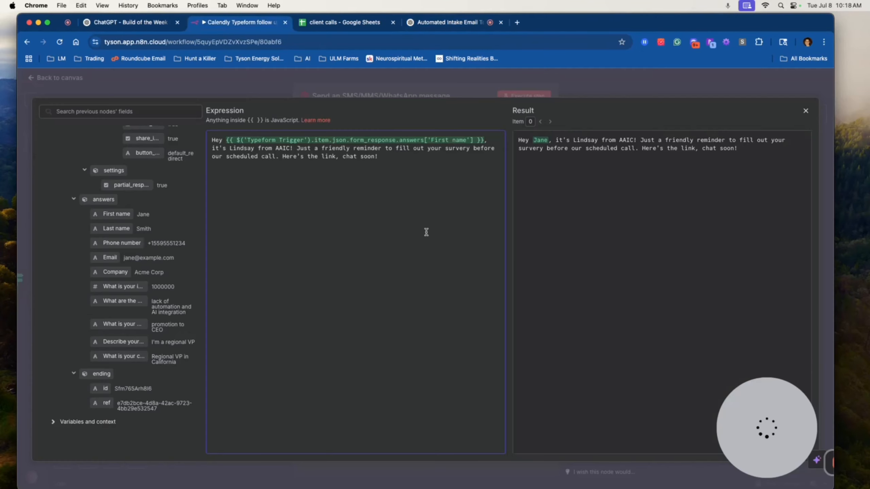
Paste the Typeform link at the end of the SMS message
left_click(397, 163)
key("super+v")
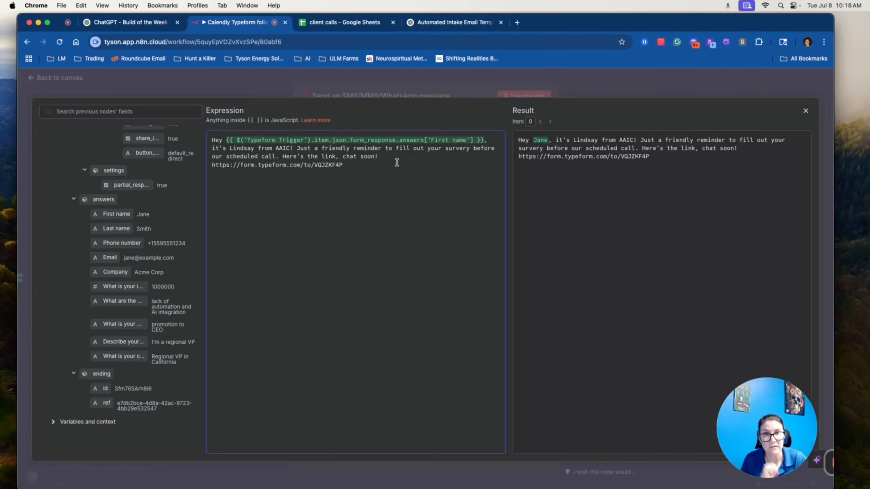
left_click(250, 86)
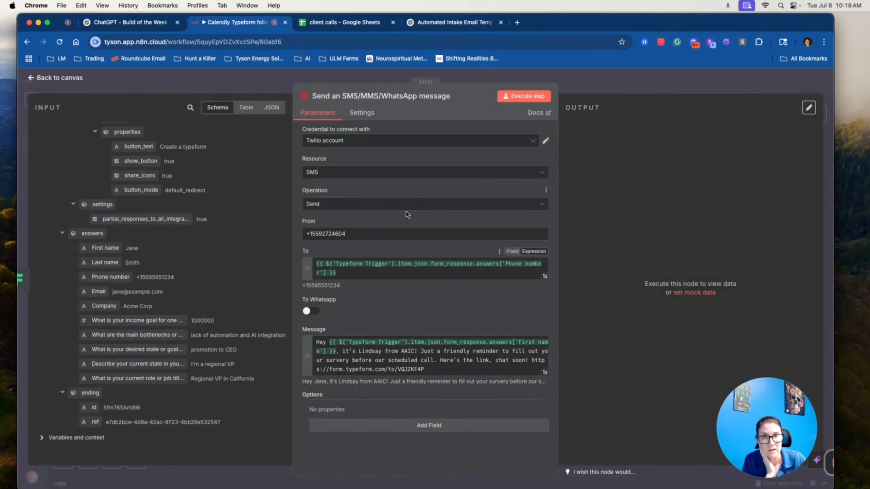
left_click(422, 426)
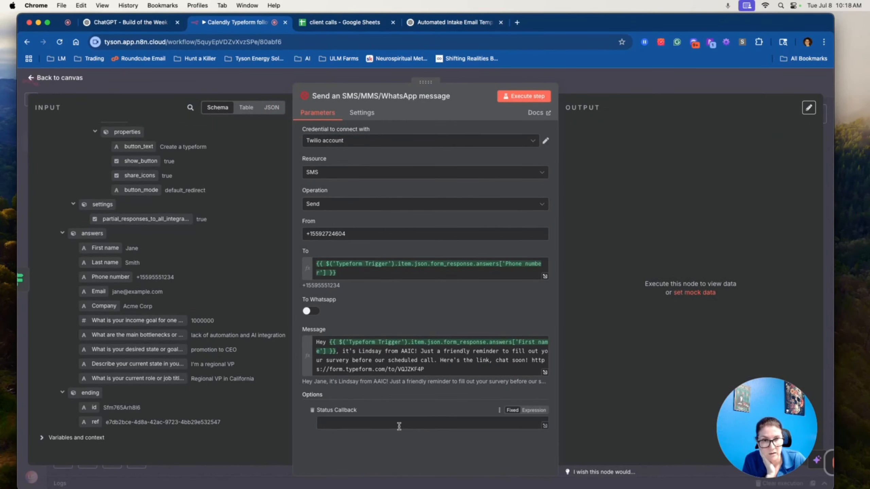
left_click(313, 411)
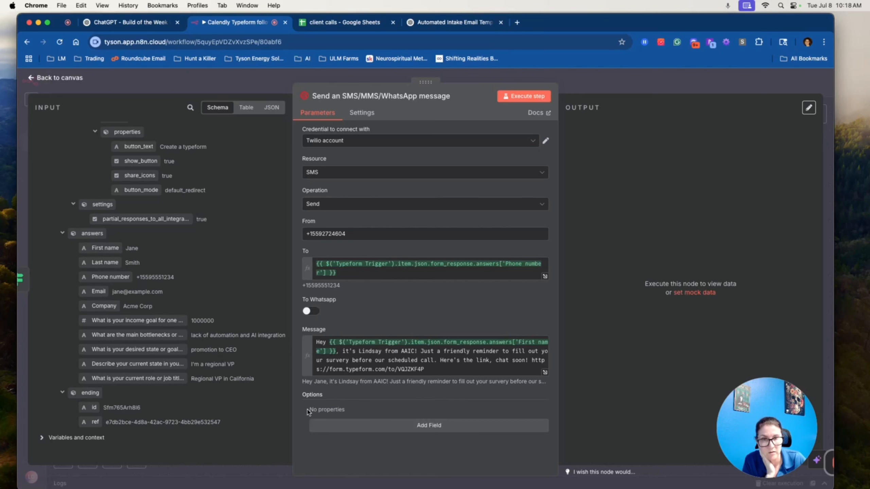
left_click(139, 81)
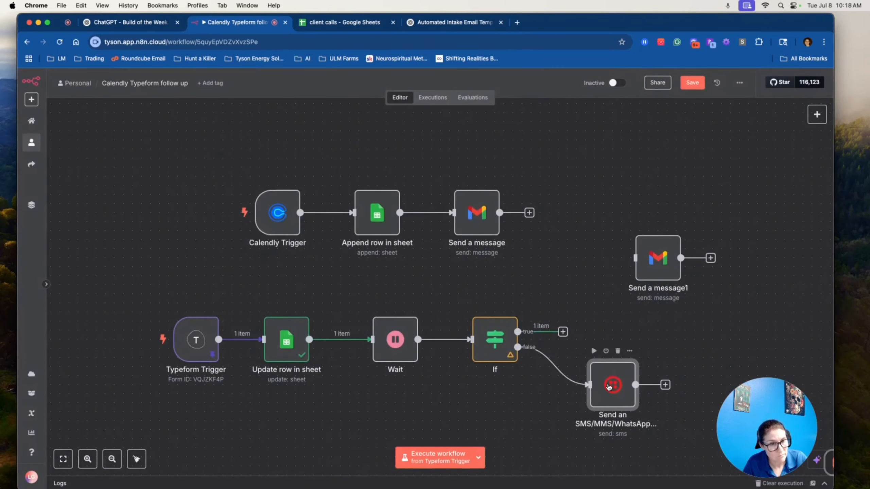
Rewire If false → Send a message1 → SMS and save the workflow
left_click_drag(614, 381, 667, 382)
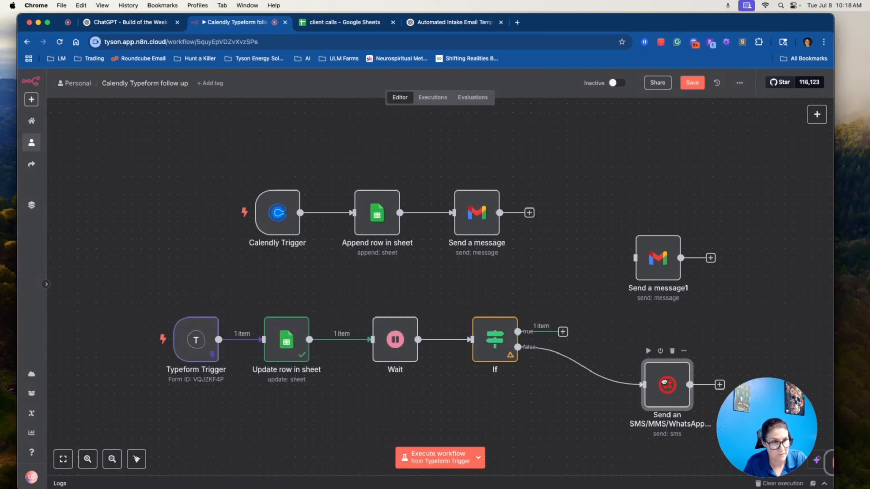
left_click_drag(553, 296, 157, 401)
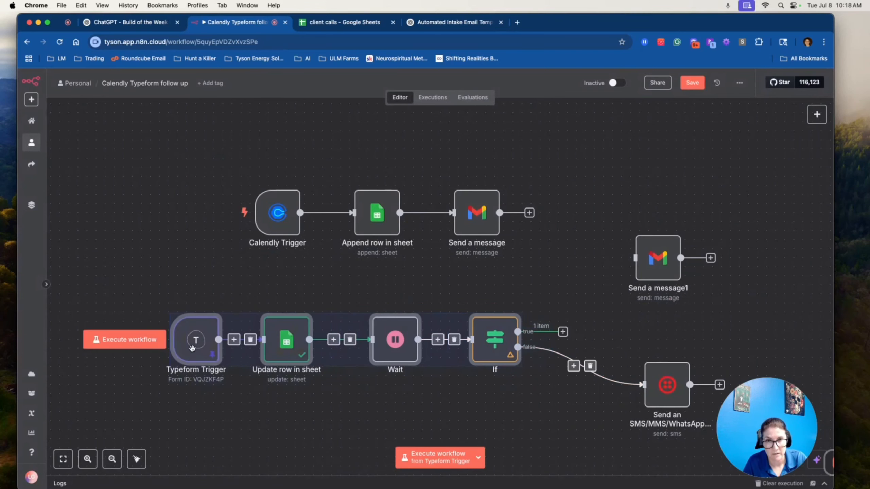
left_click_drag(193, 348, 111, 339)
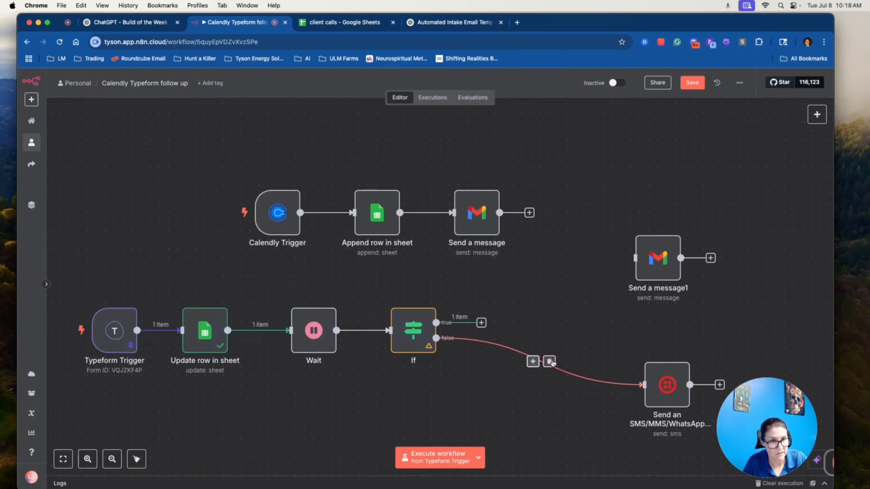
left_click(550, 361)
left_click_drag(653, 266, 517, 374)
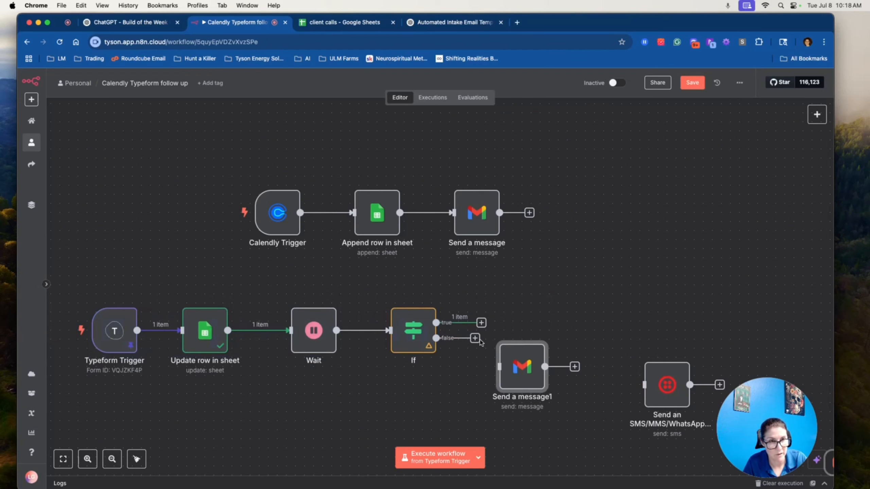
left_click_drag(475, 338, 500, 367)
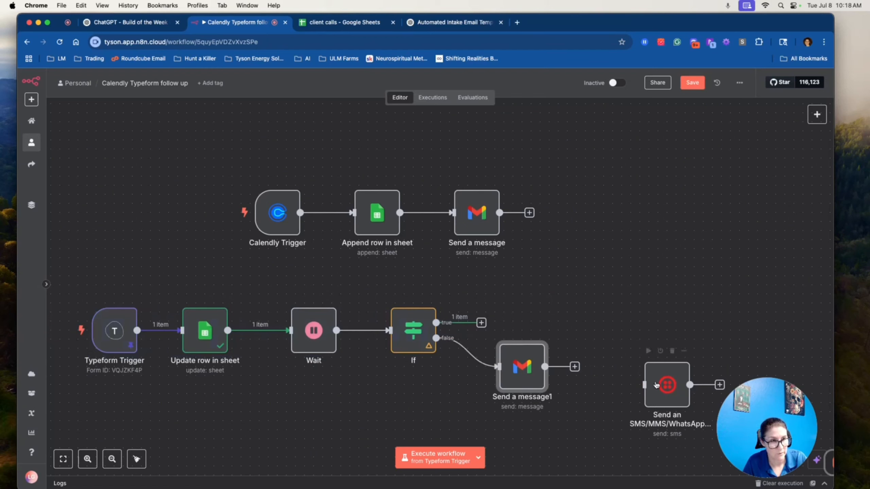
left_click_drag(660, 381, 624, 363)
left_click_drag(546, 366, 607, 367)
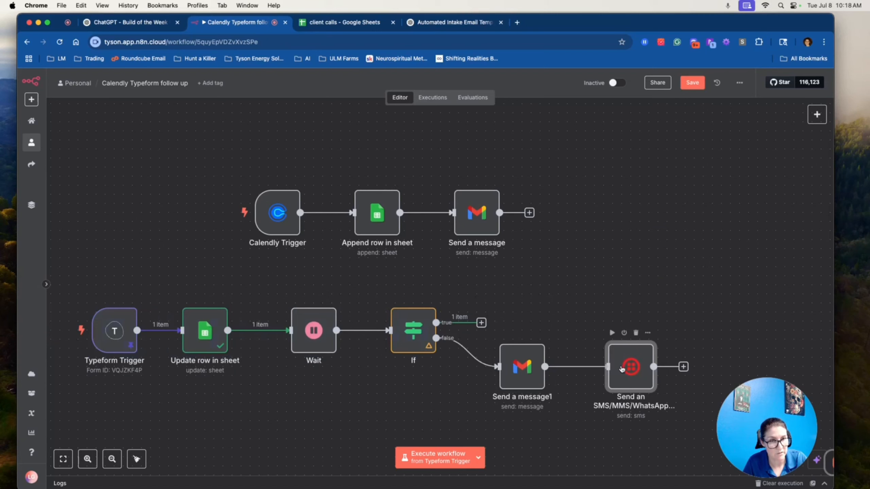
left_click(693, 83)
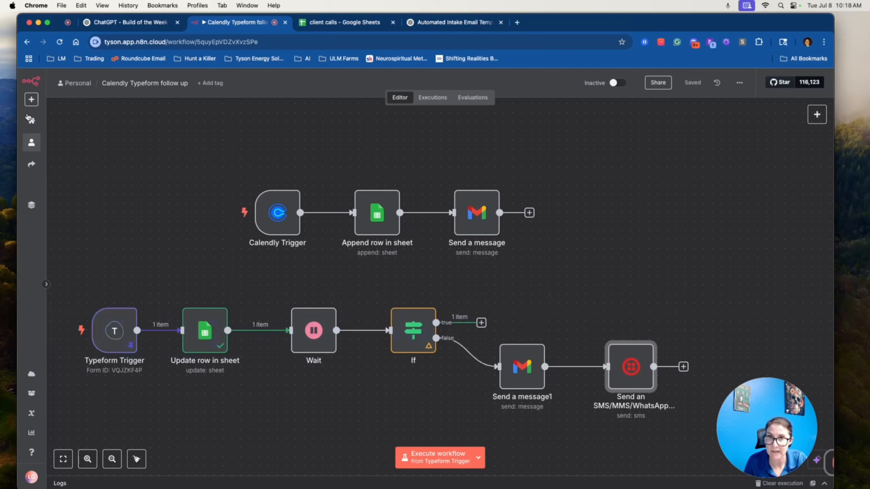
Create a new workflow from the Overview in a new tab named 'Calendly Typeform follow up 2'
right_click(32, 123)
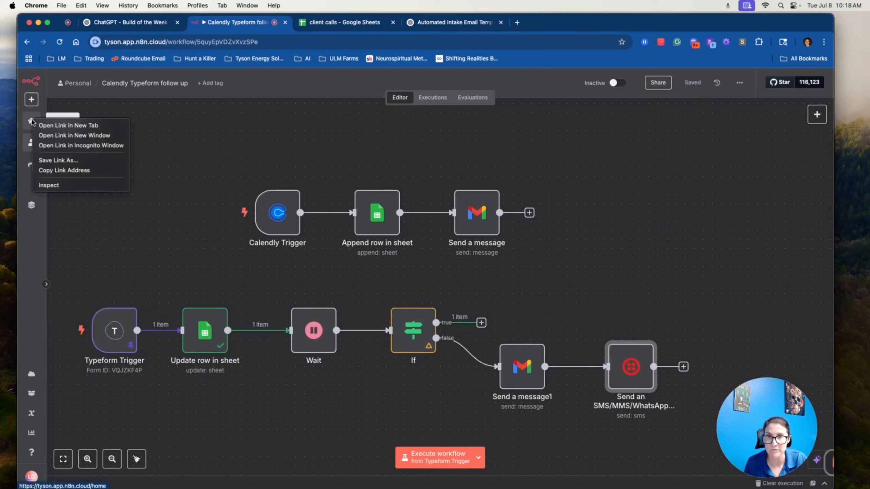
left_click(51, 124)
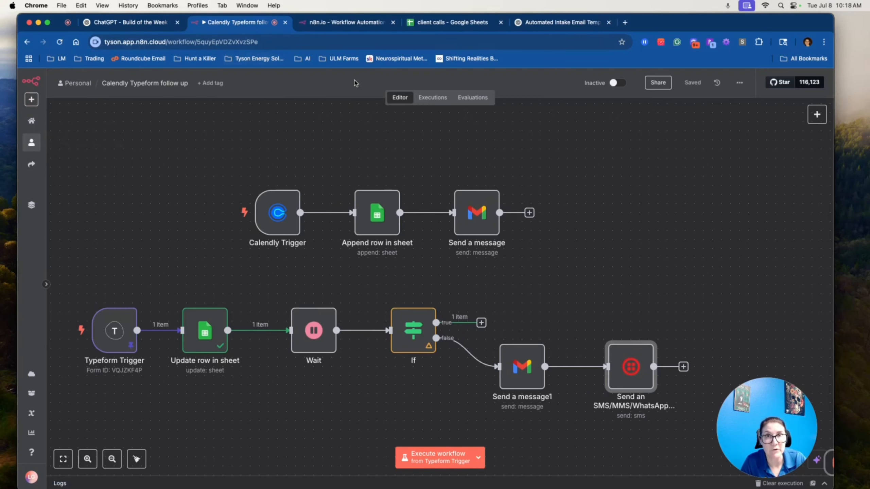
left_click(337, 23)
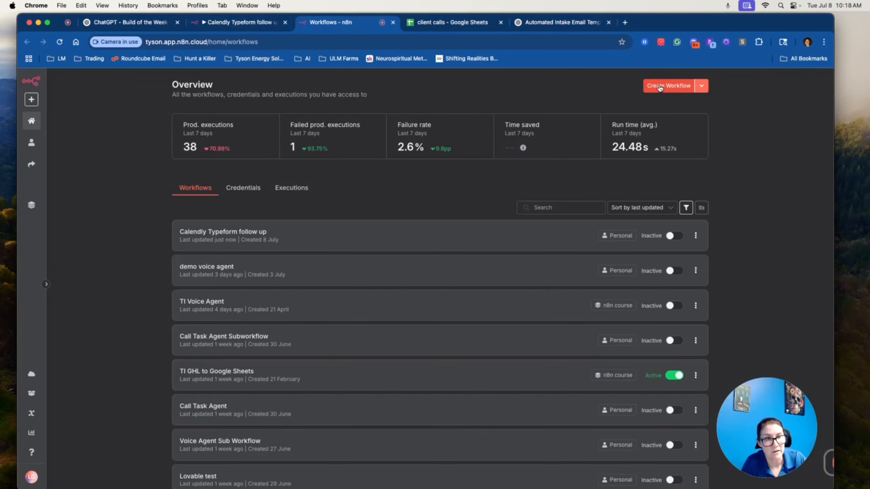
left_click(659, 86)
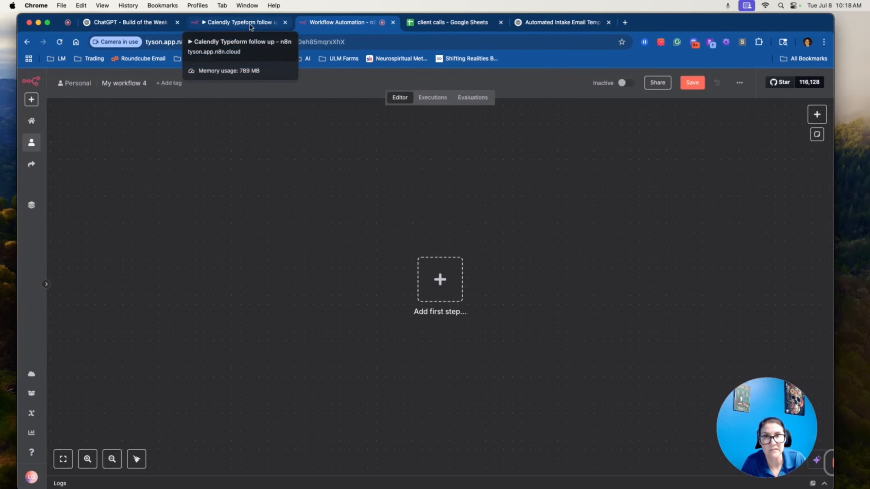
left_click(136, 82)
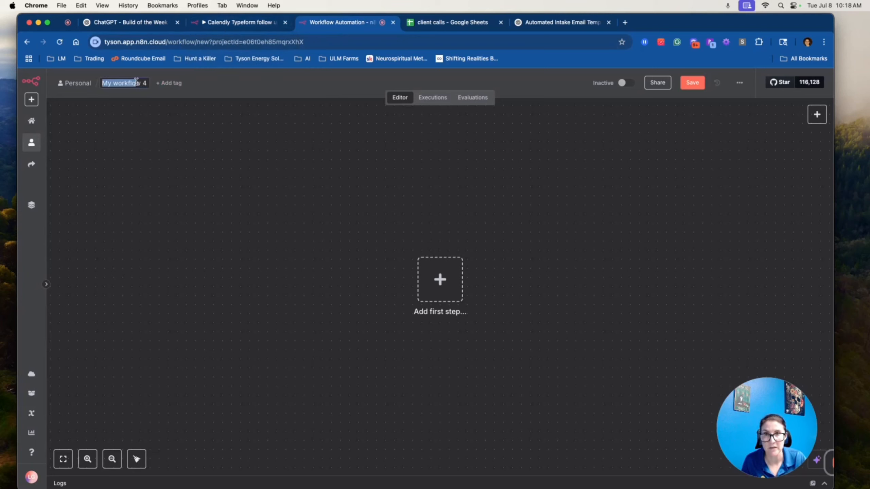
triple_click(136, 82)
key("Caps_Lock")
type("C")
key("Caps_Lock")
type("alend")
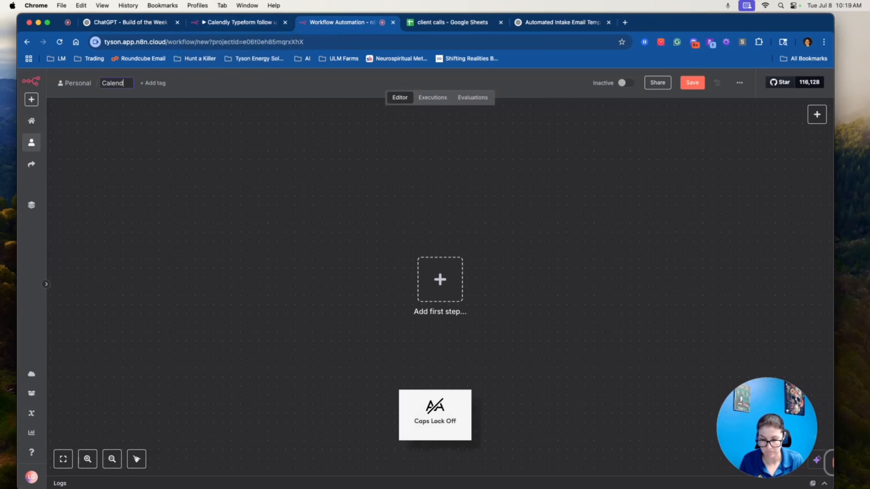
type("ly Typeform")
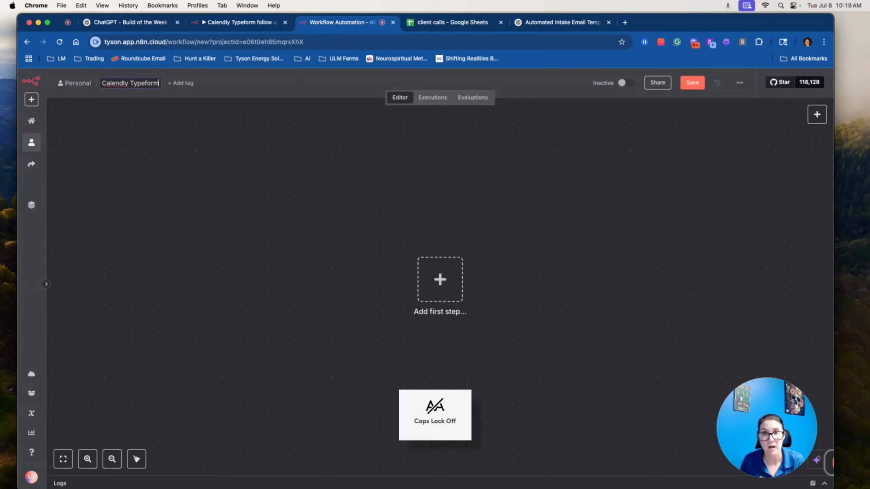
type(" follow up 2")
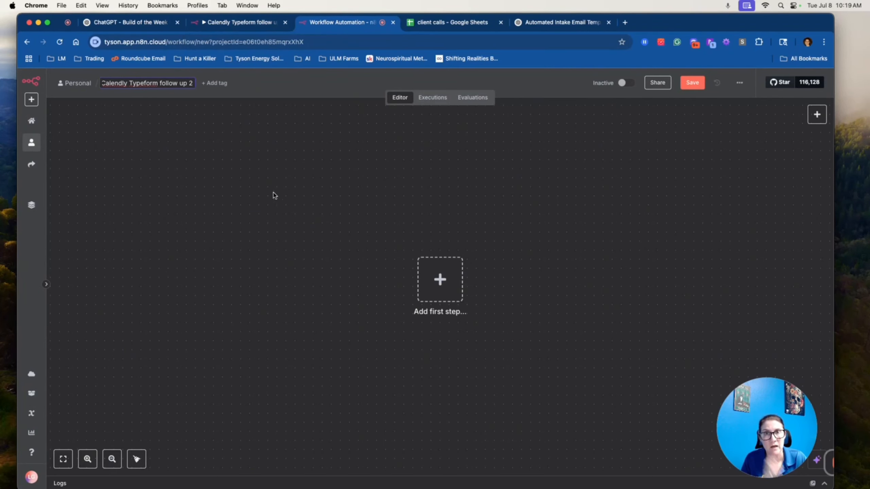
key("Return")
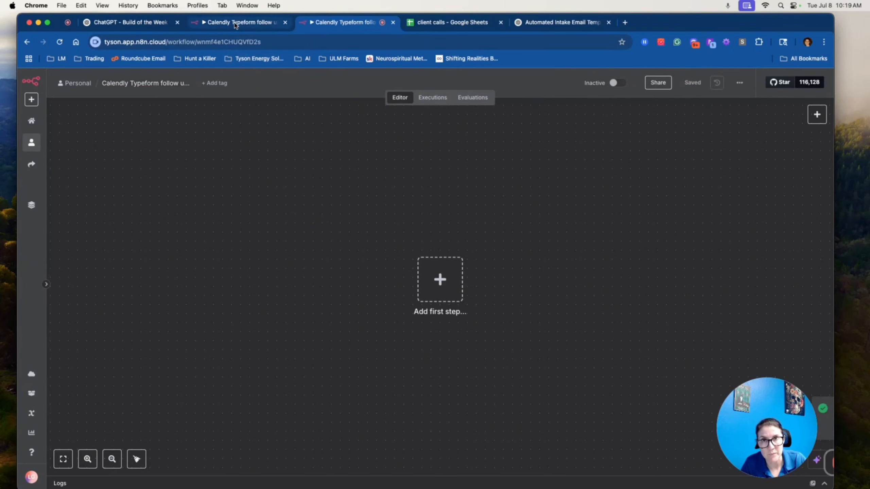
left_click(236, 22)
Delete the Typeform chain from the original workflow, then save the workflow in the other tab
left_click_drag(684, 295, 71, 442)
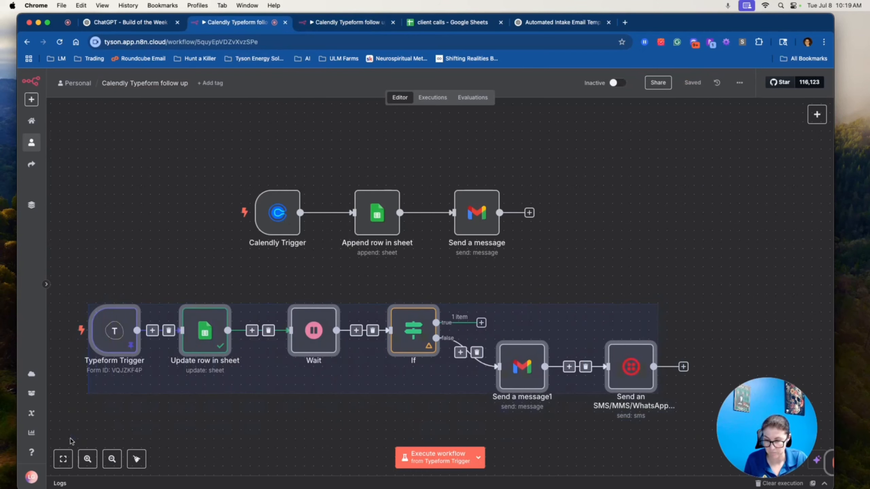
key("Delete")
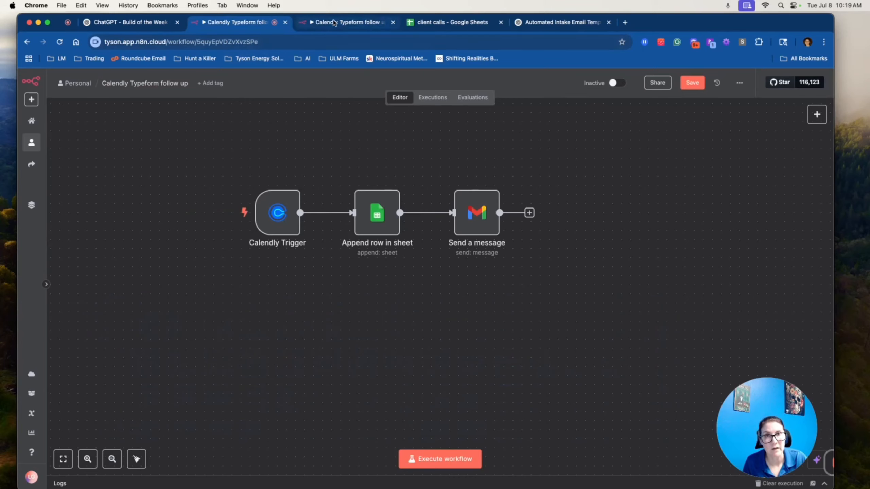
left_click(334, 23)
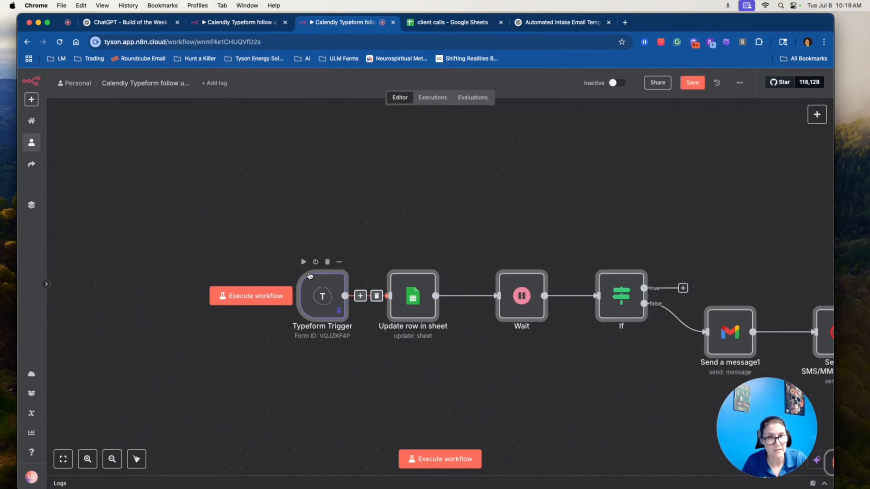
left_click_drag(423, 301, 265, 243)
left_click(692, 82)
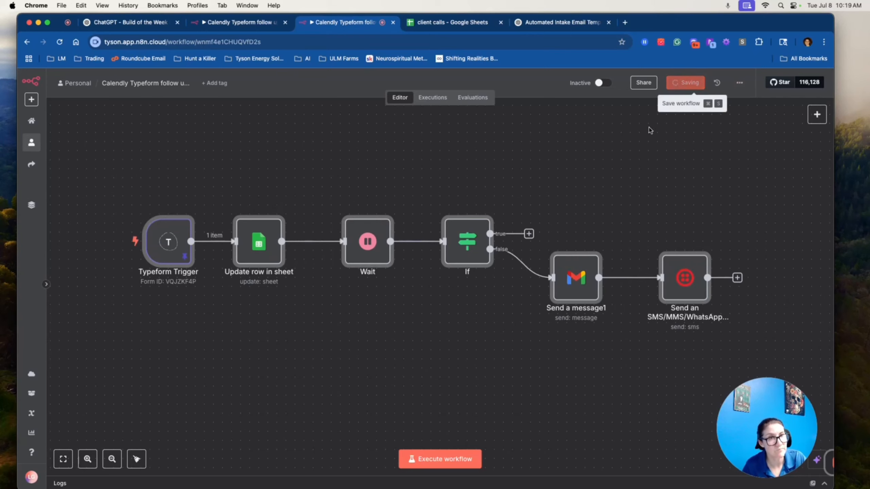
Unpin the Typeform Trigger's test data and save the Typeform reminder workflow
mouse_move(155, 223)
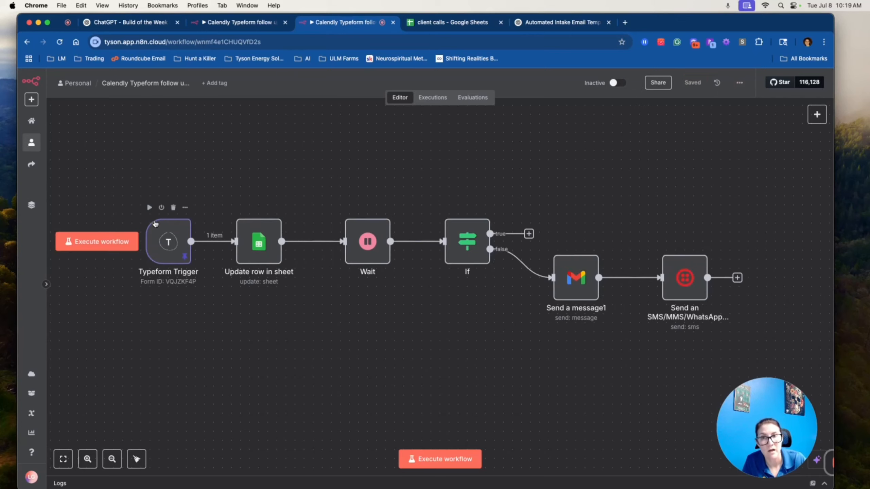
double_click(171, 242)
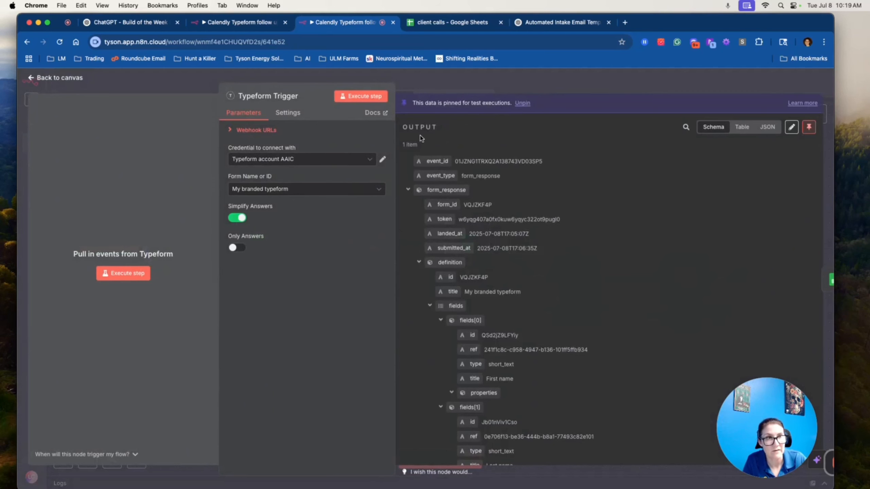
left_click(810, 127)
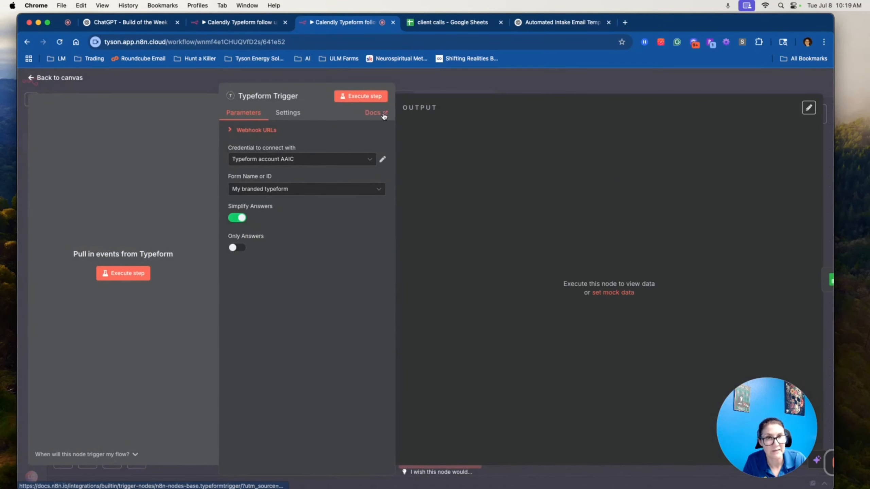
left_click(59, 78)
left_click(692, 82)
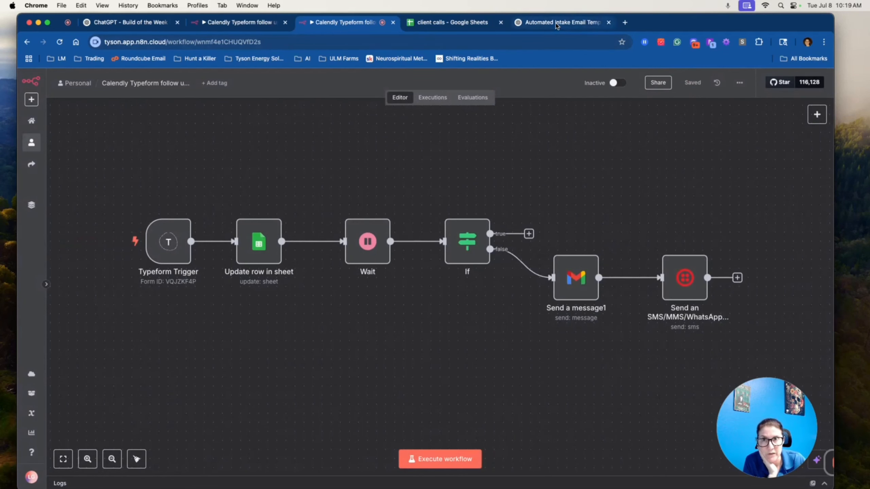
left_click(127, 22)
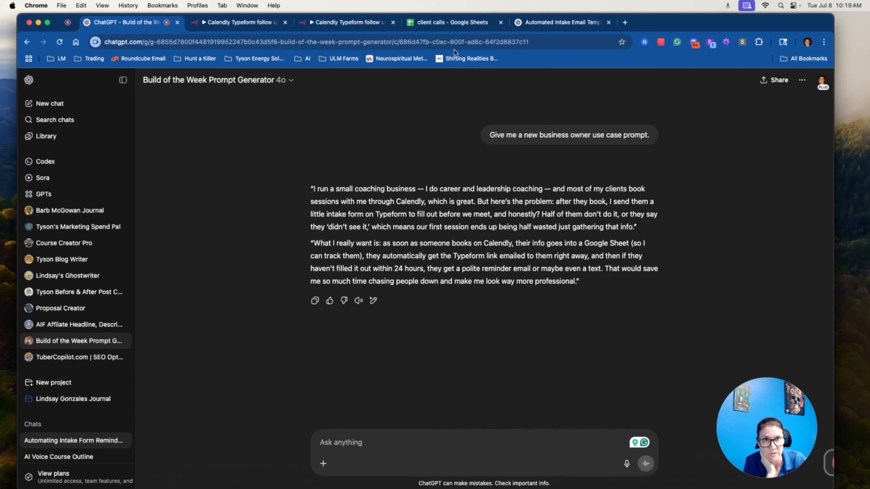
Recheck the client calls sheet and the prompt's requirement to instantly email the Typeform link
left_click(445, 23)
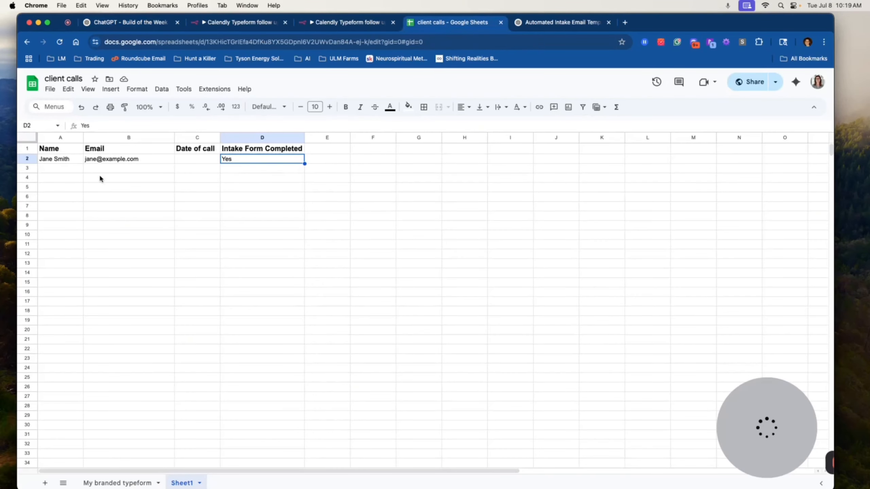
left_click(331, 24)
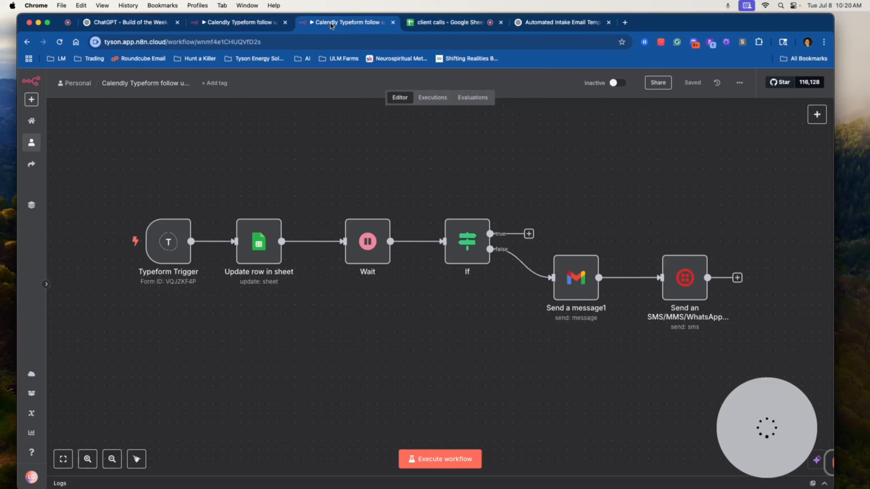
left_click(139, 25)
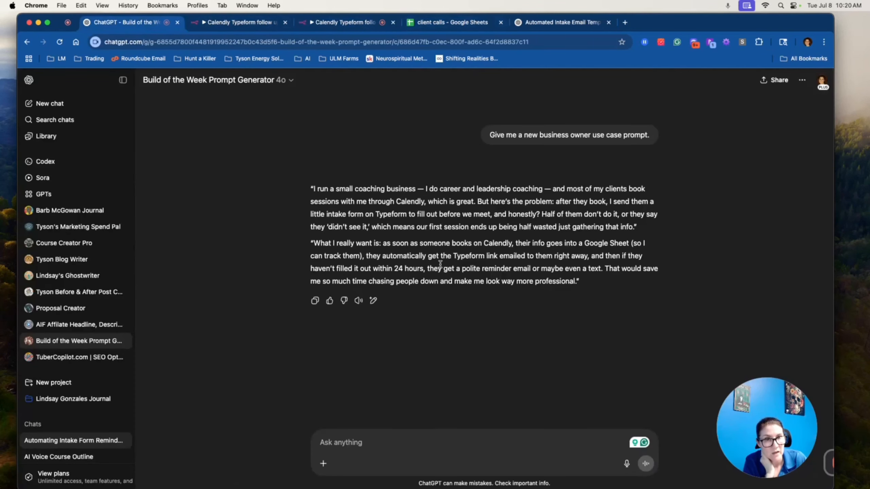
left_click_drag(377, 255, 584, 257)
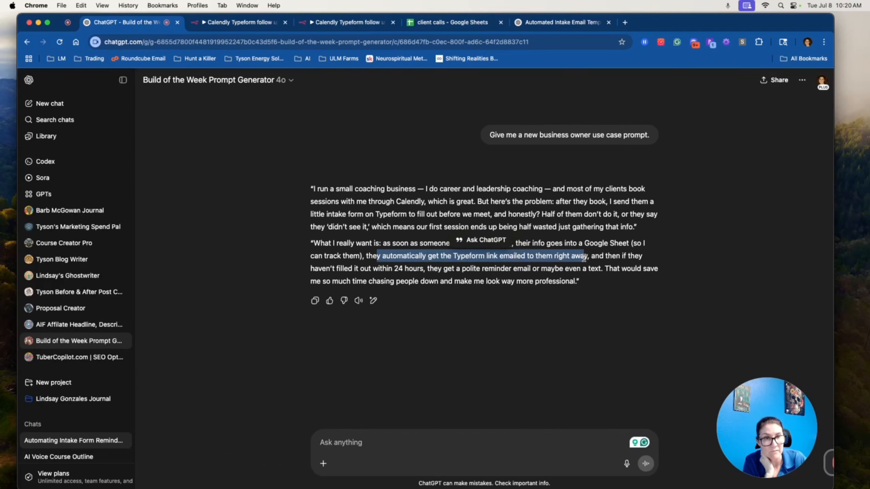
left_click(240, 22)
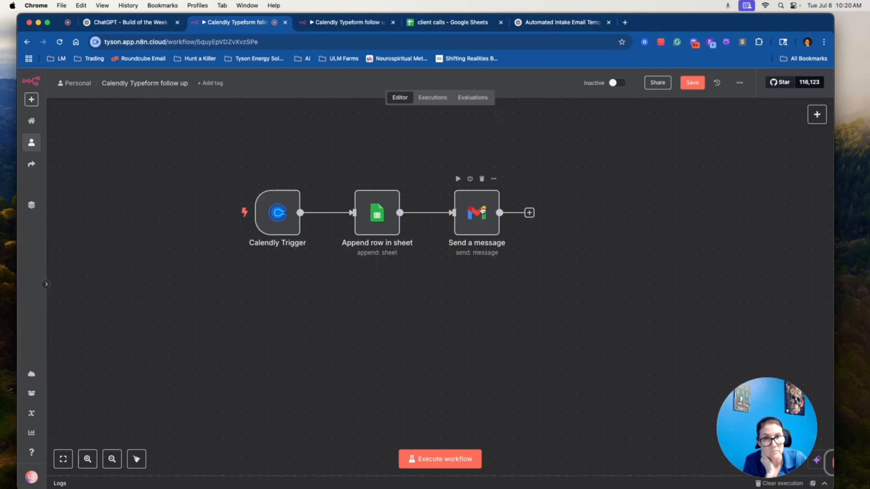
Verify the Gmail Send a message body contains the Typeform link, then save the Calendly workflow
double_click(482, 210)
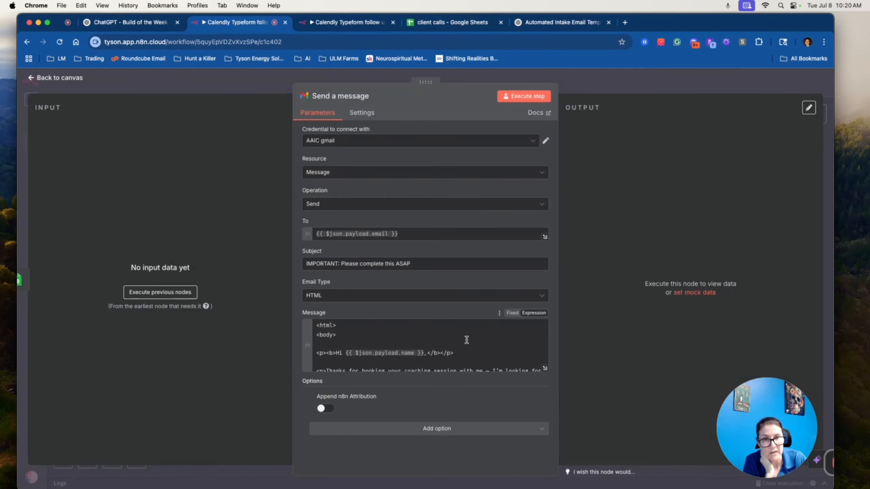
scroll(465, 337, "down", 10)
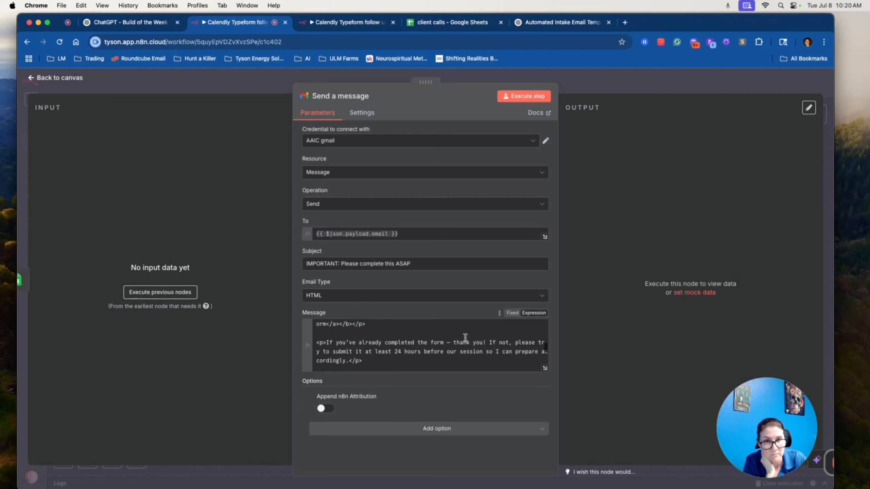
left_click(545, 368)
left_click_drag(396, 234, 277, 232)
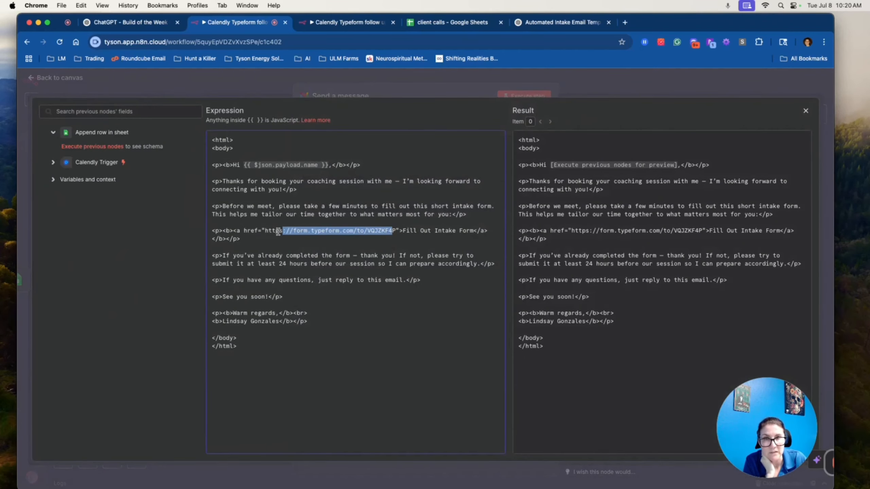
left_click(304, 221)
left_click(61, 80)
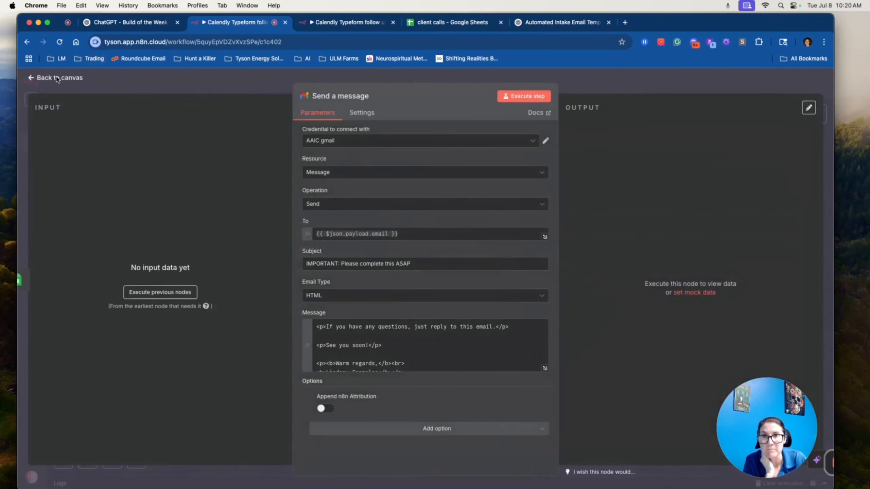
left_click(61, 80)
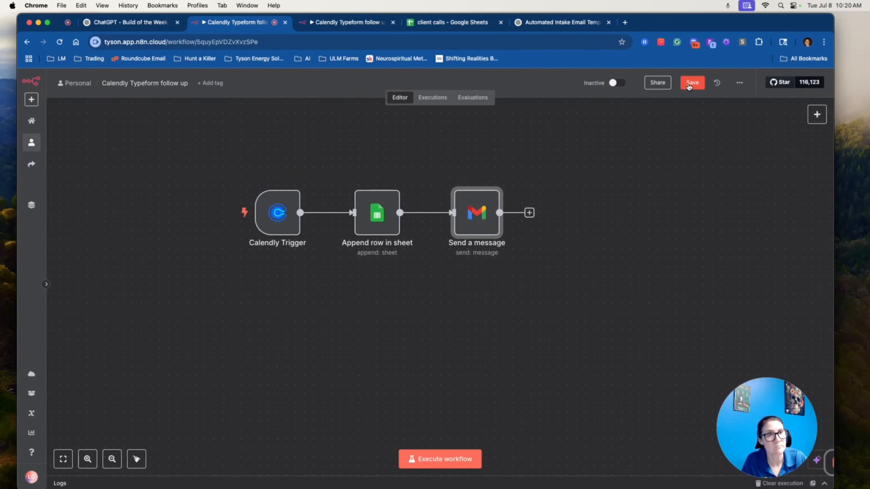
left_click(691, 84)
left_click(139, 24)
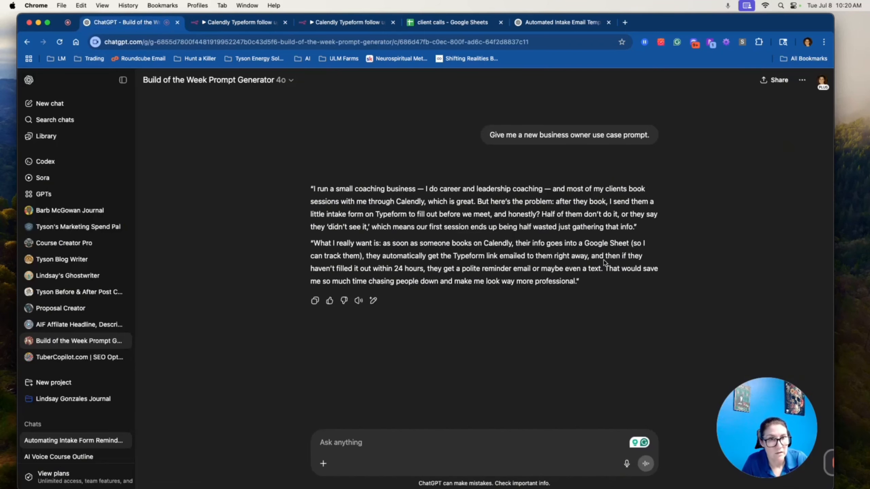
Reread the prompt's 24-hour reminder email and text requirement
mouse_move(599, 257)
left_mouse_down()
mouse_move(650, 257)
mouse_move(390, 269)
mouse_move(397, 282)
mouse_move(511, 271)
mouse_move(514, 282)
mouse_move(608, 270)
left_mouse_up()
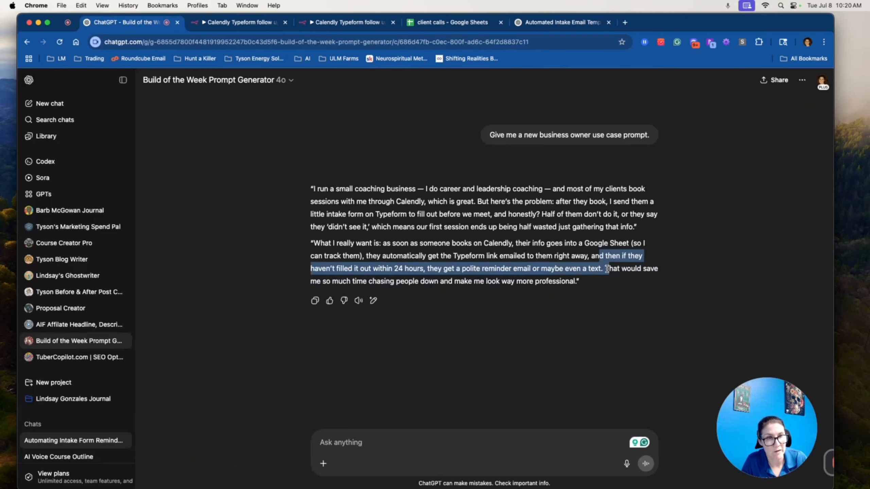
left_click(608, 270)
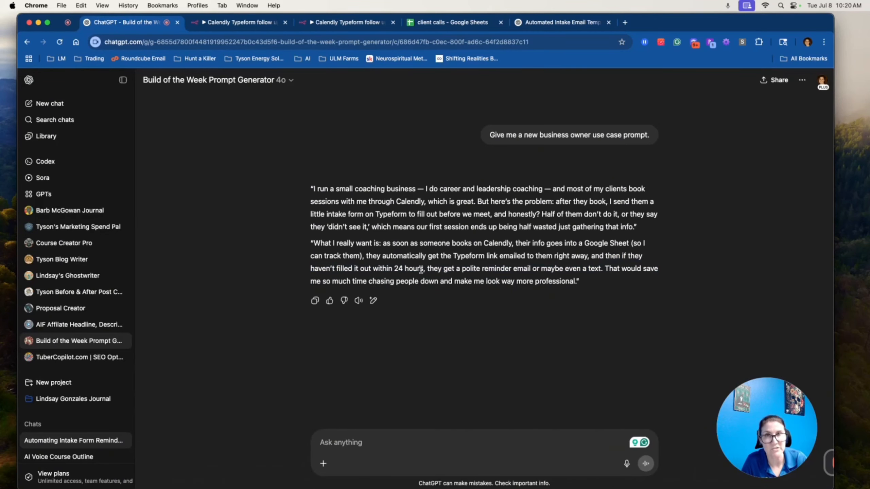
left_click(268, 23)
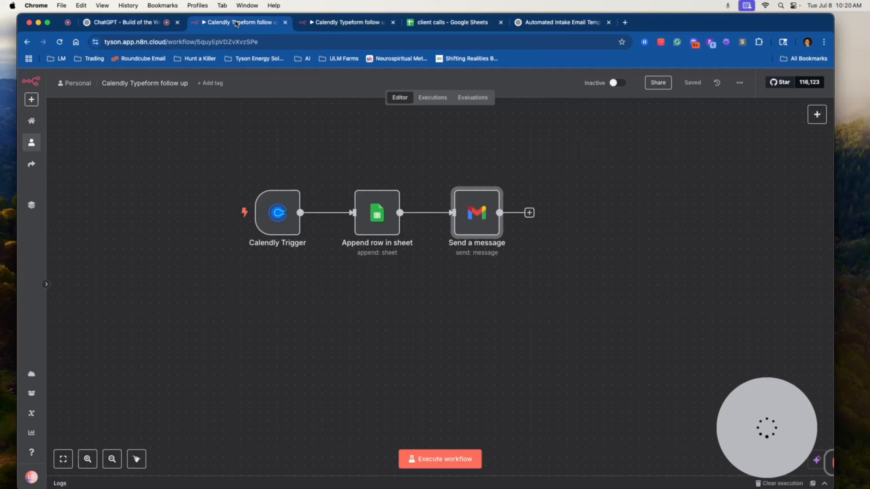
Inspect the Typeform Trigger and Update row in sheet nodes against the client calls sheet
left_click(311, 23)
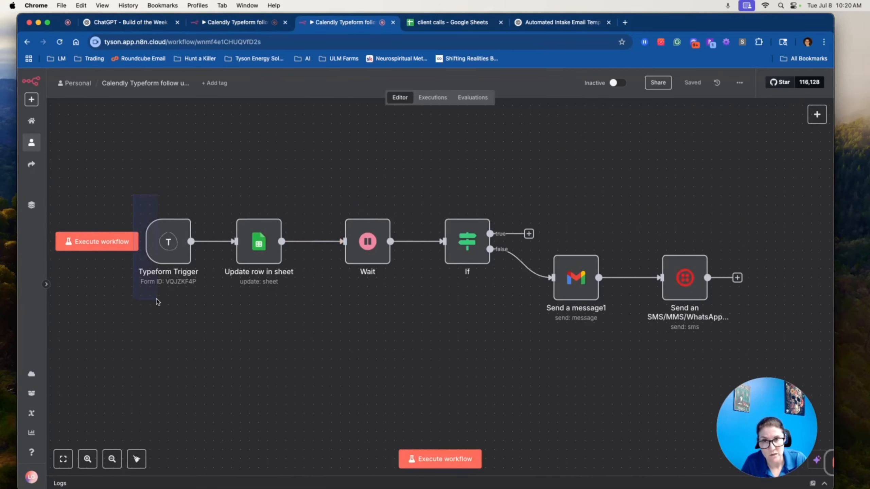
left_click_drag(157, 301, 211, 313)
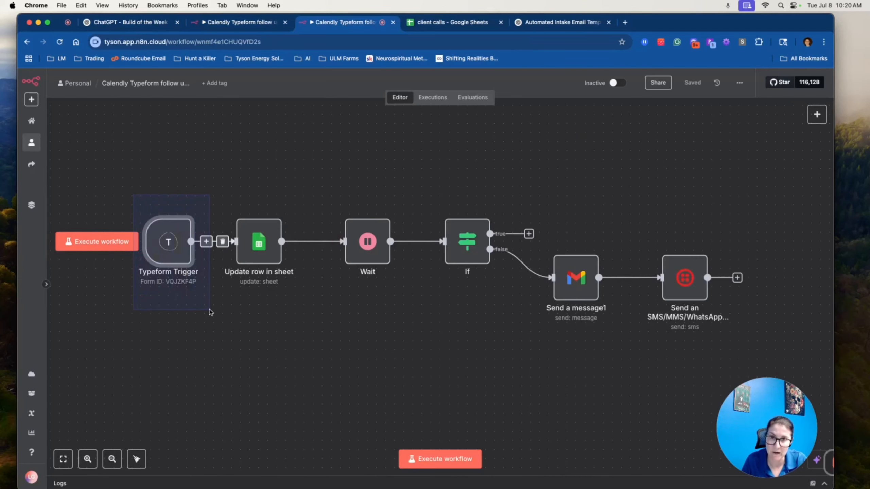
left_click_drag(226, 185, 296, 323)
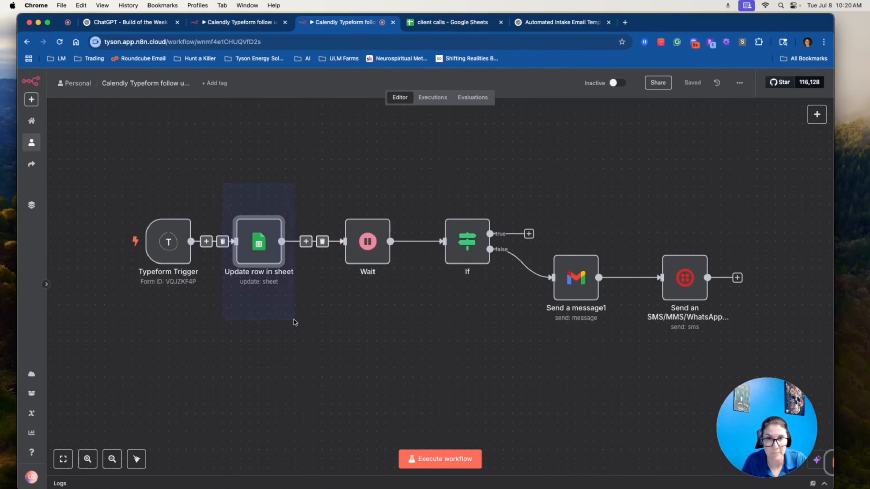
left_click(445, 25)
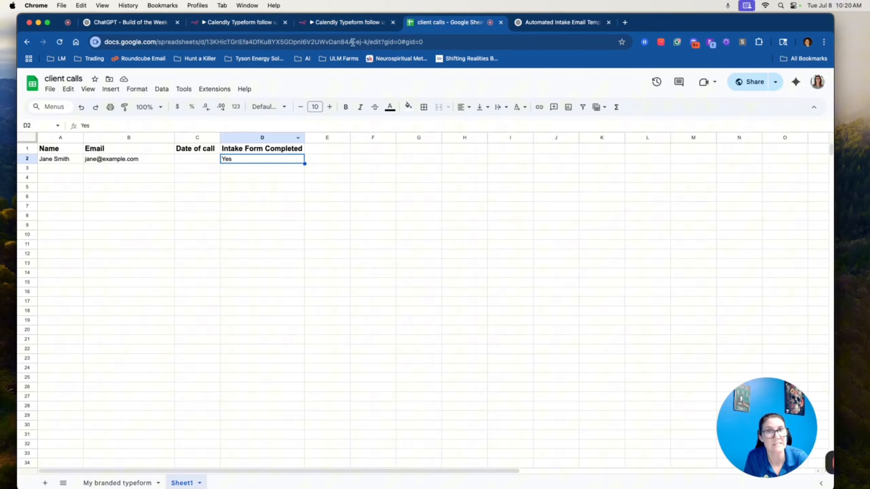
left_click(342, 24)
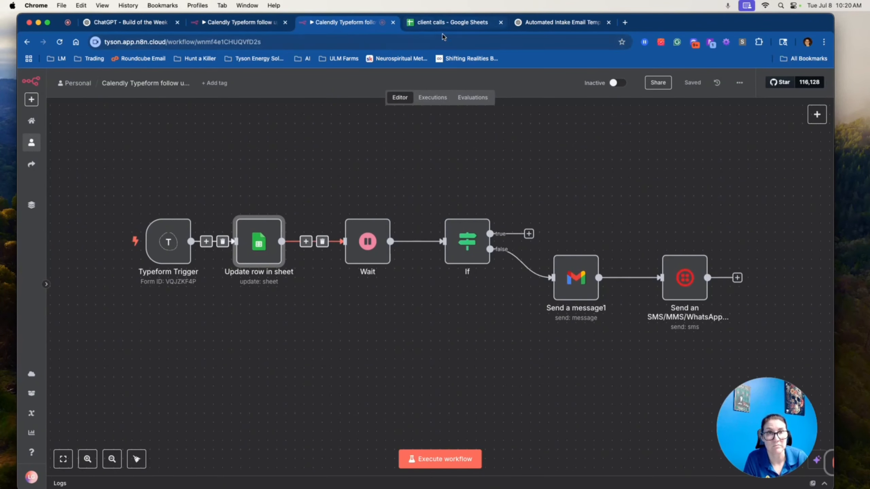
Review the Wait and If nodes, nudge the SMS node toward Send a message1, and save
left_click_drag(299, 183, 414, 325)
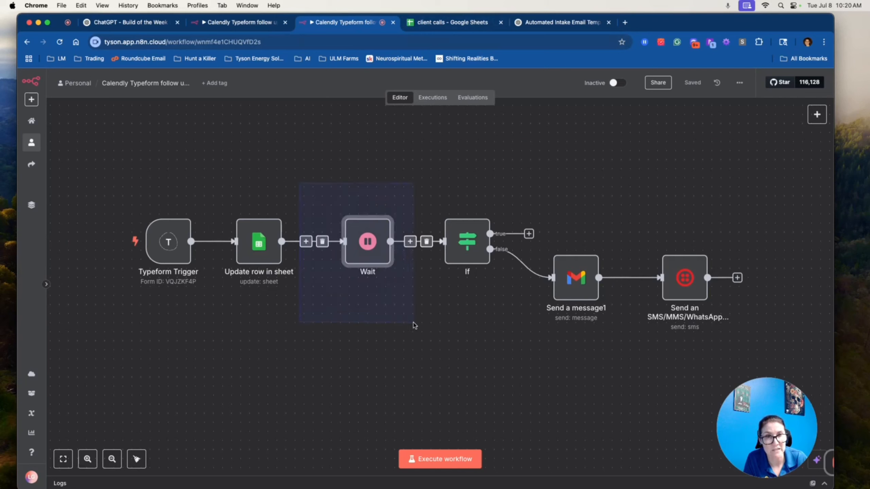
left_click(405, 328)
left_click_drag(445, 218, 535, 331)
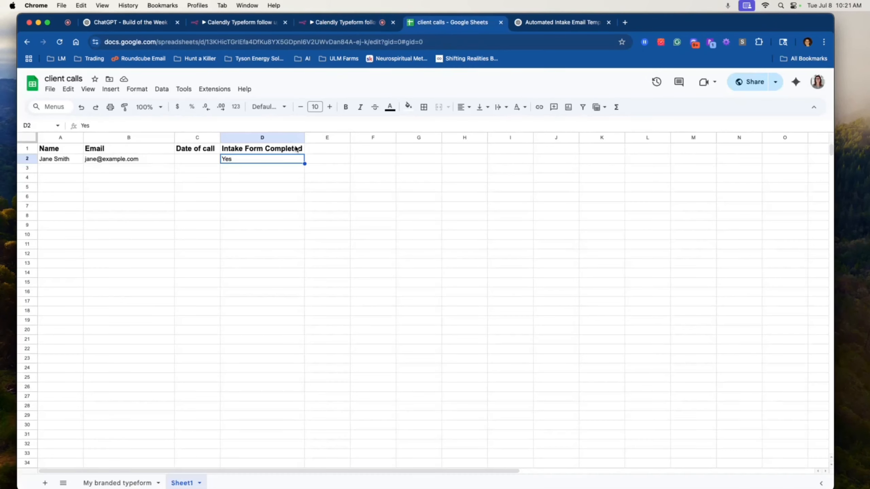
left_click(446, 23)
left_click(335, 23)
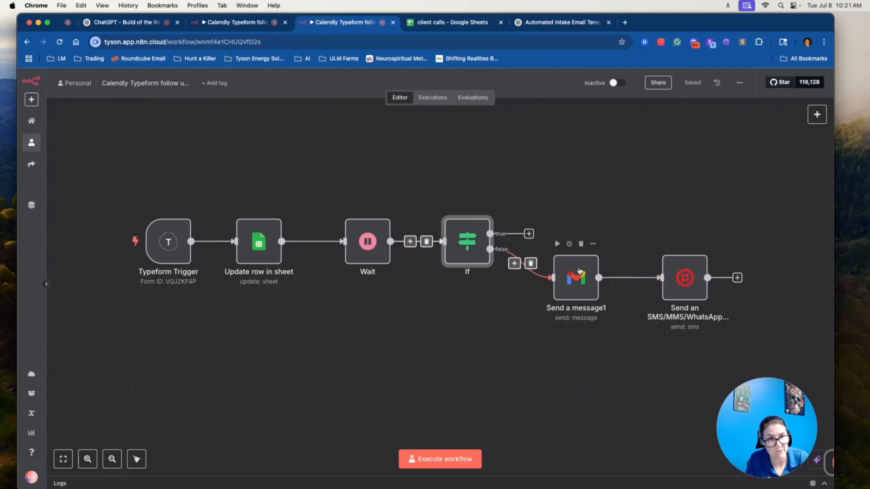
left_click_drag(693, 275, 674, 276)
left_click(692, 86)
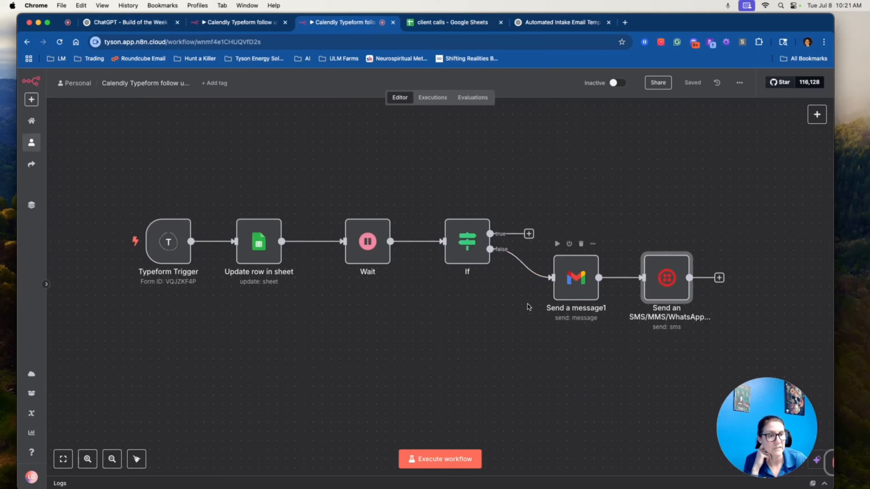